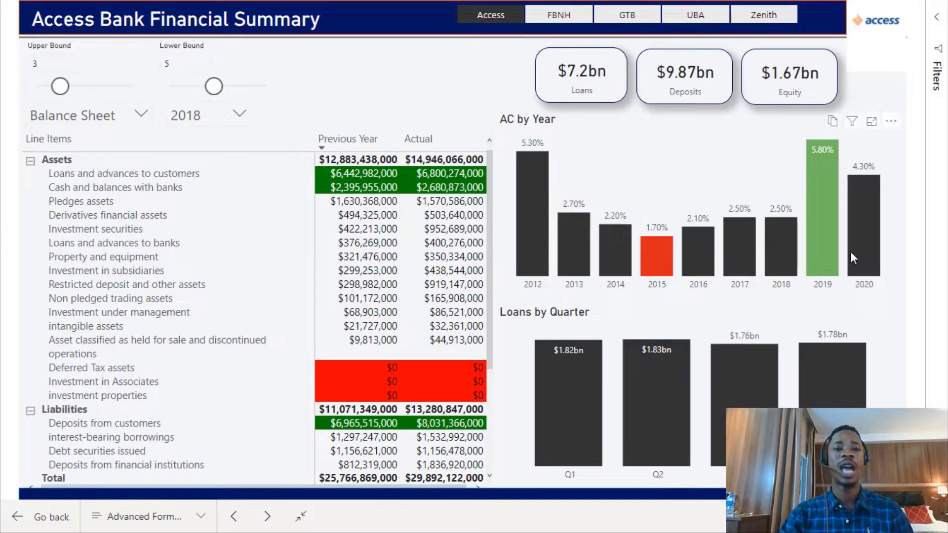
# Switch through the FBNH, GTB, UBA and Zenith bank buttons to view each bank's financial summary page.
pyautogui.moveTo(850, 253)
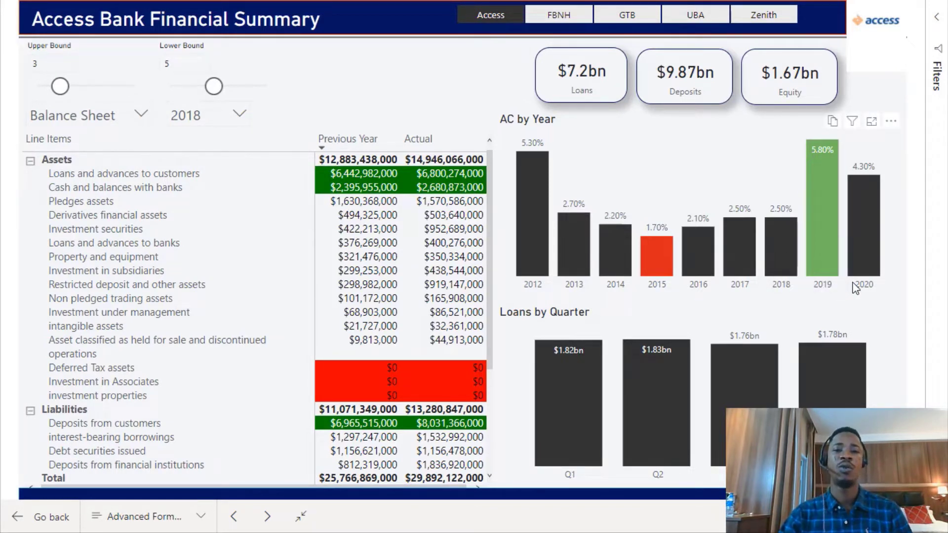
pyautogui.click(567, 18)
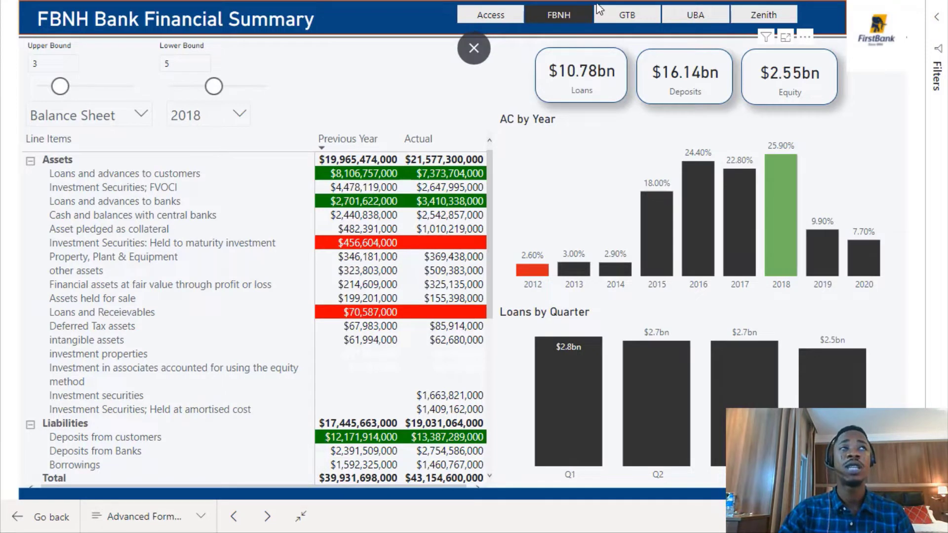
pyautogui.click(641, 17)
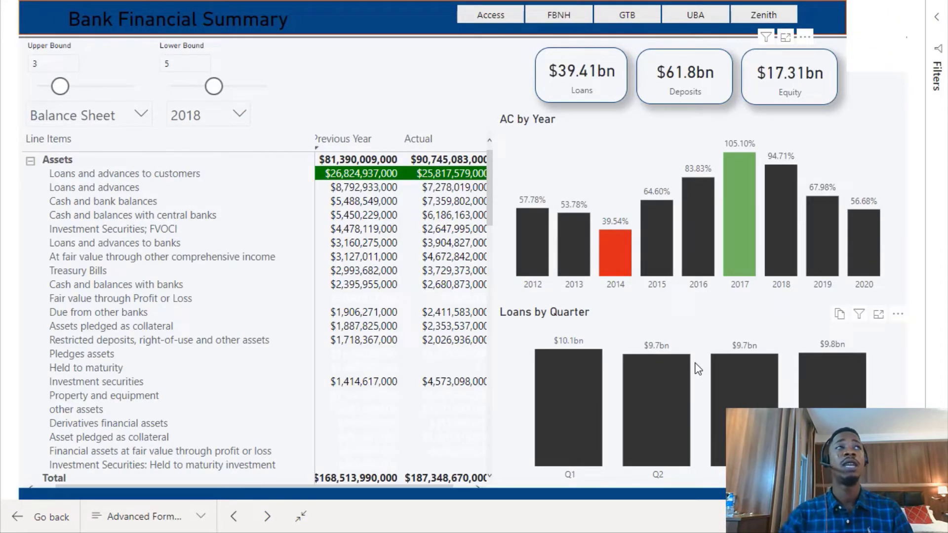
pyautogui.click(626, 21)
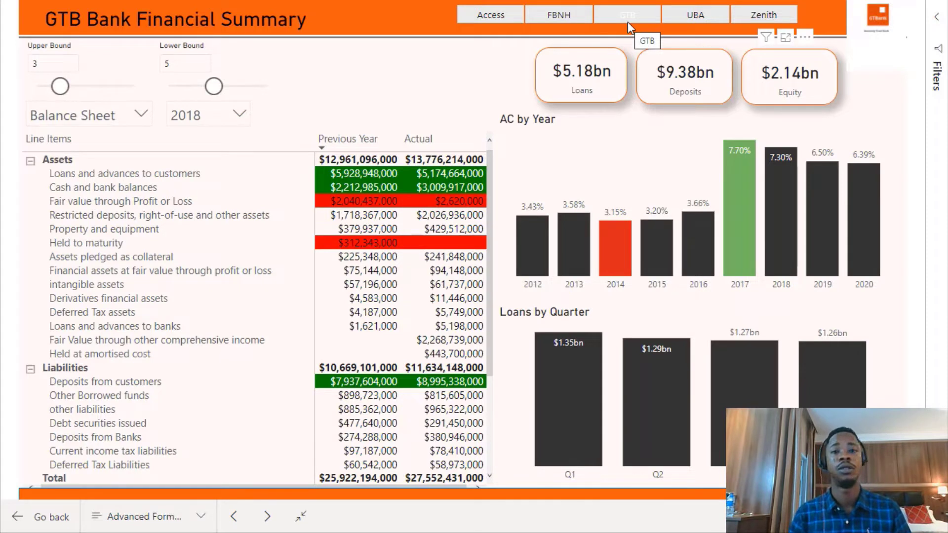
pyautogui.click(627, 22)
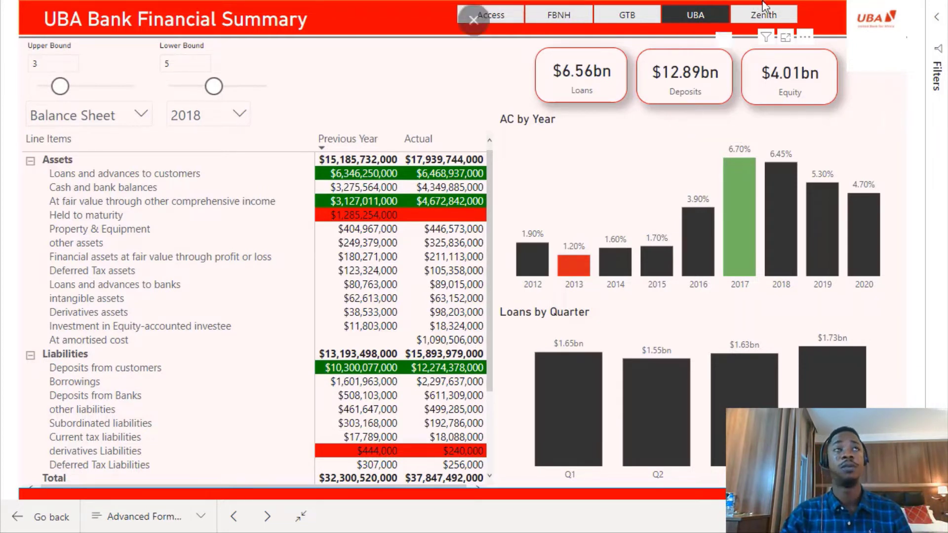
pyautogui.click(764, 18)
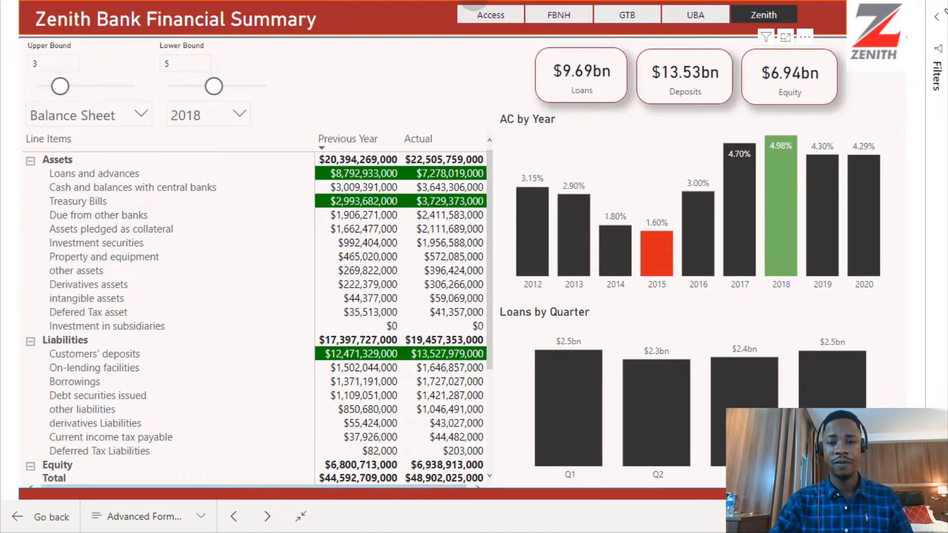
# Hover over the AC by Year bars to read each year's values for Zenith.
pyautogui.moveTo(474, 48)
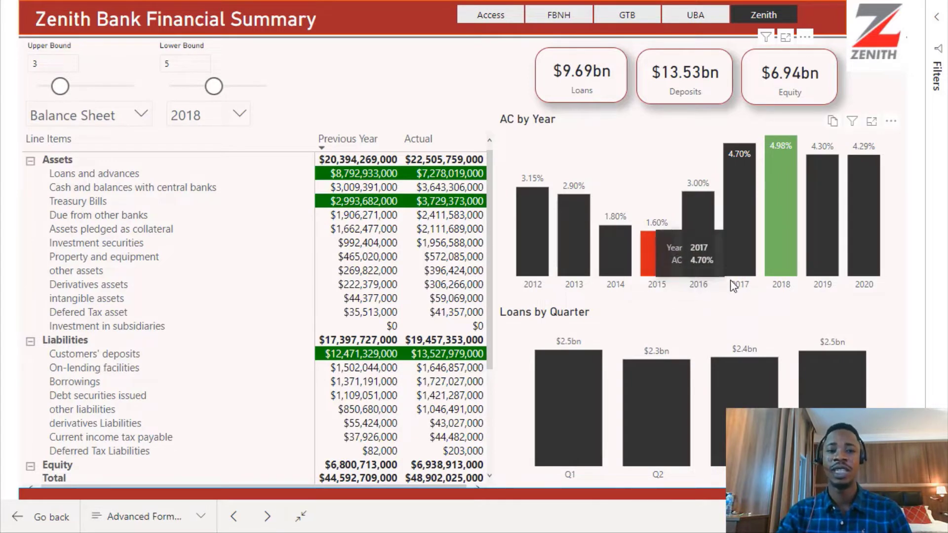
pyautogui.moveTo(810, 221)
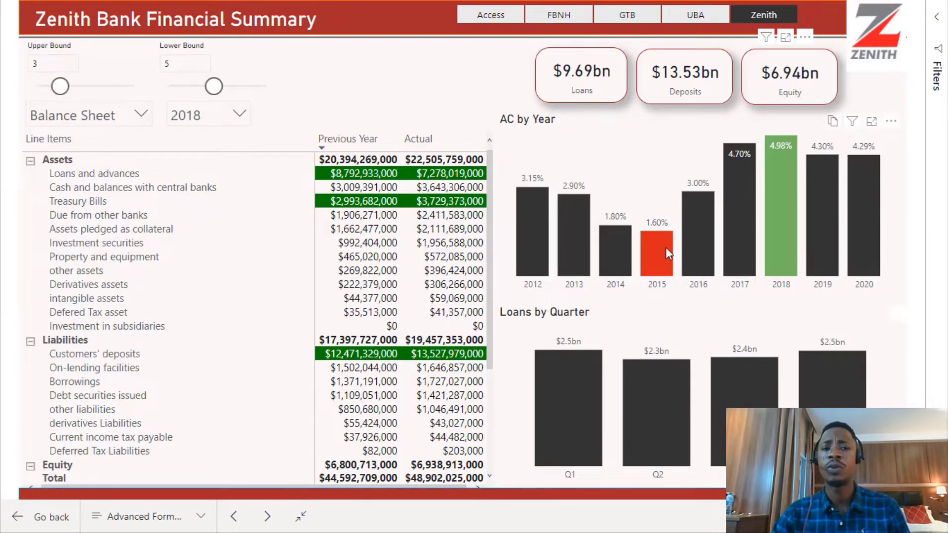
pyautogui.moveTo(665, 247)
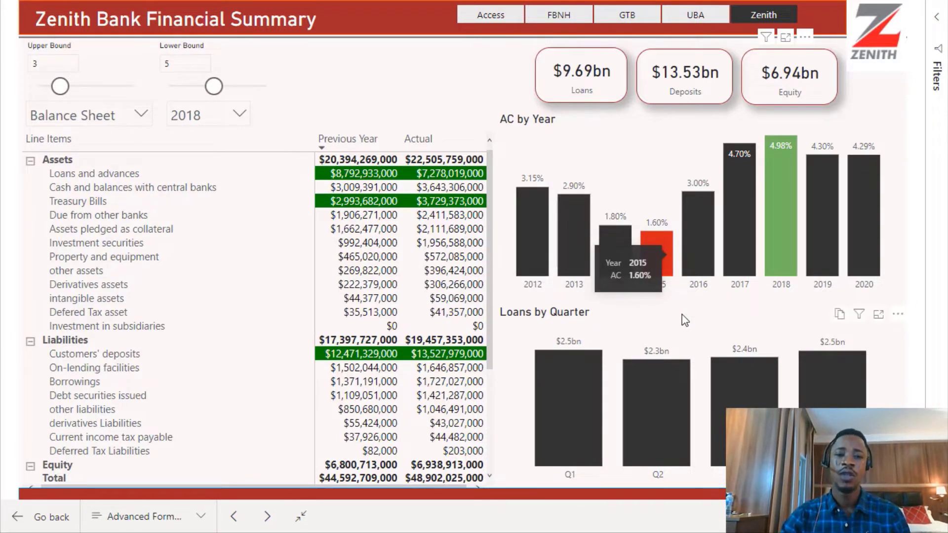
pyautogui.moveTo(711, 200)
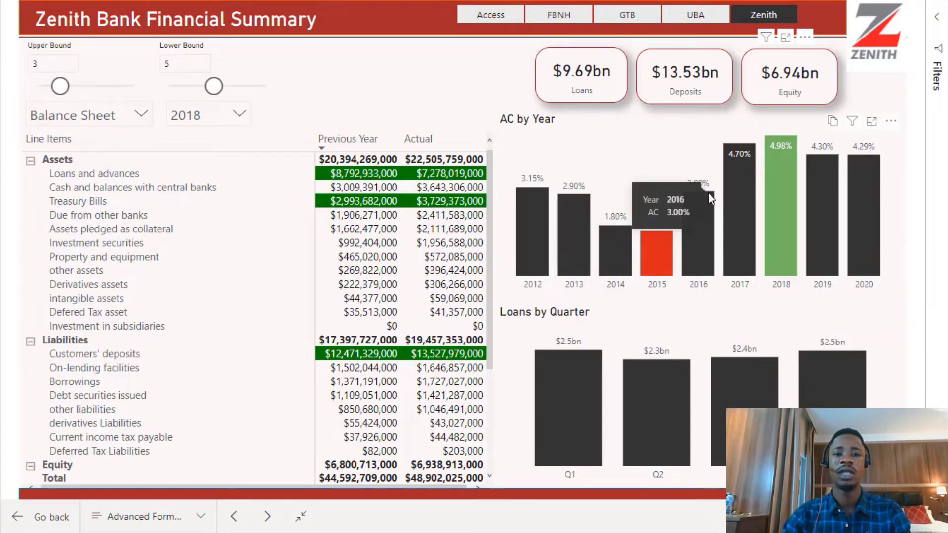
pyautogui.moveTo(780, 162)
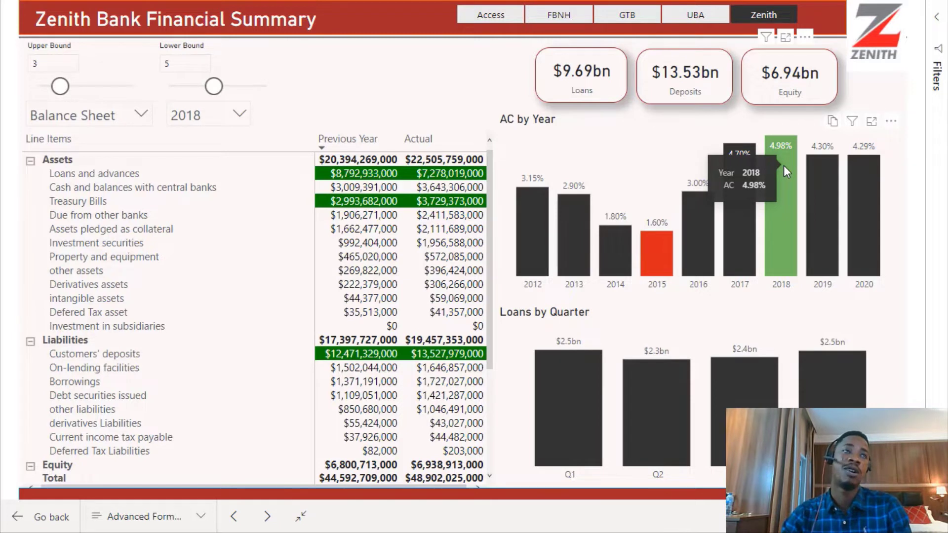
# Scroll through Zenith's balance sheet line items table to examine its highlighted values.
pyautogui.moveTo(732, 263)
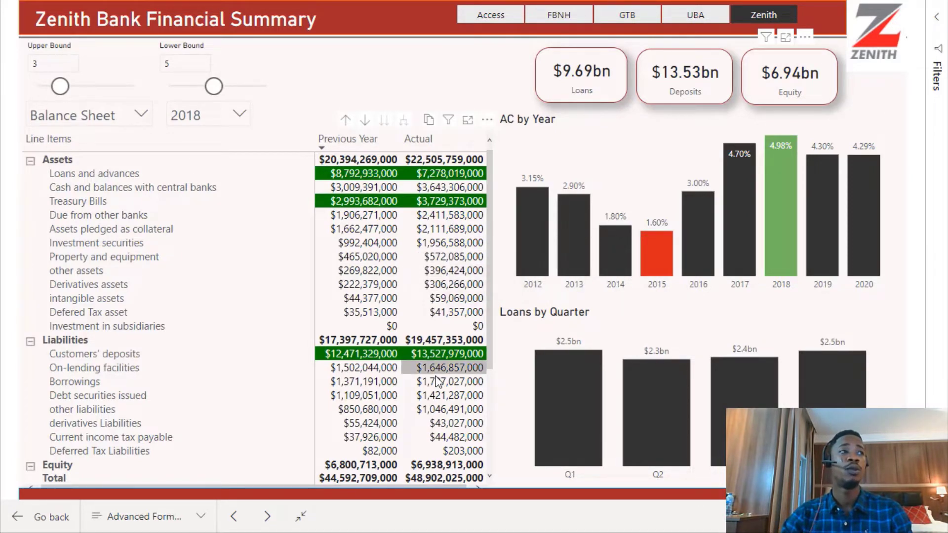
pyautogui.scroll(-3, 438, 391)
pyautogui.scroll(3, 443, 402)
pyautogui.scroll(2, 442, 404)
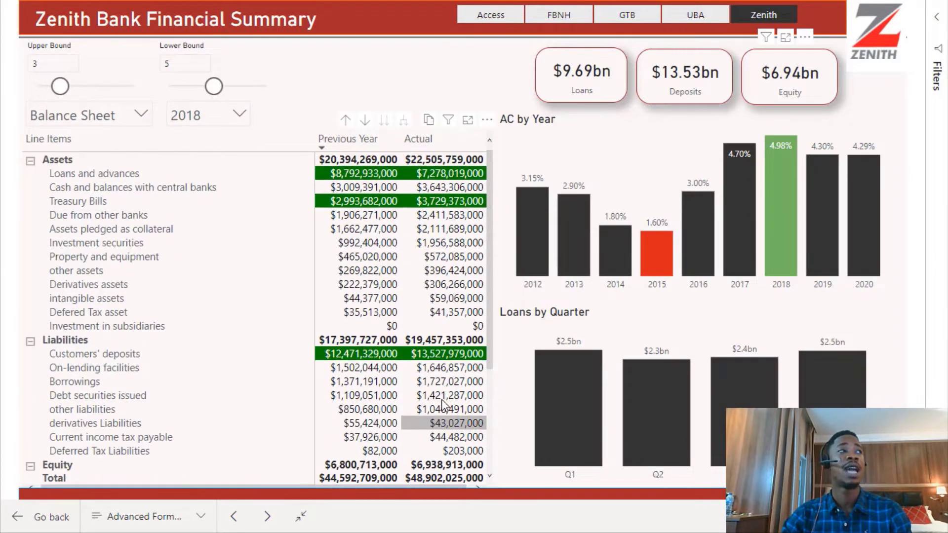
pyautogui.scroll(-3, 439, 396)
pyautogui.scroll(3, 439, 395)
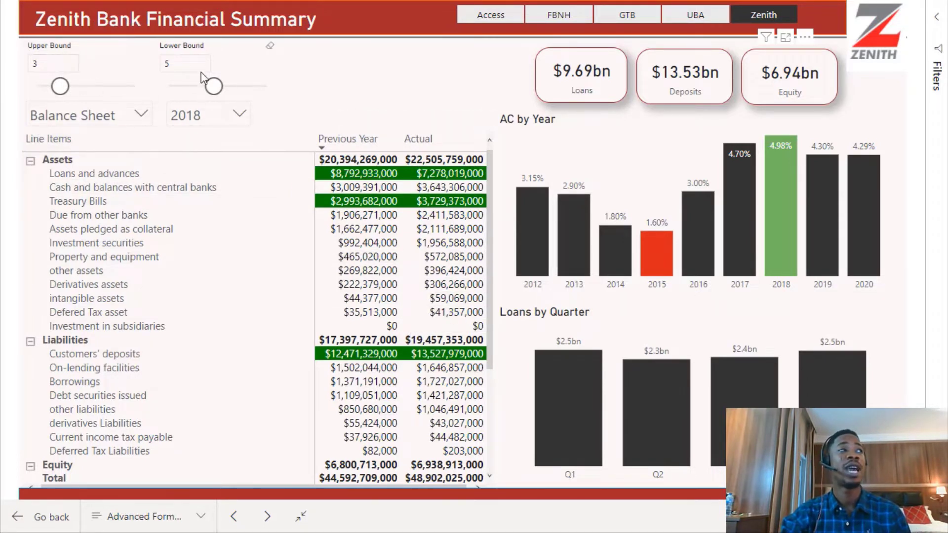
# Raise the Lower Bound slider to 6 and review the highlighting across Zenith's assets, liabilities and equity rows.
pyautogui.moveTo(213, 85); pyautogui.dragTo(225, 85)
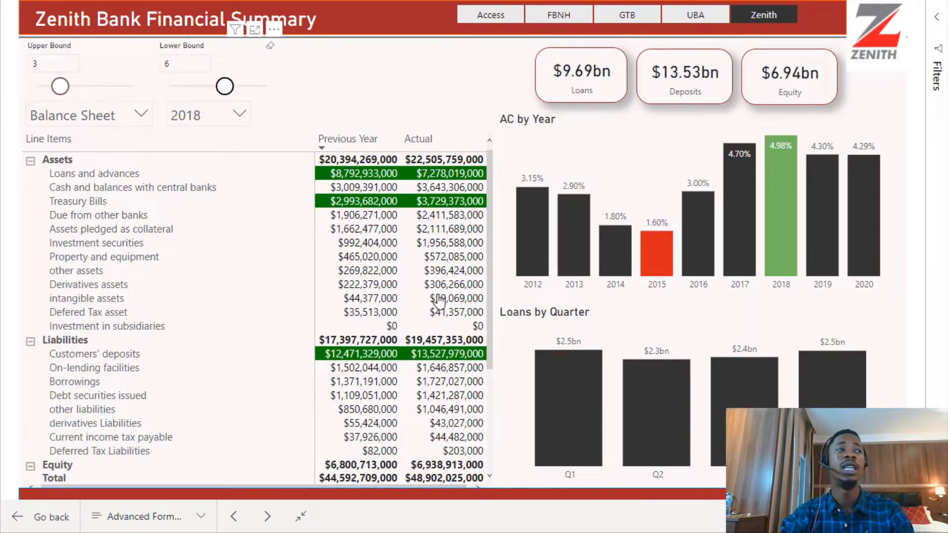
pyautogui.scroll(-3, 430, 296)
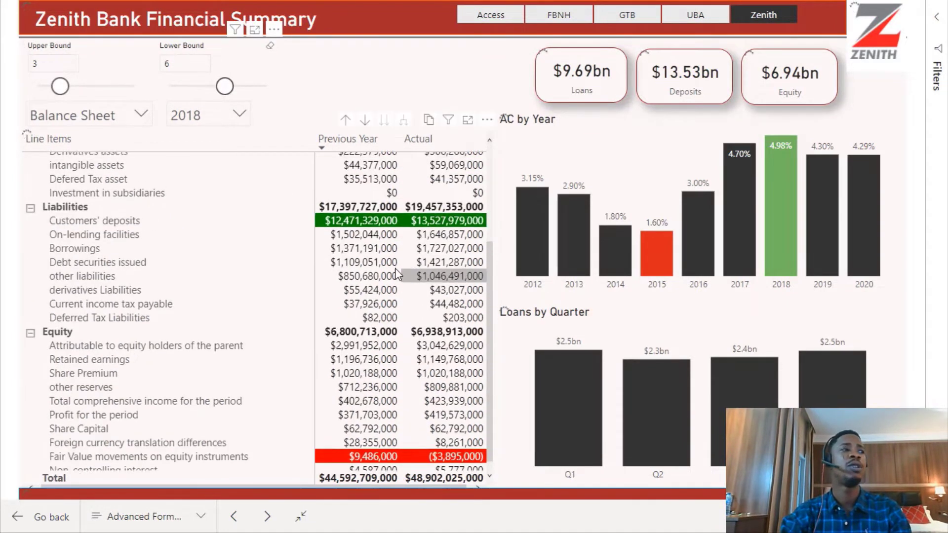
pyautogui.scroll(3, 394, 273)
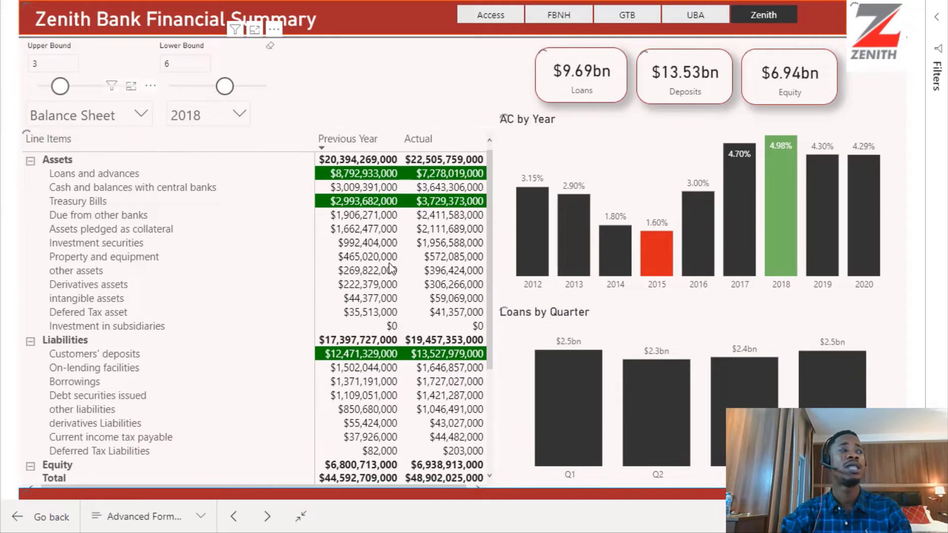
pyautogui.scroll(-3, 400, 276)
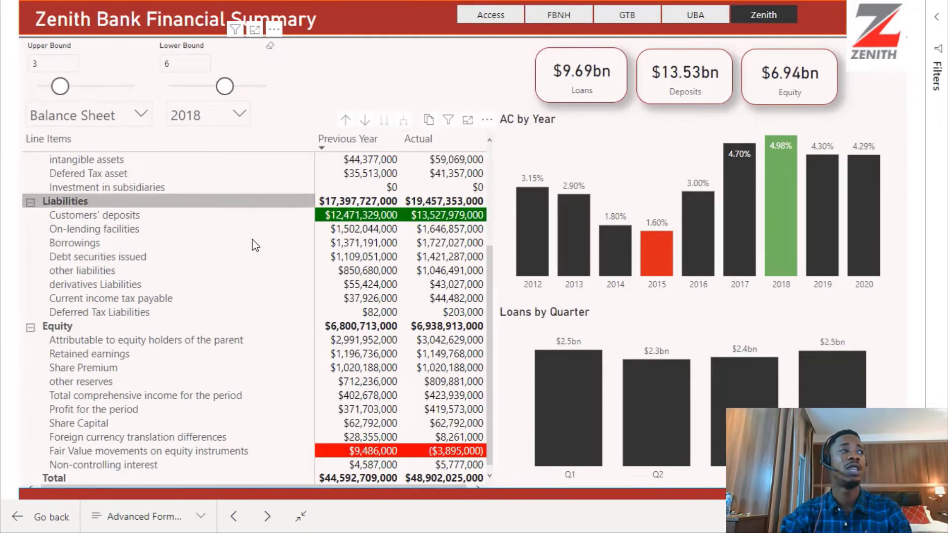
pyautogui.scroll(3, 255, 245)
pyautogui.scroll(-3, 397, 266)
pyautogui.scroll(3, 398, 267)
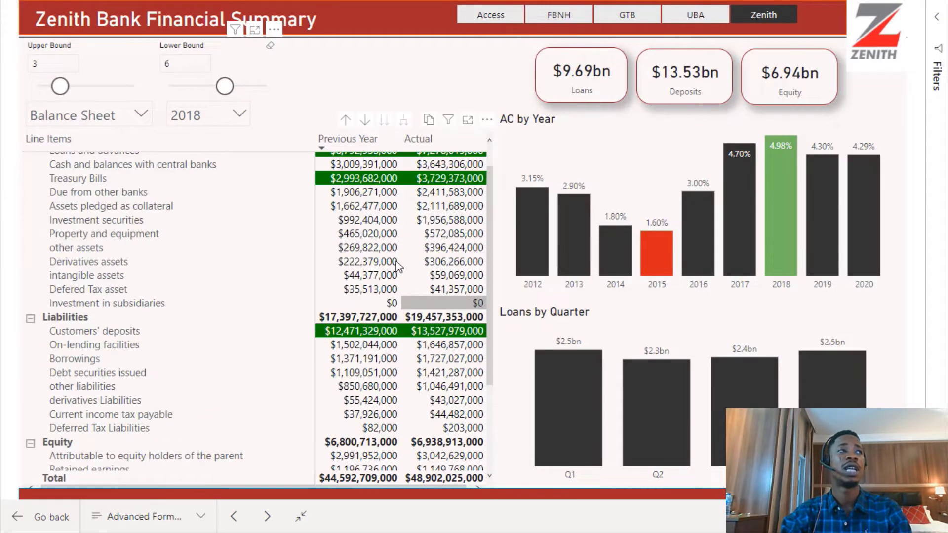
pyautogui.scroll(1, 398, 266)
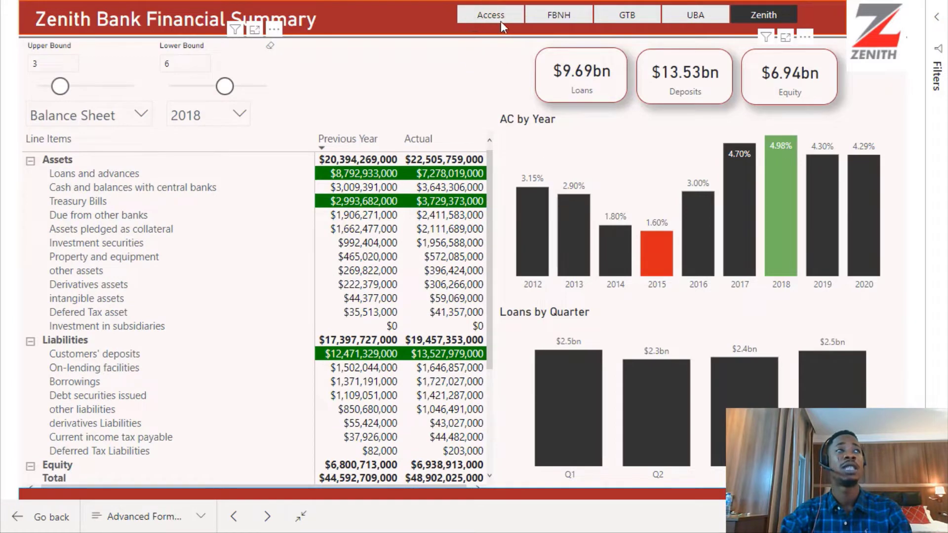
# Switch to the Access bank page and scroll through the balance sheet line items.
pyautogui.click(502, 16)
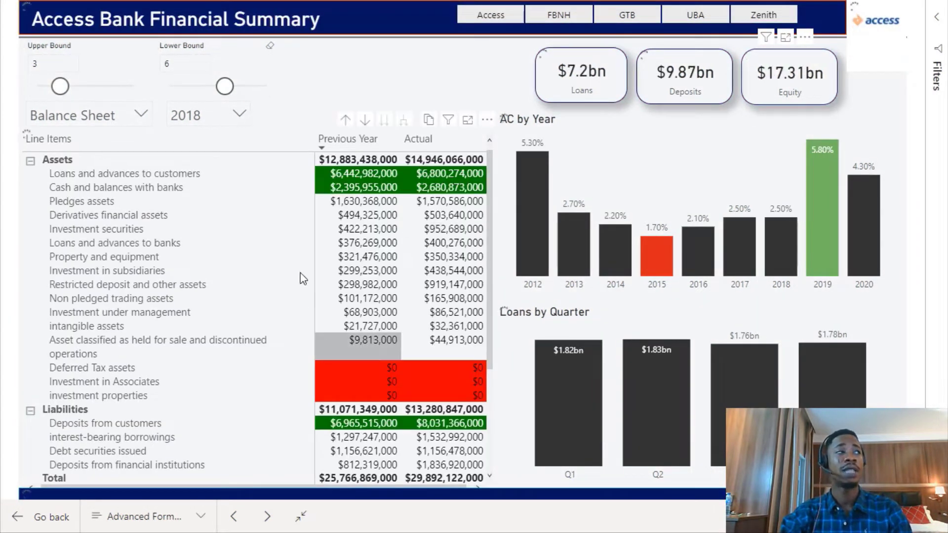
pyautogui.scroll(-3, 407, 332)
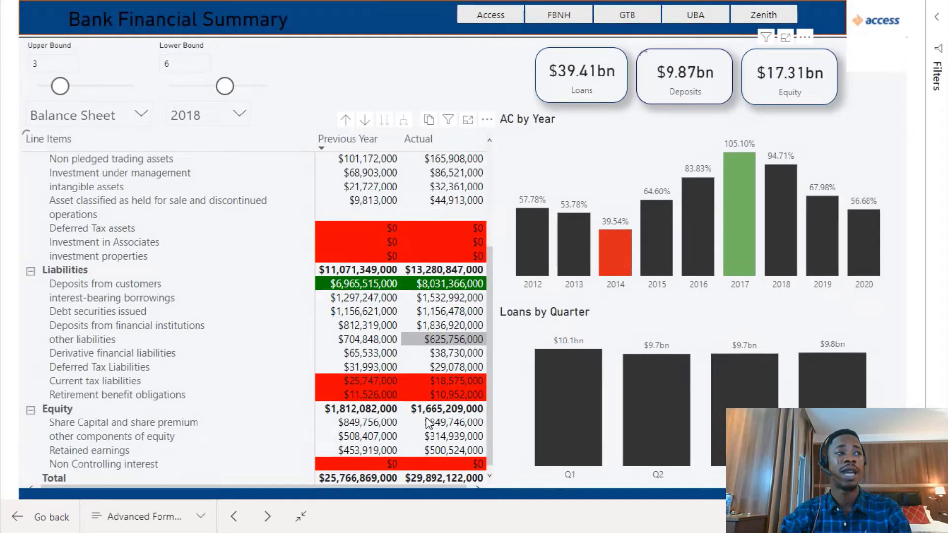
pyautogui.scroll(2, 428, 315)
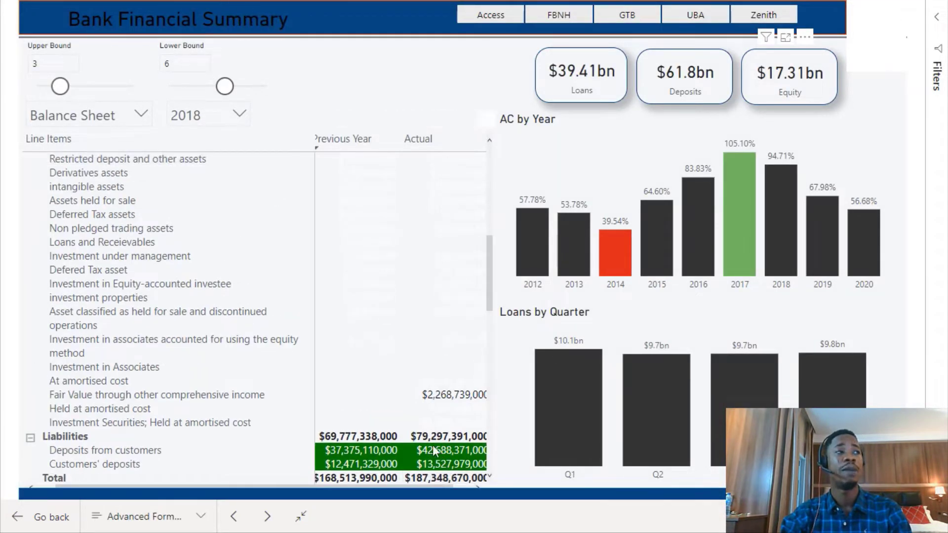
pyautogui.scroll(8, 415, 349)
pyautogui.scroll(1, 415, 349)
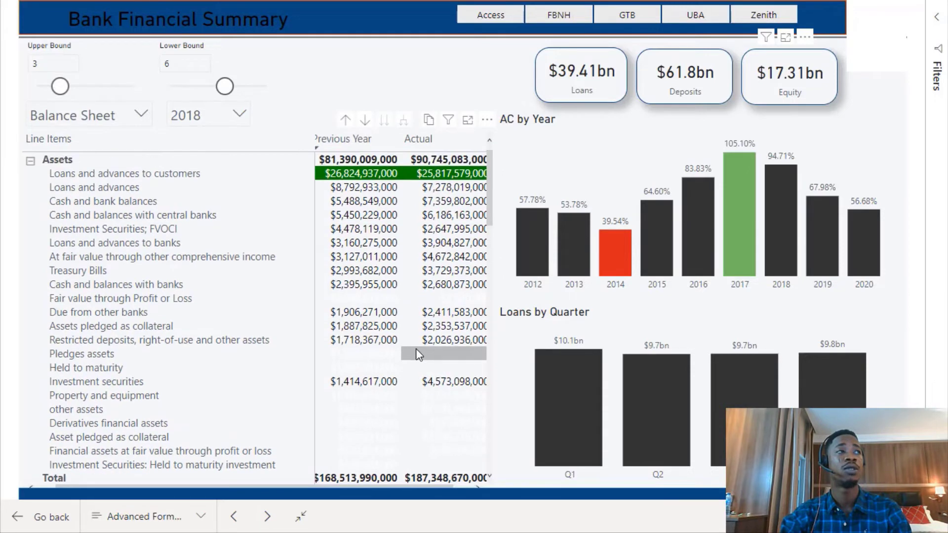
pyautogui.scroll(-15, 419, 354)
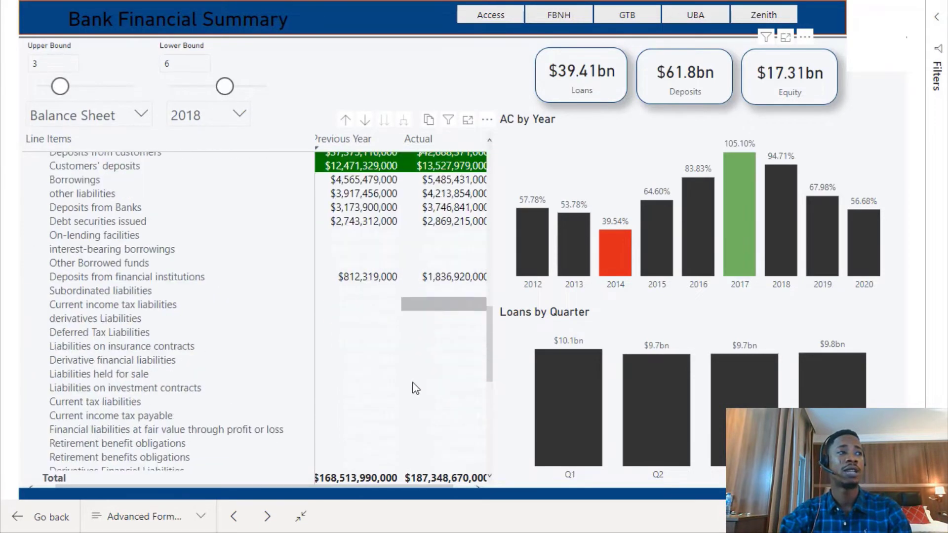
pyautogui.scroll(6, 416, 377)
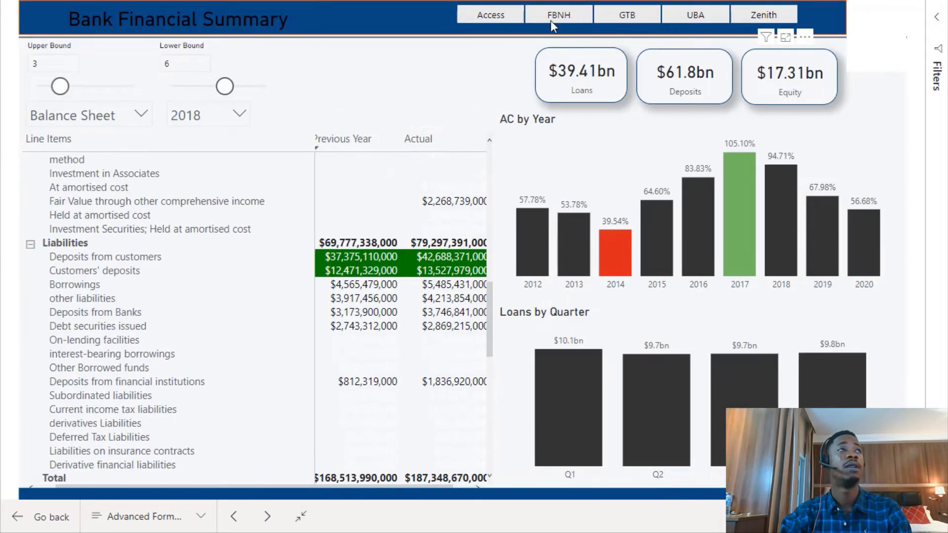
# Select the Access button again and scroll through its assets, liabilities and equity rows.
pyautogui.click(494, 16)
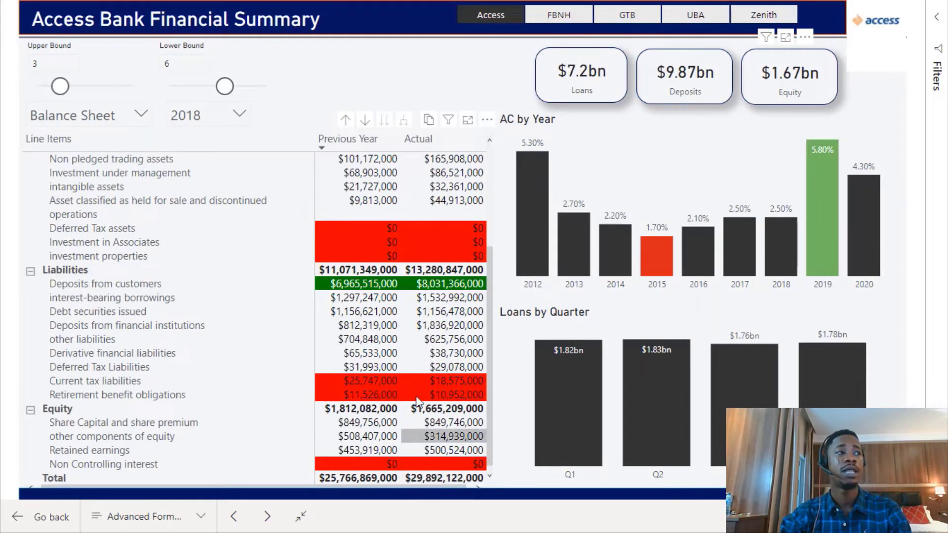
pyautogui.scroll(4, 198, 207)
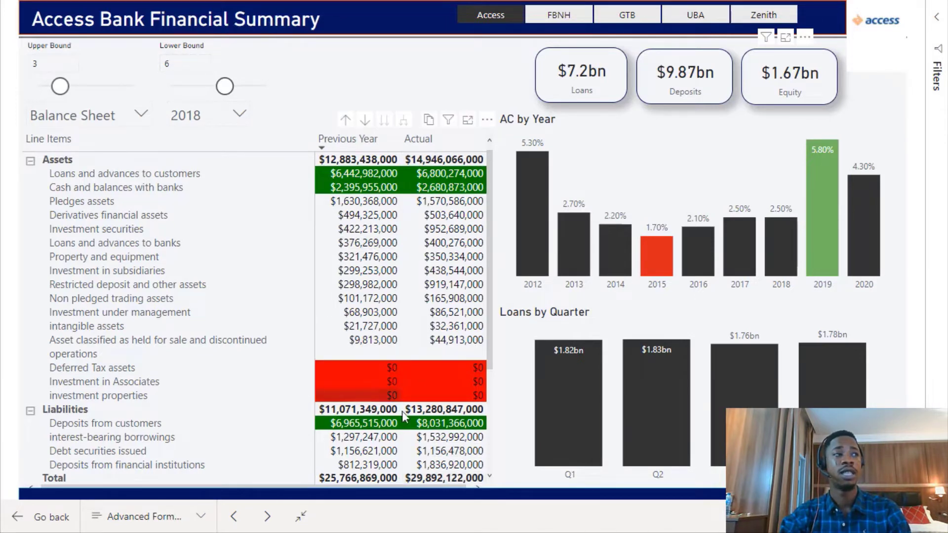
pyautogui.scroll(-4, 396, 394)
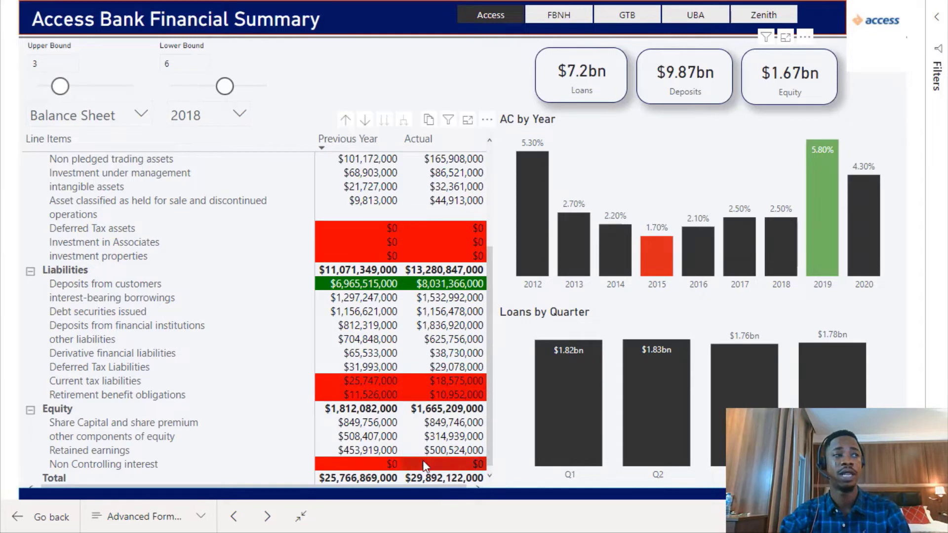
pyautogui.scroll(4, 424, 453)
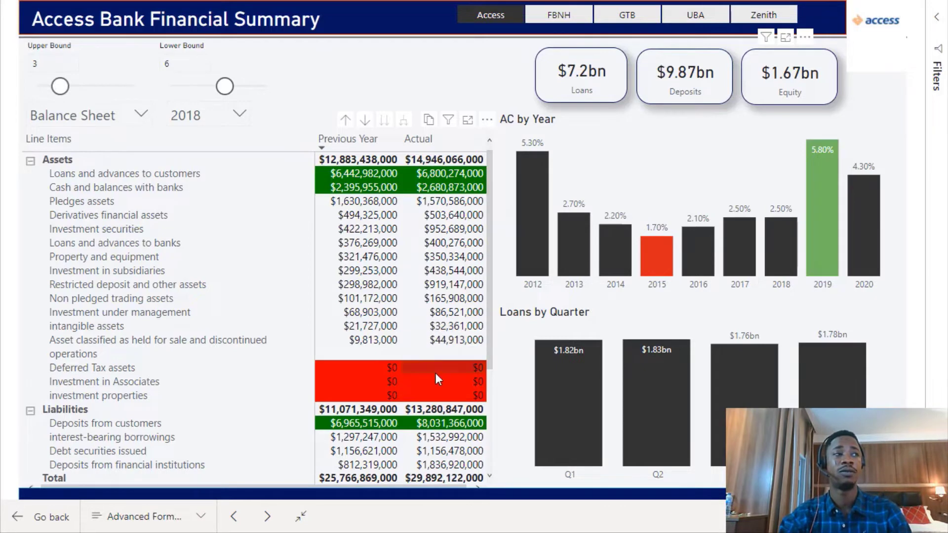
pyautogui.scroll(-3, 434, 375)
pyautogui.scroll(2, 427, 387)
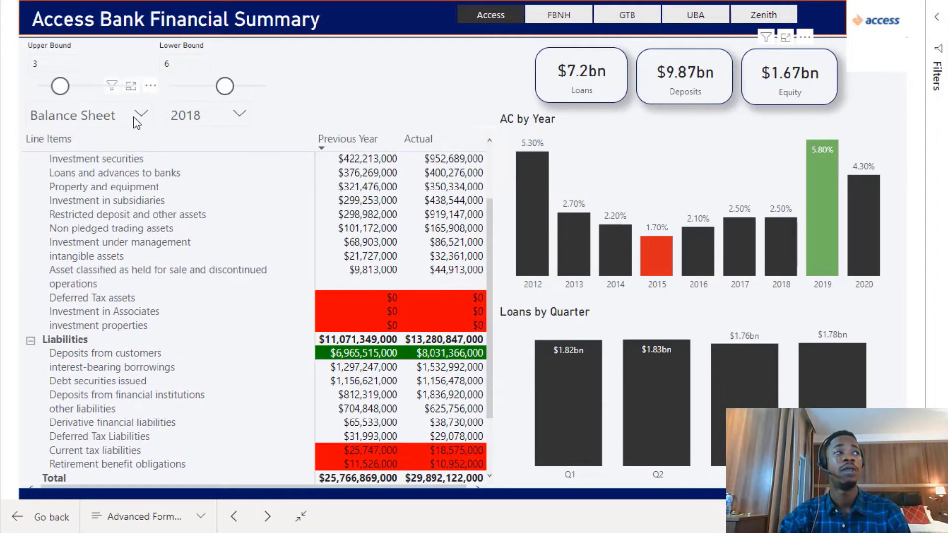
# Change the statement selector to P and L and select the other operating income value to cross-filter the visuals.
pyautogui.click(140, 115)
pyautogui.click(66, 179)
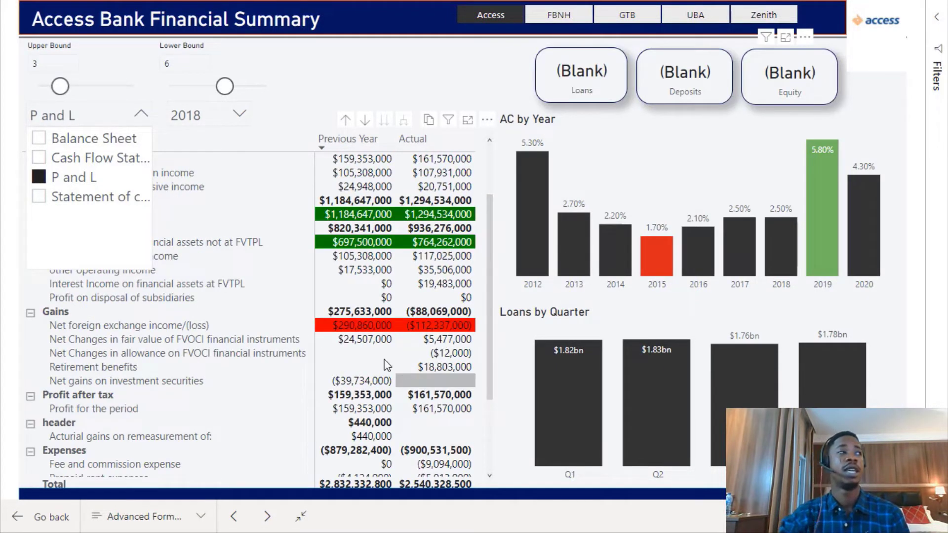
pyautogui.click(387, 281)
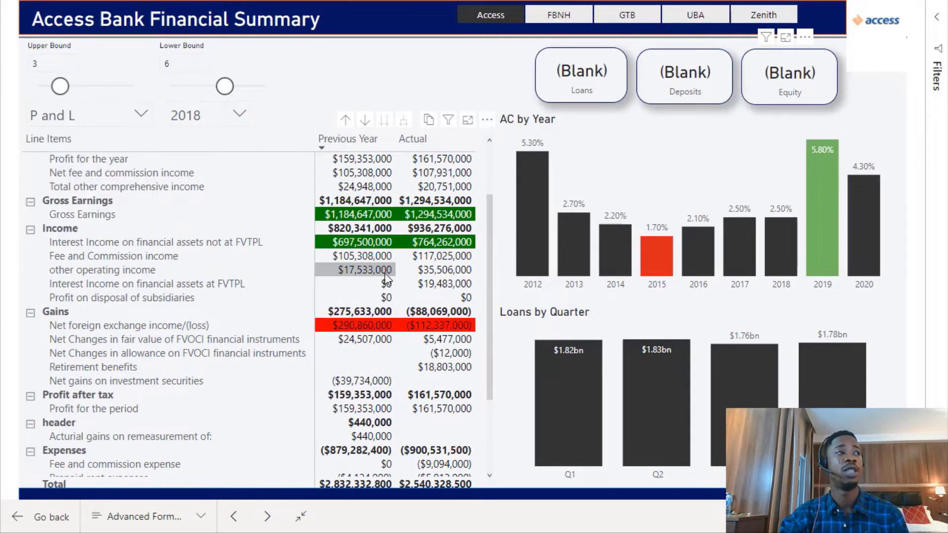
pyautogui.click(385, 277)
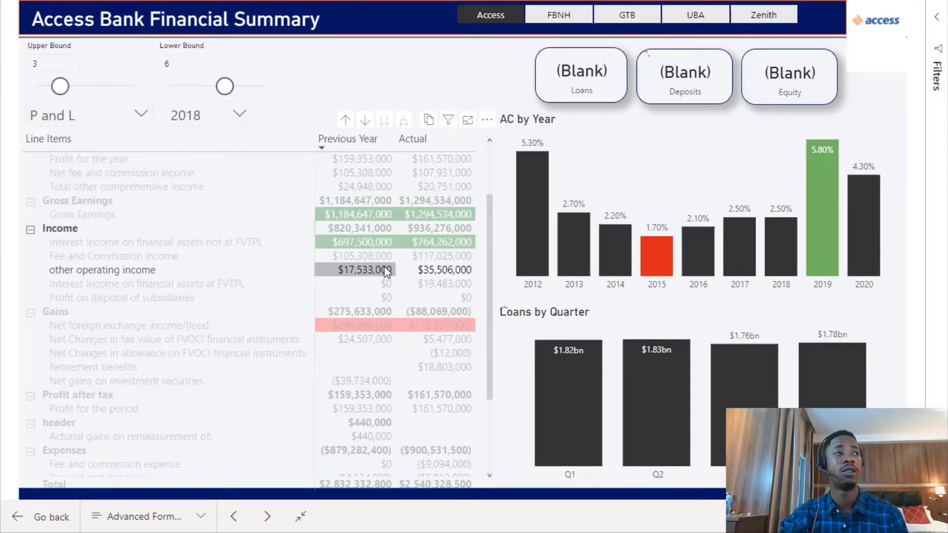
pyautogui.click(385, 272)
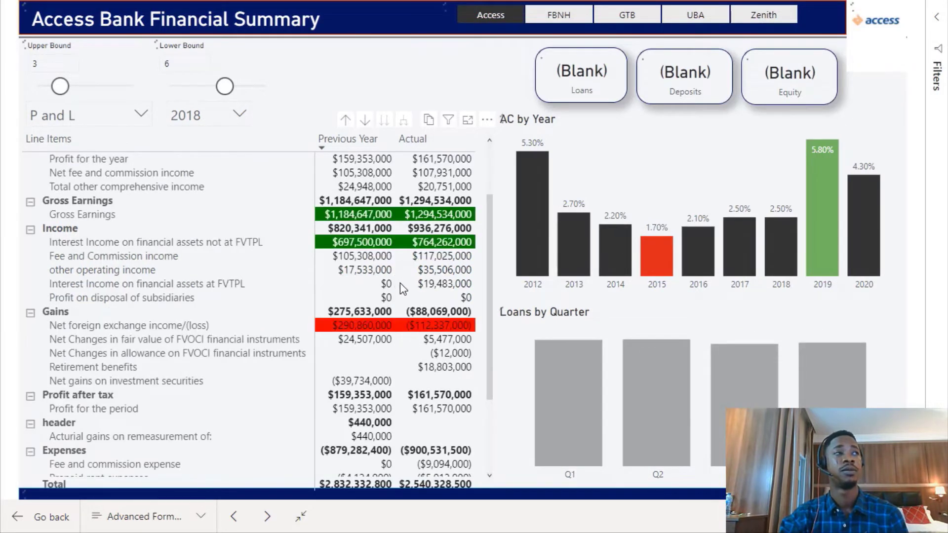
# Scroll through the Access bank P and L line items and open the statement selector list.
pyautogui.scroll(3, 402, 291)
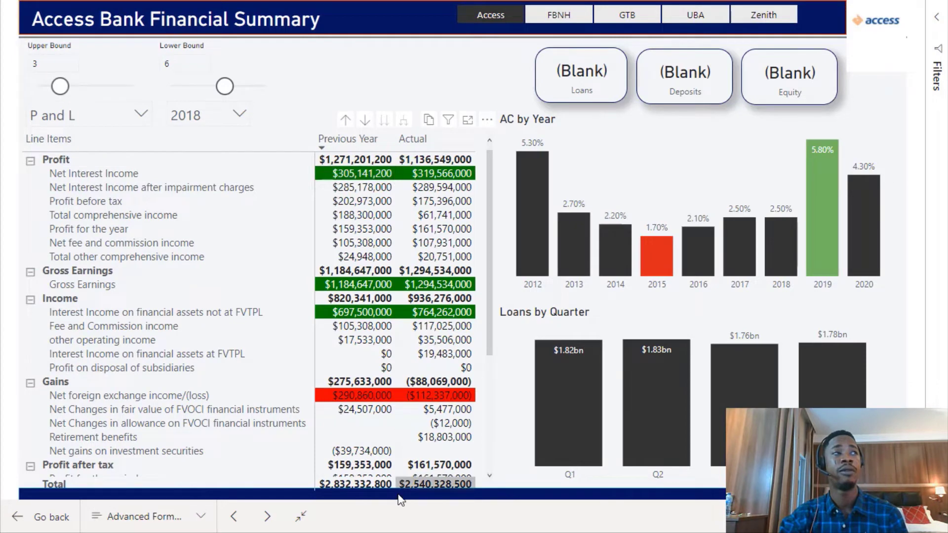
pyautogui.scroll(-4, 371, 454)
pyautogui.scroll(4, 370, 443)
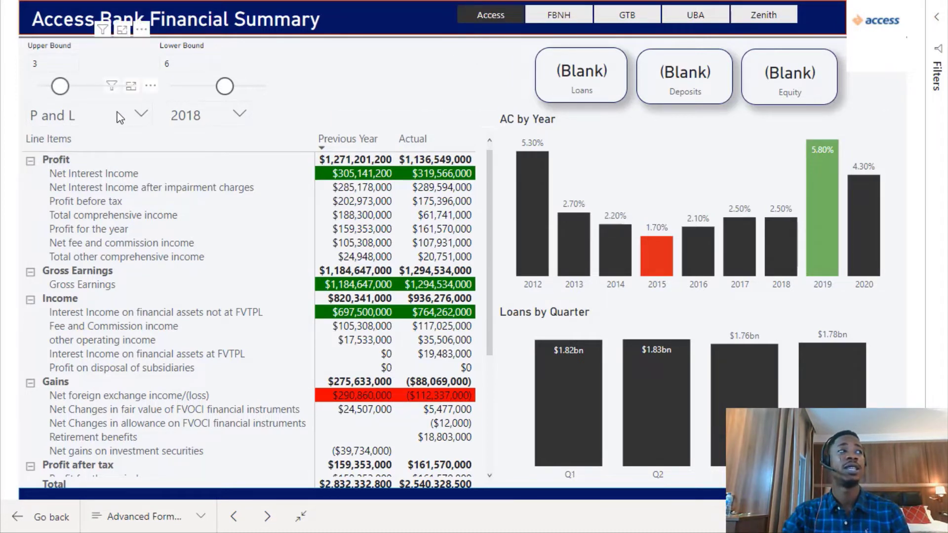
pyautogui.click(141, 115)
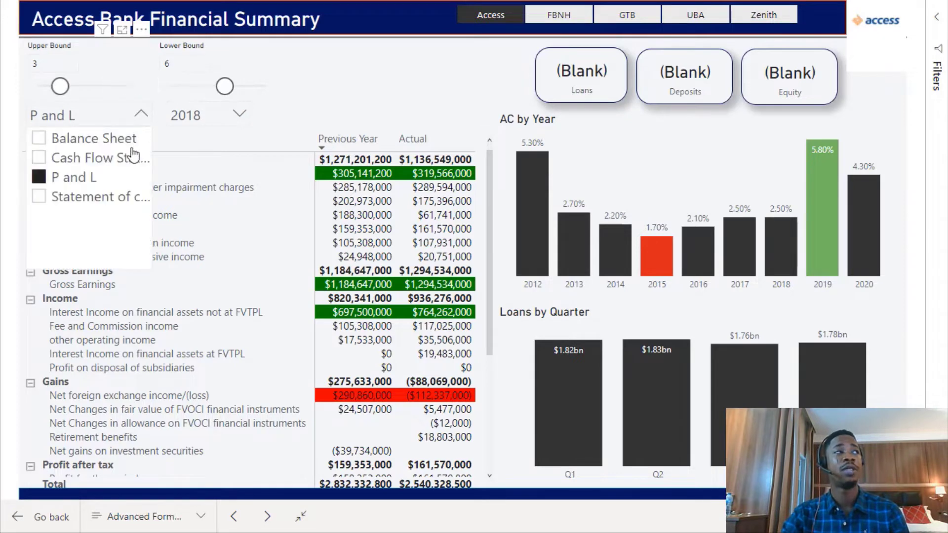
pyautogui.click(110, 147)
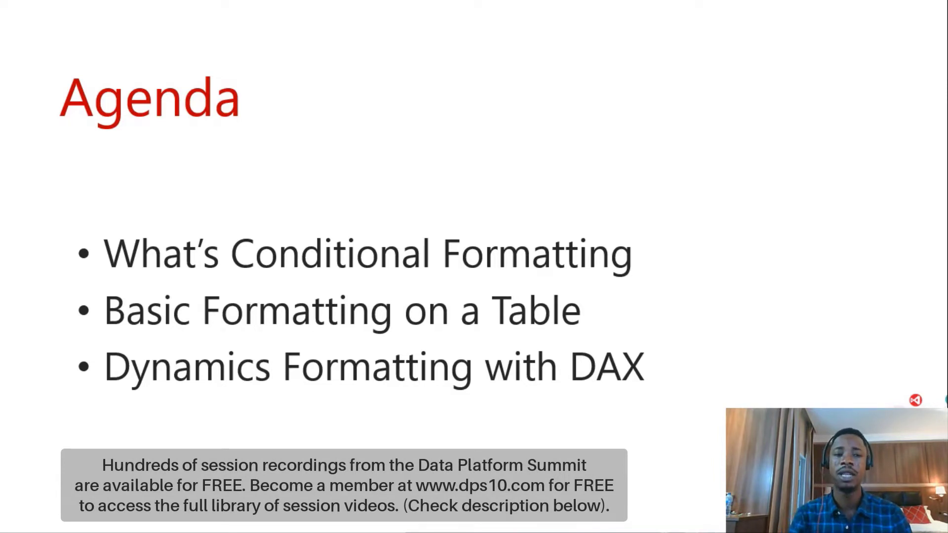
# Switch to Power BI Desktop and maximize the Proshare report window.
pyautogui.press('Right')
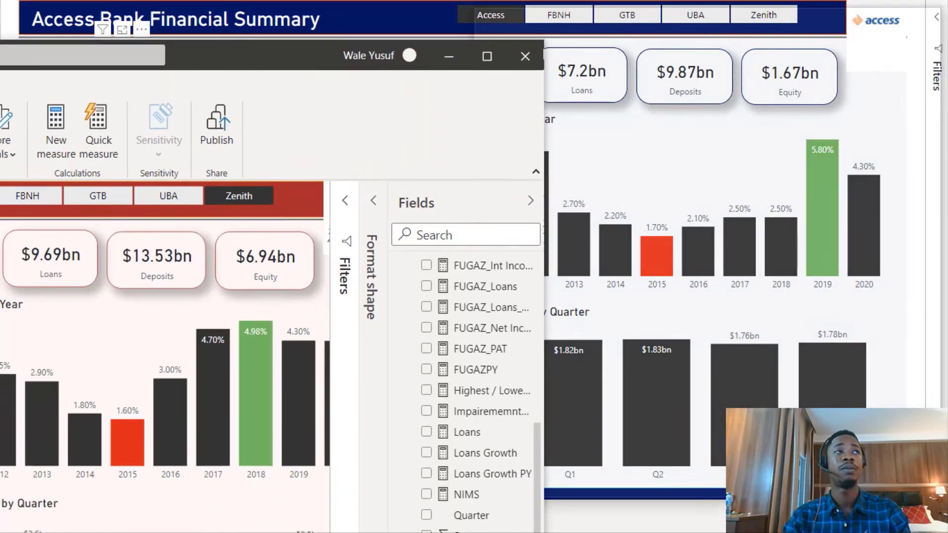
pyautogui.moveTo(944, 169); pyautogui.dragTo(947, 169)
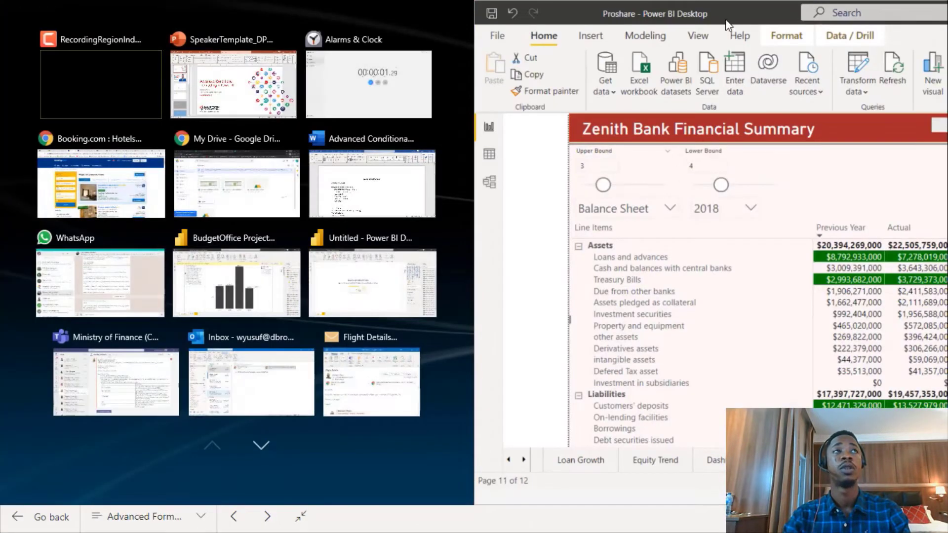
pyautogui.click(725, 20)
pyautogui.doubleClick(729, 18)
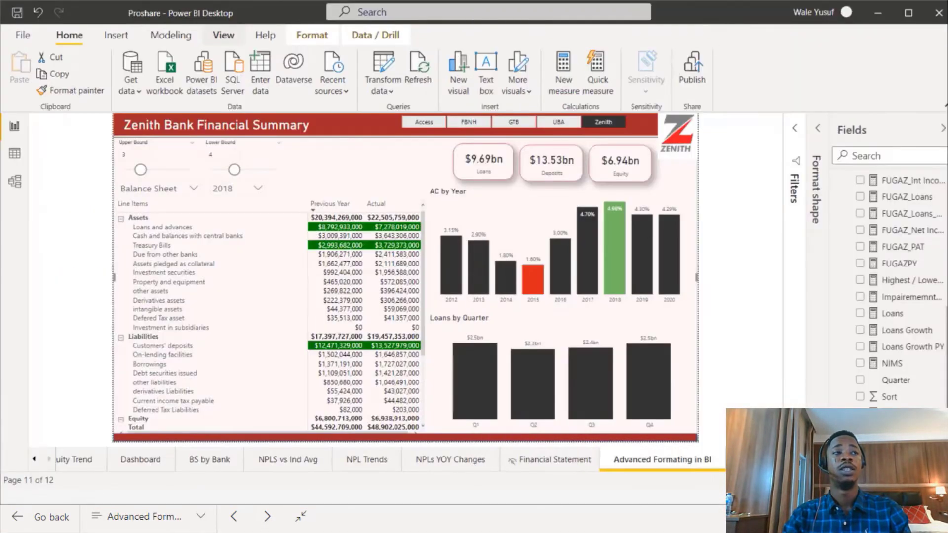
pyautogui.press('super+Left')
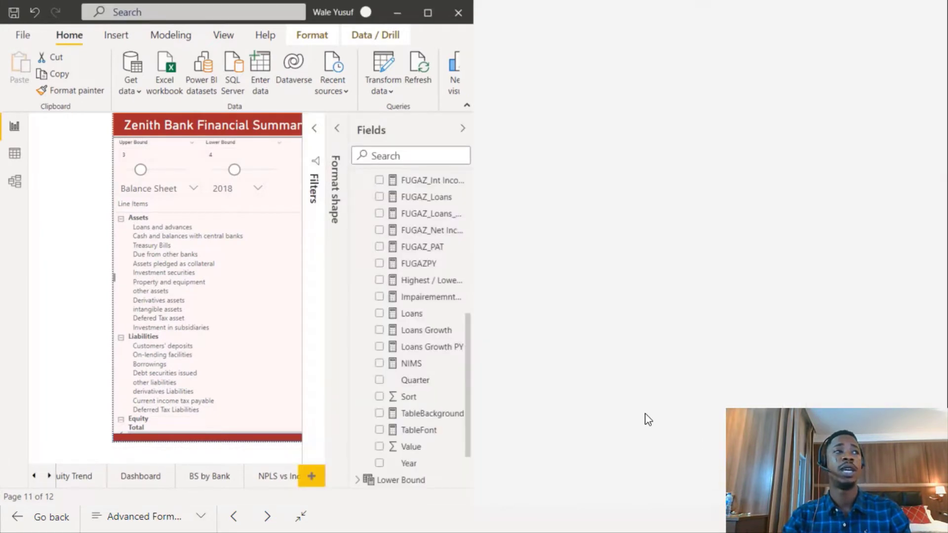
pyautogui.press('super+Up')
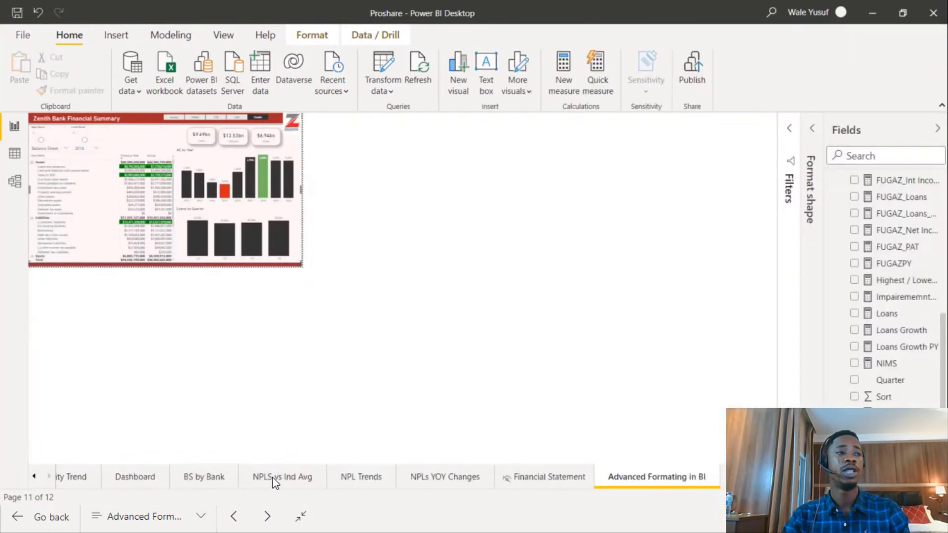
# Add a new blank report page and collapse the Consildated Banks table in the Fields list.
pyautogui.click(283, 477)
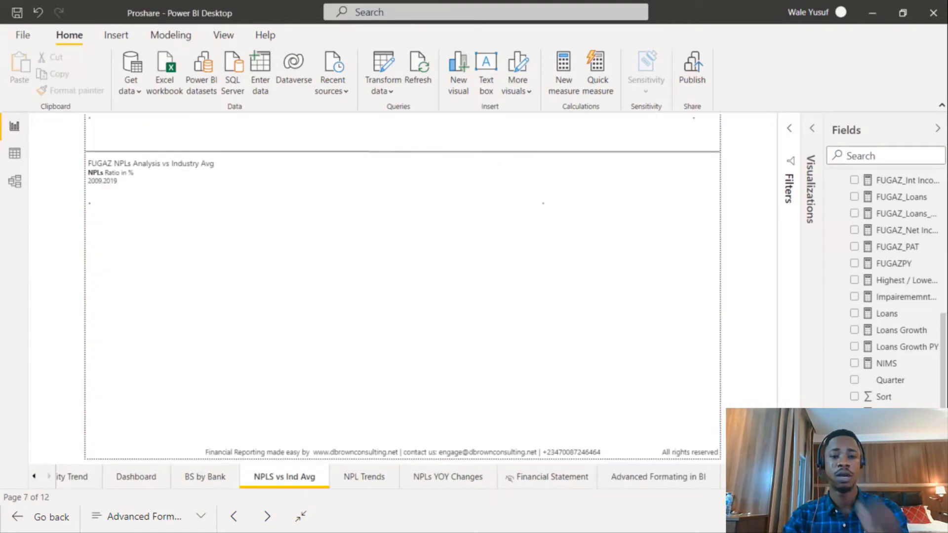
pyautogui.click(782, 476)
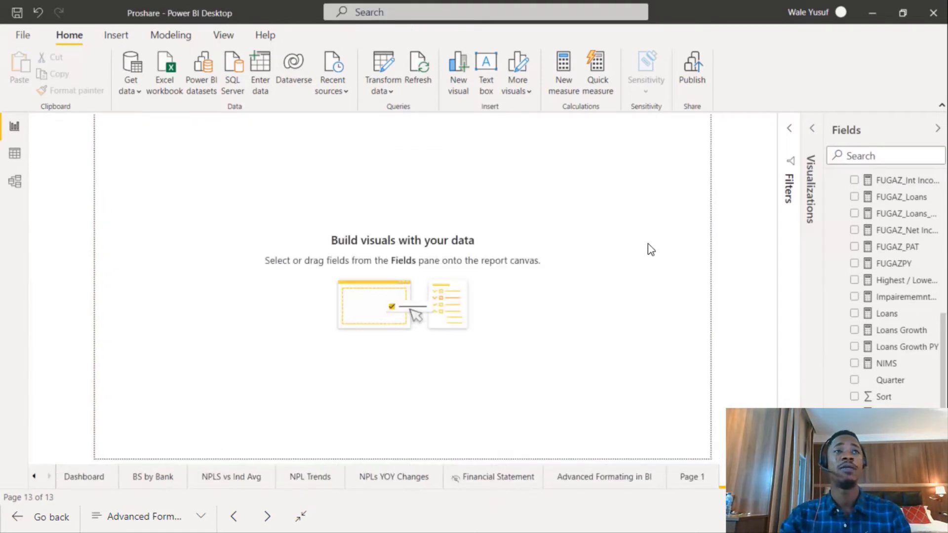
pyautogui.scroll(5, 872, 278)
pyautogui.scroll(1, 873, 278)
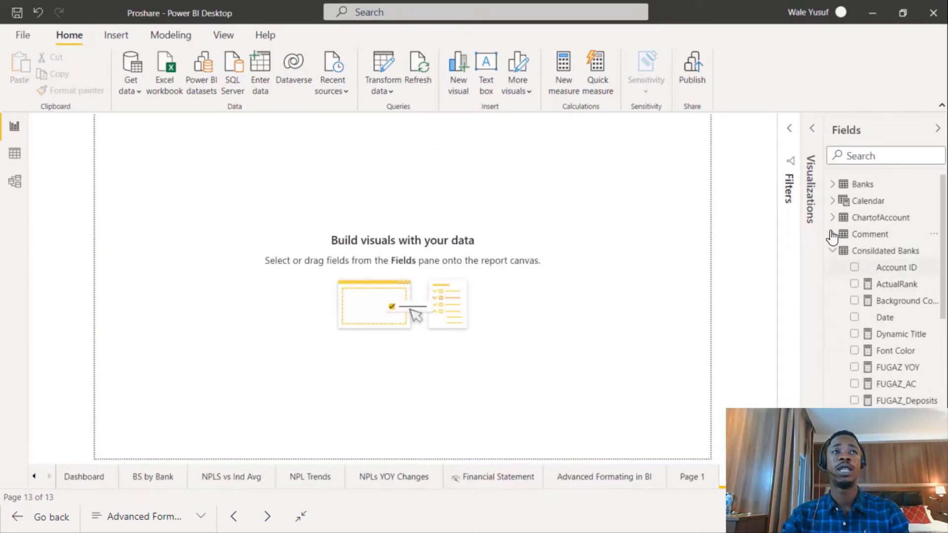
pyautogui.click(833, 251)
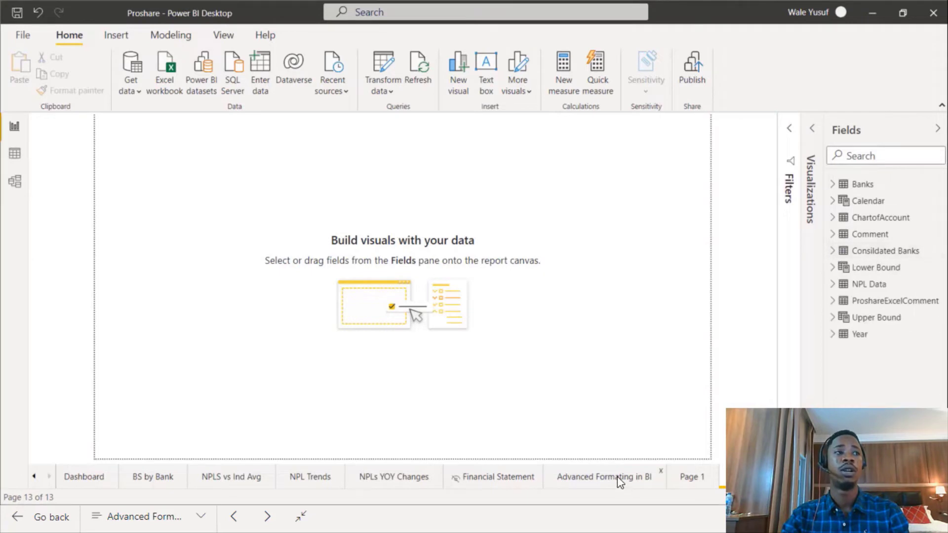
pyautogui.click(636, 478)
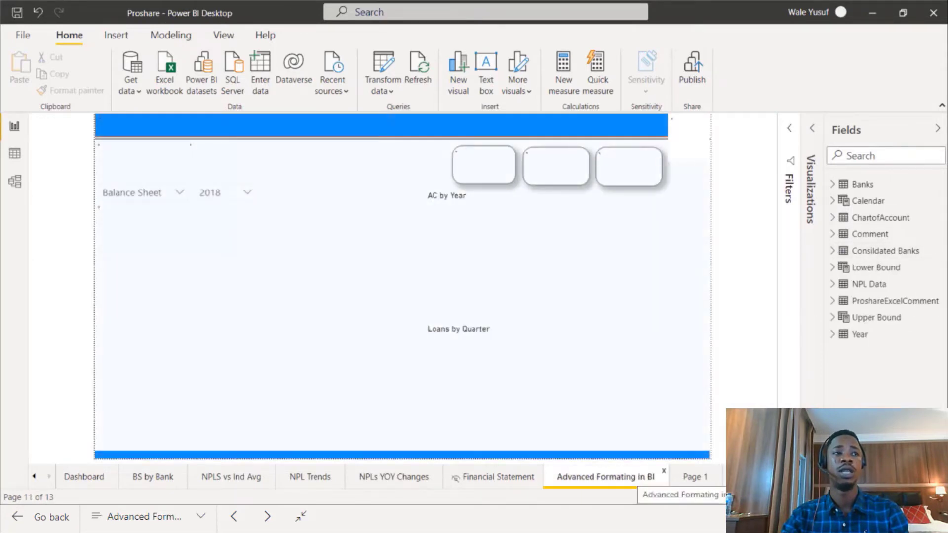
pyautogui.click(744, 477)
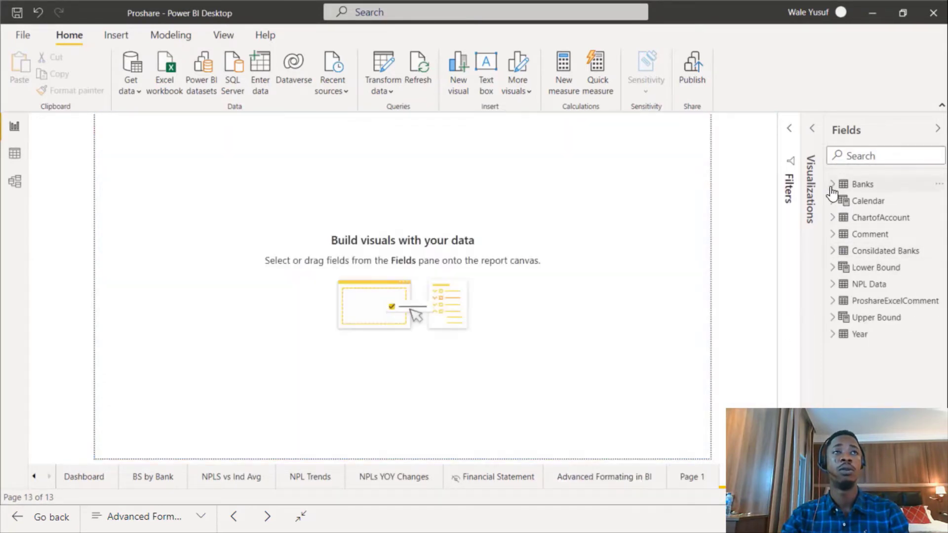
# On the new page, create a table from ChartofAccount's Account and Account Category fields.
pyautogui.click(840, 219)
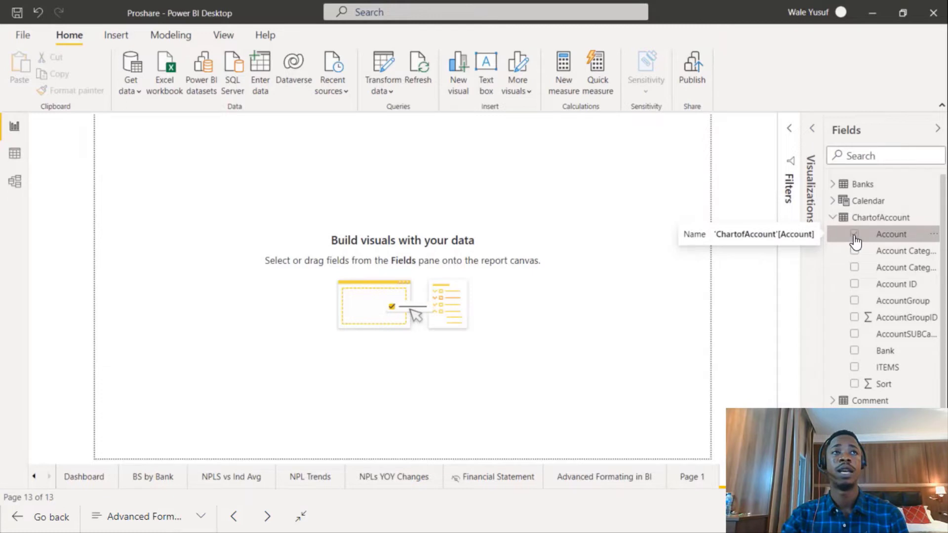
pyautogui.click(854, 236)
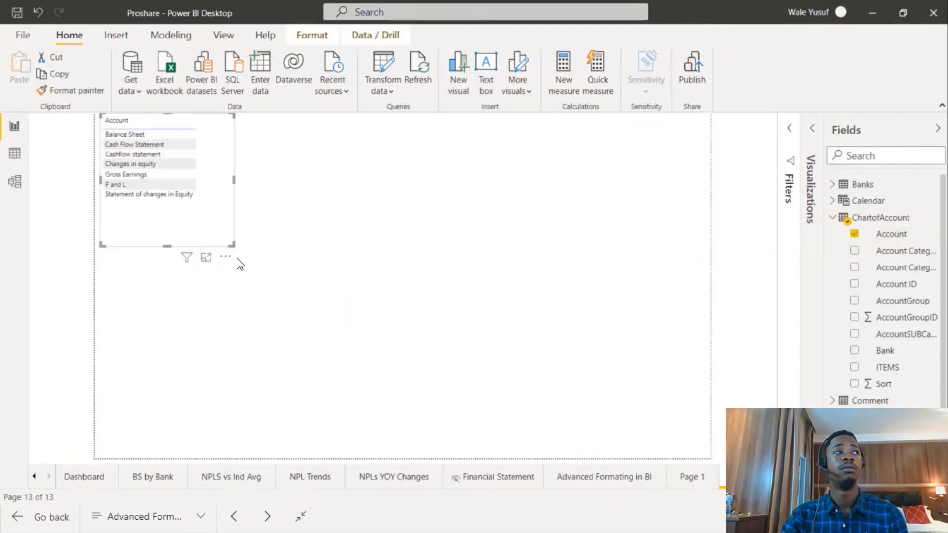
pyautogui.click(855, 252)
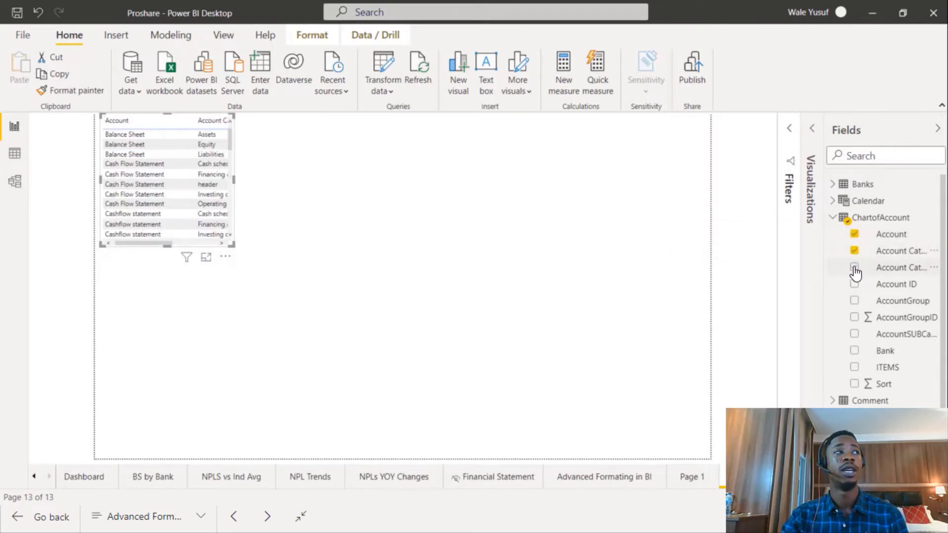
pyautogui.click(832, 217)
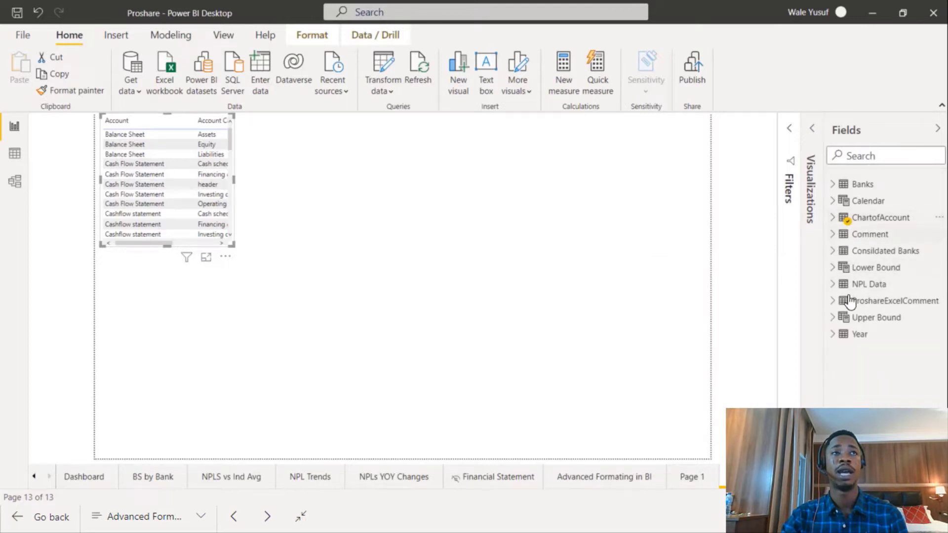
# Add the FUGAZ_AC measure from Consildated Banks to the table and enlarge the table visual.
pyautogui.click(832, 250)
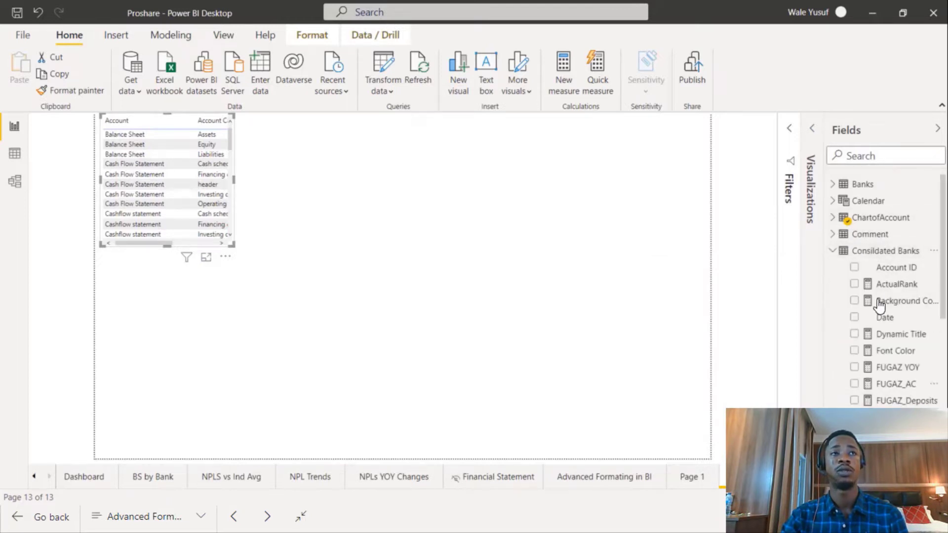
pyautogui.scroll(-3, 867, 385)
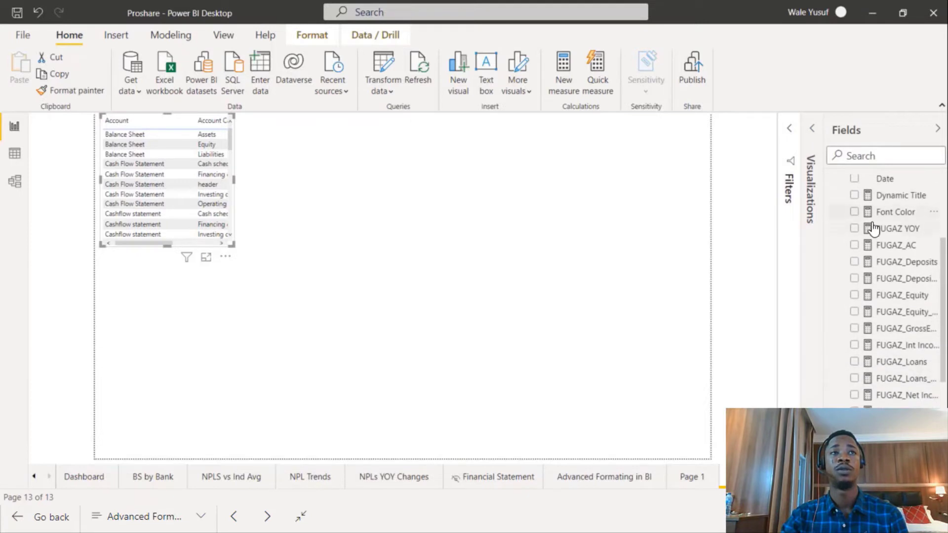
pyautogui.click(854, 245)
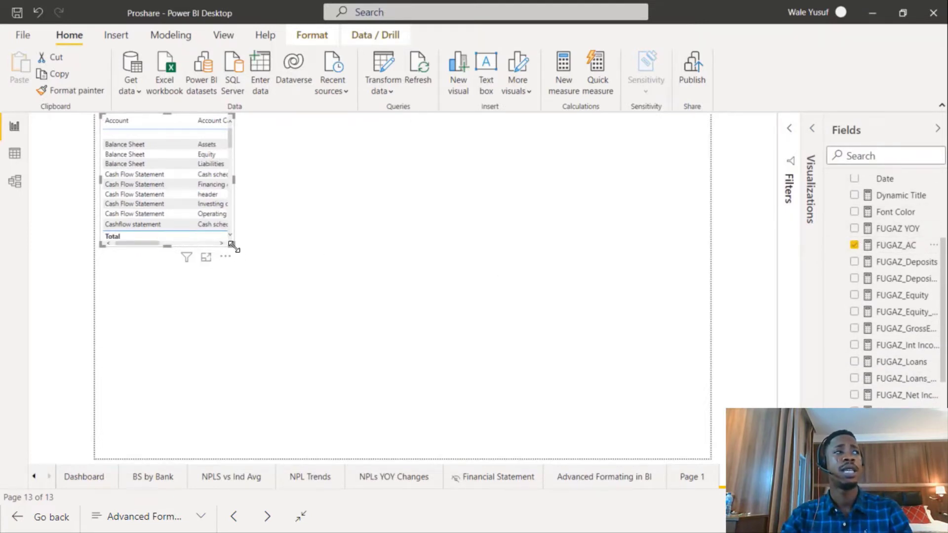
pyautogui.moveTo(234, 245); pyautogui.dragTo(568, 437)
pyautogui.moveTo(499, 335); pyautogui.dragTo(542, 374)
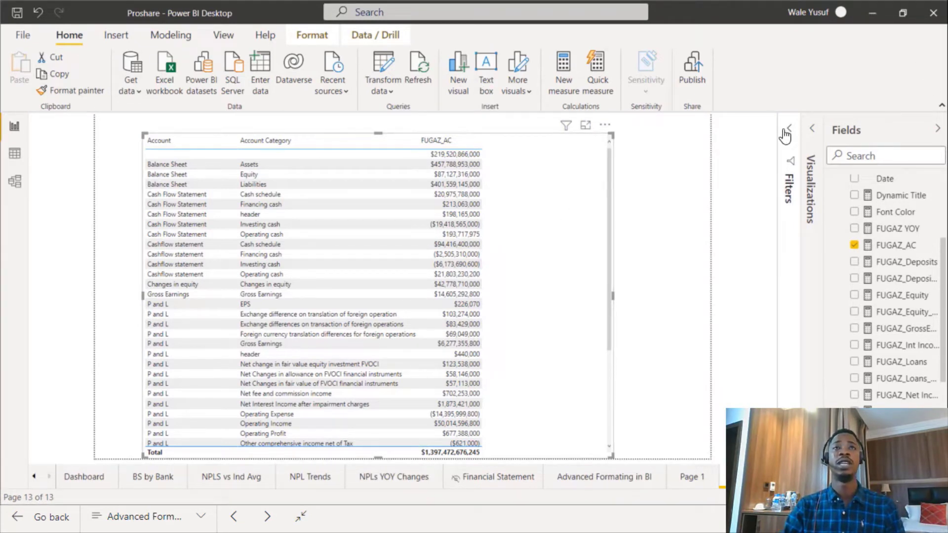
# Open Background color conditional formatting for the FUGAZ_AC column and set Format by to Rules.
pyautogui.click(820, 385)
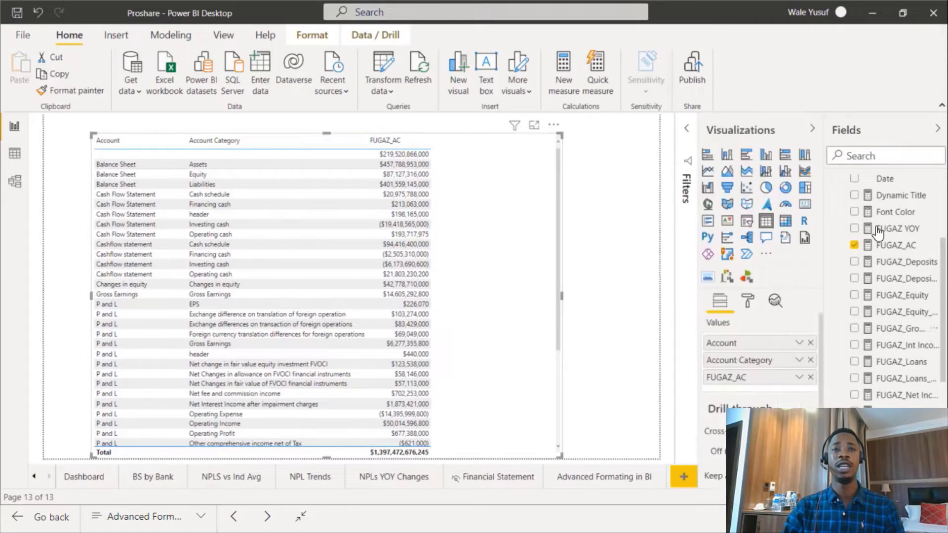
pyautogui.click(798, 378)
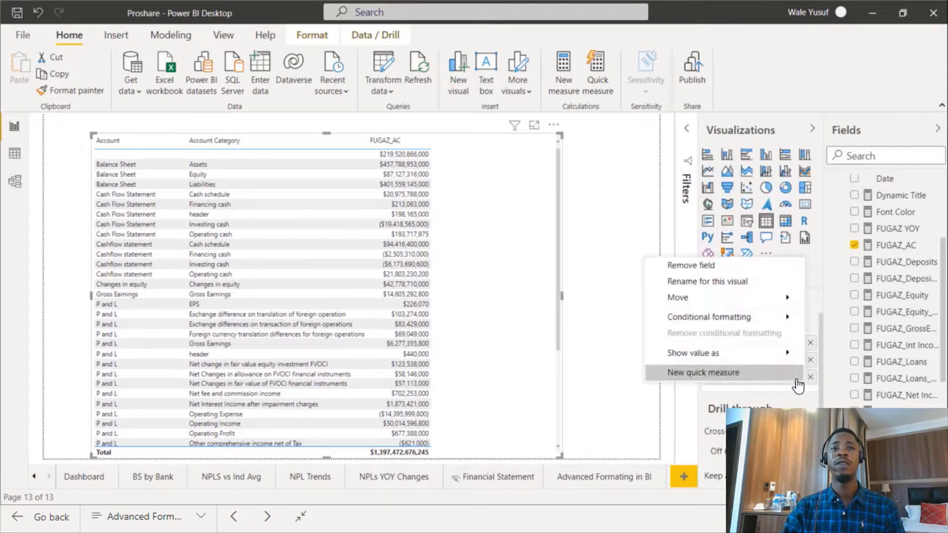
pyautogui.moveTo(768, 322)
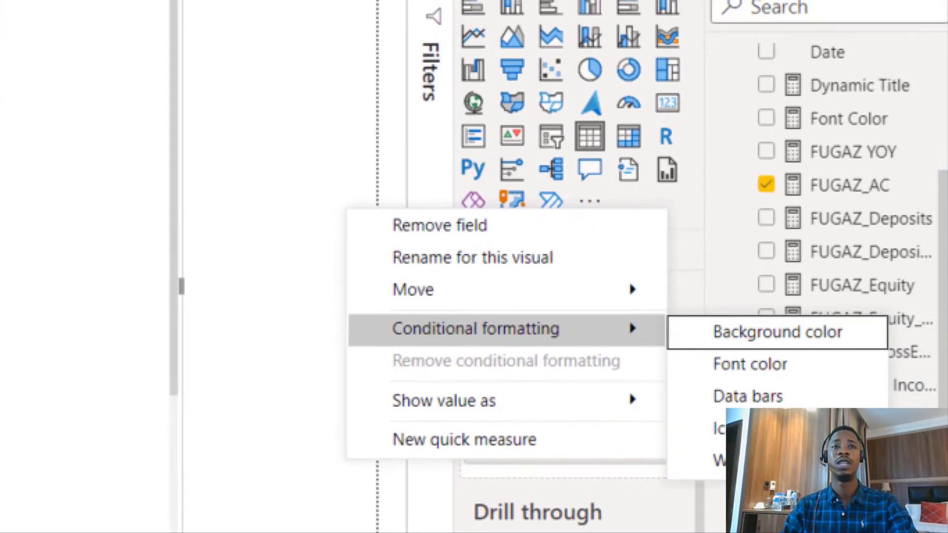
pyautogui.click(830, 307)
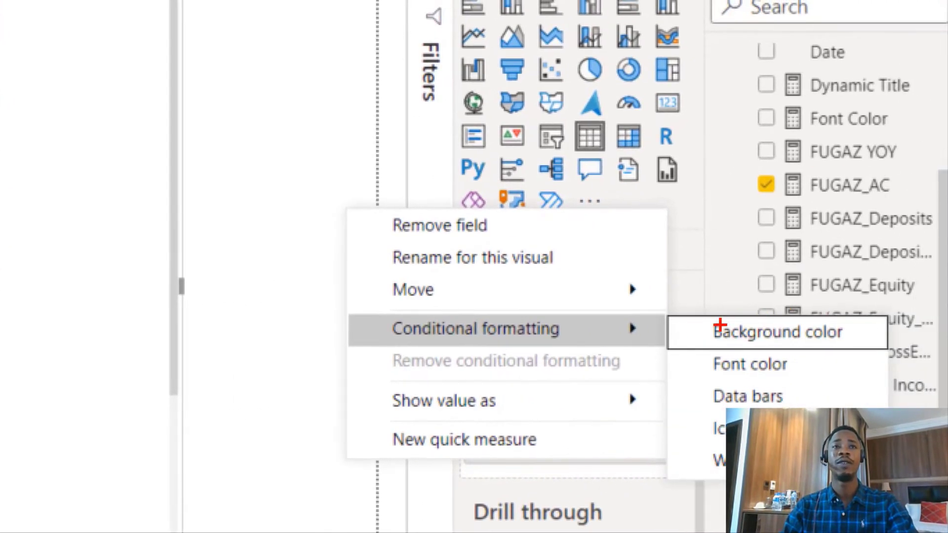
pyautogui.moveTo(794, 302); pyautogui.dragTo(853, 386)
pyautogui.moveTo(724, 390)
pyautogui.mouseDown()
pyautogui.moveTo(917, 457)
pyautogui.moveTo(913, 479)
pyautogui.mouseUp()
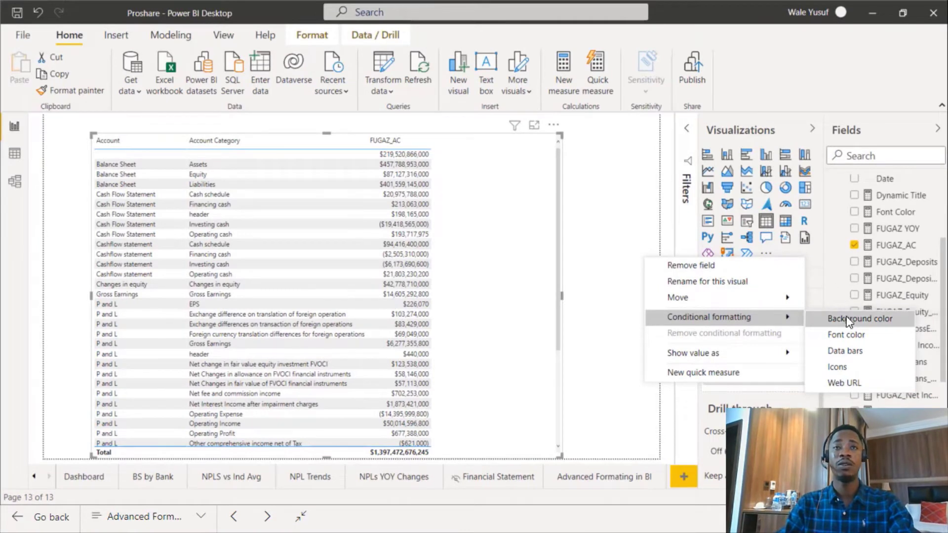
pyautogui.click(847, 319)
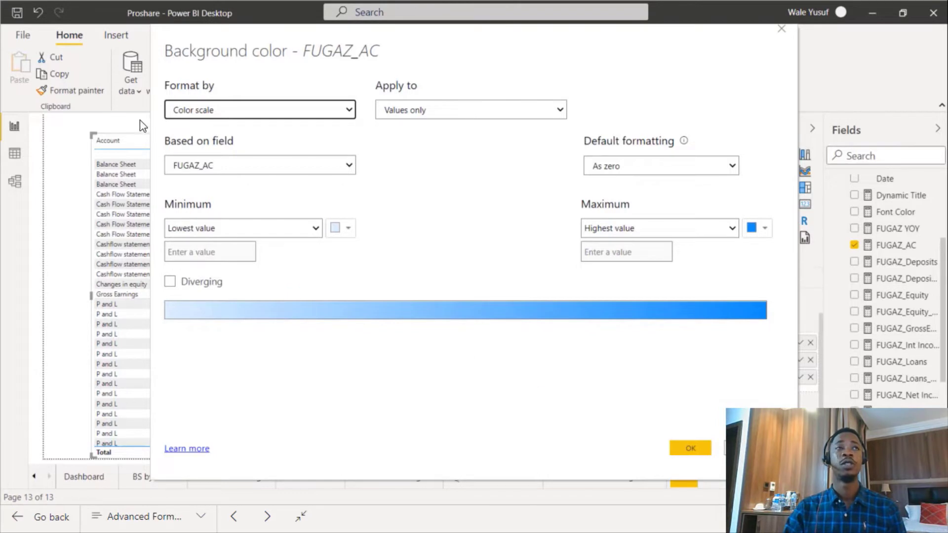
pyautogui.click(259, 118)
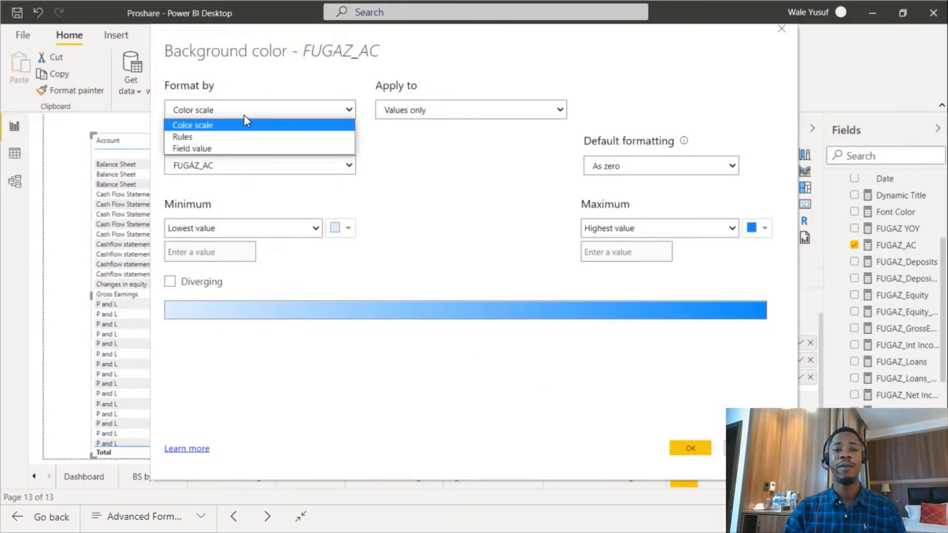
pyautogui.click(220, 137)
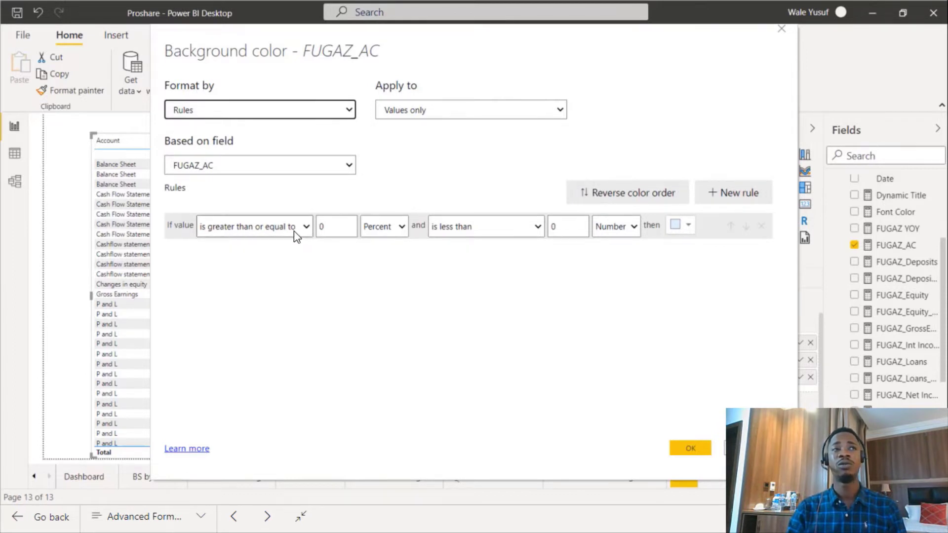
# Set the first rule to values greater than 1000000 (Number) and less than 10000000 (Number).
pyautogui.click(343, 233)
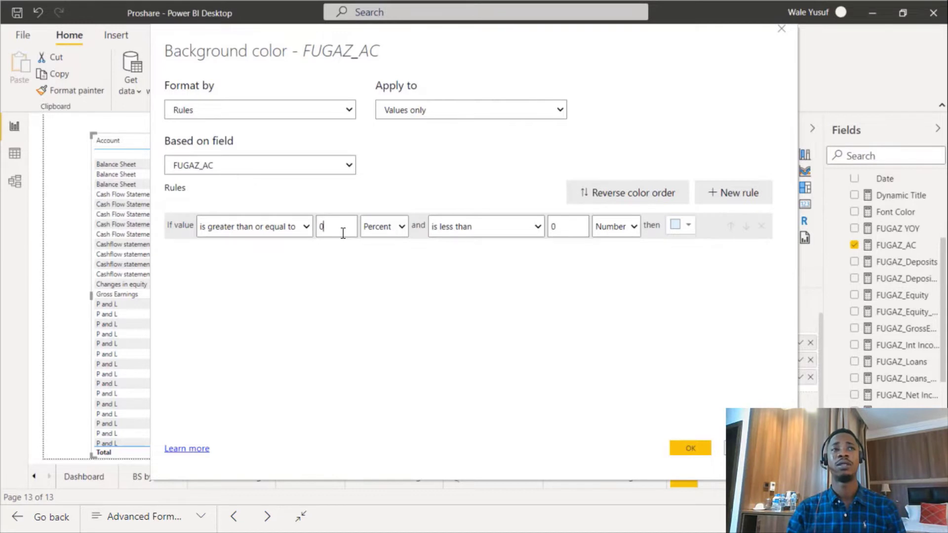
pyautogui.click(379, 228)
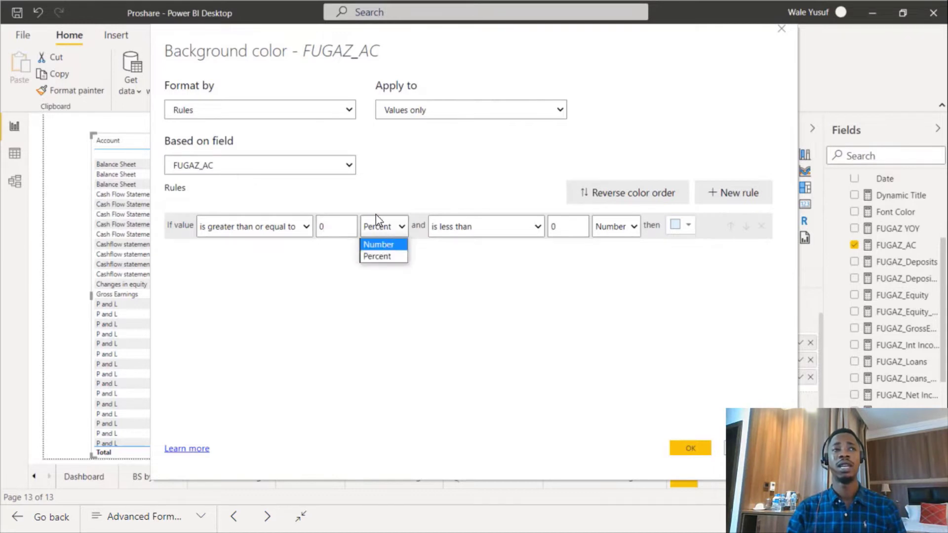
pyautogui.click(379, 245)
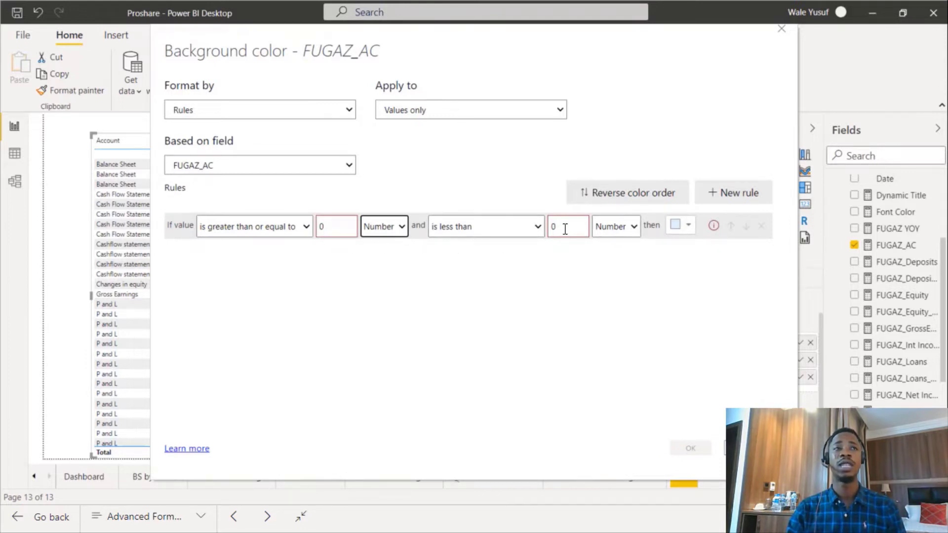
pyautogui.click(266, 228)
pyautogui.click(261, 243)
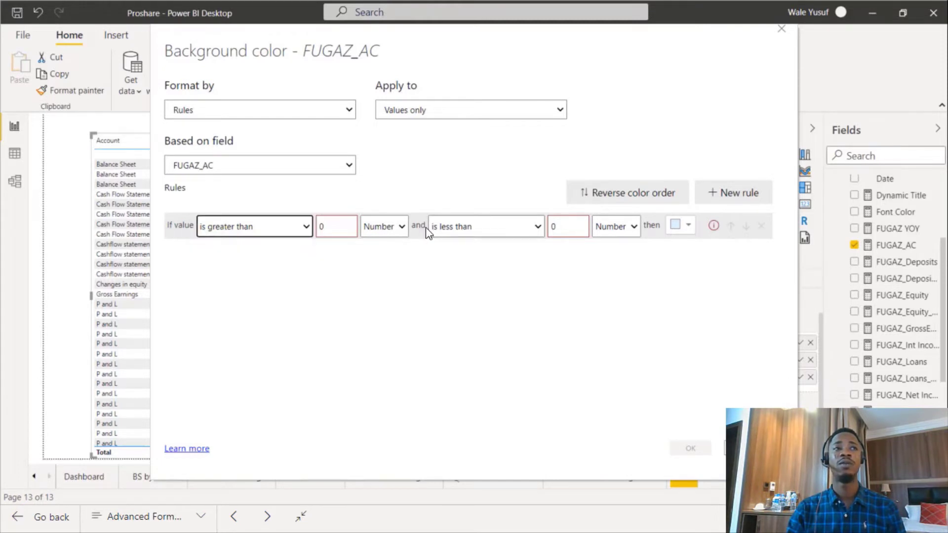
pyautogui.press('Tab')
pyautogui.write('1000')
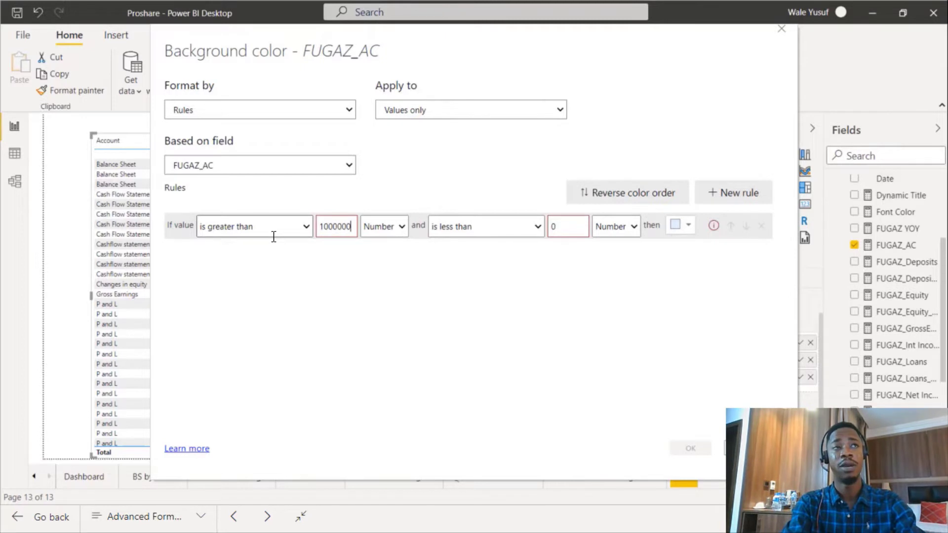
pyautogui.write('000')
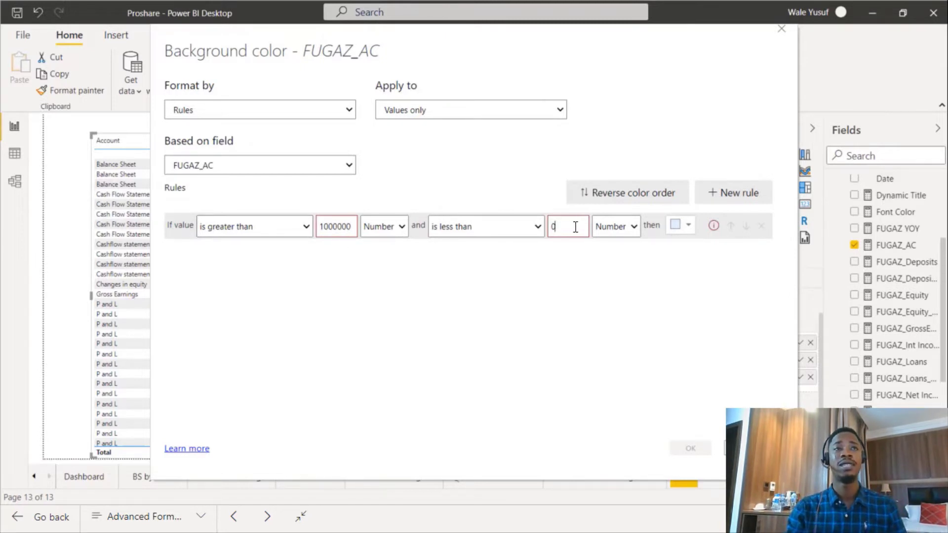
pyautogui.write('100')
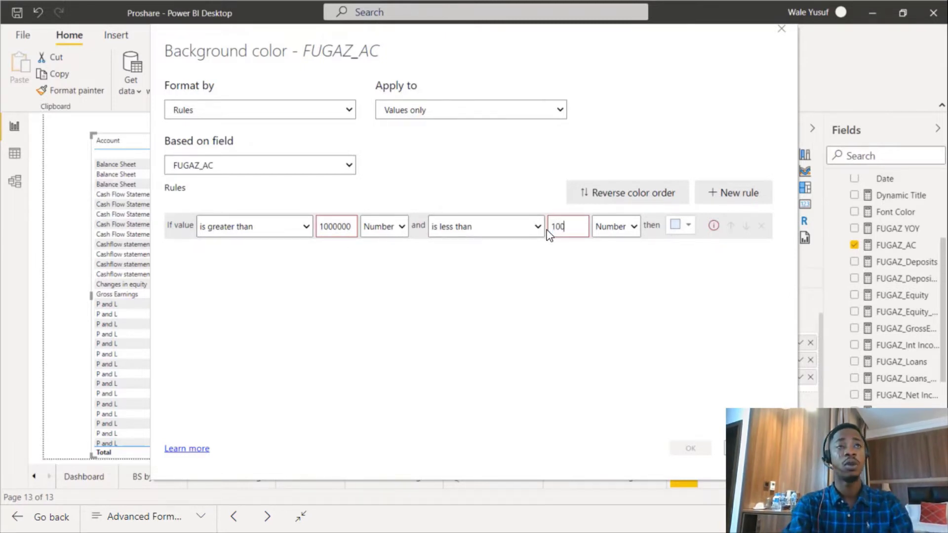
pyautogui.write('00000')
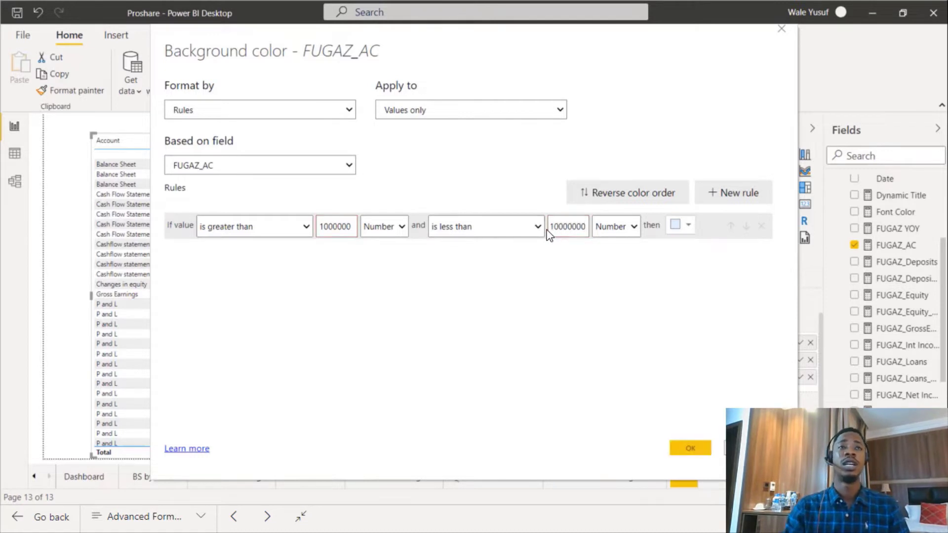
# Choose a custom green background colour for the first rule.
pyautogui.click(689, 227)
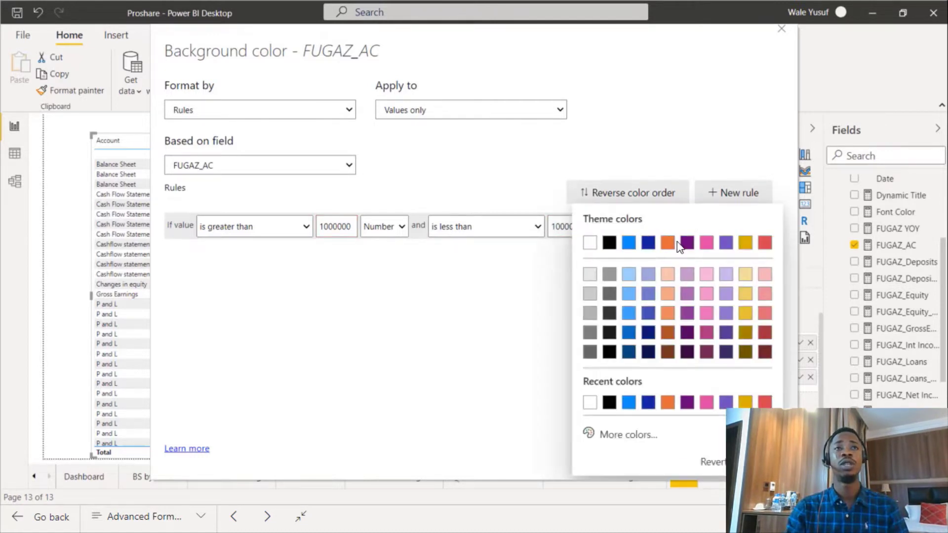
pyautogui.click(626, 436)
pyautogui.click(640, 383)
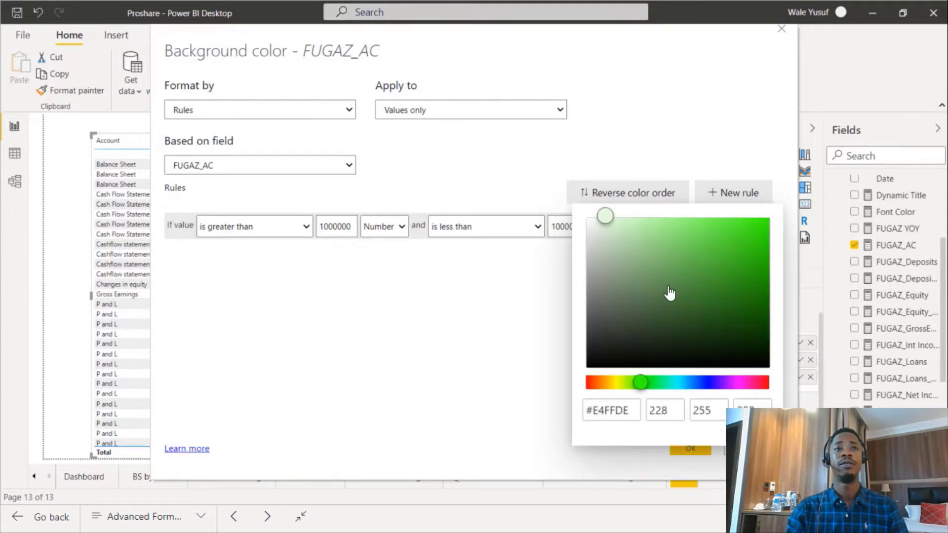
pyautogui.click(728, 227)
pyautogui.click(482, 291)
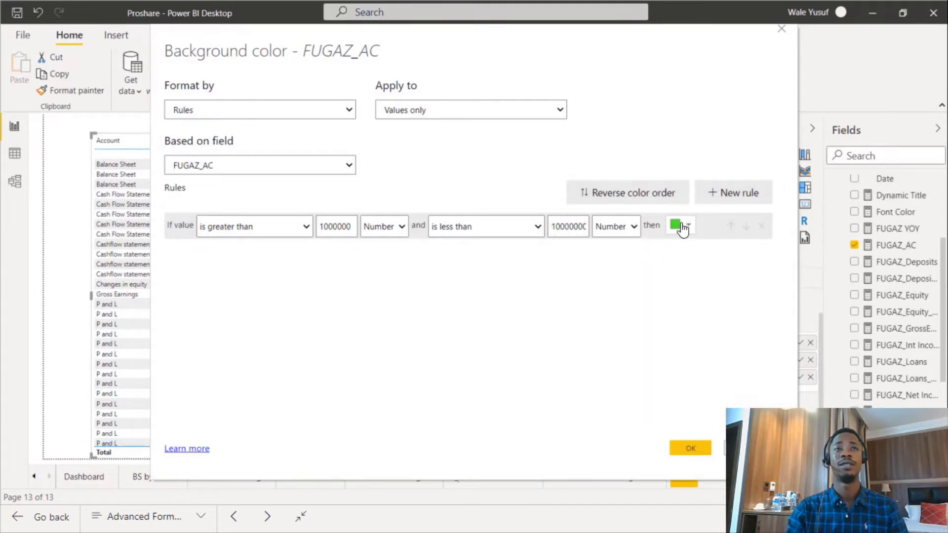
# Add a second rule for values greater than 200000 and less than 700000, both as Number.
pyautogui.click(747, 192)
pyautogui.click(256, 254)
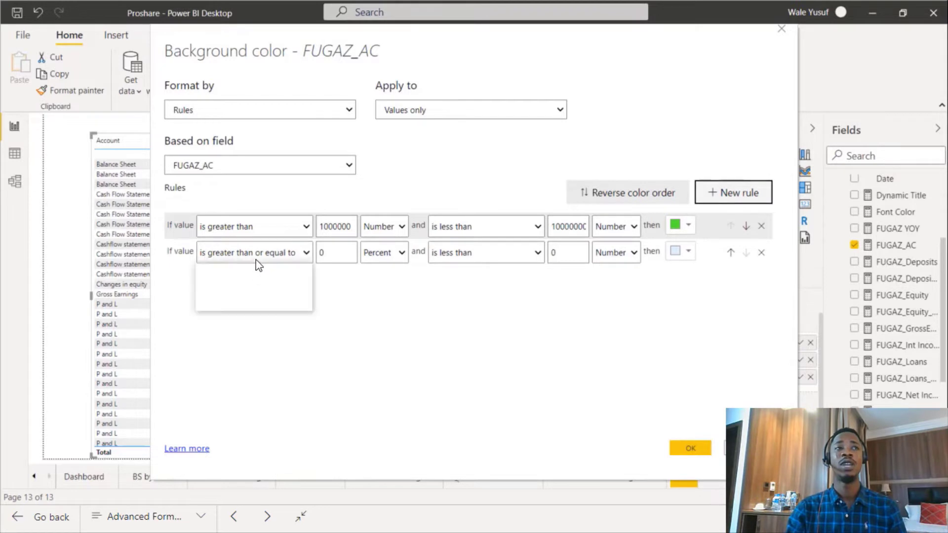
pyautogui.click(269, 269)
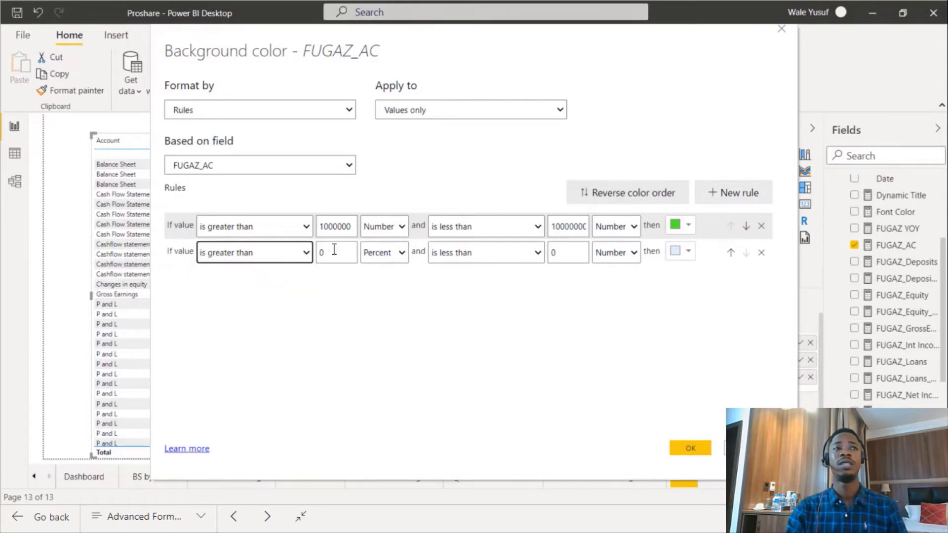
pyautogui.moveTo(332, 251); pyautogui.dragTo(318, 249)
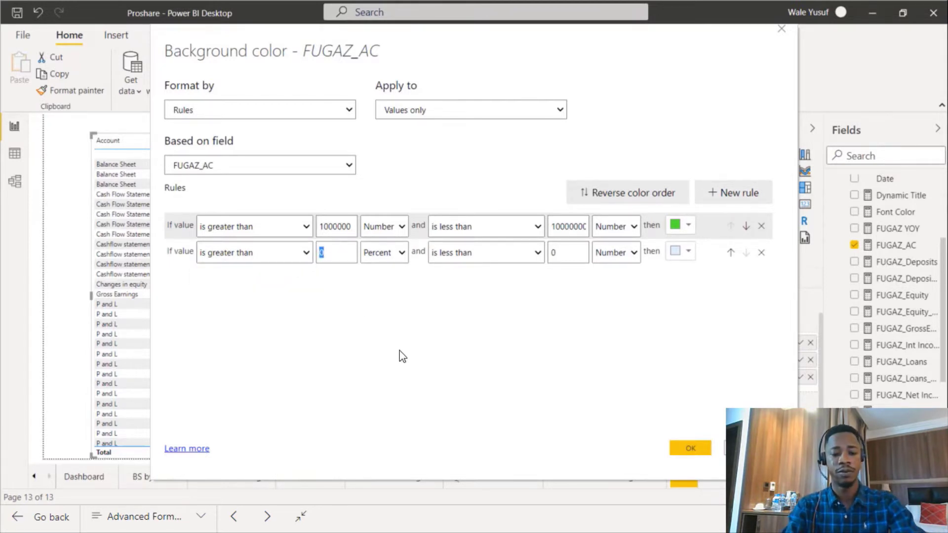
pyautogui.write('200000')
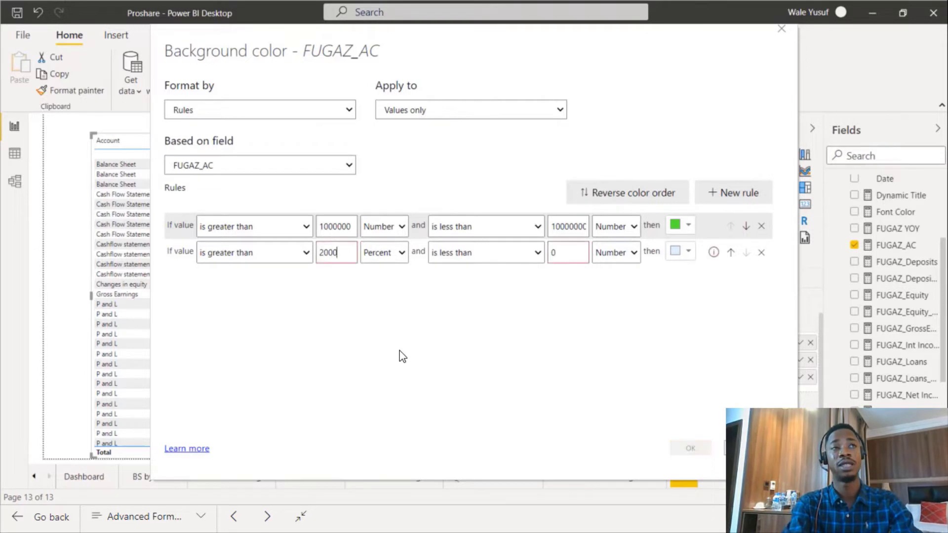
pyautogui.click(381, 257)
pyautogui.click(380, 271)
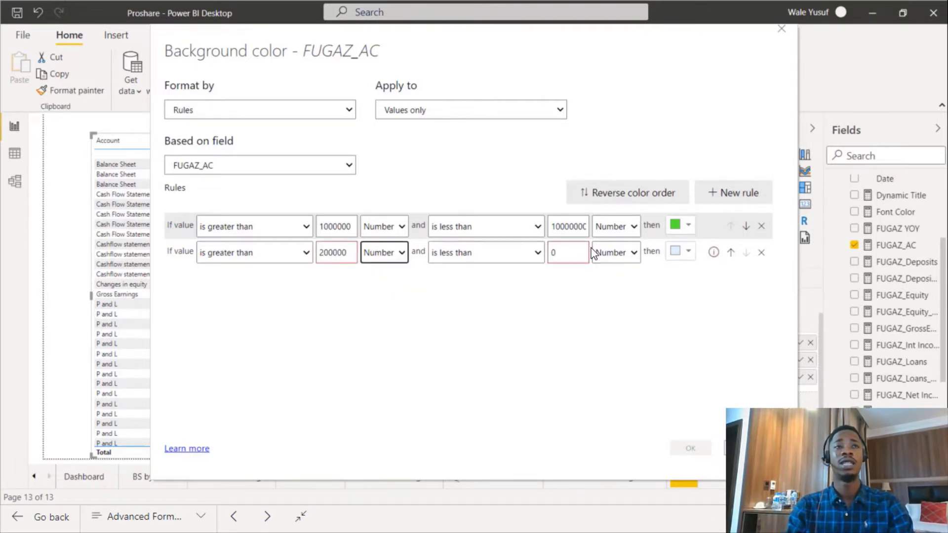
pyautogui.doubleClick(554, 252)
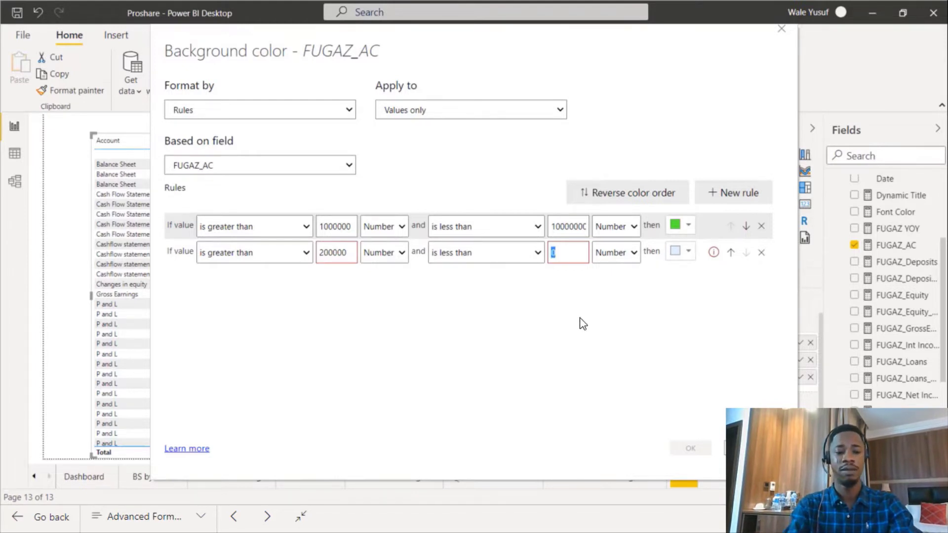
pyautogui.write('700')
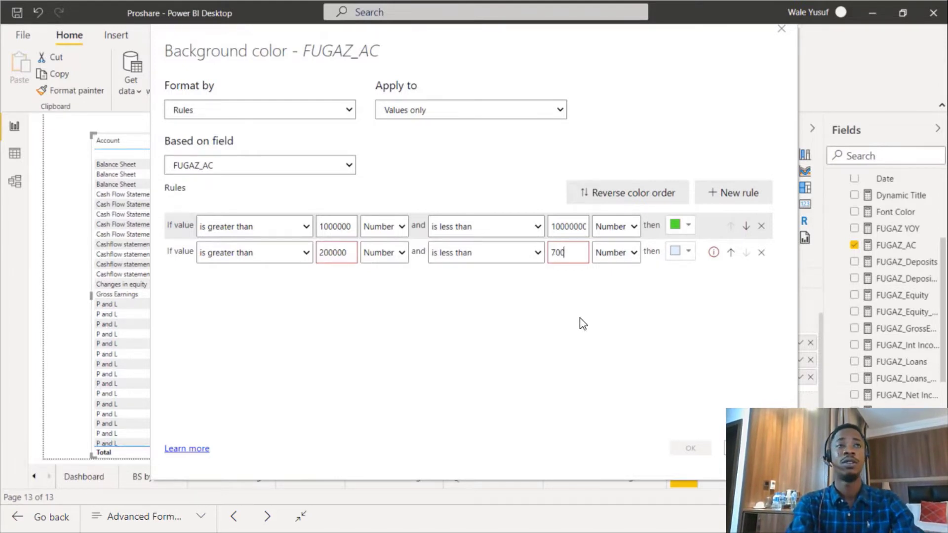
pyautogui.write('000')
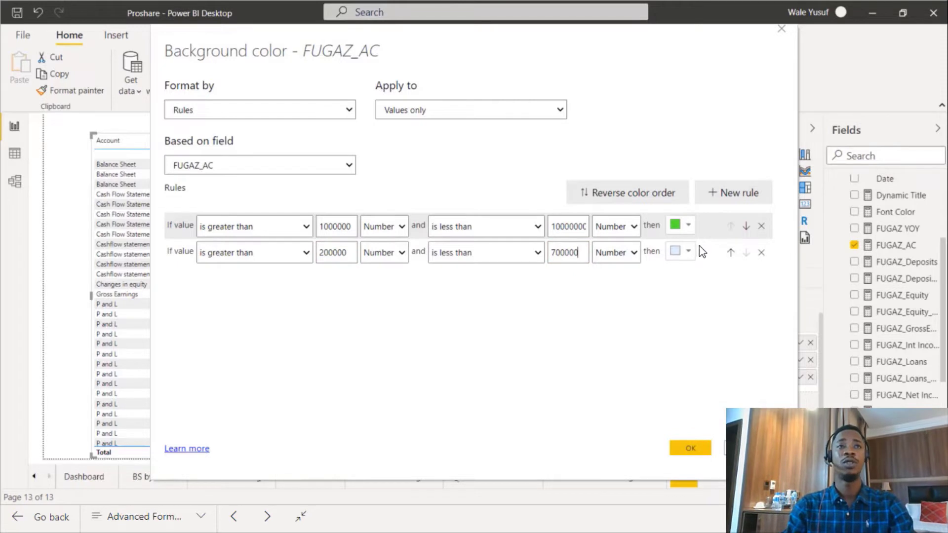
# Choose a custom red background colour for the second rule and apply the formatting.
pyautogui.click(687, 252)
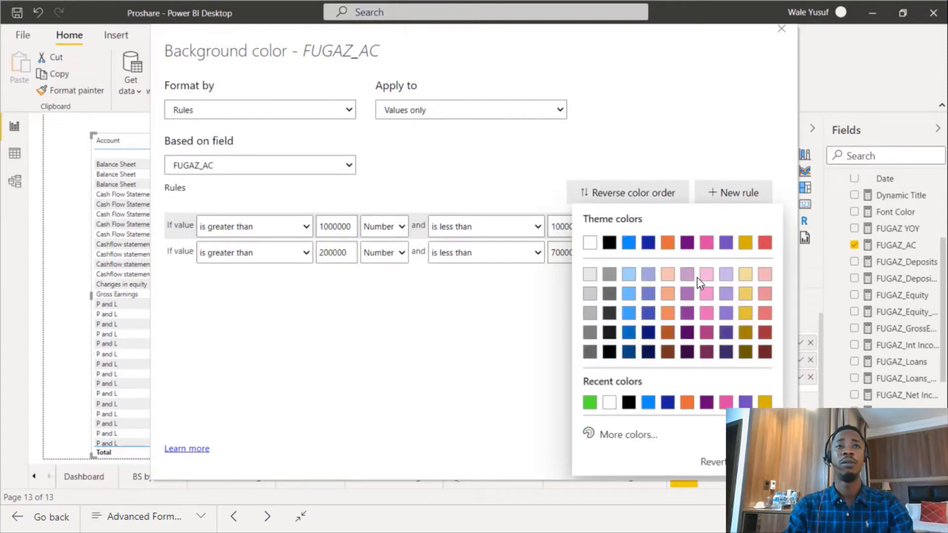
pyautogui.click(623, 435)
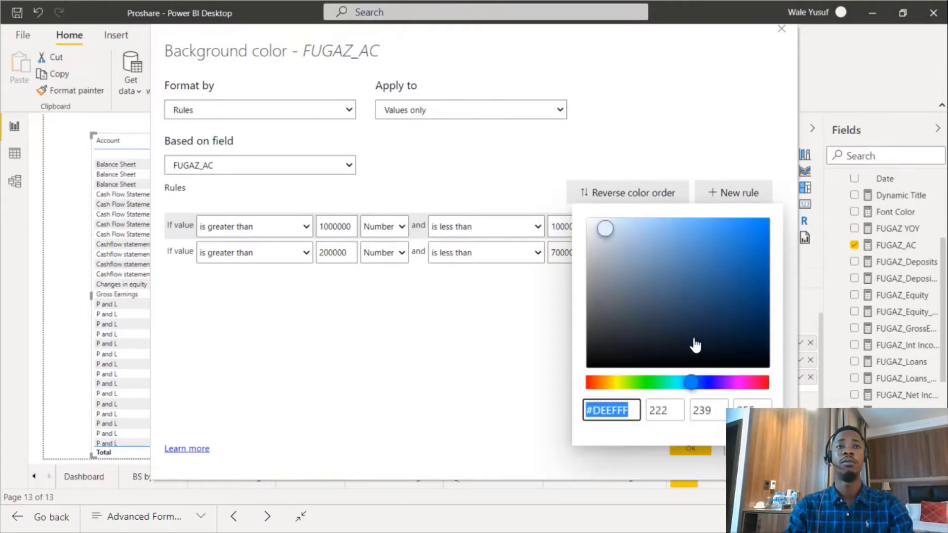
pyautogui.click(587, 382)
pyautogui.click(748, 230)
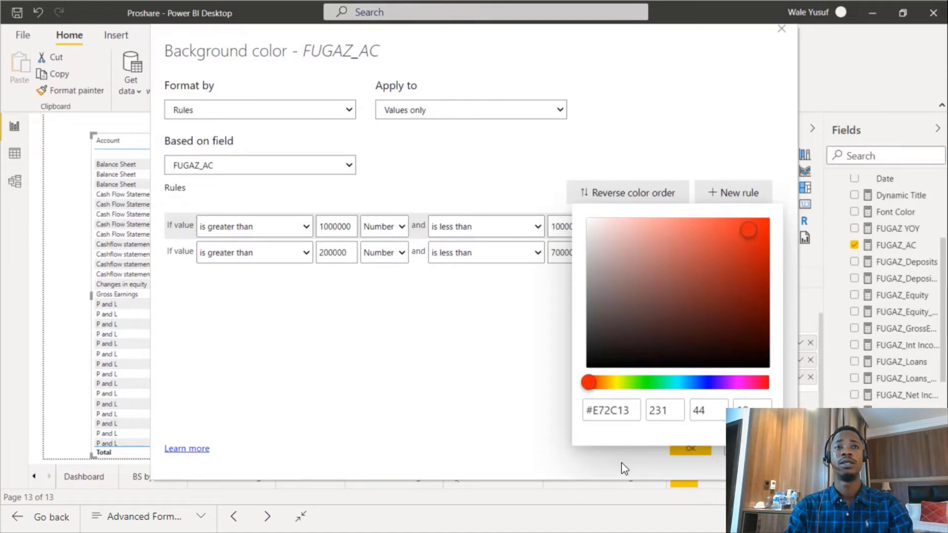
pyautogui.click(517, 385)
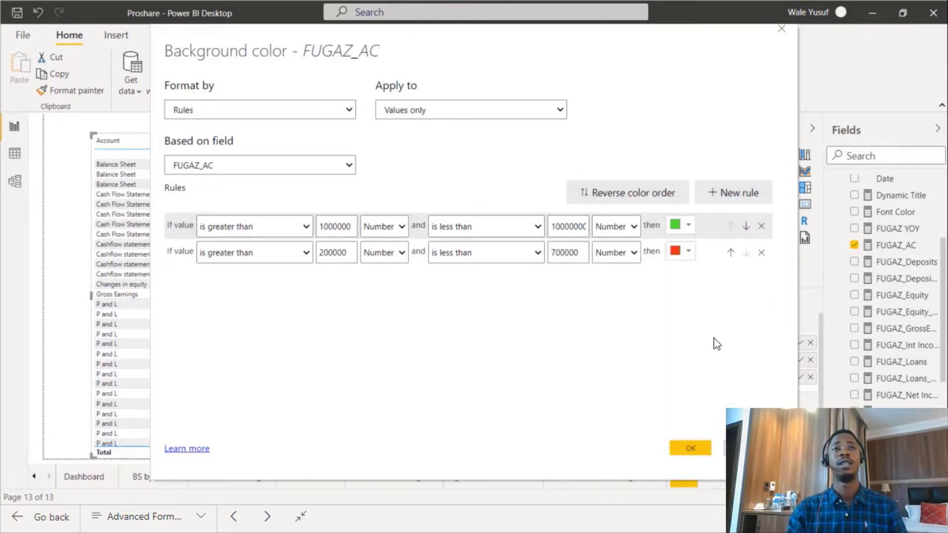
pyautogui.click(699, 443)
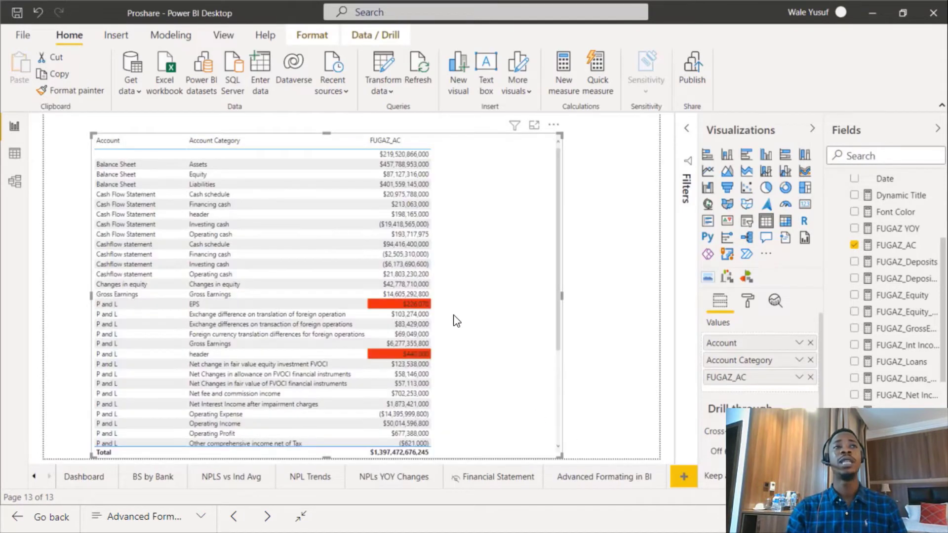
# Scroll through the table to review the coloured FUGAZ_AC values.
pyautogui.scroll(-2, 410, 365)
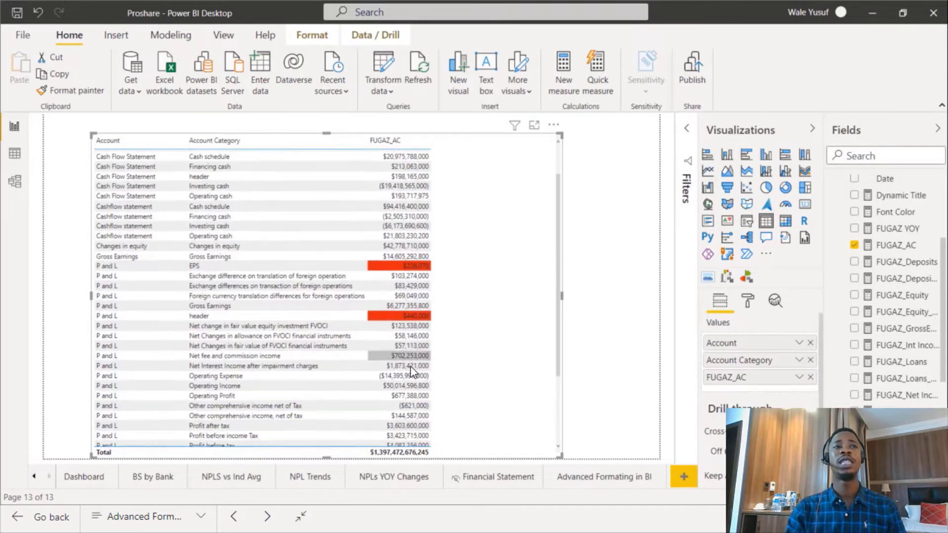
pyautogui.scroll(-5, 410, 366)
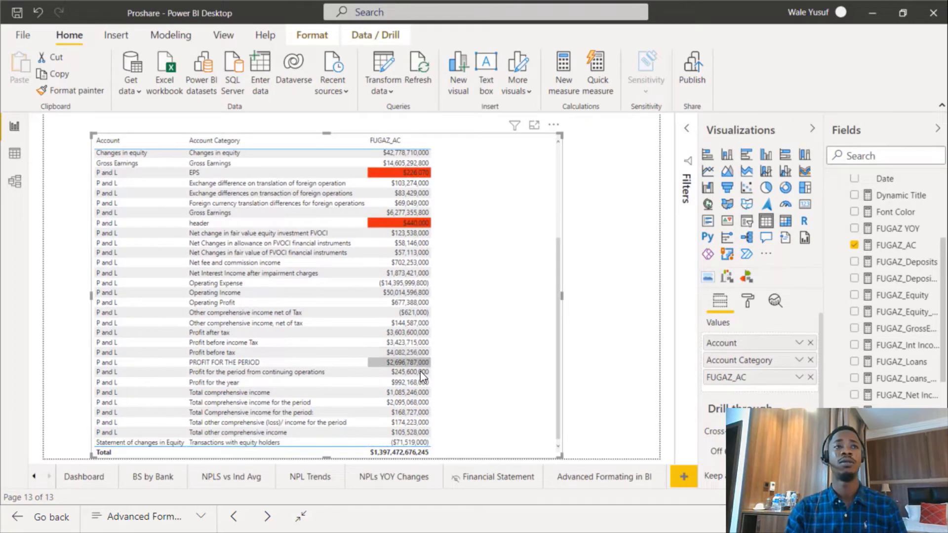
pyautogui.scroll(3, 424, 395)
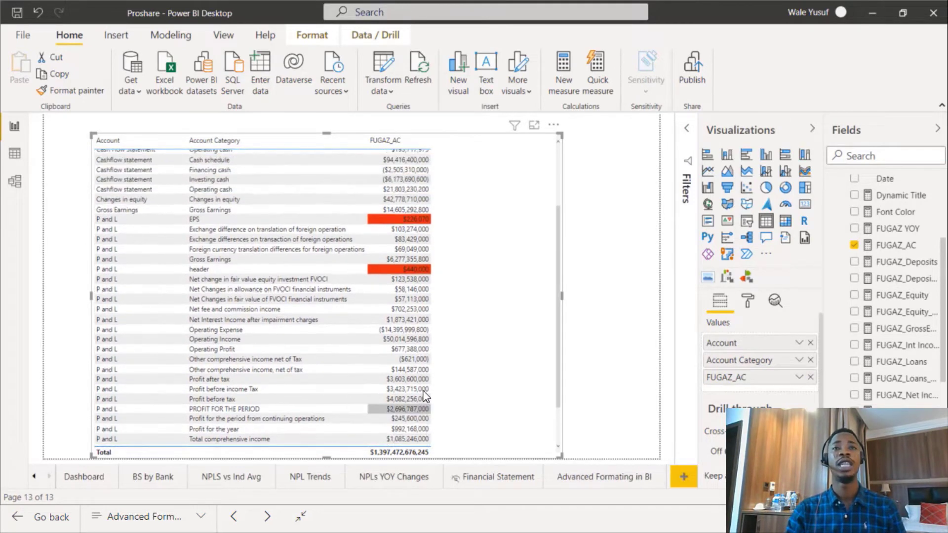
pyautogui.scroll(5, 420, 385)
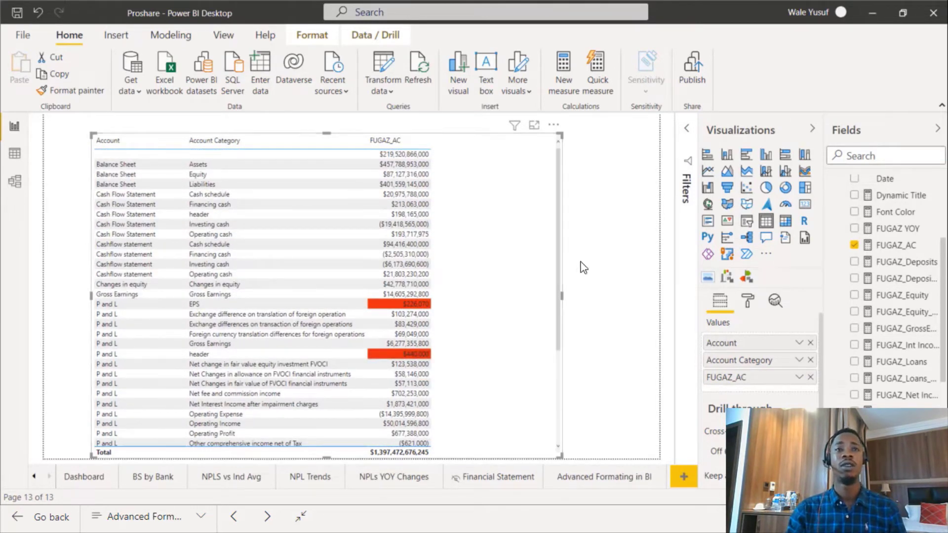
pyautogui.scroll(-5, 399, 346)
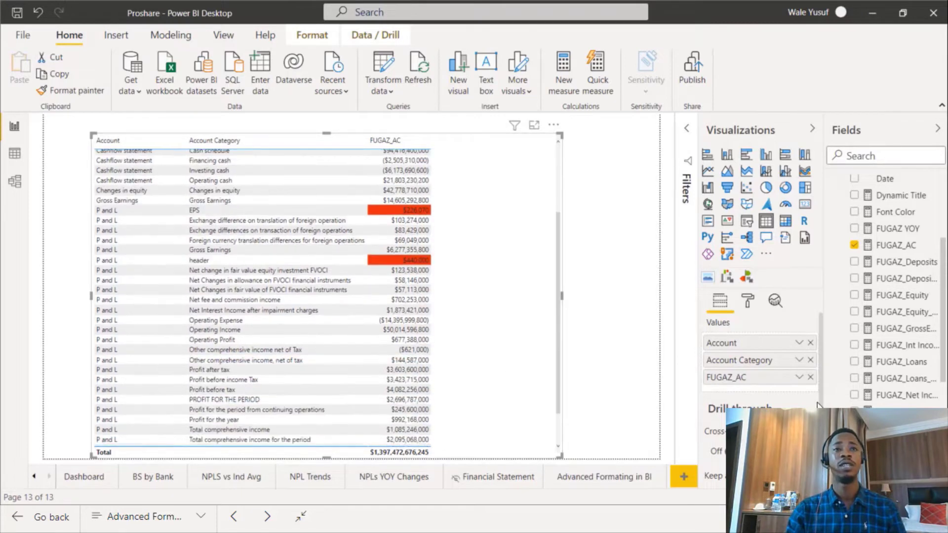
# Reopen FUGAZ_AC's background colour rules, set the first rule's upper limit to 5000000, and apply the change.
pyautogui.click(799, 377)
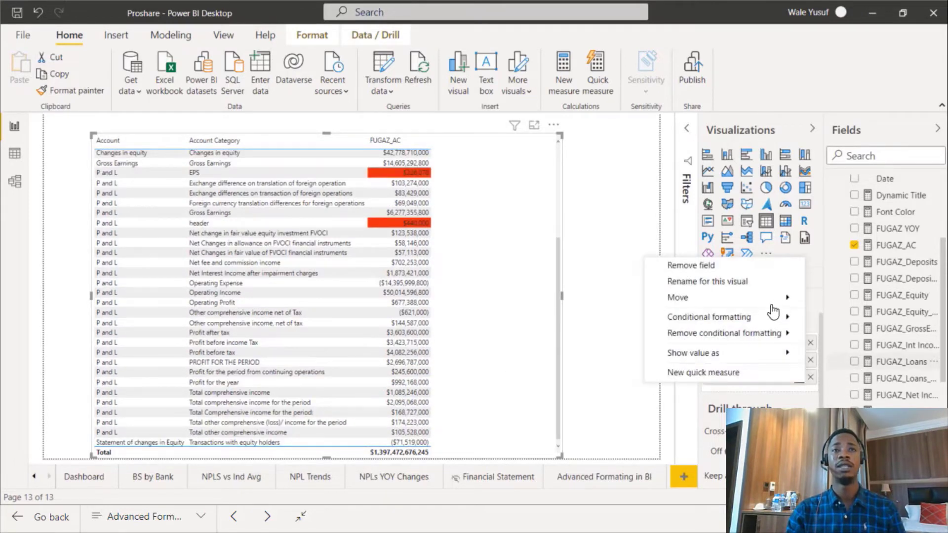
pyautogui.moveTo(785, 317)
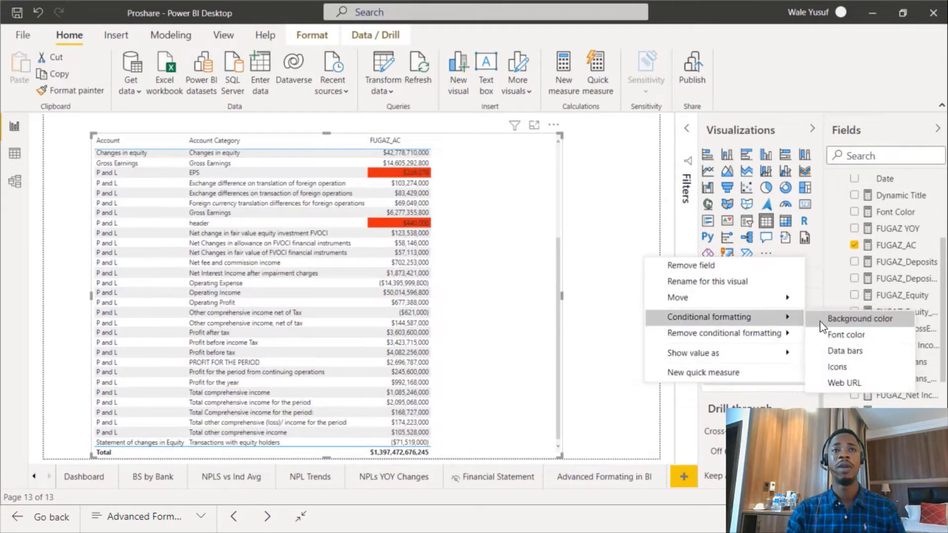
pyautogui.click(834, 321)
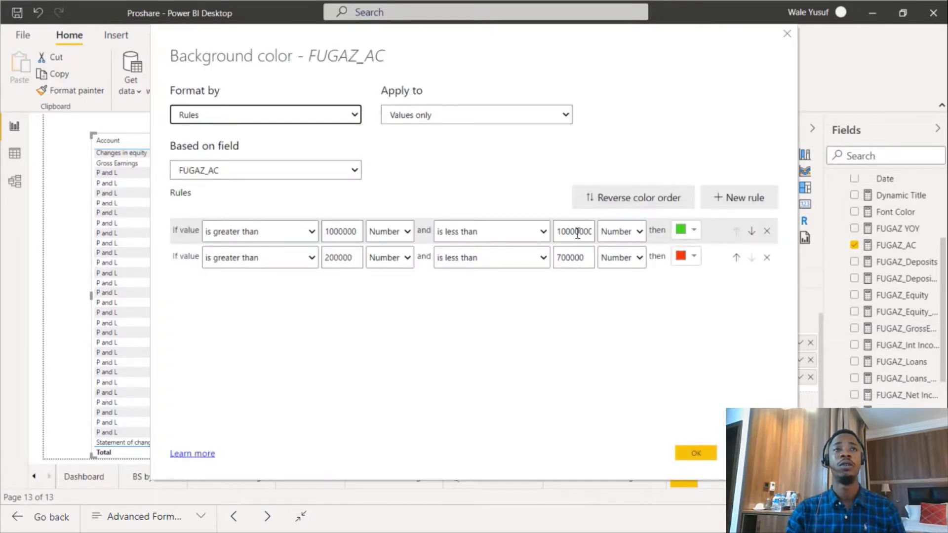
pyautogui.click(577, 233)
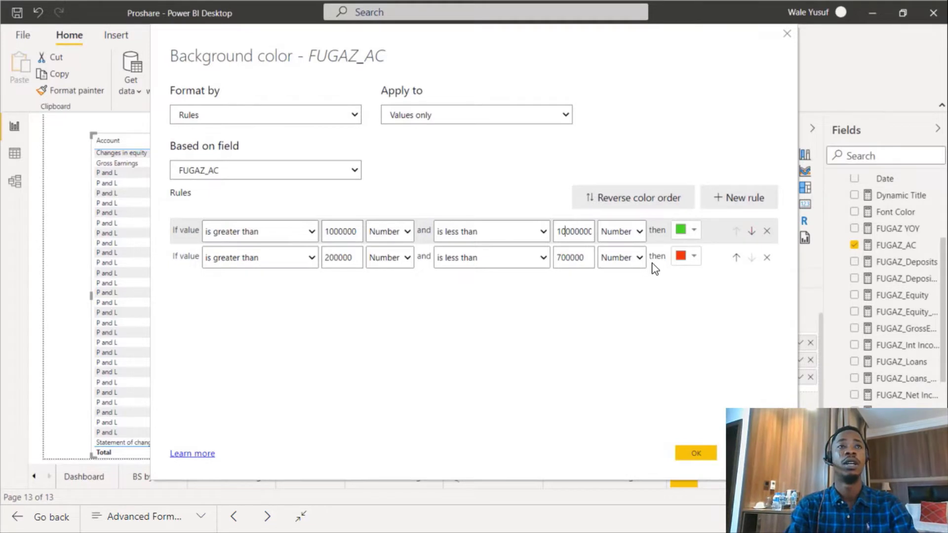
pyautogui.press('Right')
pyautogui.press('Right')
pyautogui.press('Right')
pyautogui.press('Right')
pyautogui.press('Right')
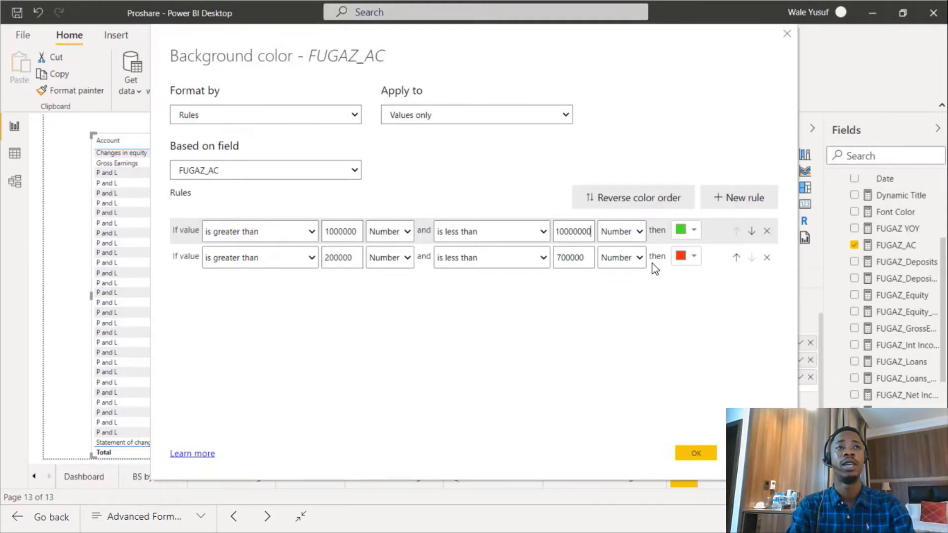
pyautogui.hotkey('shift', 'Left')
pyautogui.hotkey('shift', 'Left')
pyautogui.hotkey('shift', 'Left')
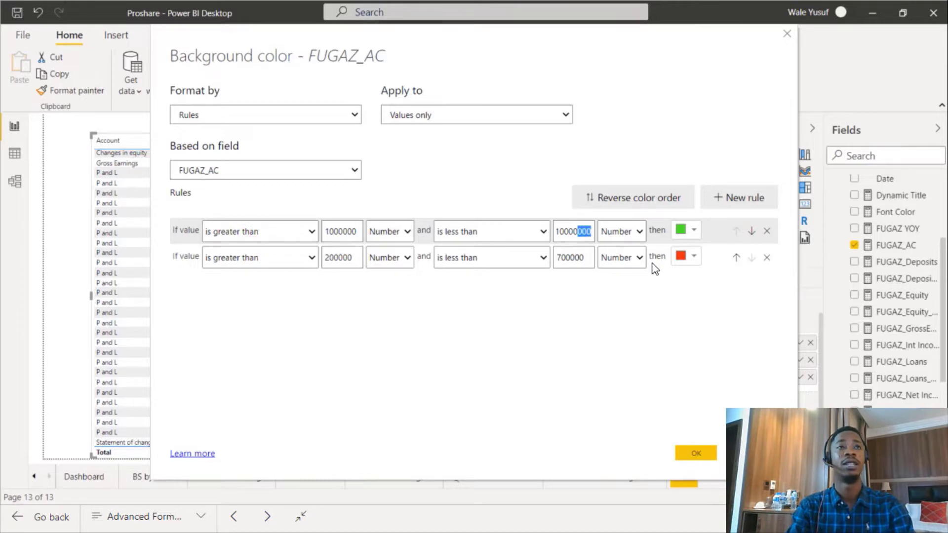
pyautogui.press('Left')
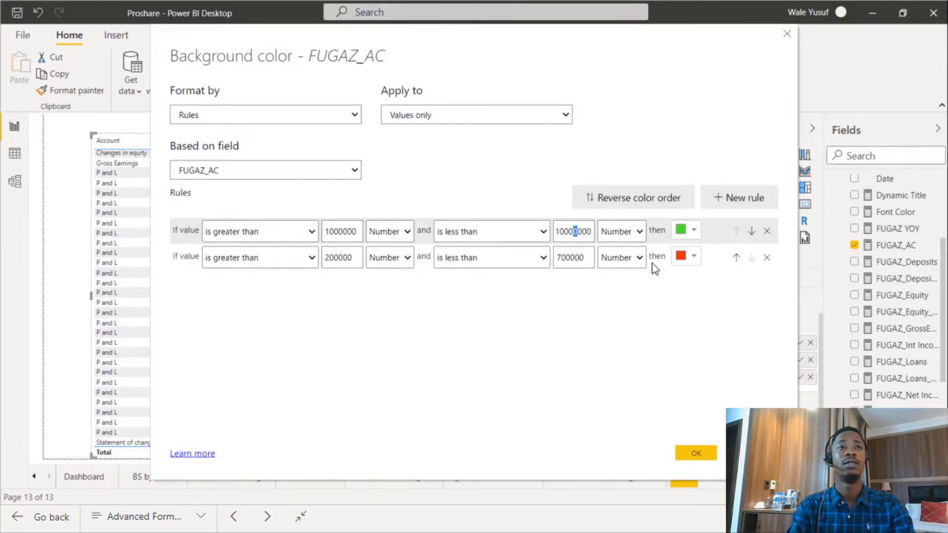
pyautogui.press('Down')
pyautogui.press('BackSpace')
pyautogui.press('BackSpace')
pyautogui.press('BackSpace')
pyautogui.press('BackSpace')
pyautogui.press('BackSpace')
pyautogui.press('BackSpace')
pyautogui.press('BackSpace')
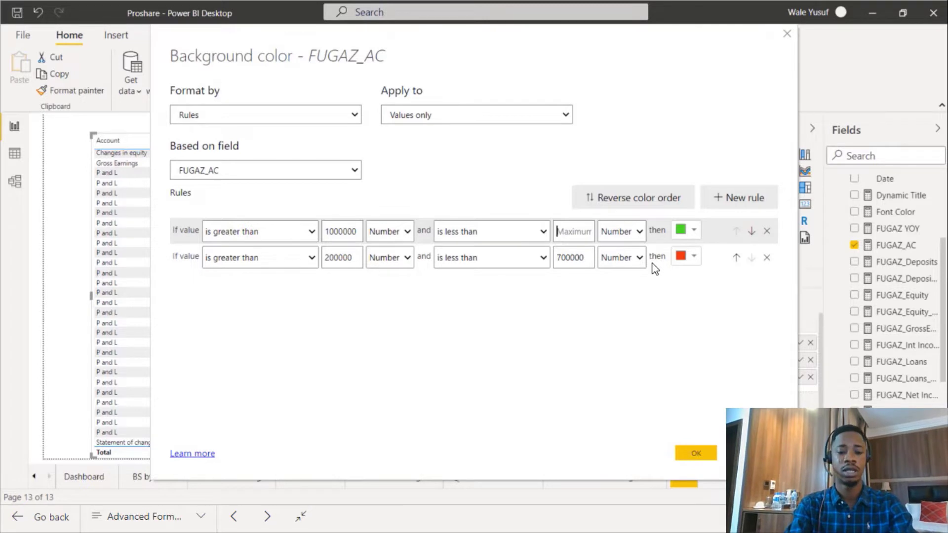
pyautogui.write('5000')
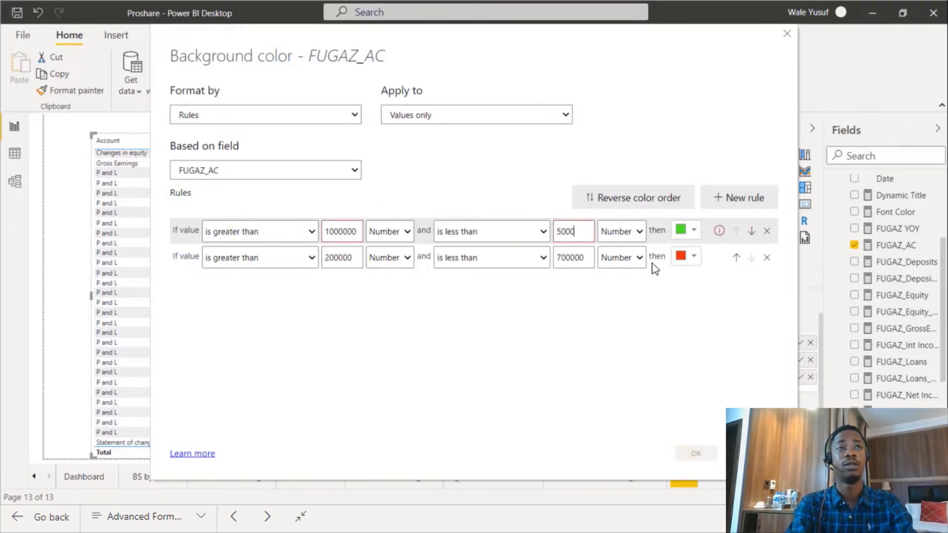
pyautogui.write('000')
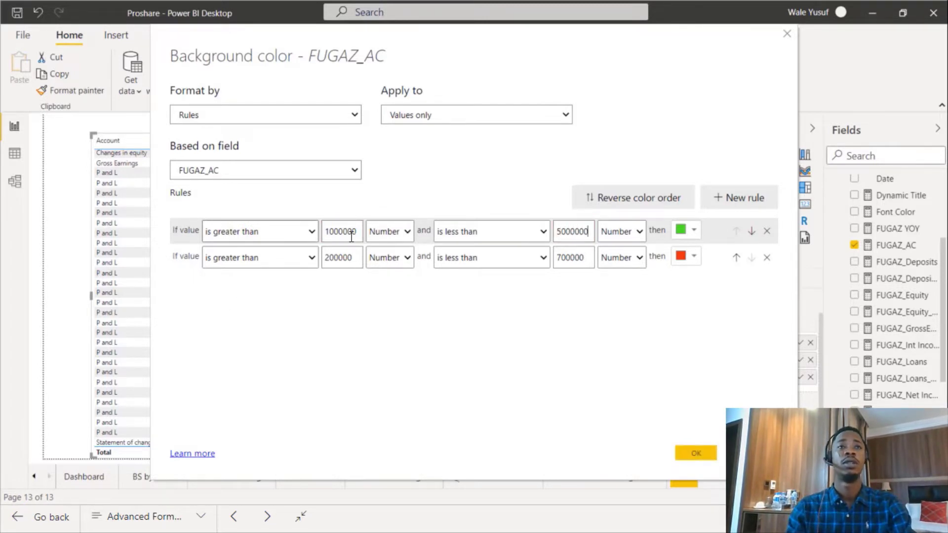
pyautogui.click(711, 453)
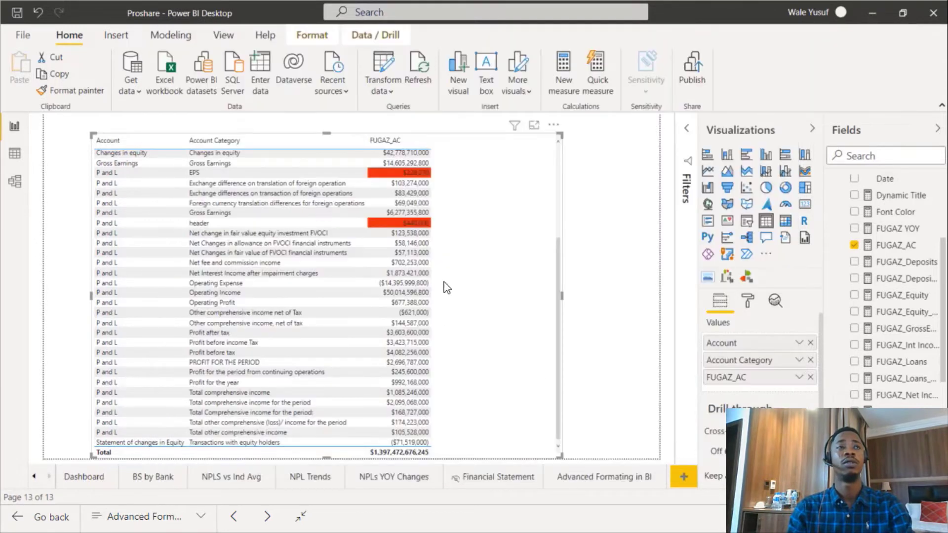
# Apply a font colour scale to FUGAZ_AC running from lowest value to highest value.
pyautogui.scroll(10, 456, 318)
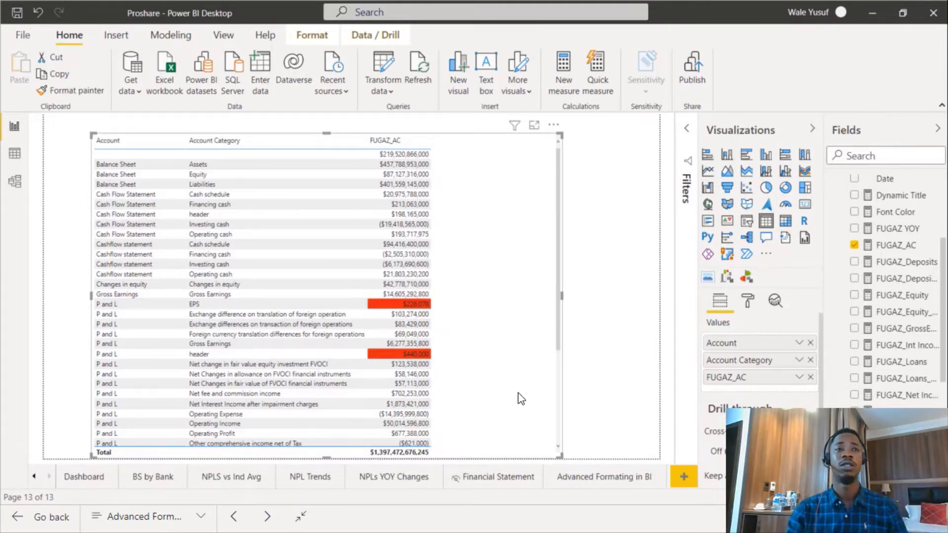
pyautogui.scroll(-5, 488, 366)
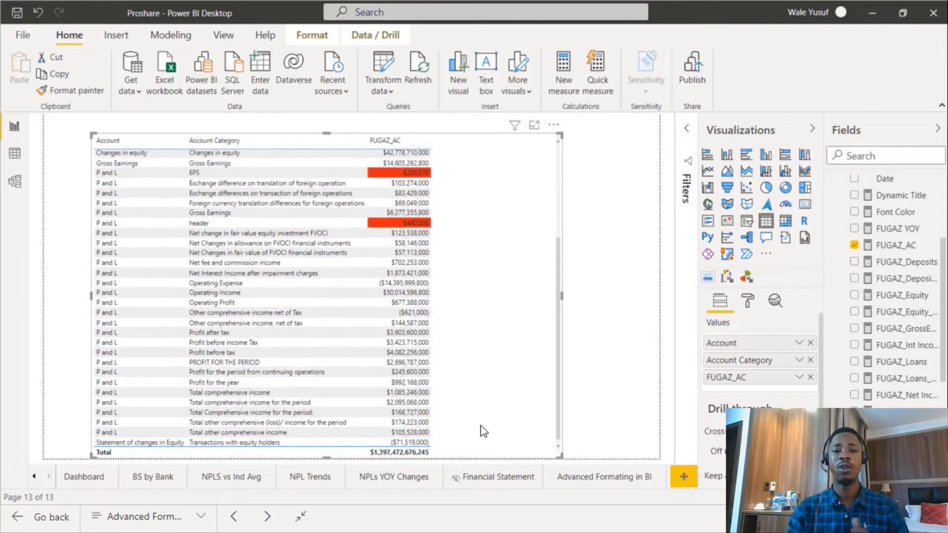
pyautogui.scroll(3, 483, 399)
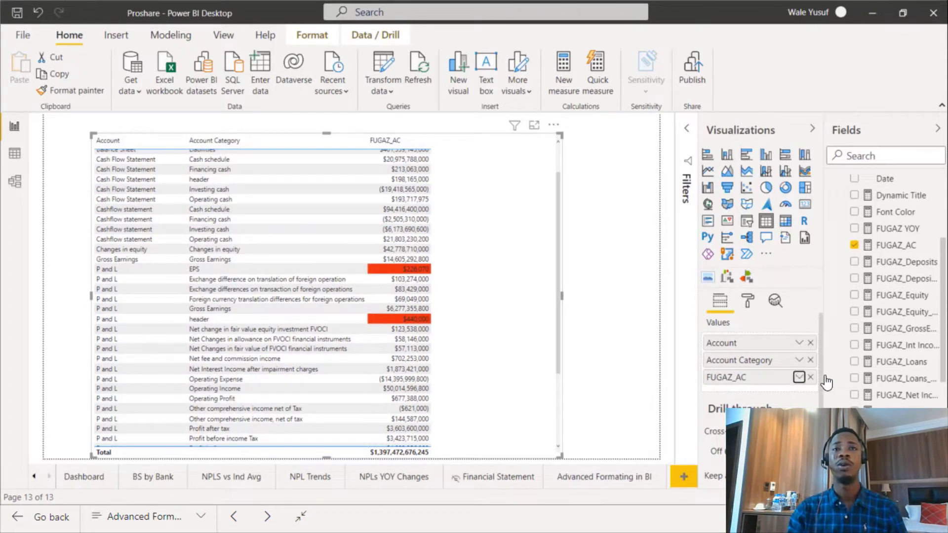
pyautogui.rightClick(814, 379)
pyautogui.moveTo(758, 318)
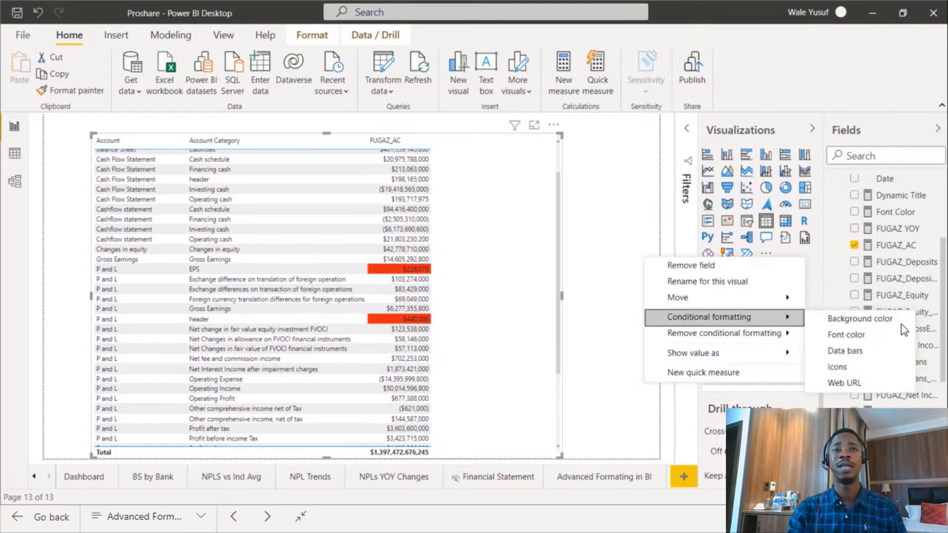
pyautogui.click(864, 335)
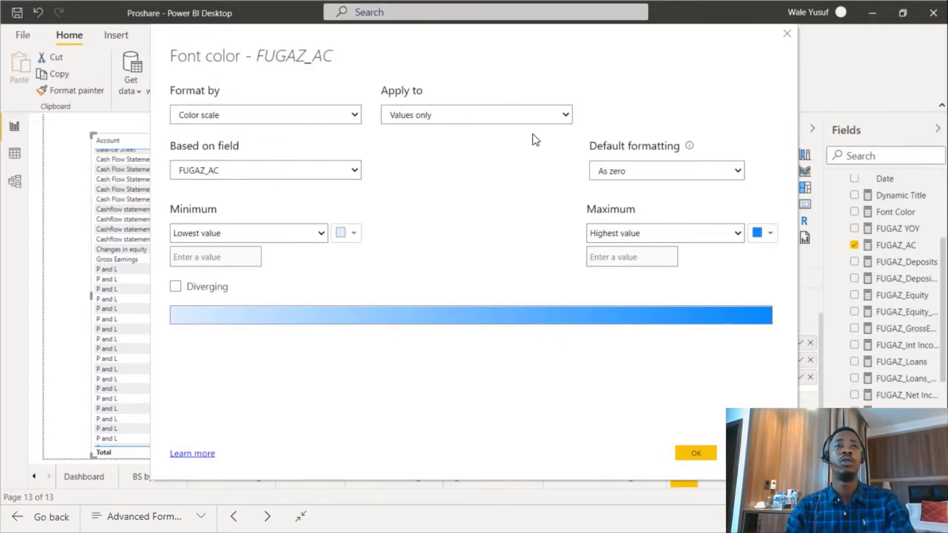
pyautogui.click(290, 121)
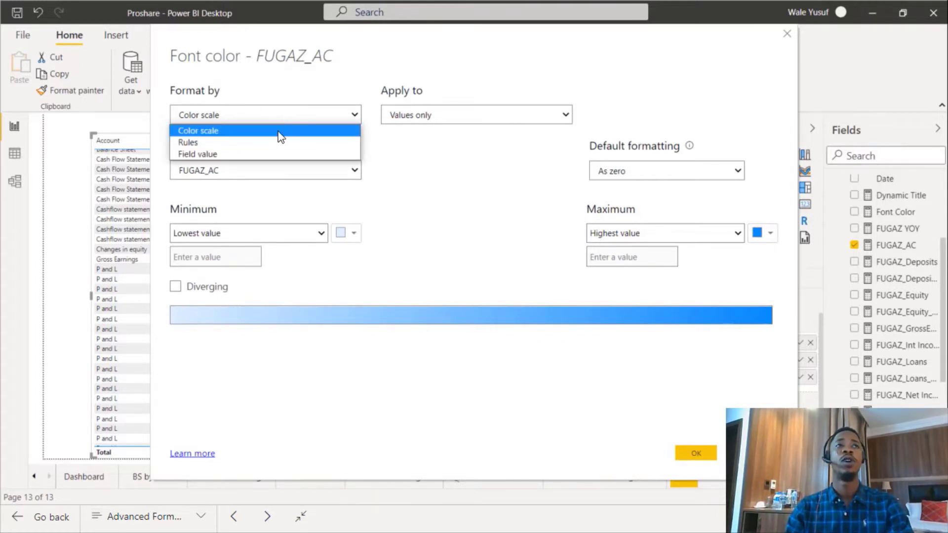
pyautogui.click(278, 147)
pyautogui.click(293, 124)
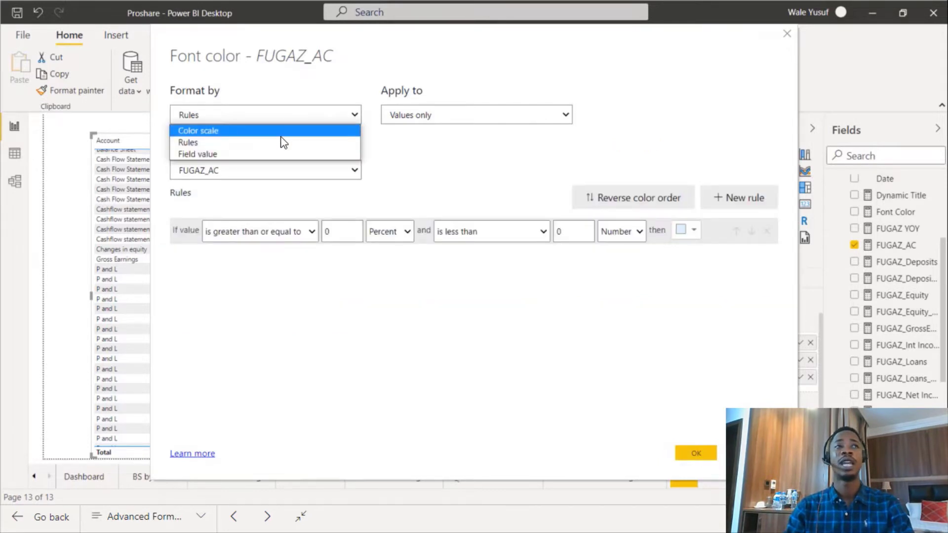
pyautogui.click(282, 131)
pyautogui.click(315, 232)
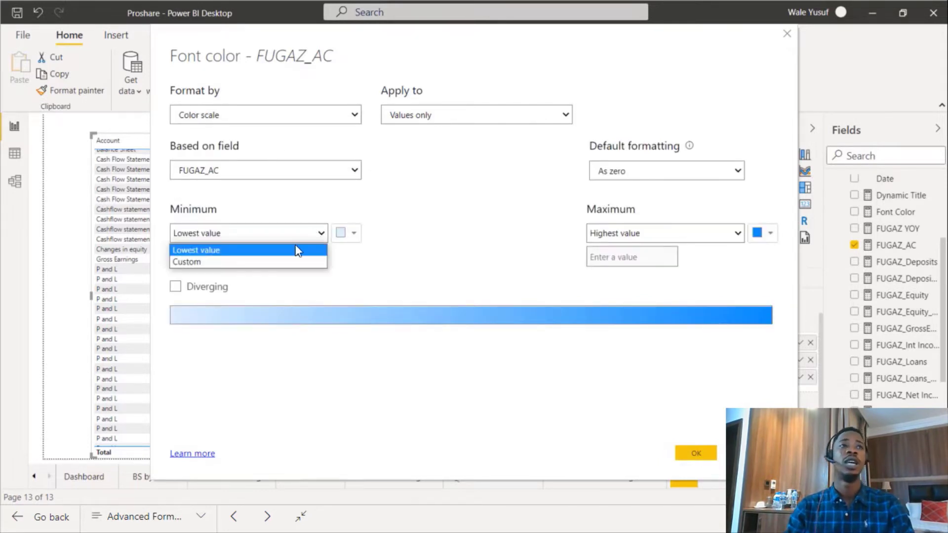
pyautogui.click(271, 253)
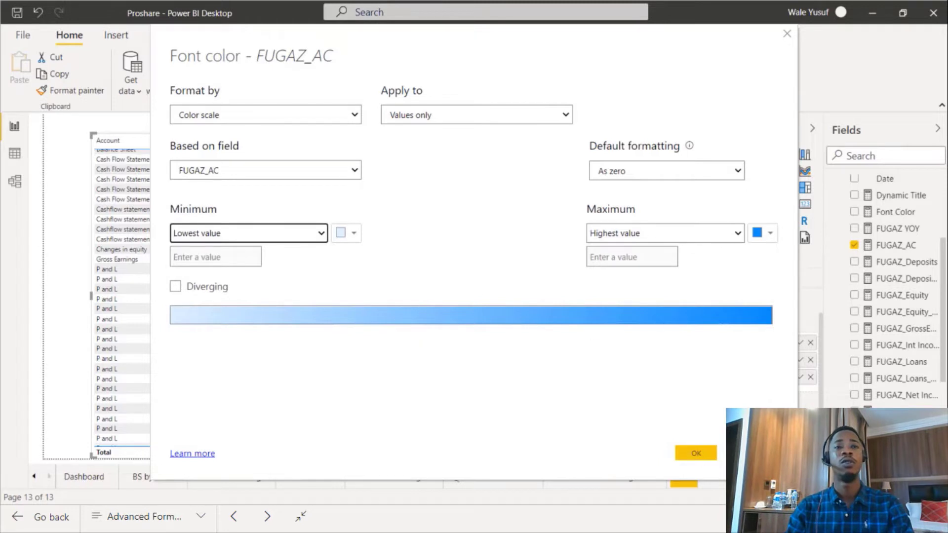
pyautogui.click(694, 451)
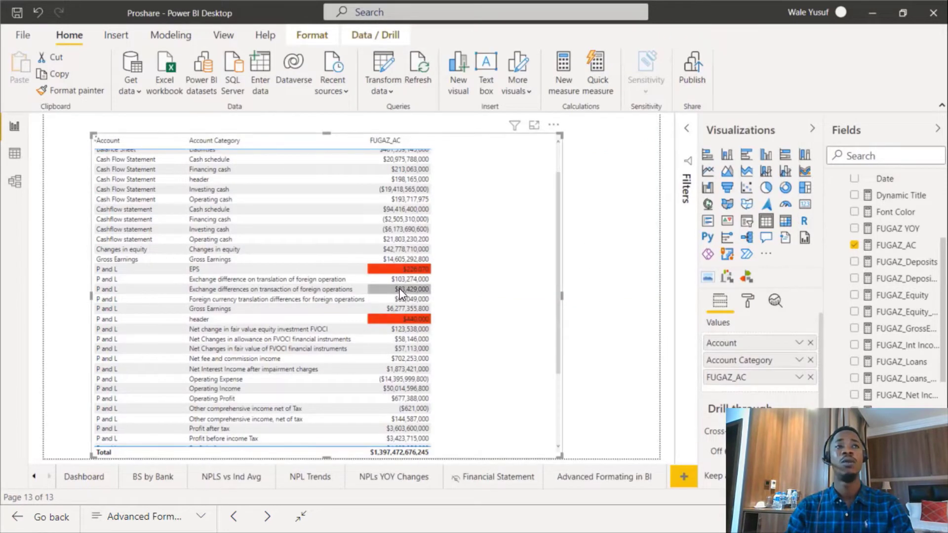
# Add data bars with default settings to the FUGAZ_AC values.
pyautogui.scroll(2, 413, 303)
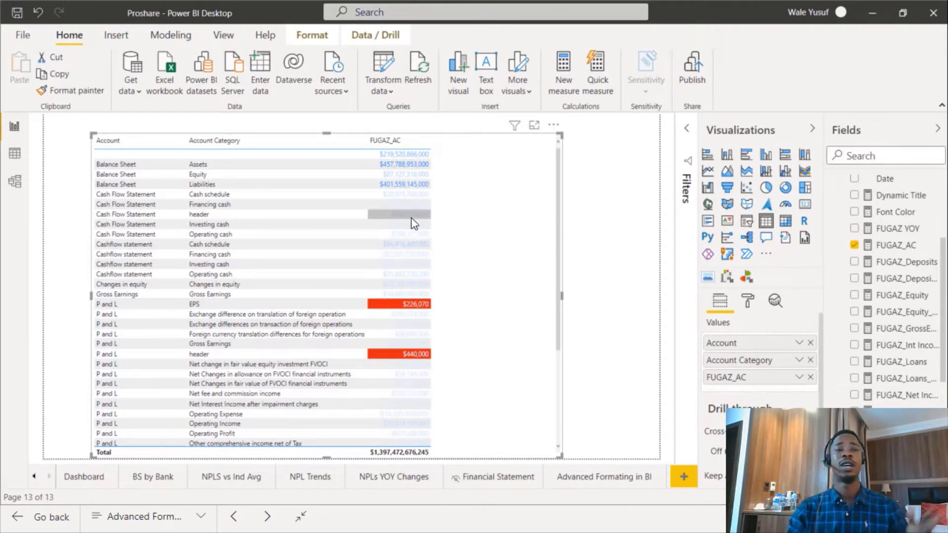
pyautogui.click(798, 377)
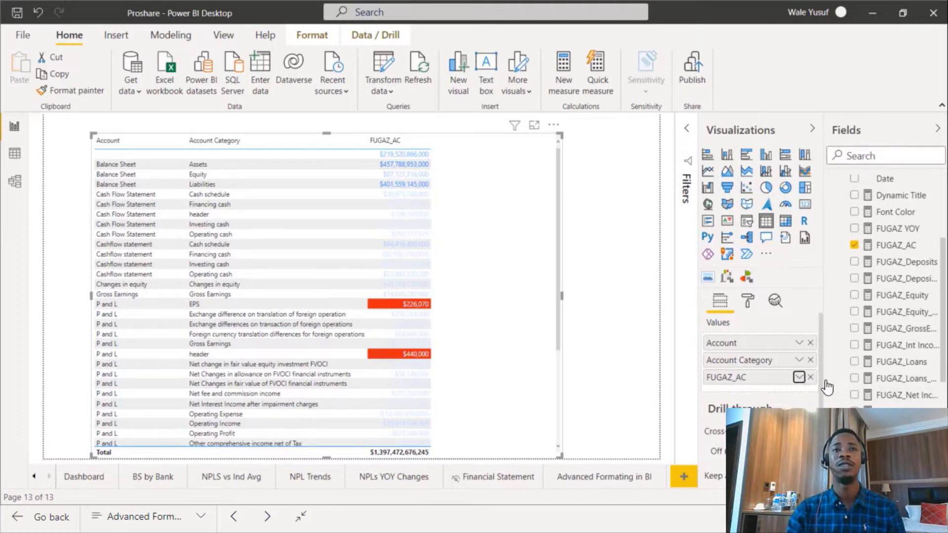
pyautogui.moveTo(763, 310)
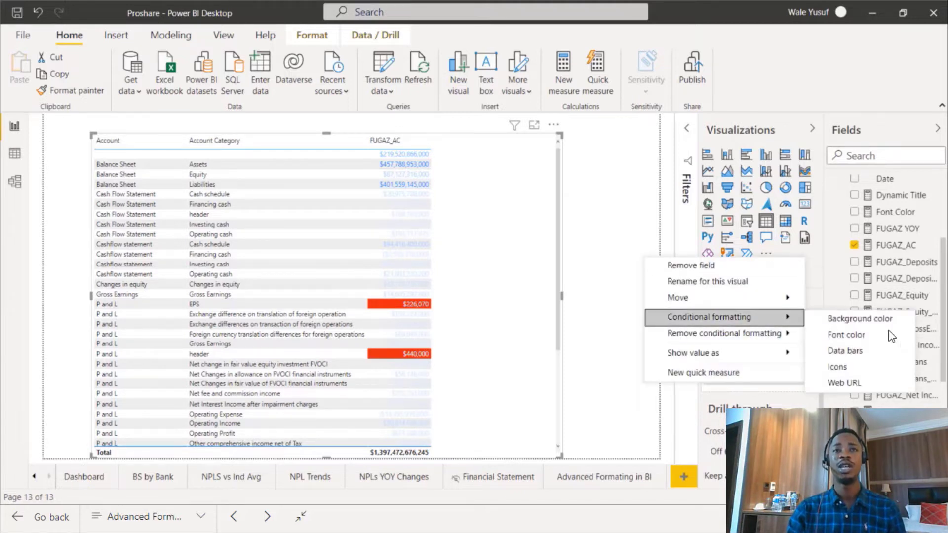
pyautogui.click(851, 356)
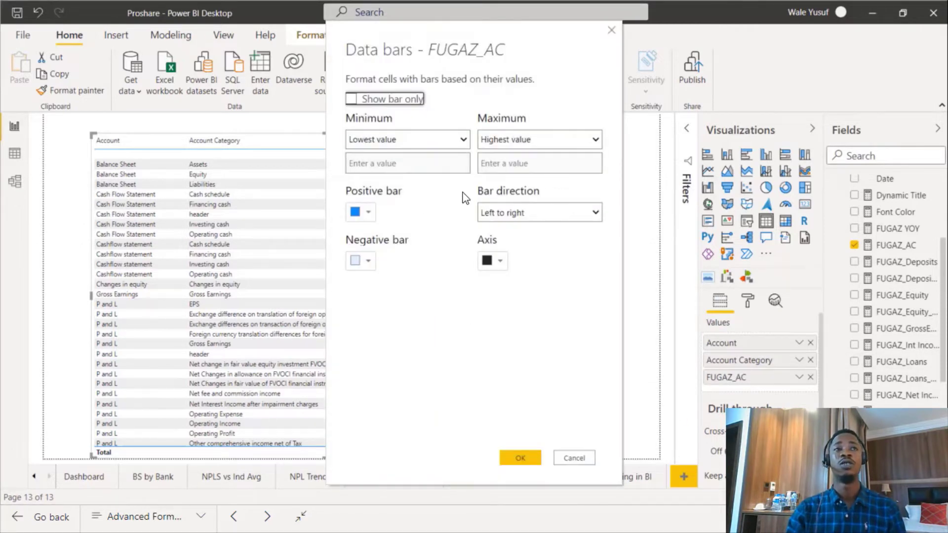
pyautogui.click(531, 457)
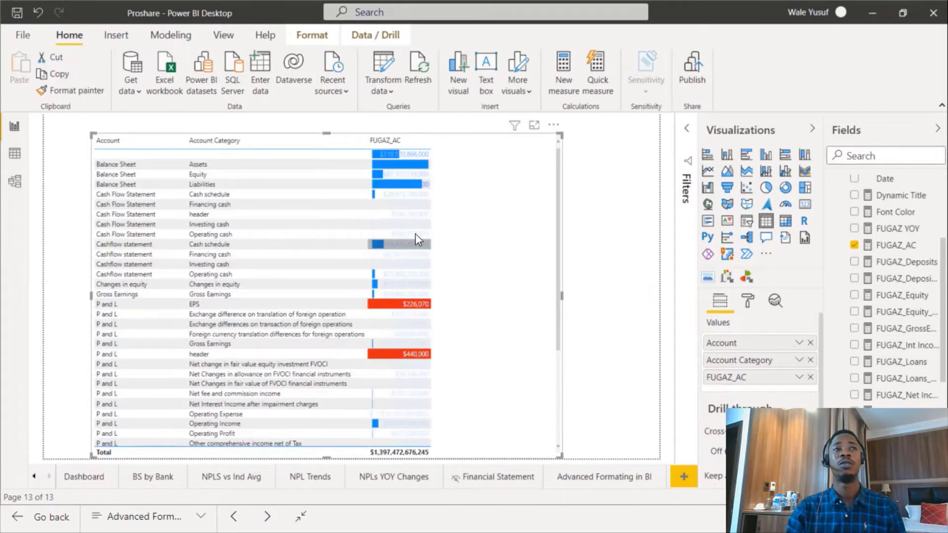
# Sort the table by FUGAZ_AC in descending order and scroll through the data bars.
pyautogui.scroll(-5, 407, 225)
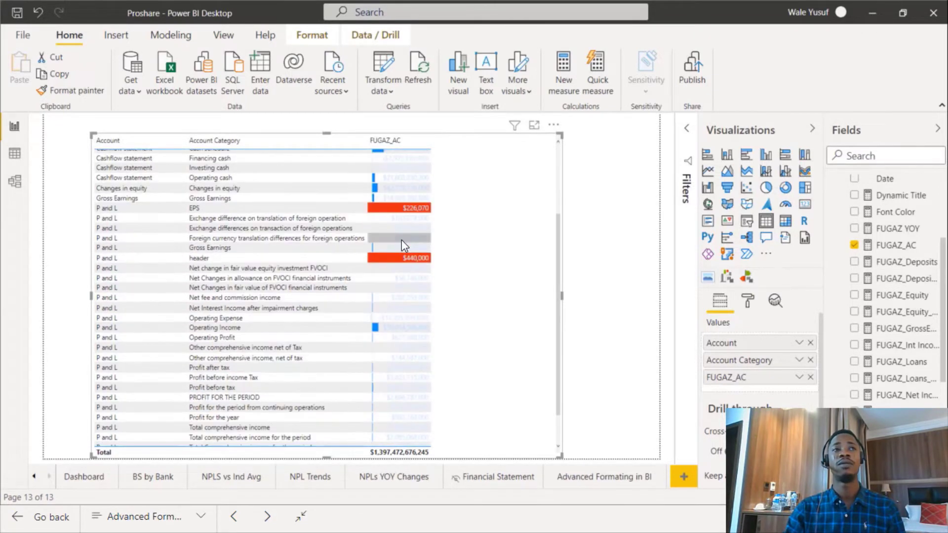
pyautogui.scroll(5, 424, 351)
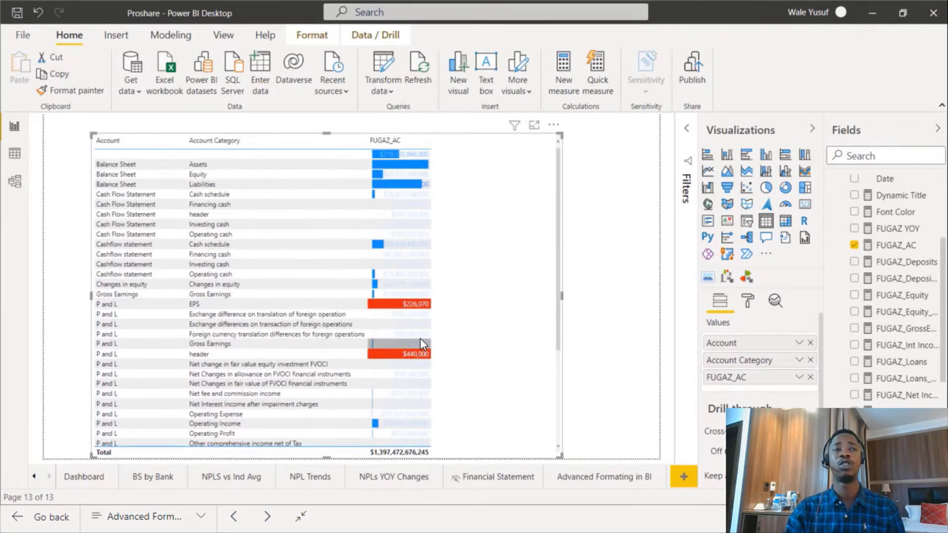
pyautogui.click(386, 142)
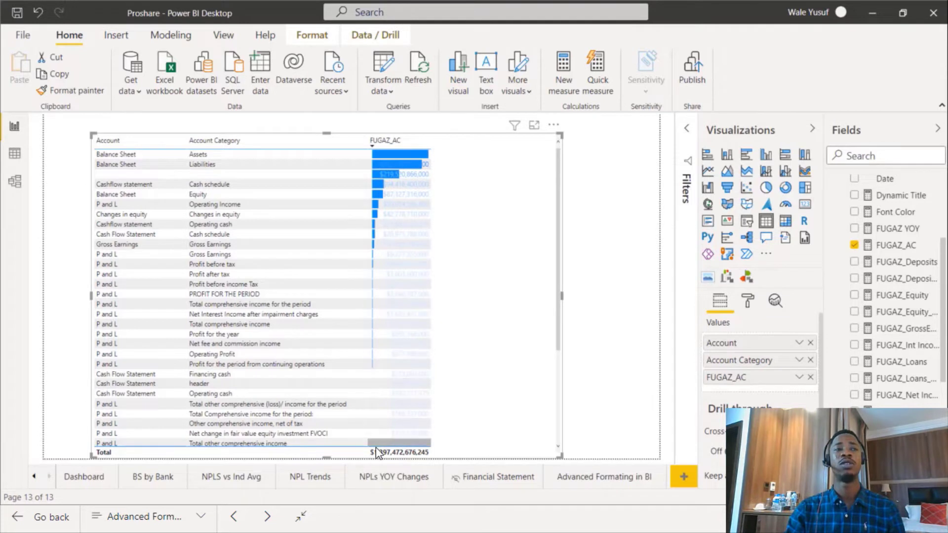
pyautogui.scroll(-2, 401, 390)
pyautogui.scroll(2, 401, 390)
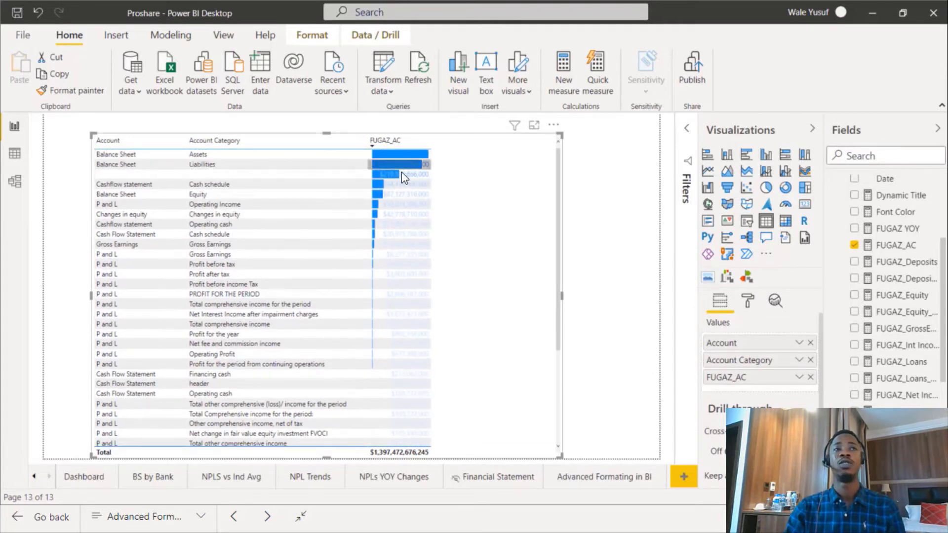
# Add icon conditional formatting to FUGAZ_AC values, browsing the icon styles and keeping the default three-shape rule set.
pyautogui.click(798, 377)
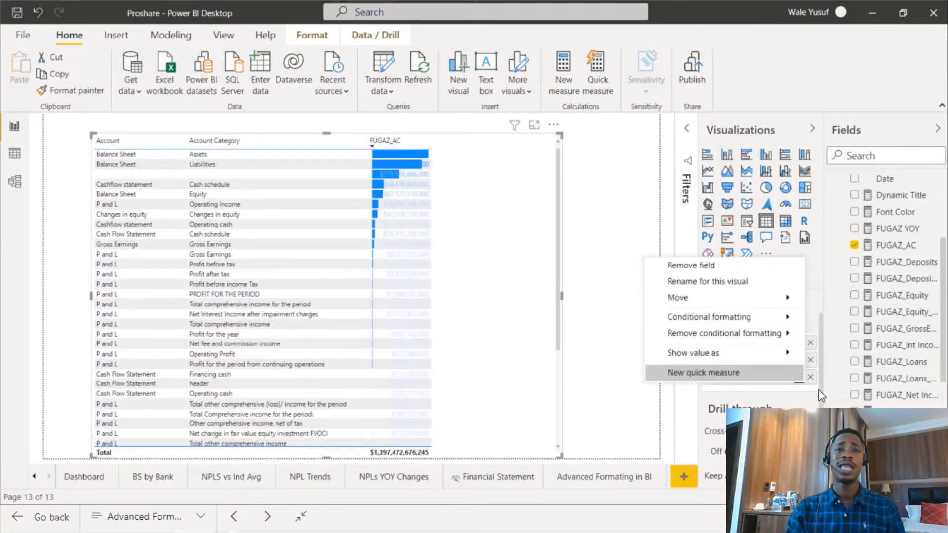
pyautogui.moveTo(773, 314)
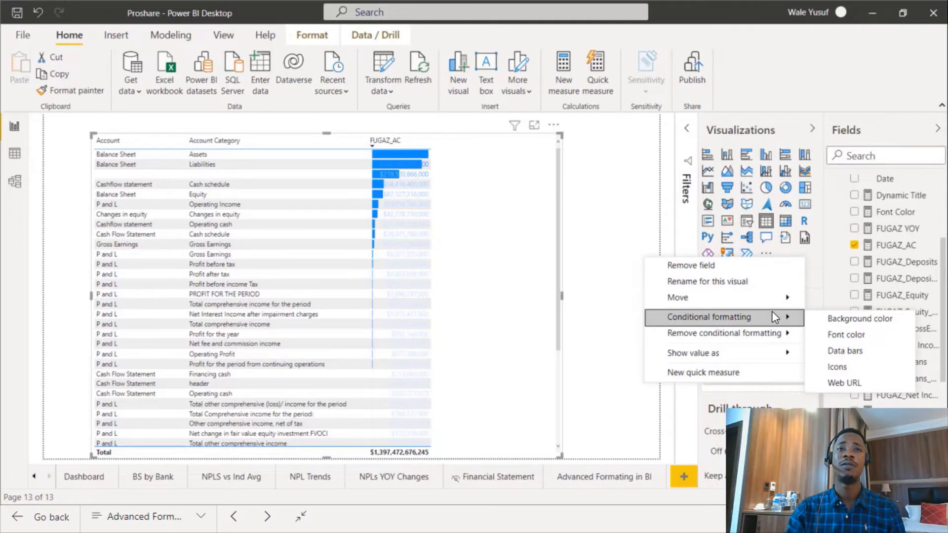
pyautogui.click(860, 368)
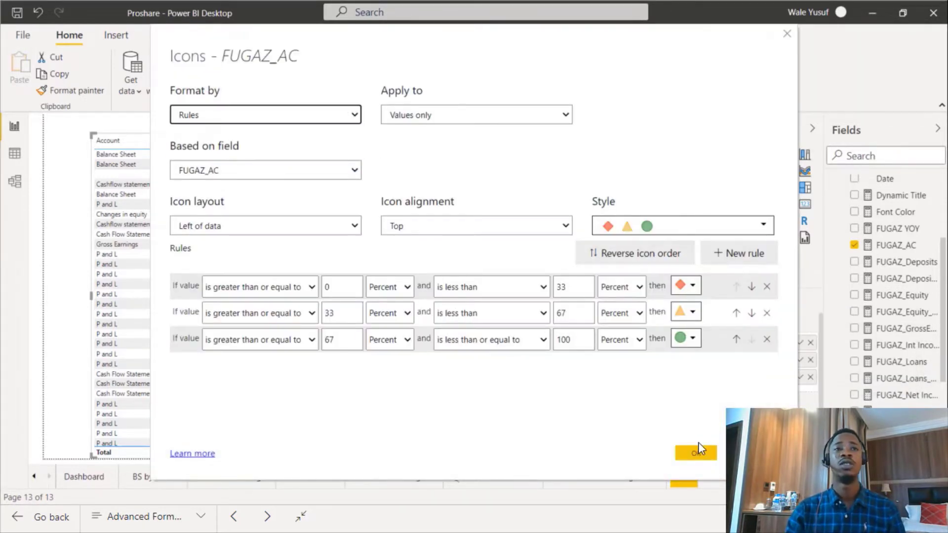
pyautogui.click(645, 226)
pyautogui.click(652, 226)
pyautogui.click(673, 225)
pyautogui.scroll(-5, 671, 335)
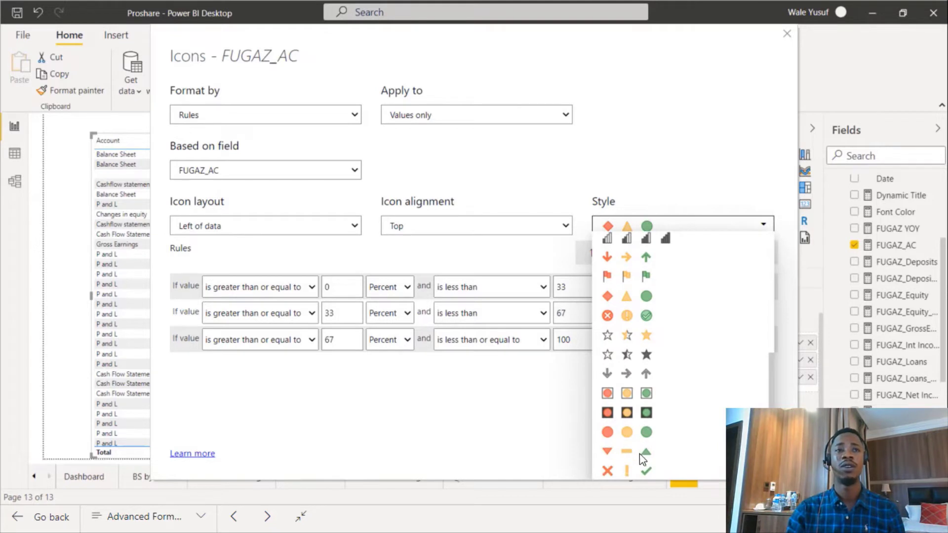
pyautogui.scroll(8, 669, 313)
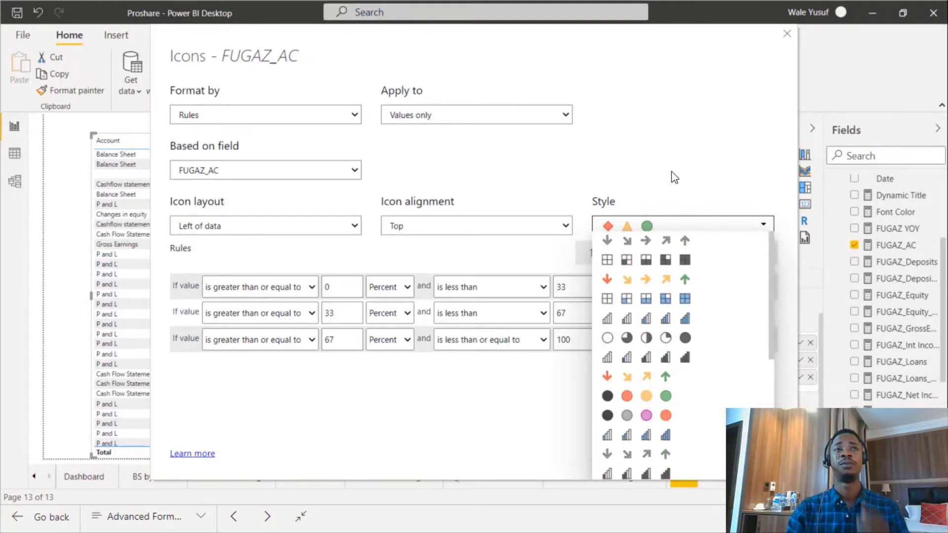
pyautogui.click(674, 185)
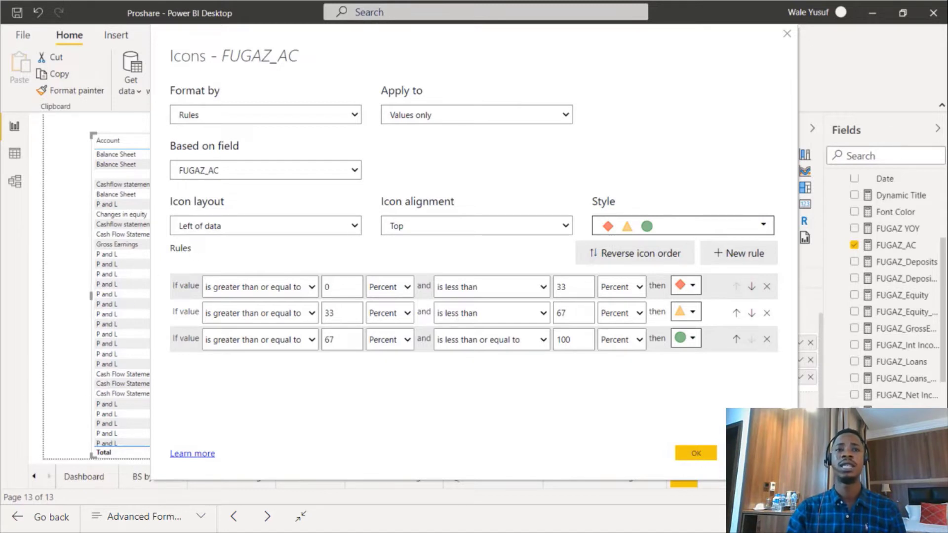
pyautogui.click(751, 454)
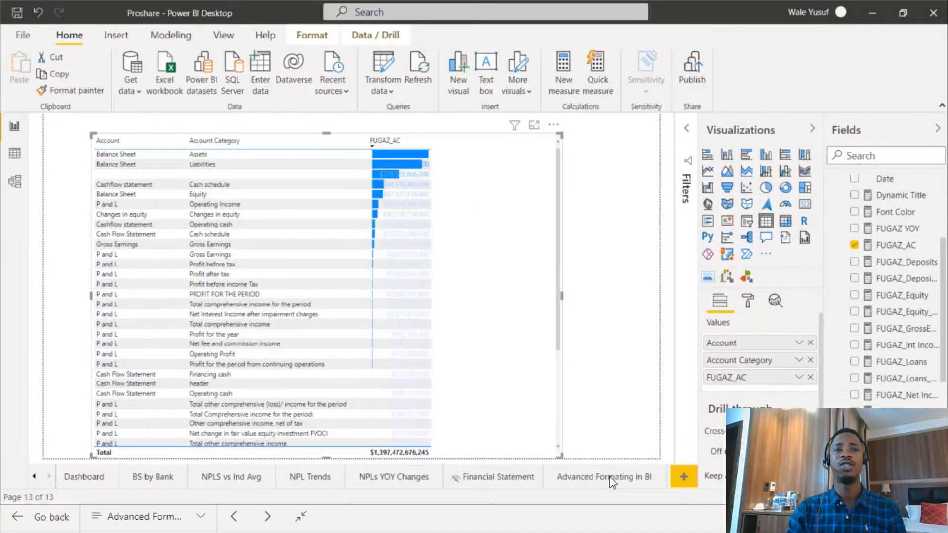
# On a new blank page, insert a rectangle shape and stretch it into a banner across the top of the canvas.
pyautogui.click(575, 478)
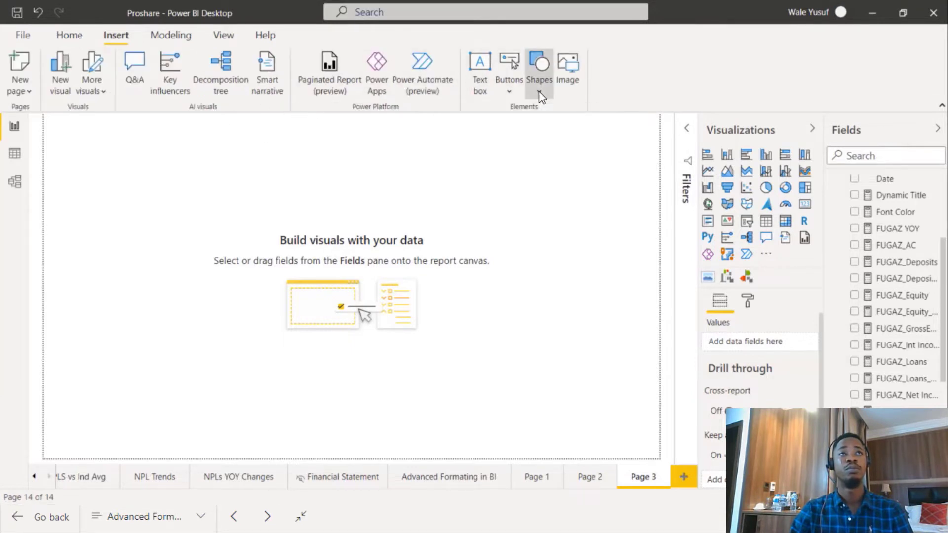
pyautogui.click(538, 91)
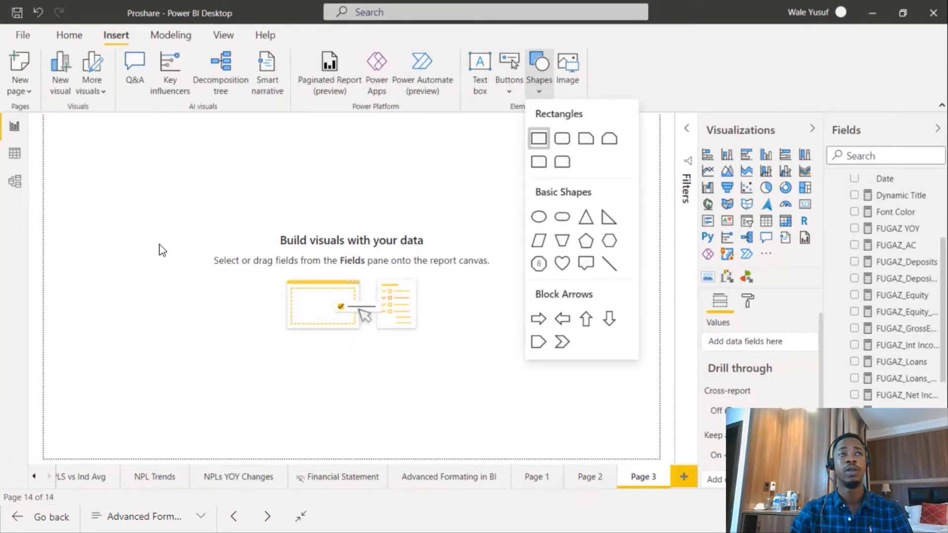
pyautogui.moveTo(128, 166); pyautogui.dragTo(117, 145)
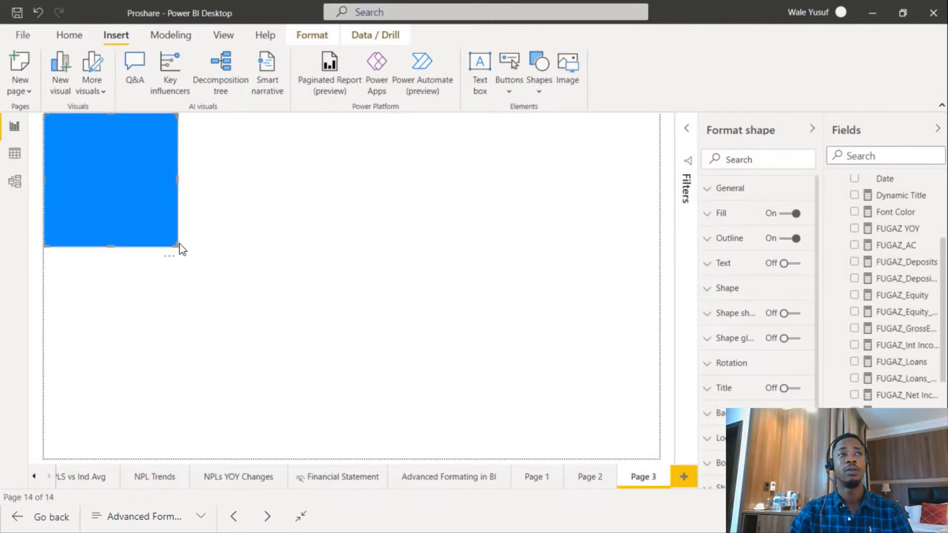
pyautogui.moveTo(493, 209); pyautogui.dragTo(717, 141)
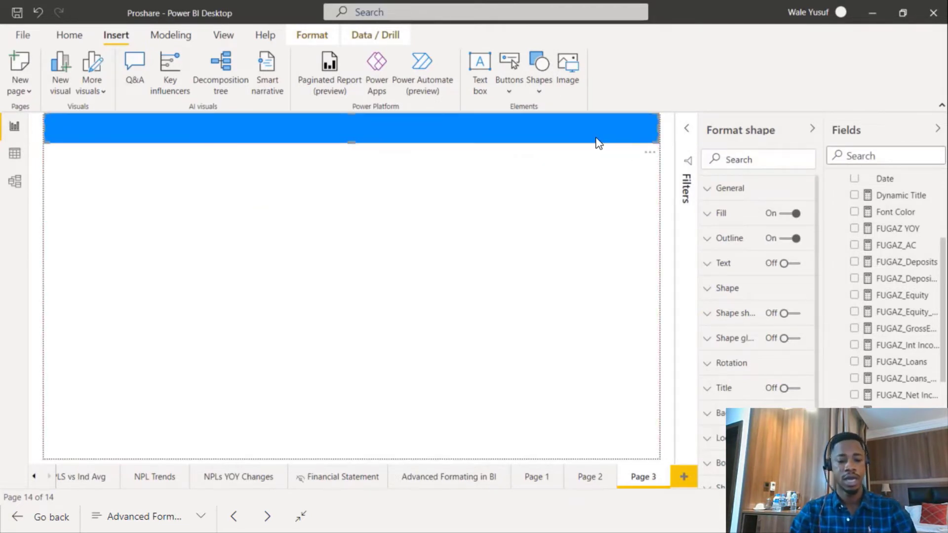
# Duplicate the banner, move the copy to the bottom edge of the canvas, and shrink it into a thin strip.
pyautogui.hotkey('ctrl', 'c')
pyautogui.hotkey('ctrl', 'v')
pyautogui.moveTo(559, 135); pyautogui.dragTo(570, 448)
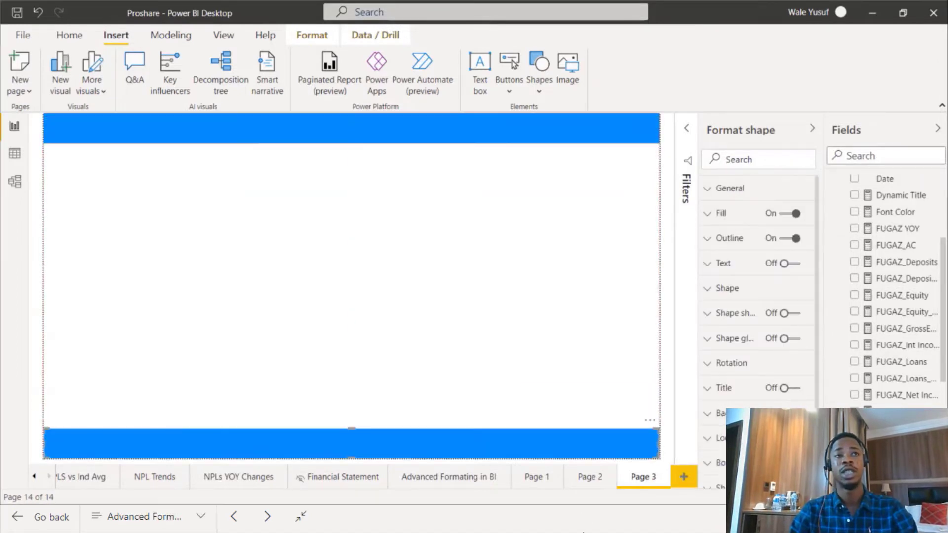
pyautogui.click(352, 447)
pyautogui.click(350, 433)
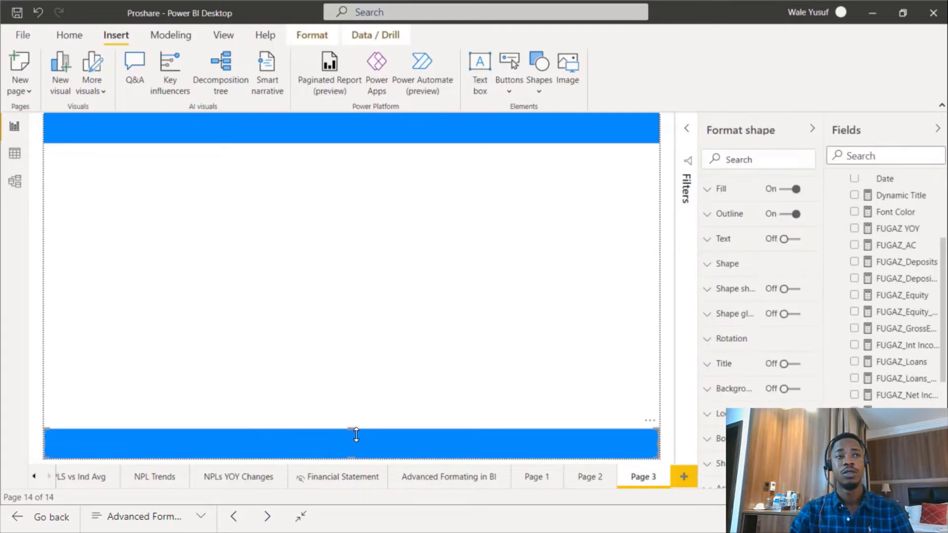
pyautogui.moveTo(355, 430); pyautogui.dragTo(364, 449)
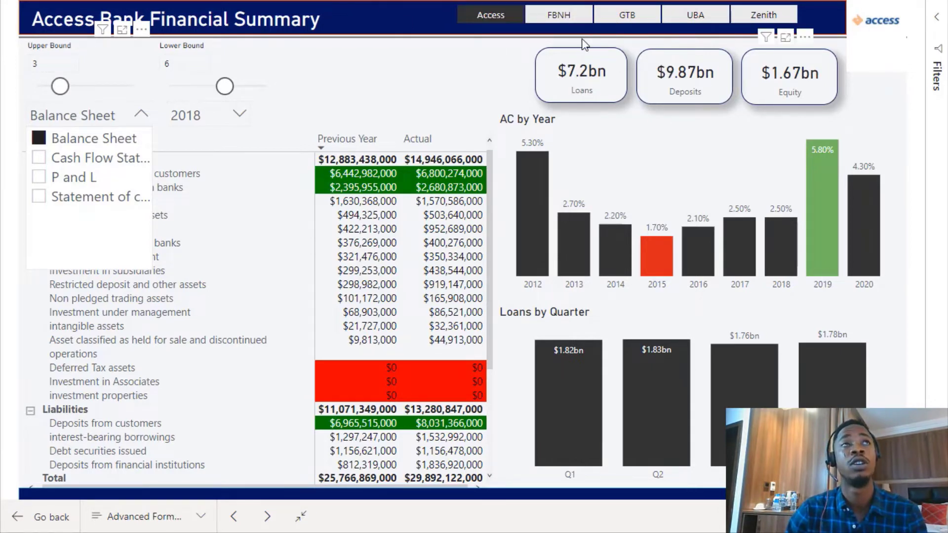
pyautogui.press('Escape')
pyautogui.moveTo(507, 16); pyautogui.dragTo(0, 408)
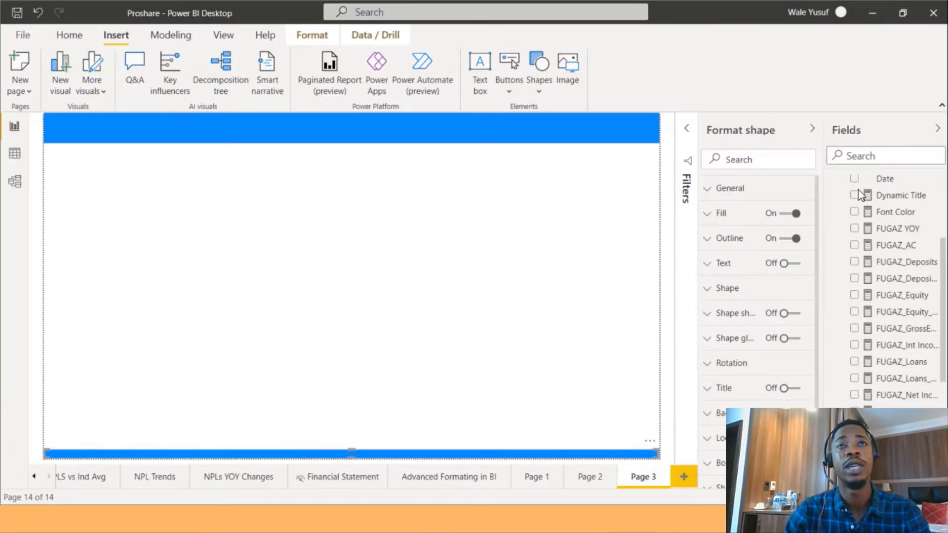
pyautogui.click(811, 129)
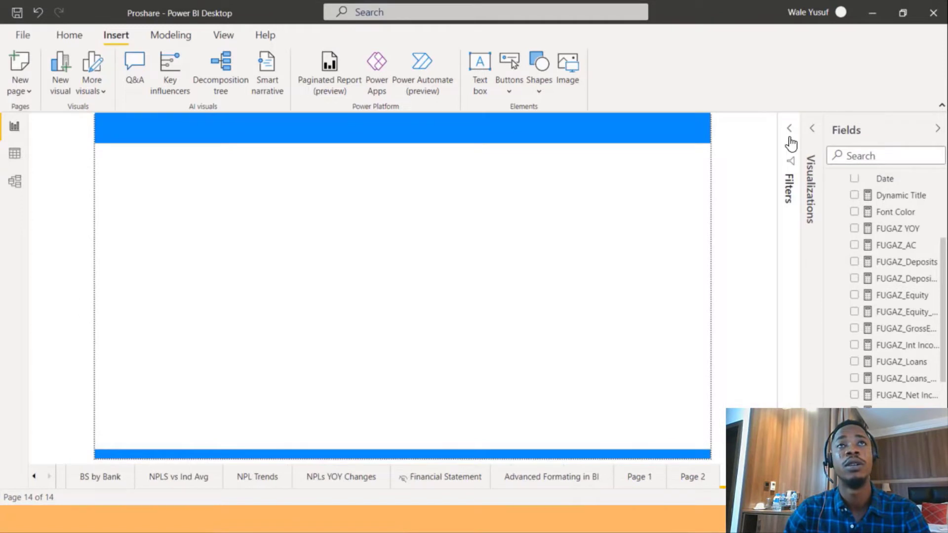
pyautogui.click(811, 129)
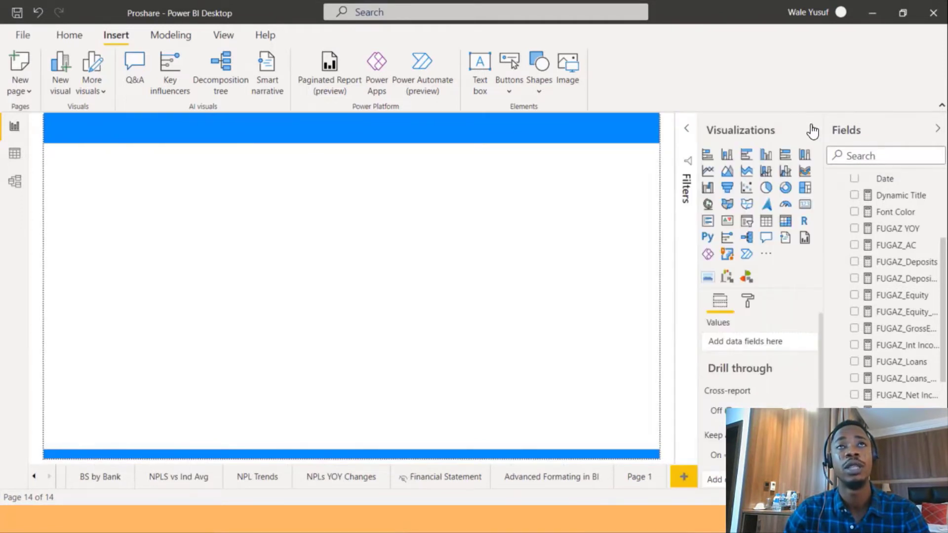
pyautogui.click(812, 131)
pyautogui.click(812, 131)
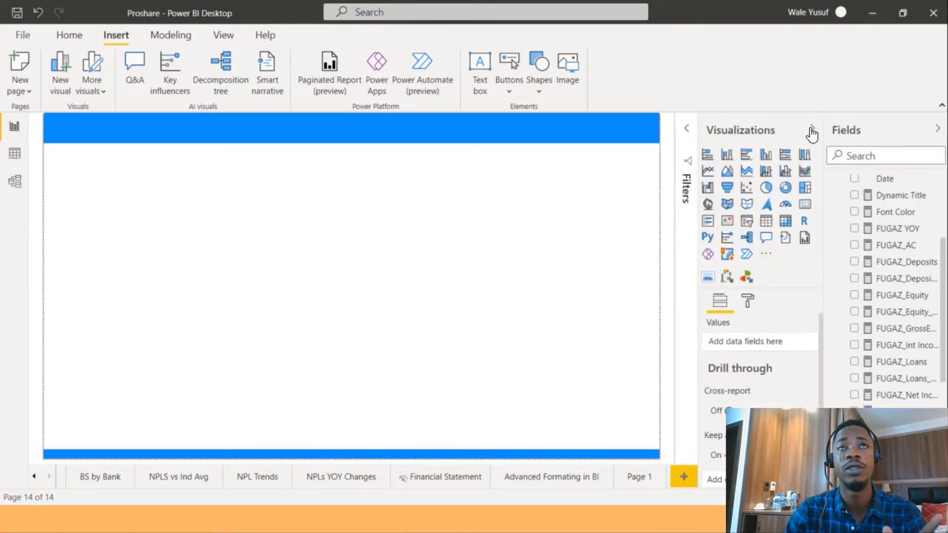
# Insert a table visual filling the lower-left area and add Account Category and AccountSUBCategory from ChartofAccount.
pyautogui.click(766, 222)
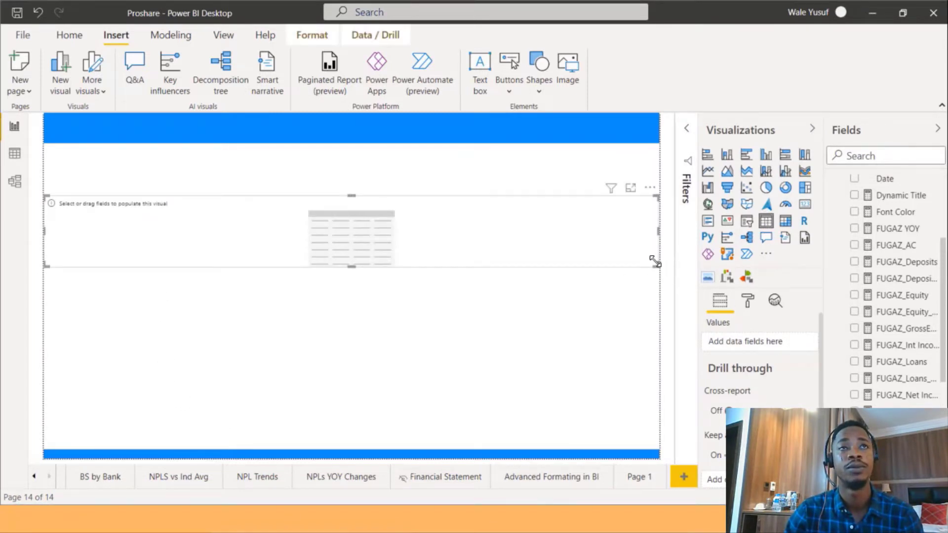
pyautogui.moveTo(655, 262); pyautogui.dragTo(346, 446)
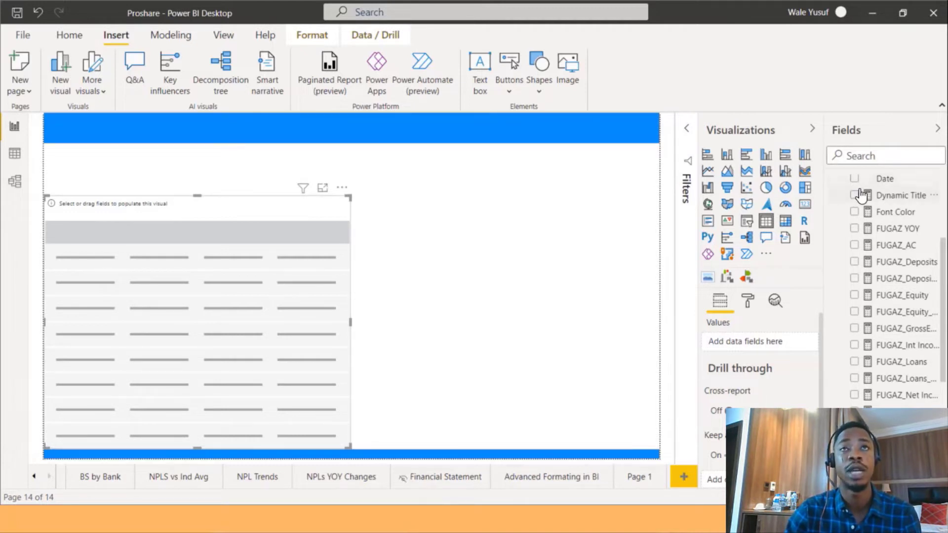
pyautogui.scroll(2, 861, 194)
pyautogui.click(833, 184)
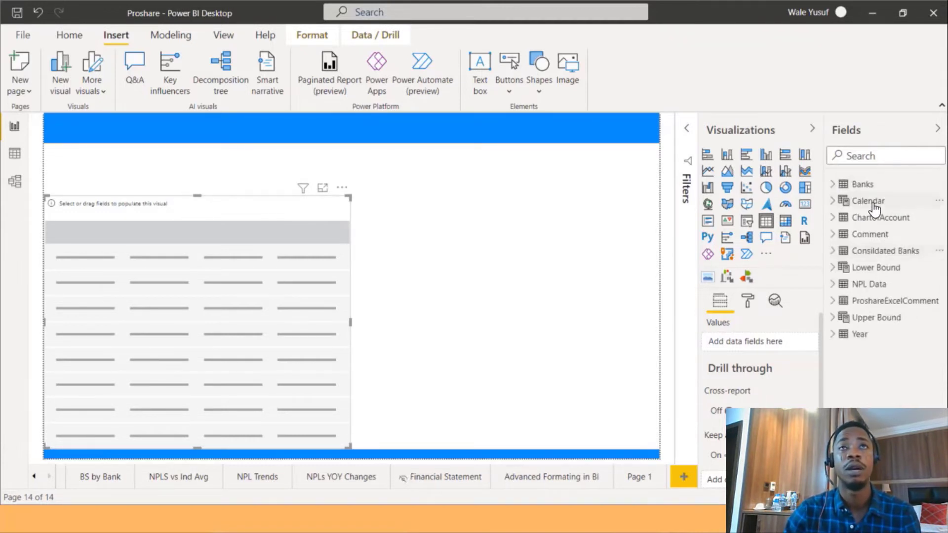
pyautogui.click(832, 218)
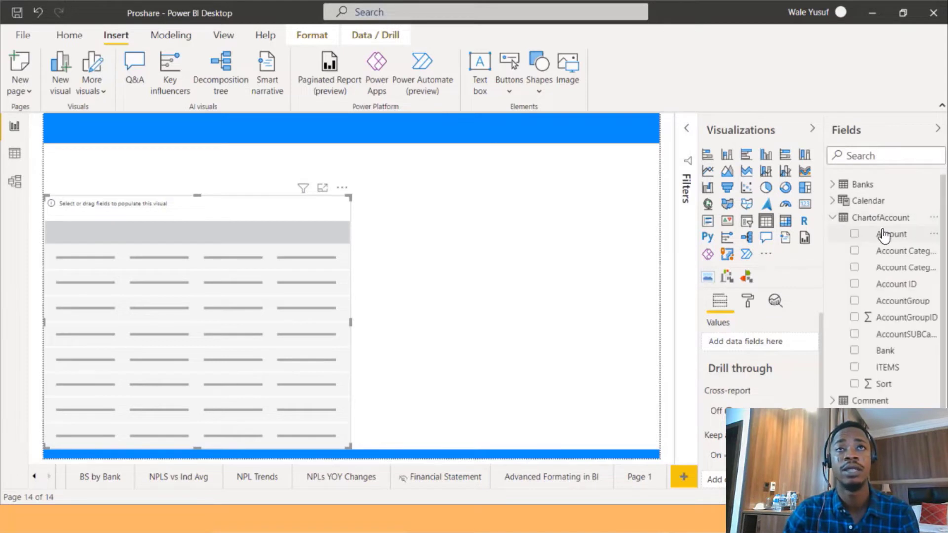
pyautogui.click(853, 251)
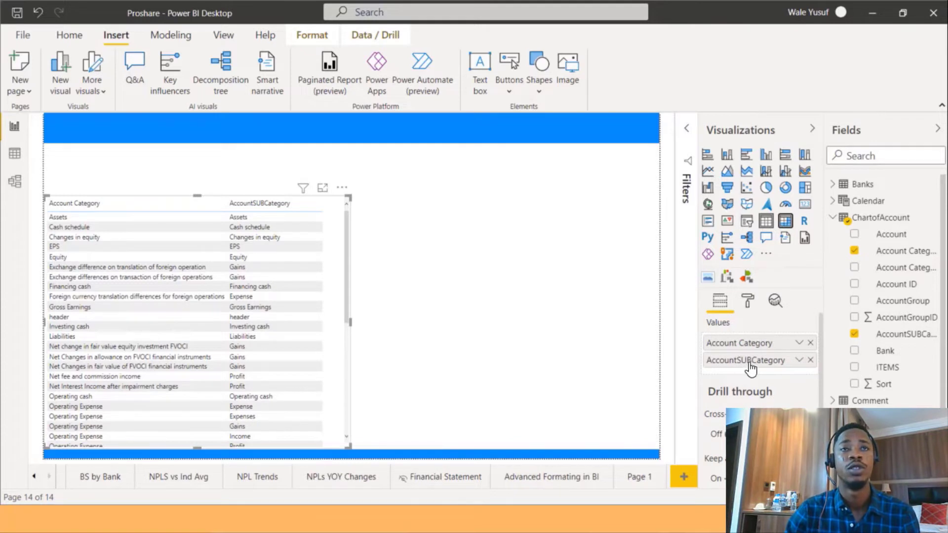
# Convert the visual to a matrix and replace AccountSUBCategory with ITEMS as the second row level.
pyautogui.moveTo(753, 395); pyautogui.dragTo(744, 368)
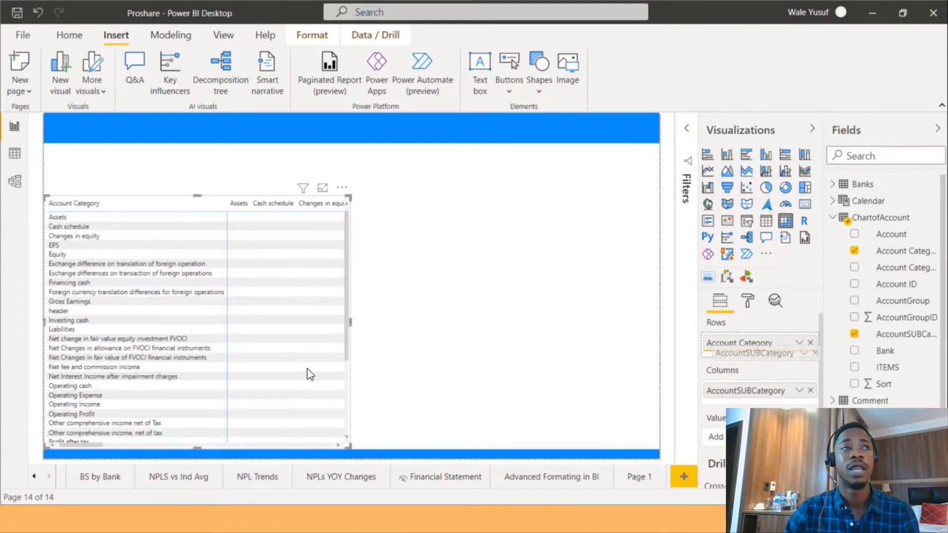
pyautogui.click(51, 217)
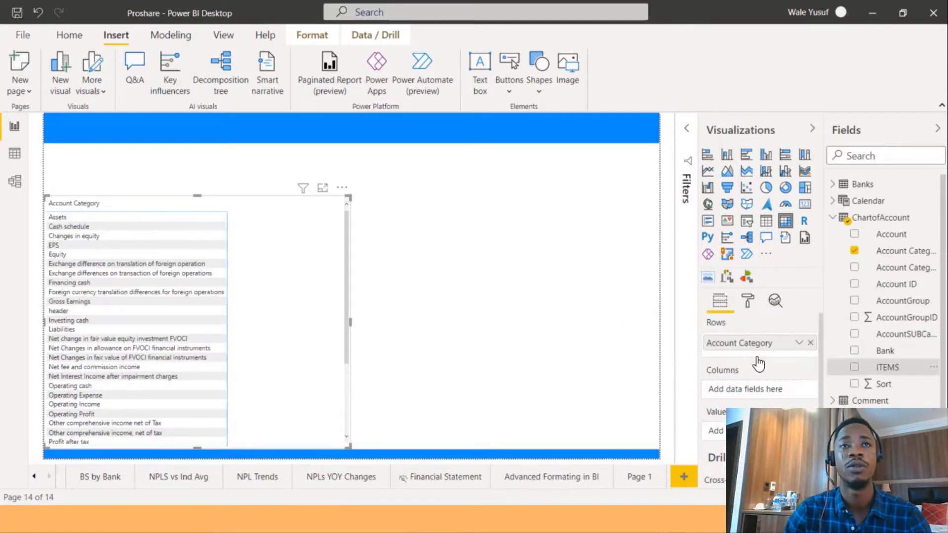
pyautogui.moveTo(743, 349); pyautogui.dragTo(745, 349)
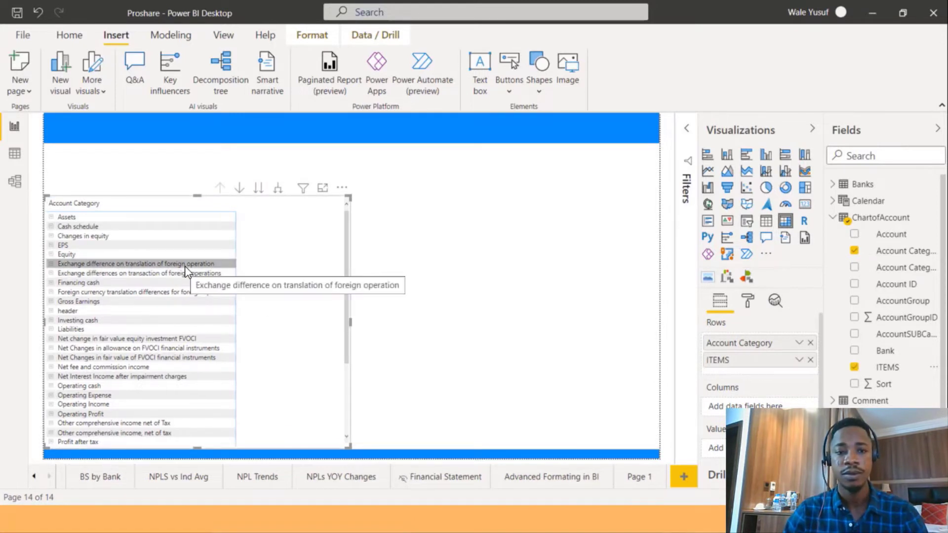
# Expand Assets in the matrix and add FUGAZ_AC from Consildated Banks as a value.
pyautogui.click(52, 218)
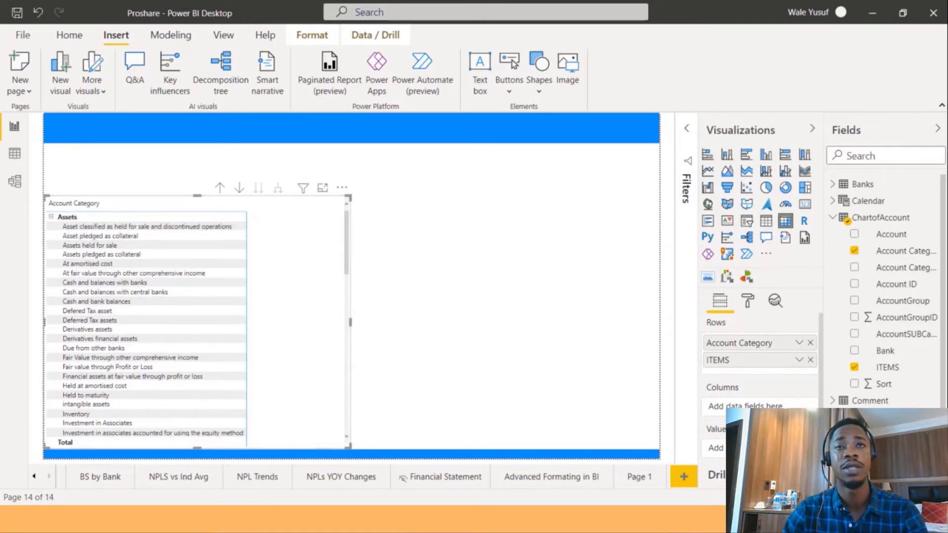
pyautogui.click(832, 218)
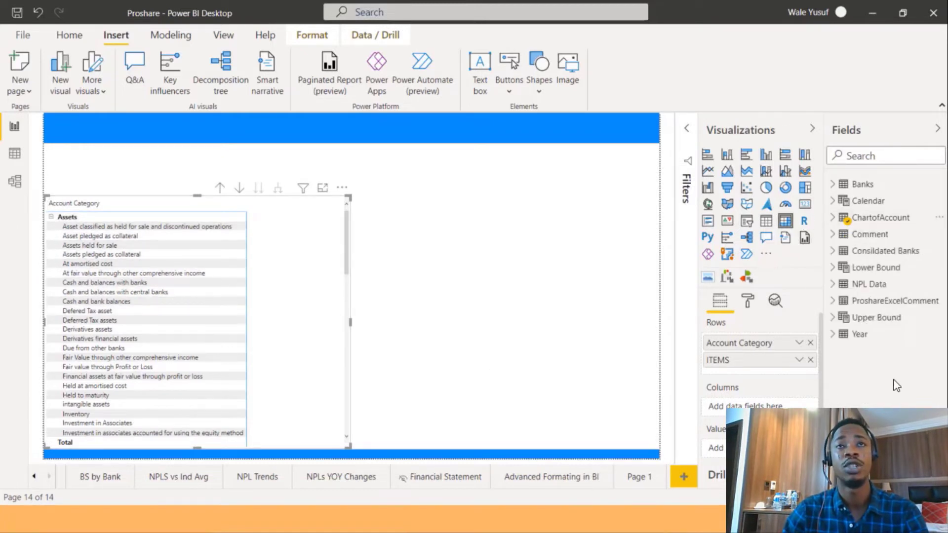
pyautogui.click(832, 251)
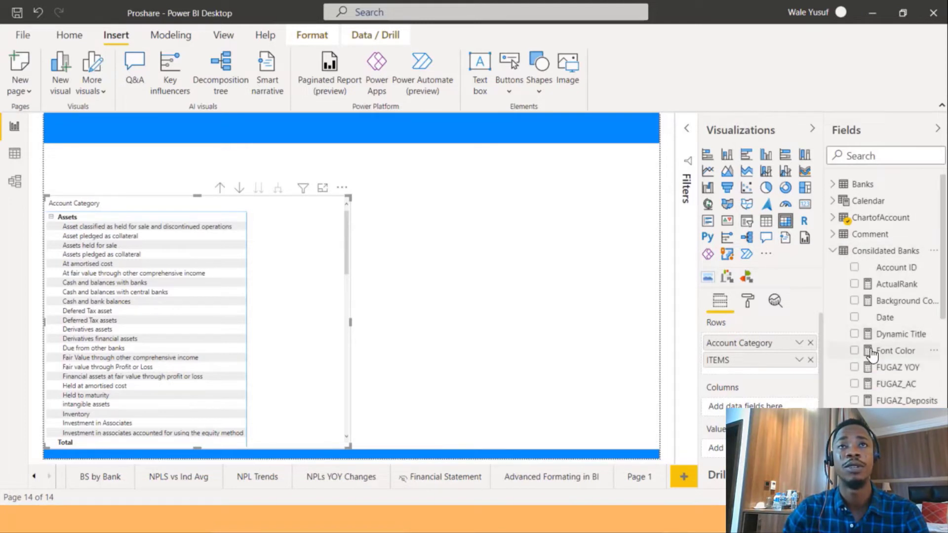
pyautogui.click(854, 385)
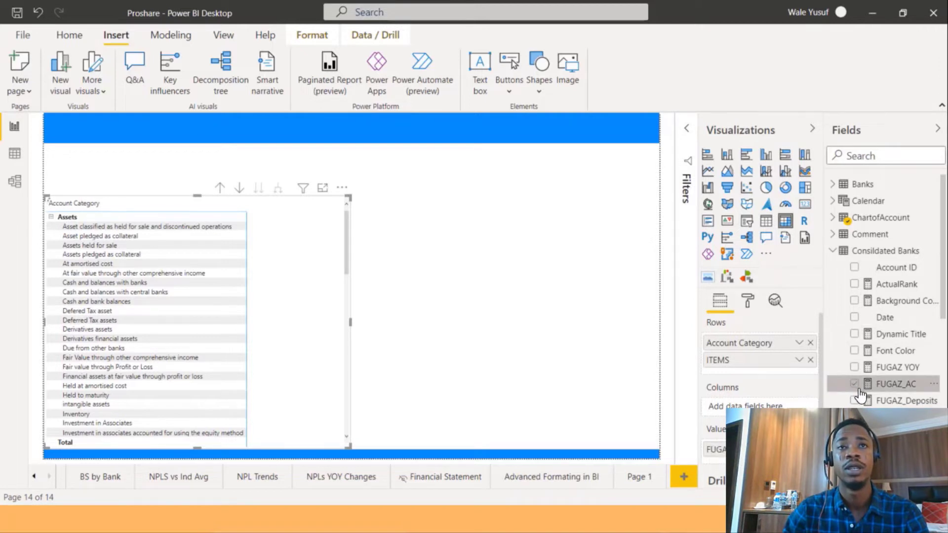
pyautogui.scroll(-3, 922, 399)
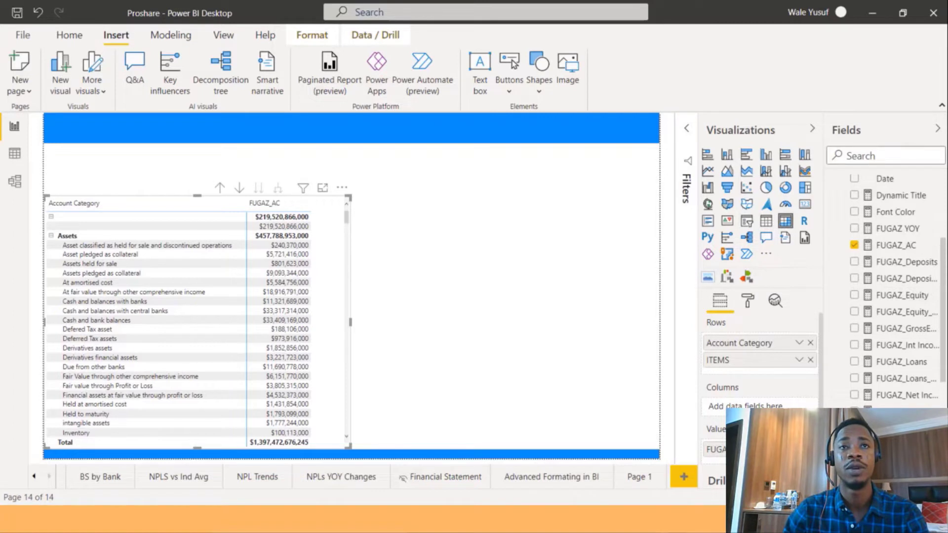
# Add FUGAZPY to the matrix values and rename it Previous Year for this visual.
pyautogui.moveTo(715, 479); pyautogui.dragTo(713, 465)
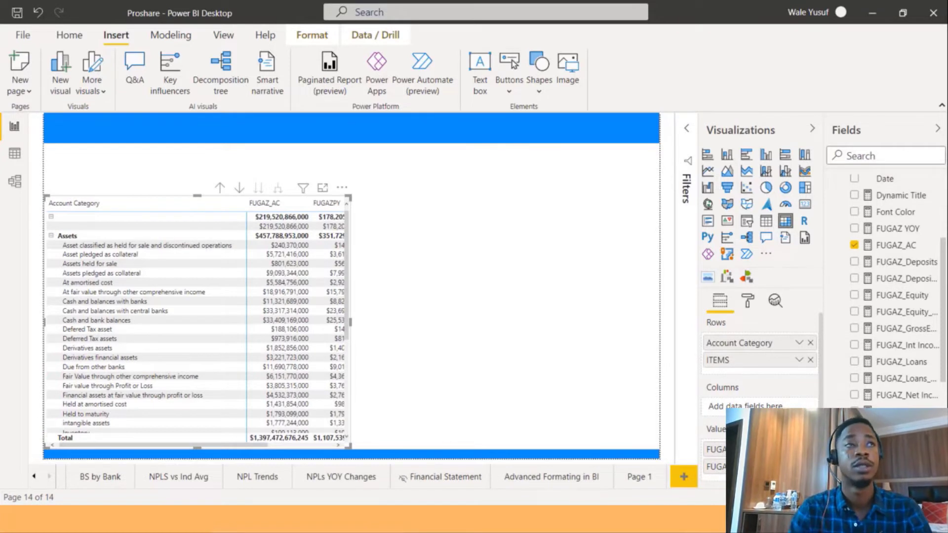
pyautogui.doubleClick(730, 466)
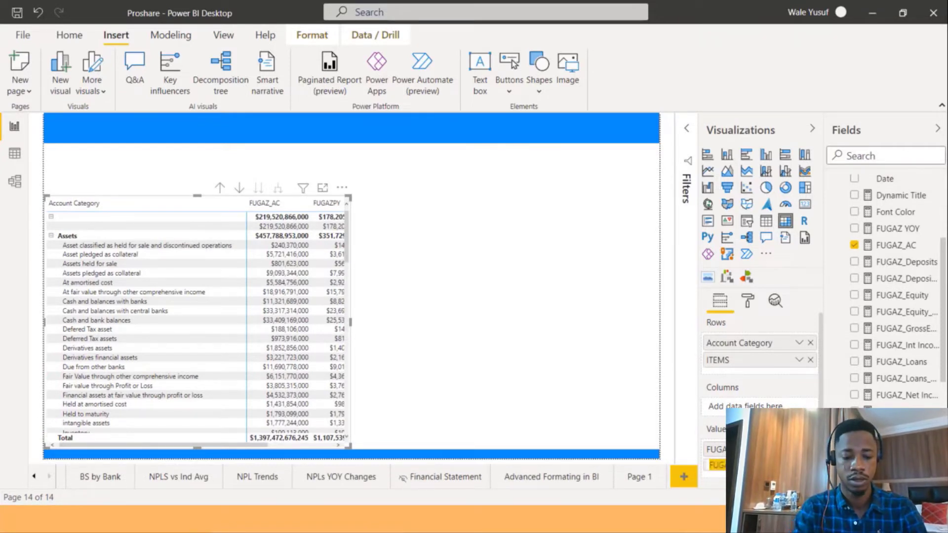
pyautogui.write('Previ')
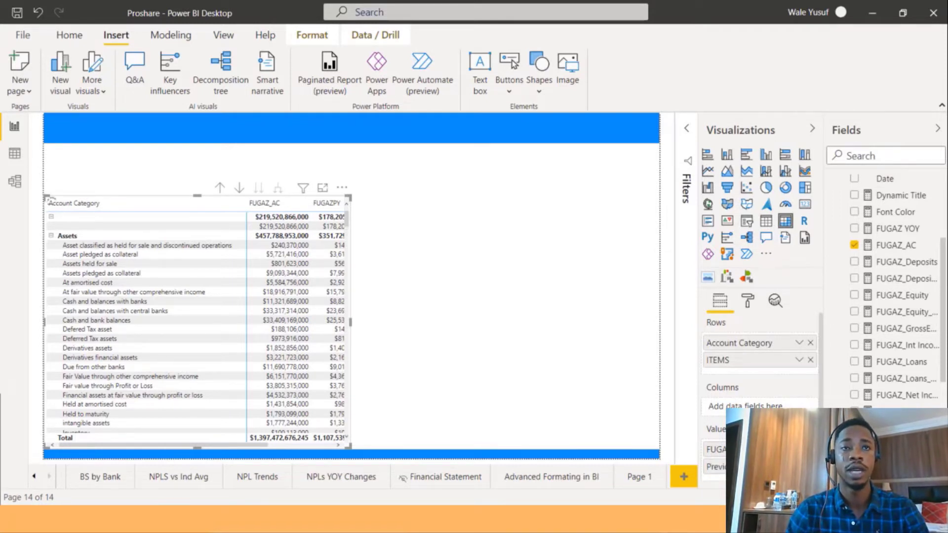
pyautogui.press('Return')
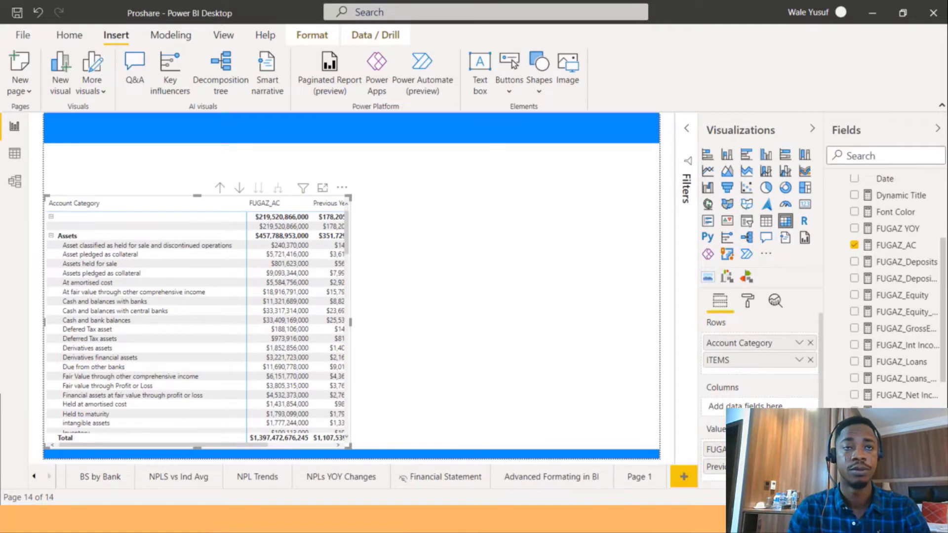
# Rename the FUGAZ_AC value in the matrix to Actual for this visual.
pyautogui.doubleClick(740, 449)
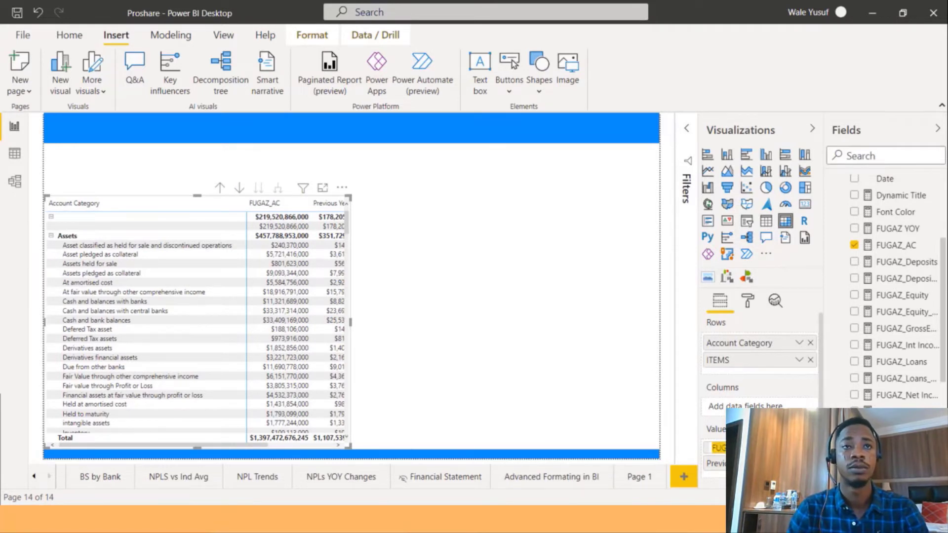
pyautogui.write('Actu')
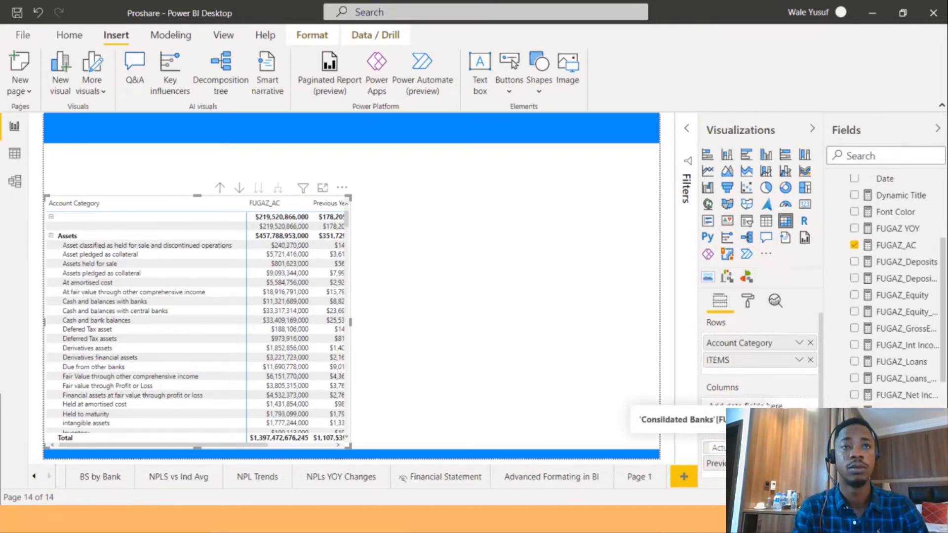
pyautogui.press('Return')
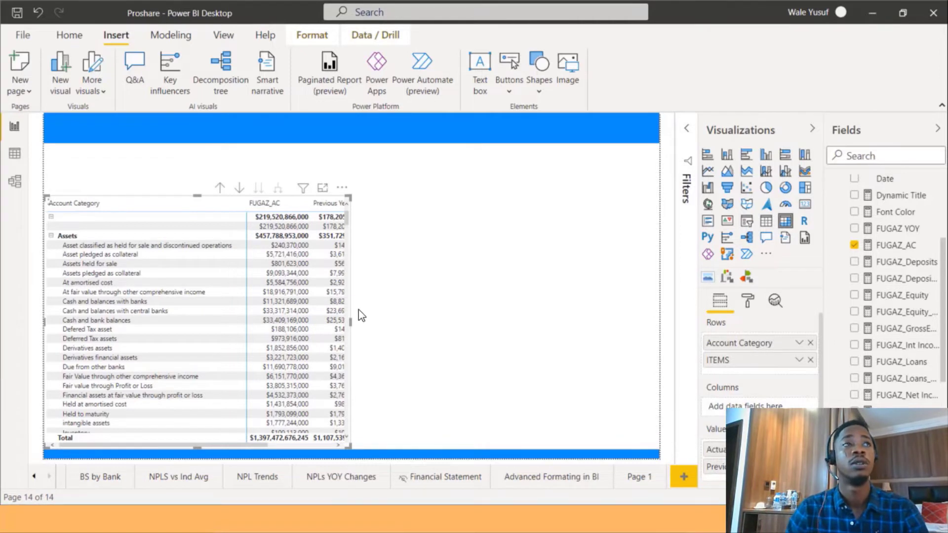
# Widen the matrix so the Actual and Previous Year columns display fully.
pyautogui.click(370, 206)
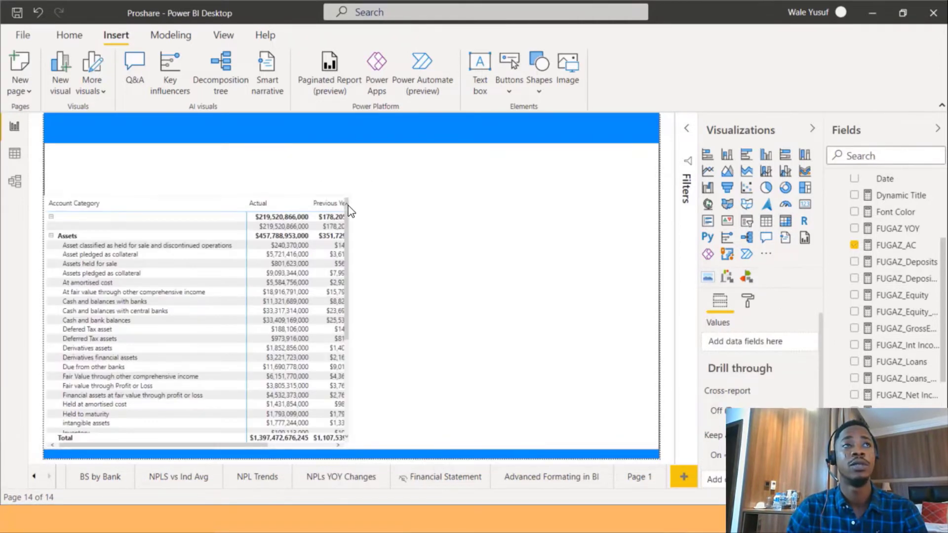
pyautogui.click(345, 198)
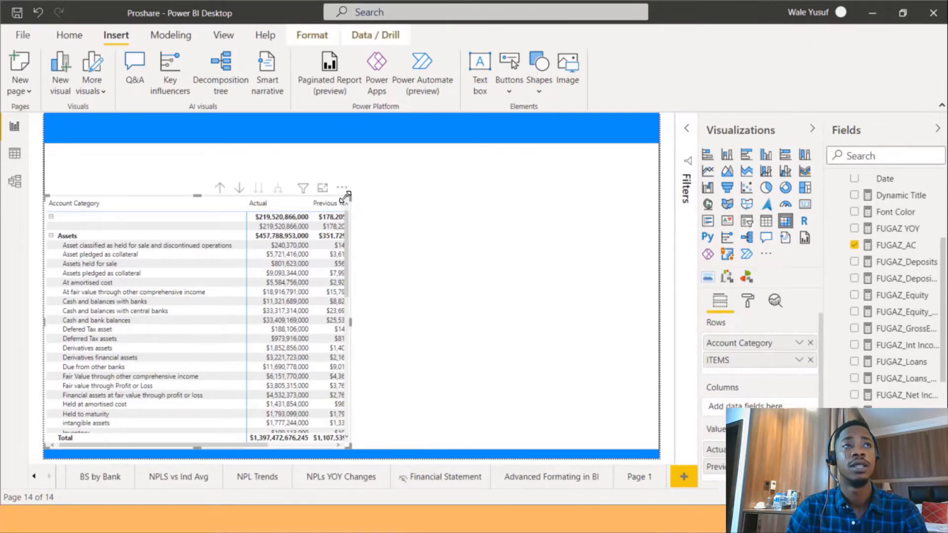
pyautogui.moveTo(348, 202); pyautogui.dragTo(401, 202)
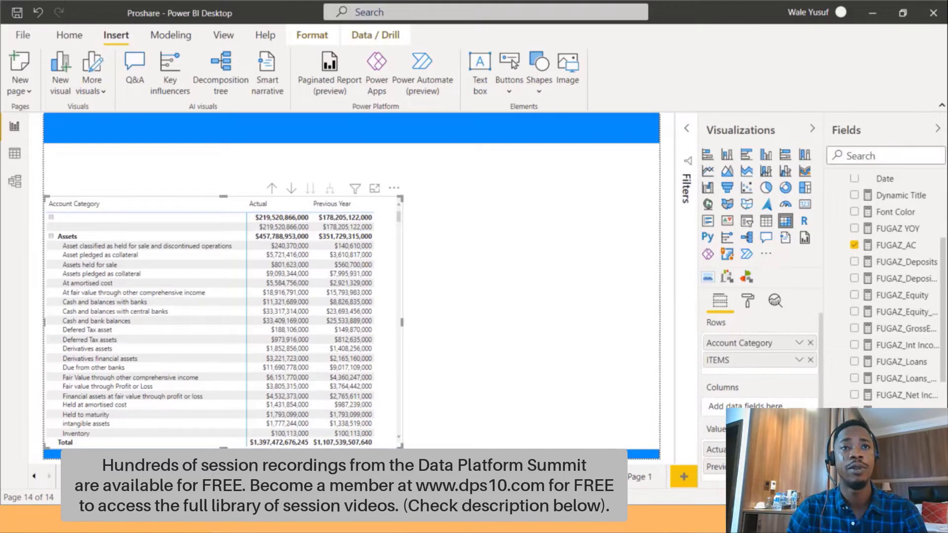
# Move Previous Year ahead of Actual in the matrix values and set the matrix style to None.
pyautogui.moveTo(740, 450); pyautogui.dragTo(740, 472)
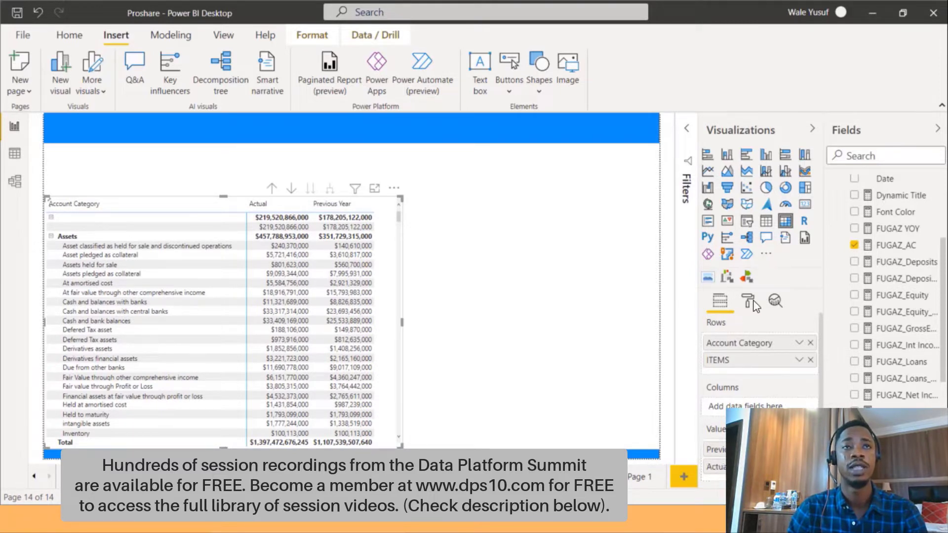
pyautogui.click(747, 302)
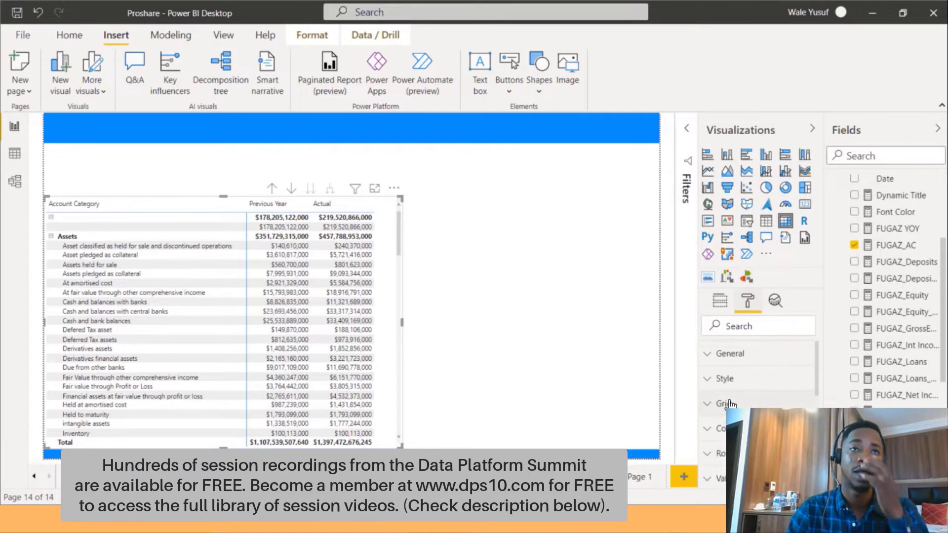
pyautogui.click(713, 378)
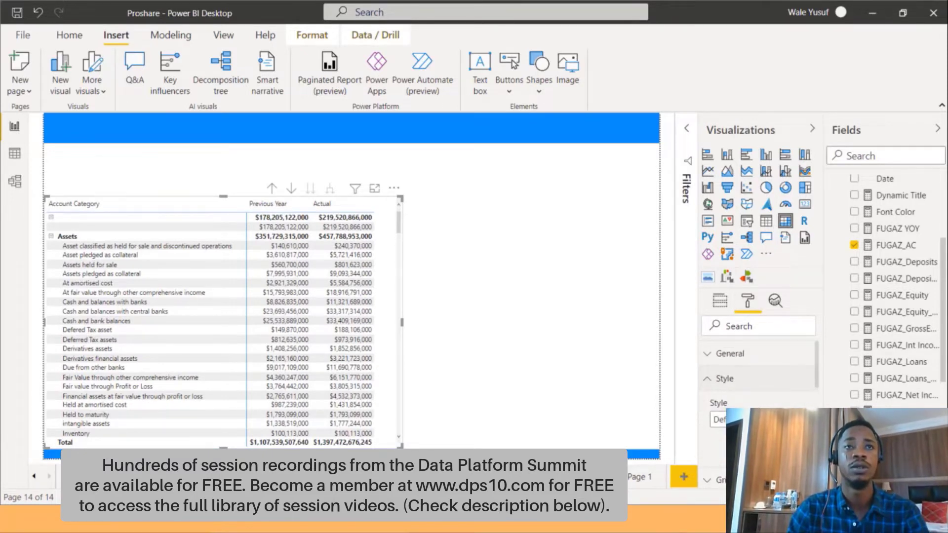
pyautogui.click(717, 419)
pyautogui.click(745, 279)
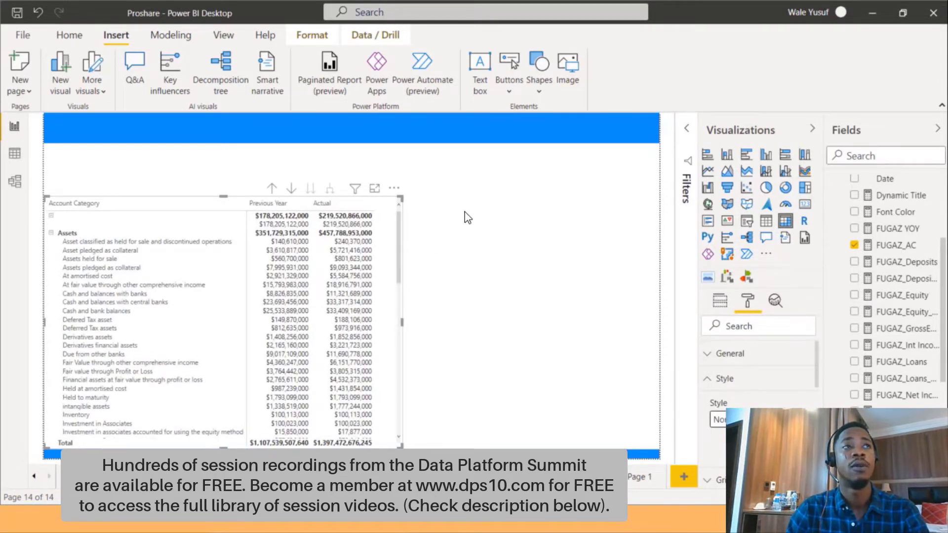
# Insert a new slicer and add the Account field from ChartofAccount to it.
pyautogui.click(466, 215)
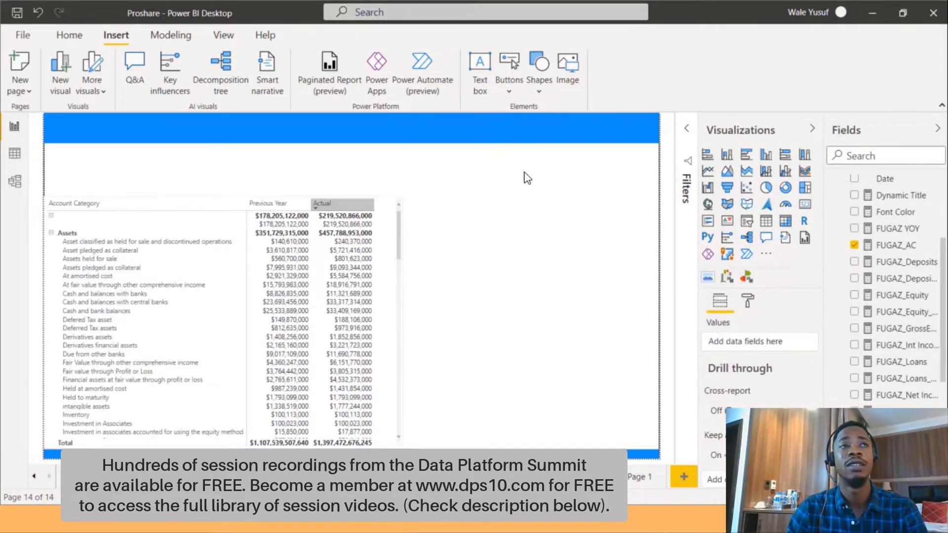
pyautogui.click(721, 242)
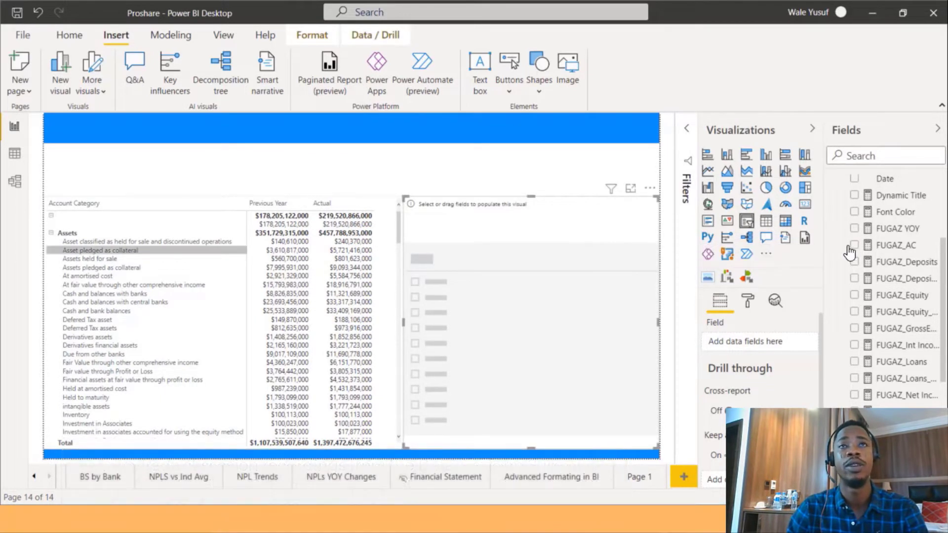
pyautogui.scroll(3, 848, 252)
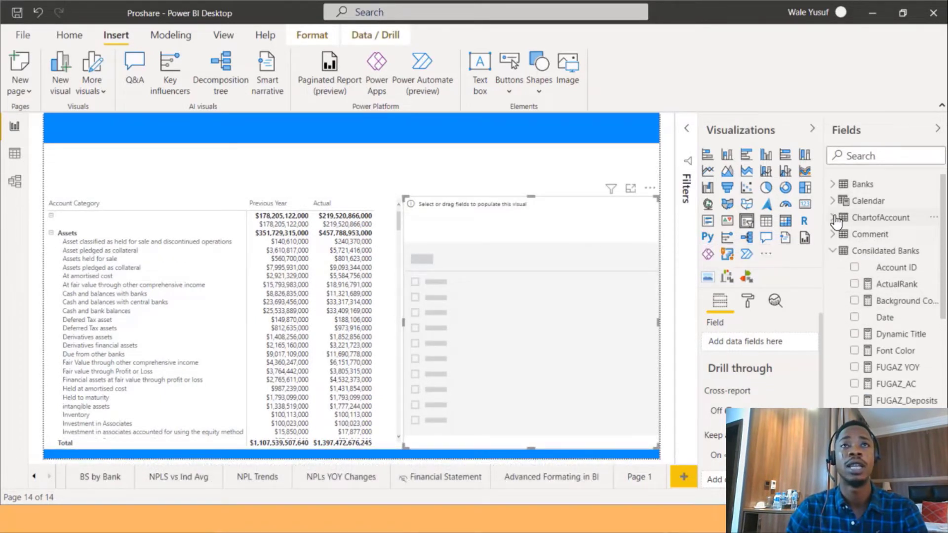
pyautogui.click(834, 218)
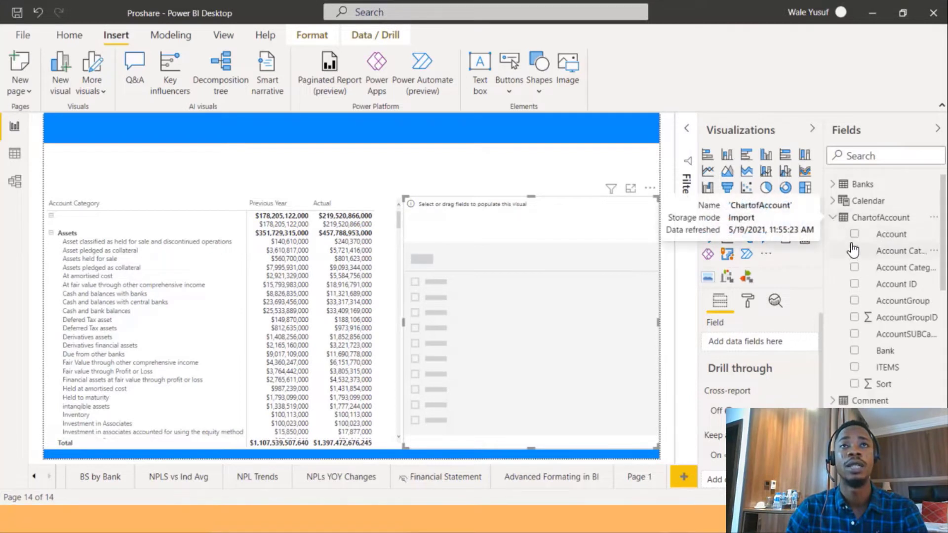
pyautogui.click(854, 234)
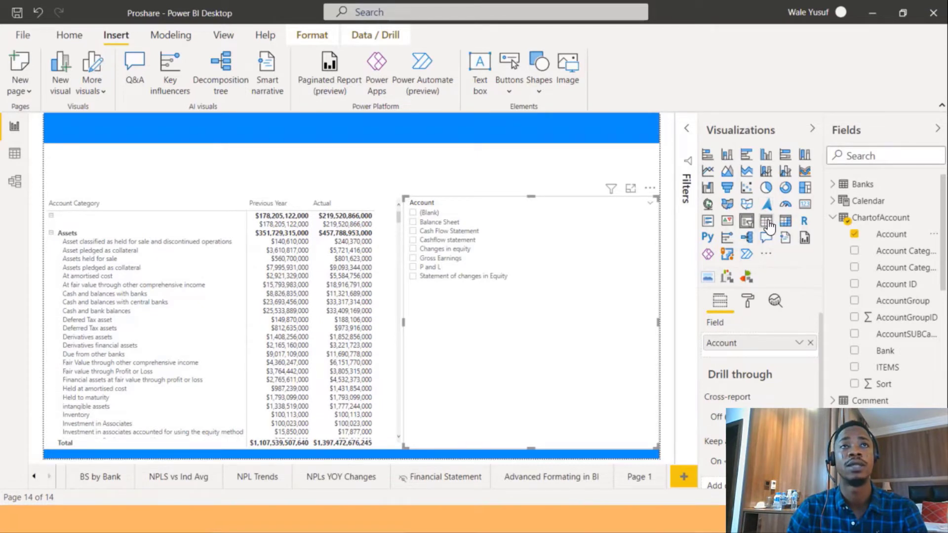
# Switch the Account slicer to a dropdown and select Balance Sheet.
pyautogui.click(652, 204)
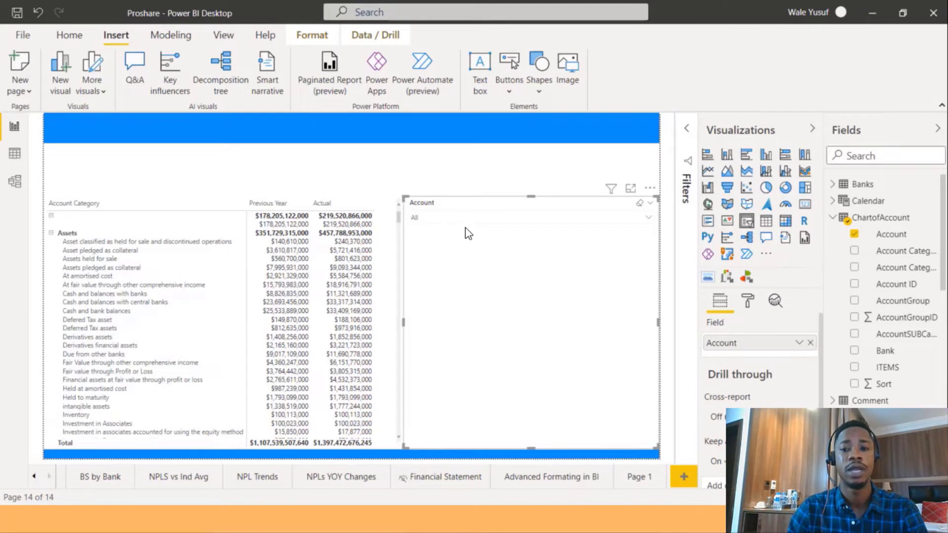
pyautogui.click(537, 217)
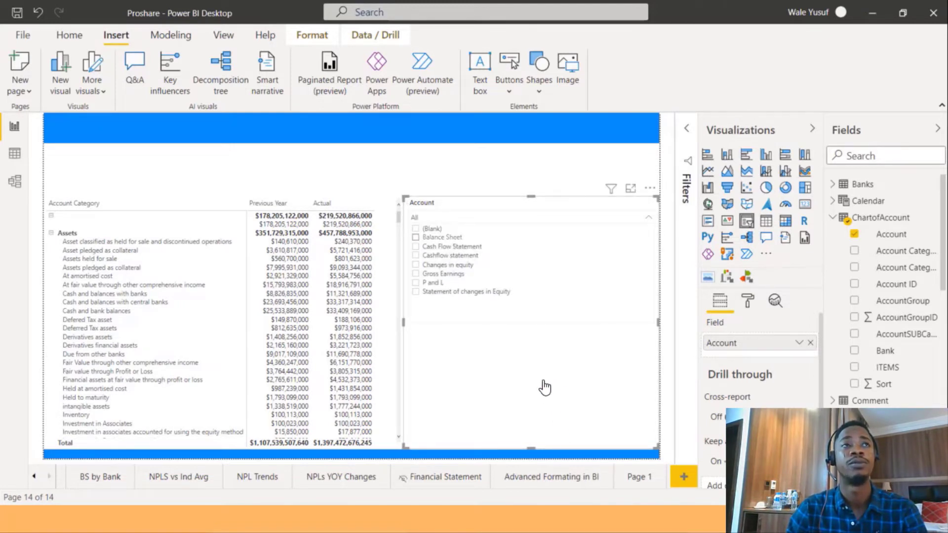
pyautogui.click(436, 238)
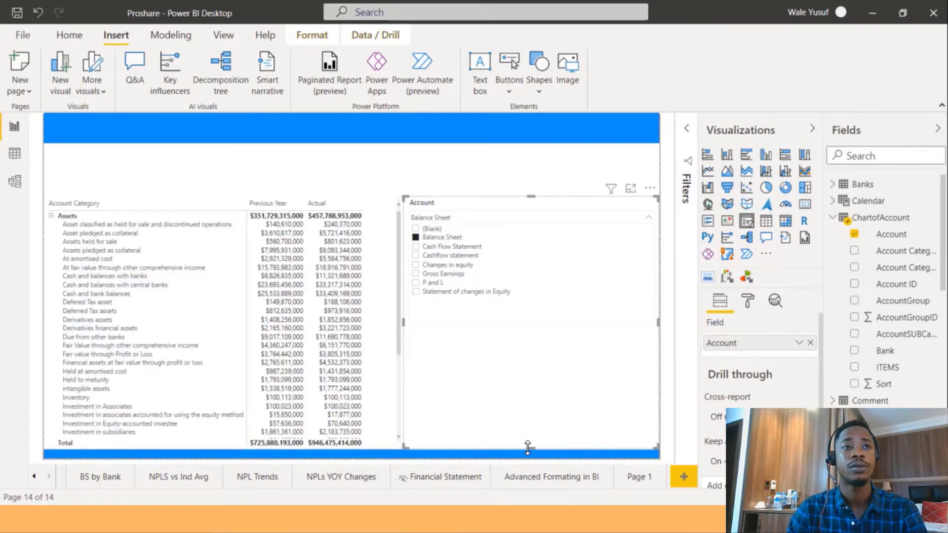
# Shrink the Account slicer and place it in the upper-left area above the matrix.
pyautogui.moveTo(527, 447); pyautogui.dragTo(524, 237)
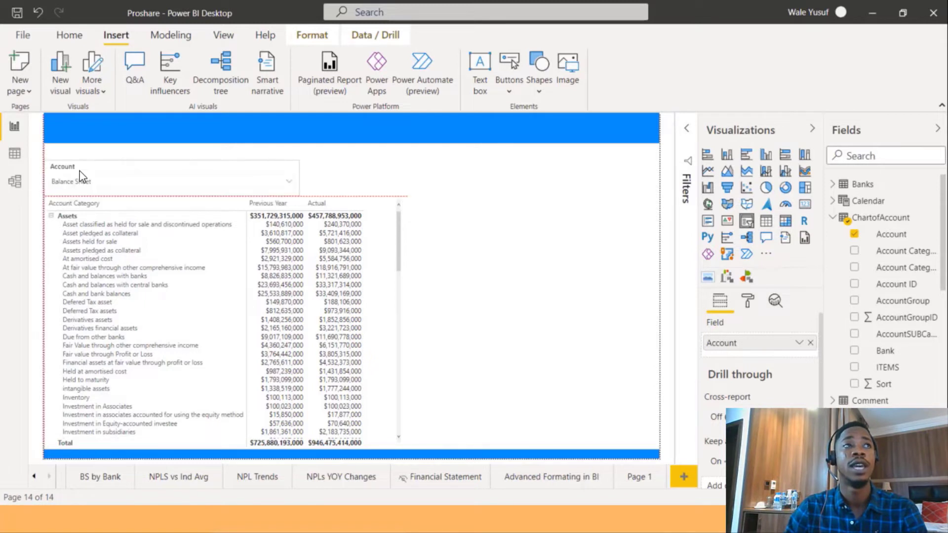
pyautogui.moveTo(85, 175); pyautogui.dragTo(90, 168)
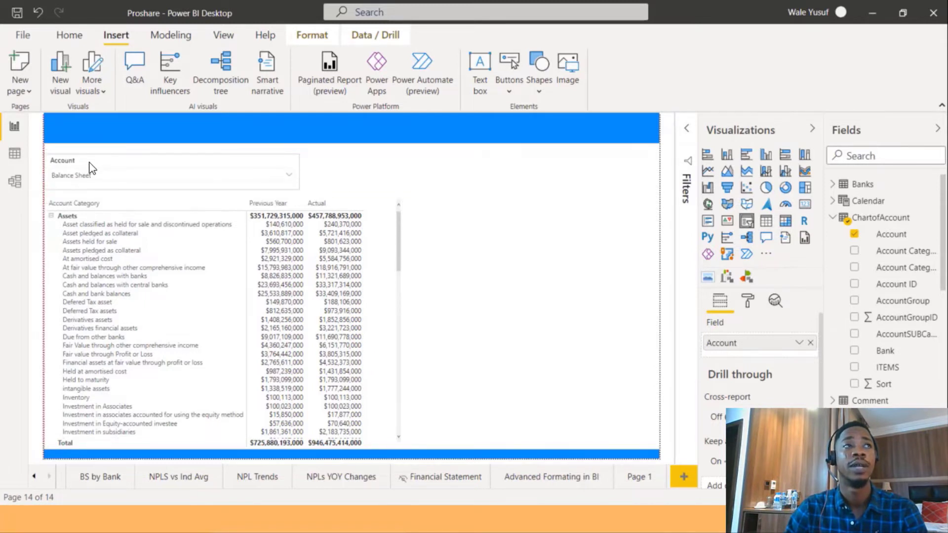
pyautogui.moveTo(299, 173); pyautogui.dragTo(173, 172)
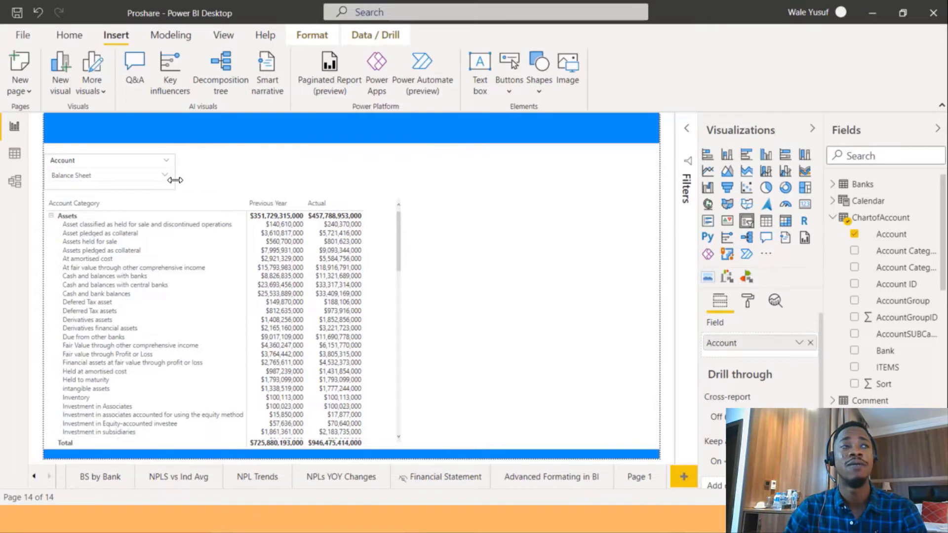
pyautogui.click(255, 180)
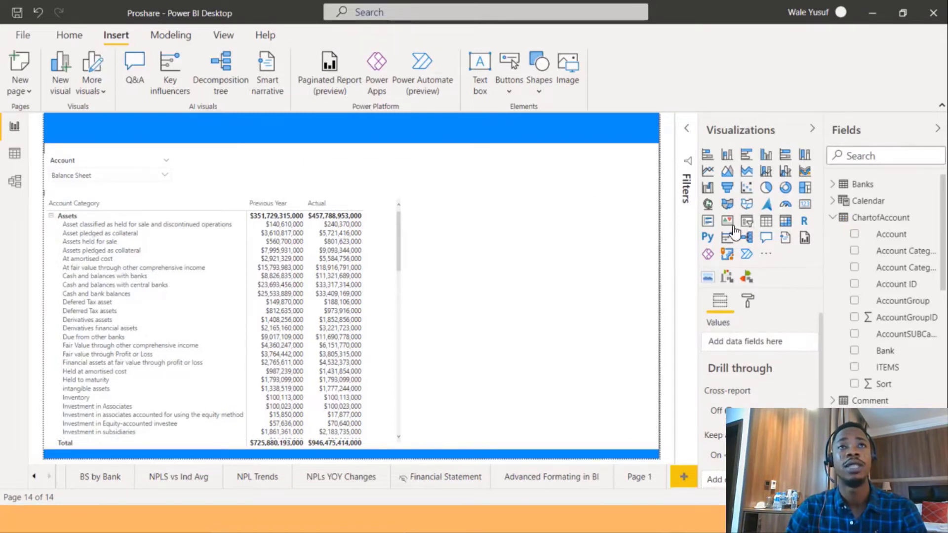
# Duplicate the Account slicer and position the copy to its right.
pyautogui.click(87, 165)
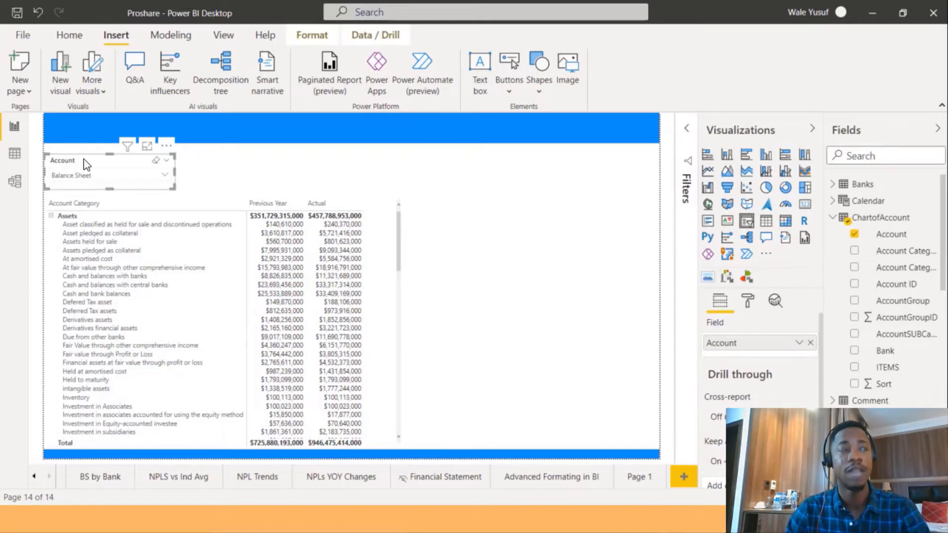
pyautogui.moveTo(86, 165); pyautogui.dragTo(91, 170)
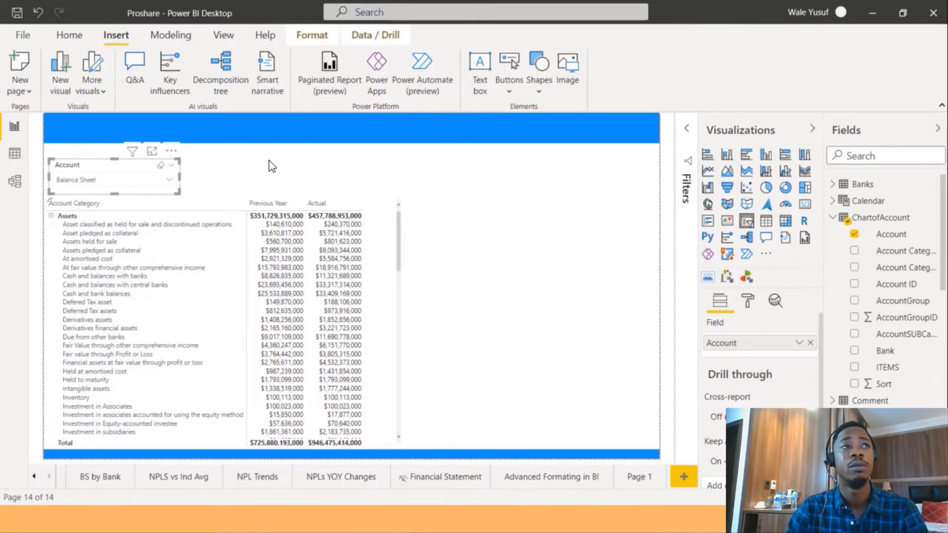
pyautogui.moveTo(269, 161)
pyautogui.mouseDown()
pyautogui.moveTo(282, 164)
pyautogui.moveTo(271, 160)
pyautogui.mouseUp()
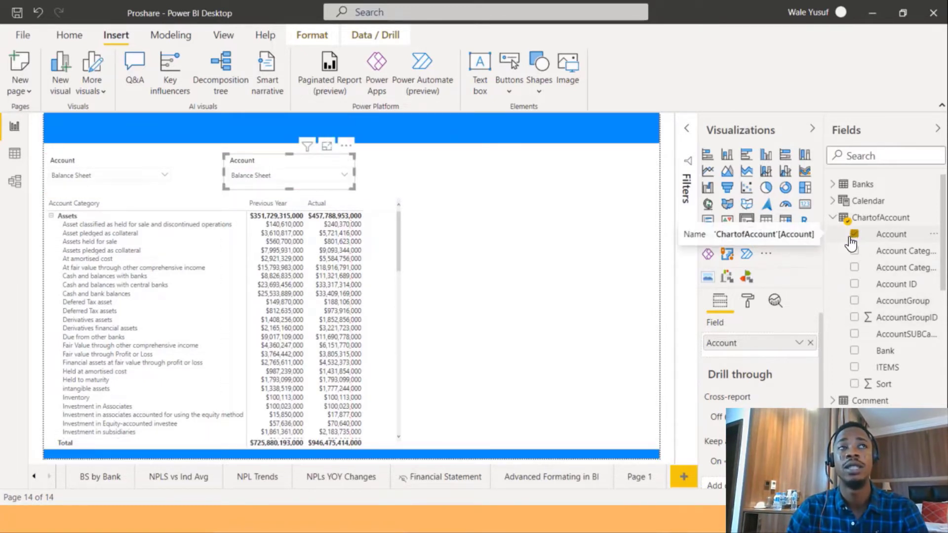
# Replace the copied slicer's Account field with Year from the Calendar table.
pyautogui.click(832, 217)
pyautogui.click(832, 201)
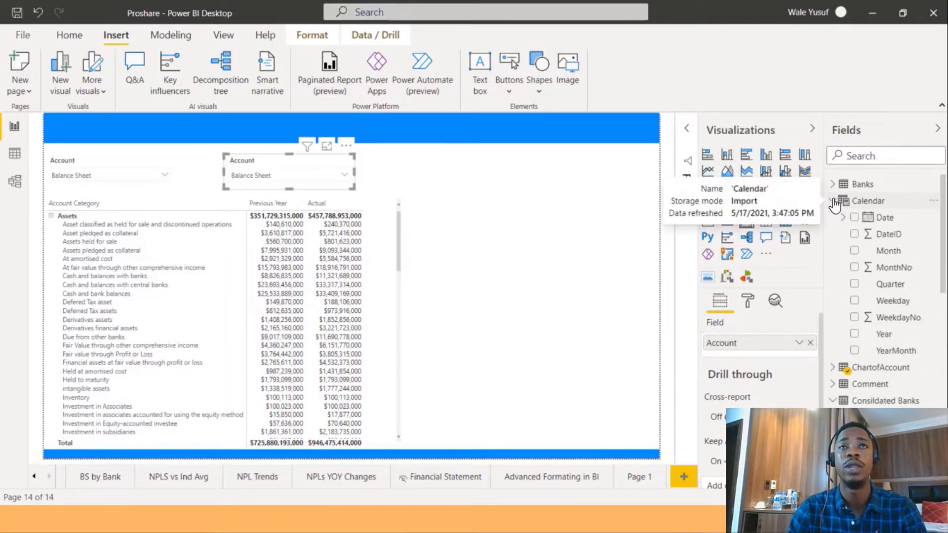
pyautogui.moveTo(872, 339); pyautogui.dragTo(803, 353)
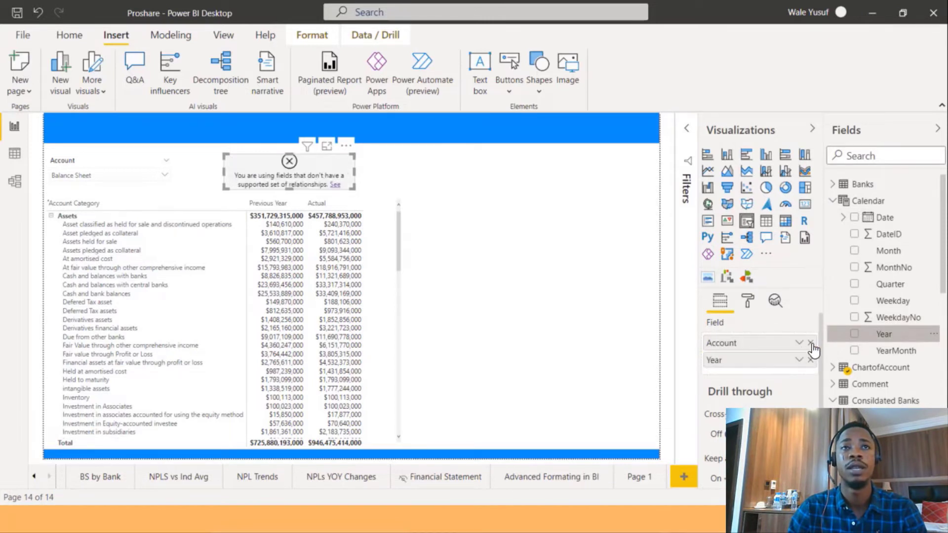
pyautogui.click(810, 342)
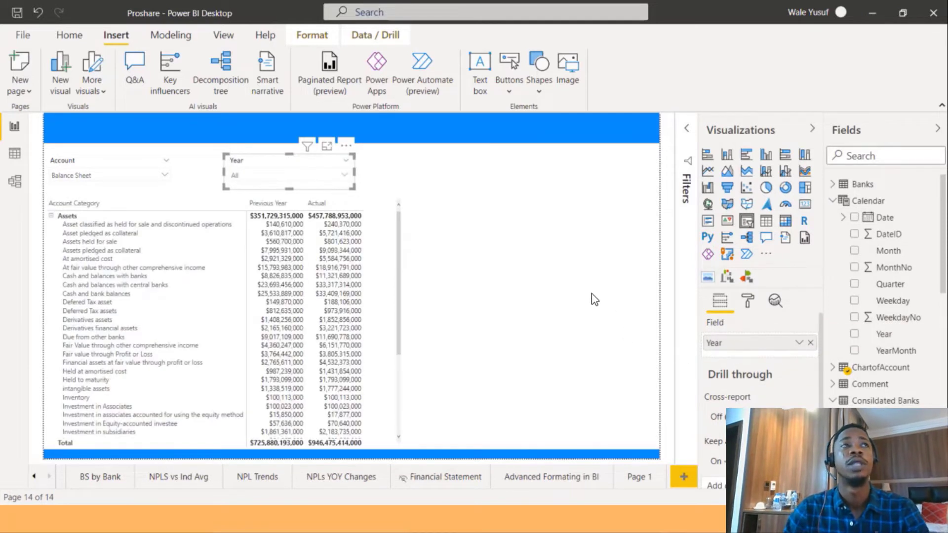
pyautogui.click(588, 241)
# Insert a slicer with Banks from the Banks table and place it in the upper-right area beside the Year slicer.
pyautogui.click(746, 223)
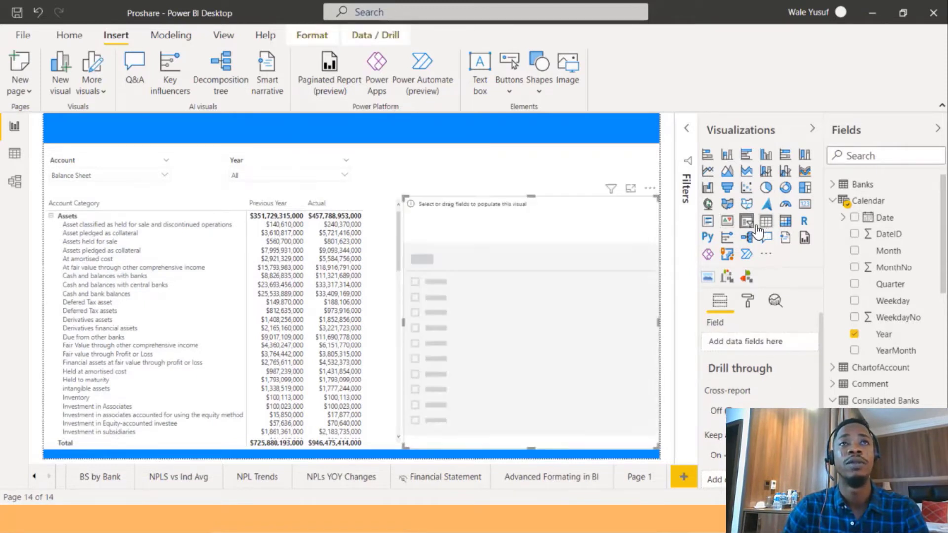
pyautogui.click(832, 185)
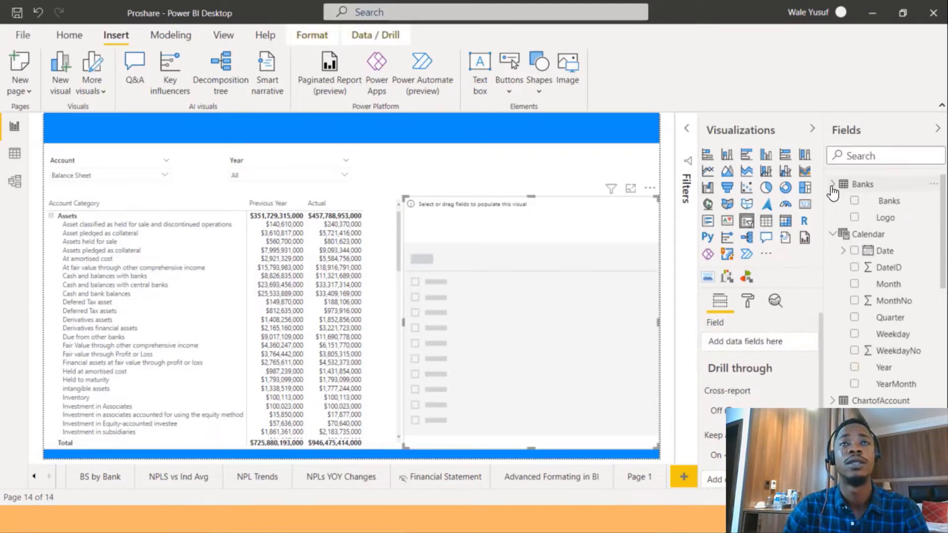
pyautogui.click(859, 201)
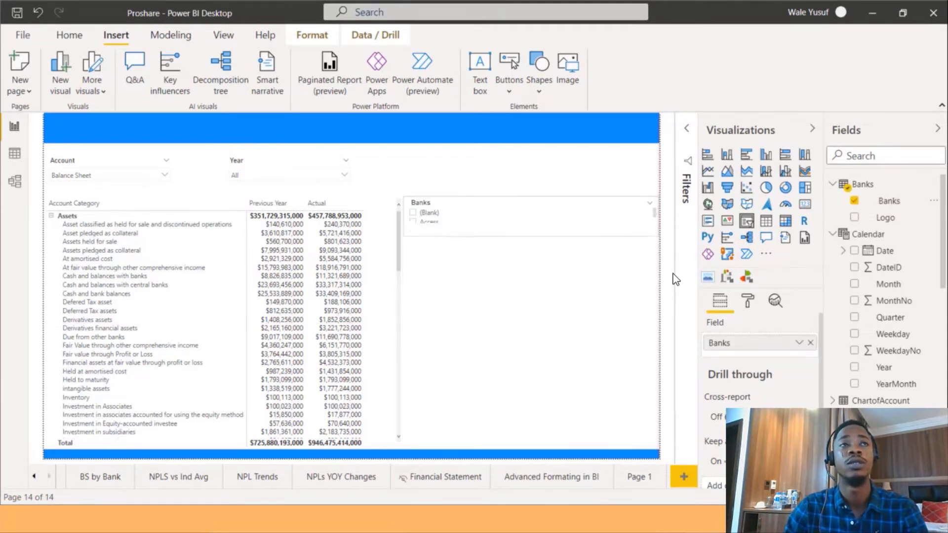
pyautogui.moveTo(663, 285); pyautogui.dragTo(660, 319)
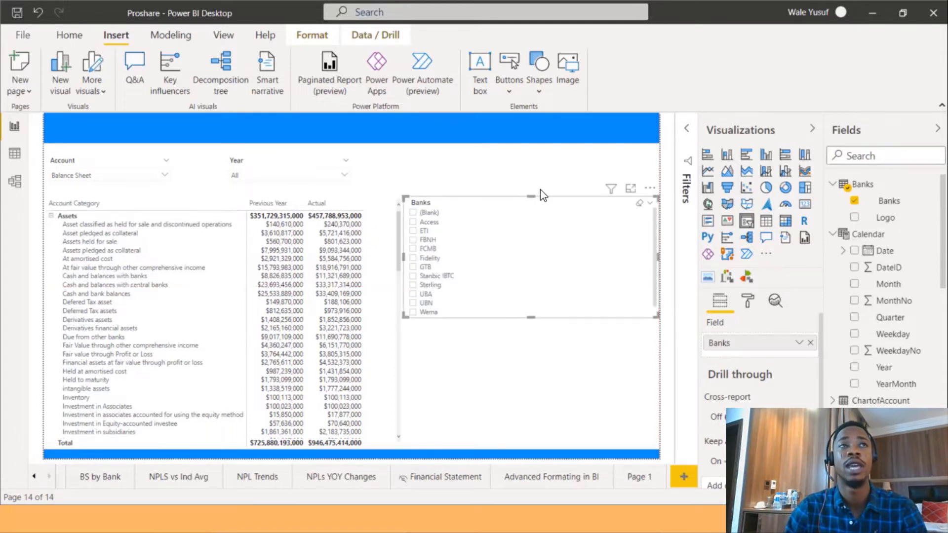
pyautogui.moveTo(568, 207); pyautogui.dragTo(577, 166)
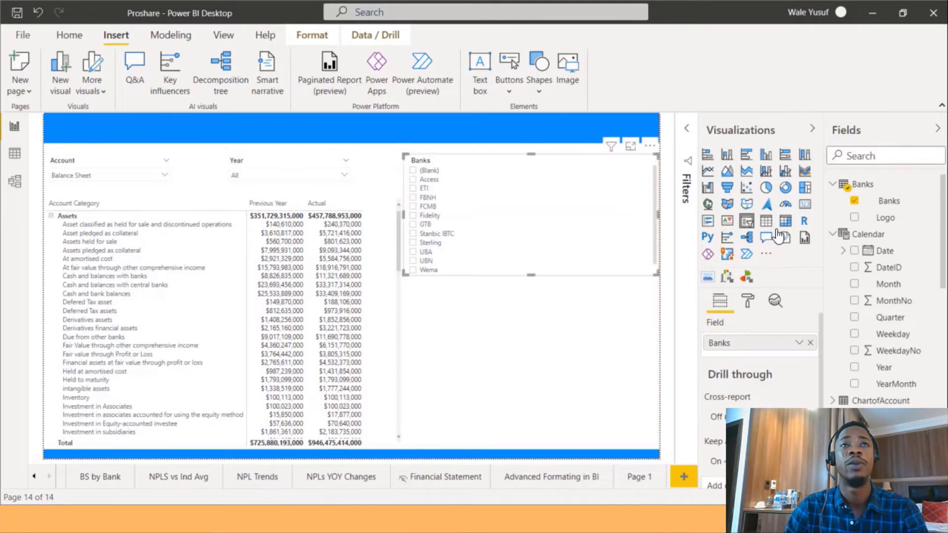
# Set the Banks slicer's orientation to Horizontal in its general format settings.
pyautogui.click(748, 302)
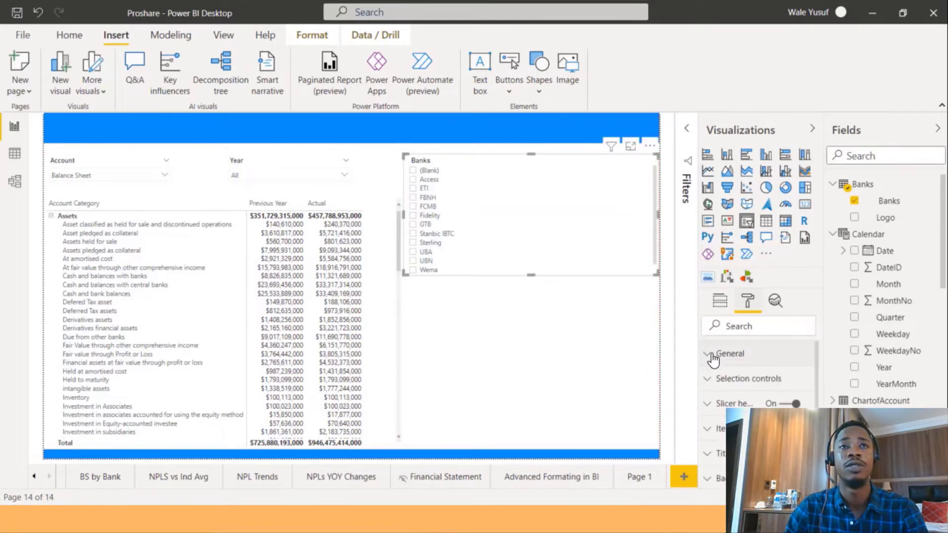
pyautogui.click(730, 353)
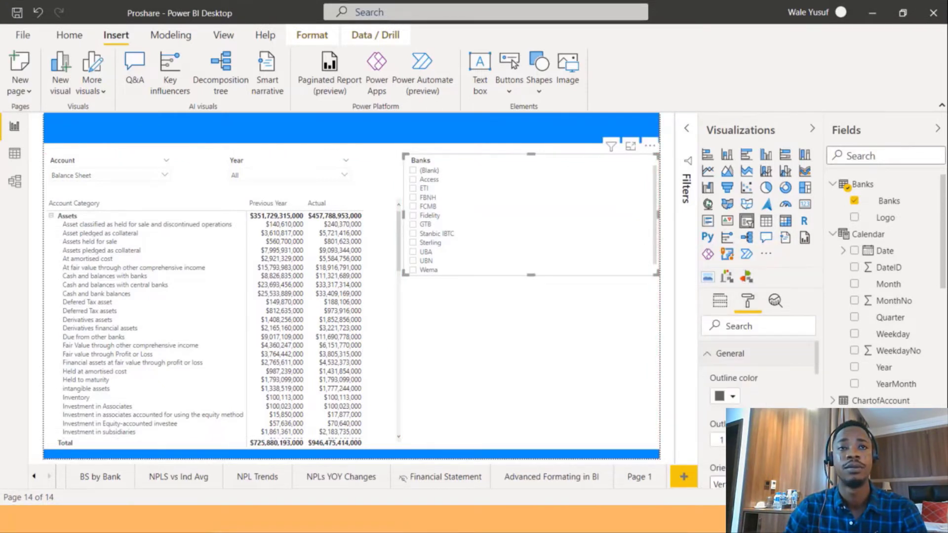
pyautogui.scroll(-2, 758, 385)
pyautogui.click(757, 415)
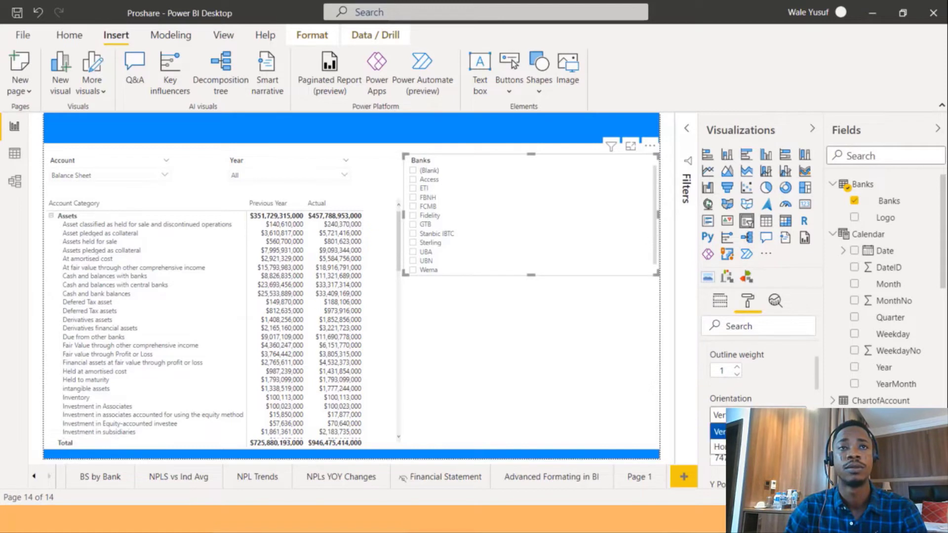
pyautogui.click(757, 446)
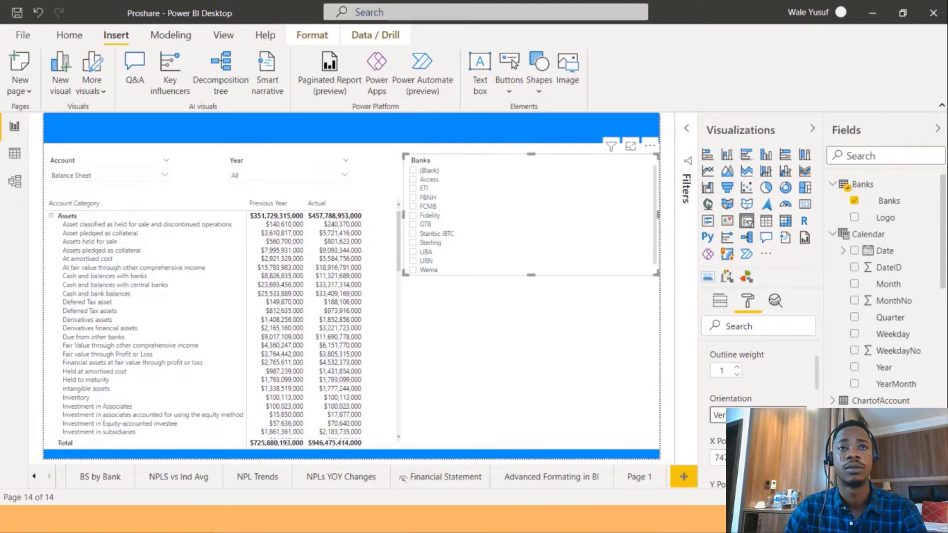
pyautogui.click(758, 414)
pyautogui.press('Return')
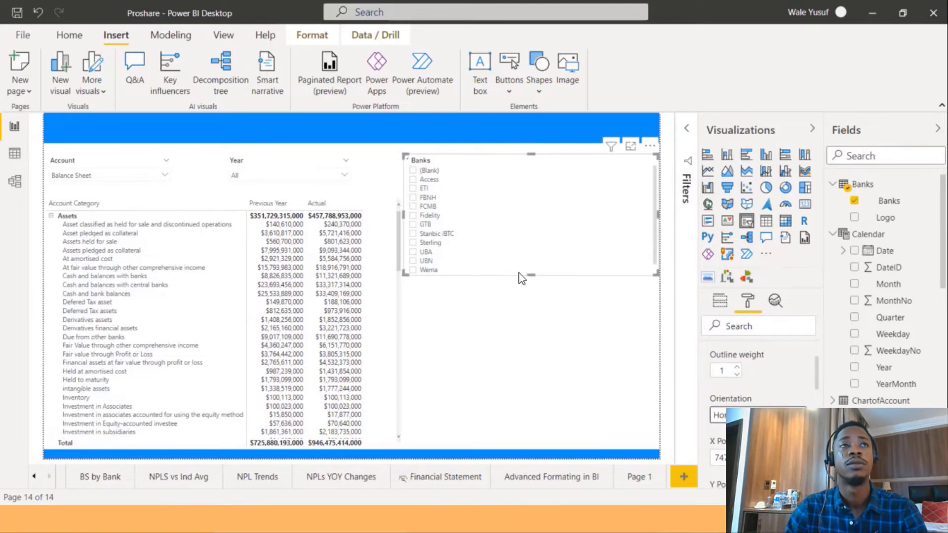
# Shrink the Banks slicer to a single row and move it onto the right end of the top blue banner.
pyautogui.moveTo(568, 182); pyautogui.dragTo(604, 194)
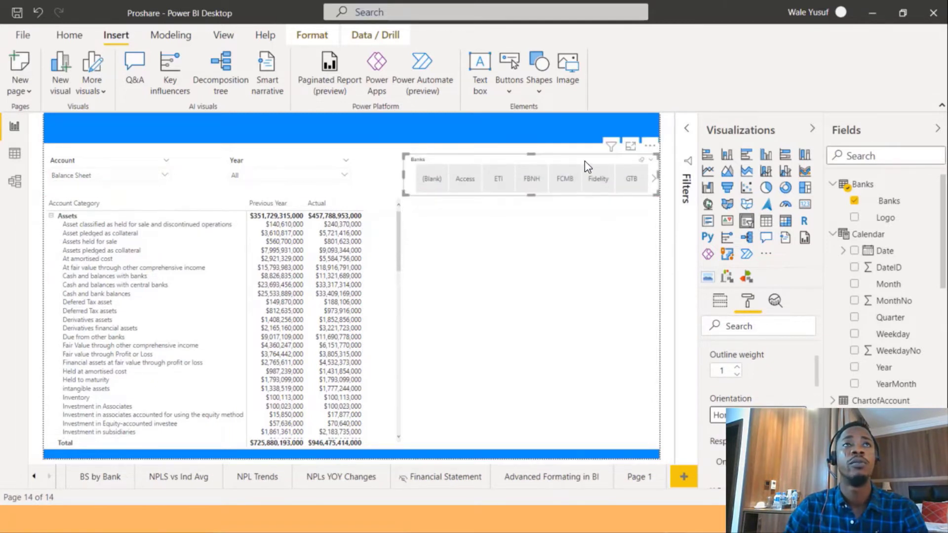
pyautogui.moveTo(584, 161); pyautogui.dragTo(586, 117)
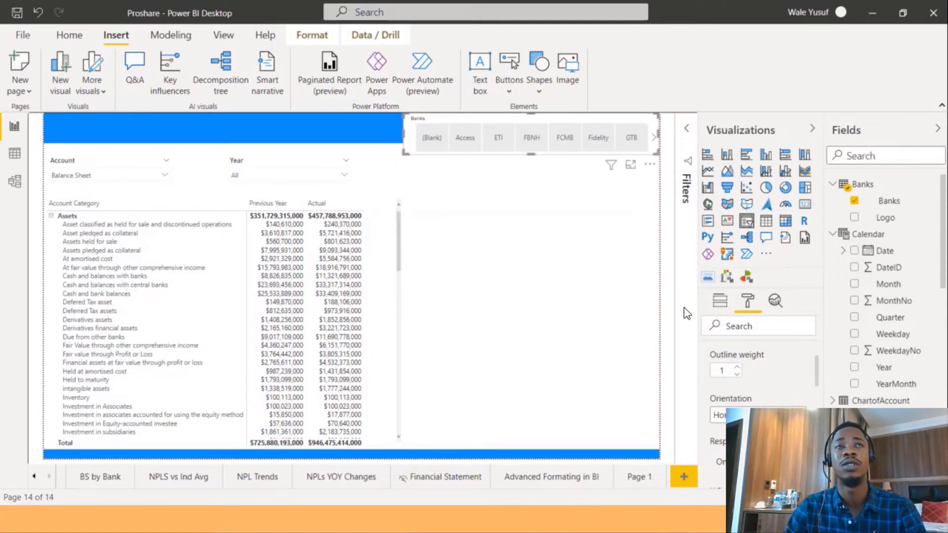
# Filter the Banks slicer visual to show only Access, FBNH, GTB, UBA and Zenith.
pyautogui.click(687, 133)
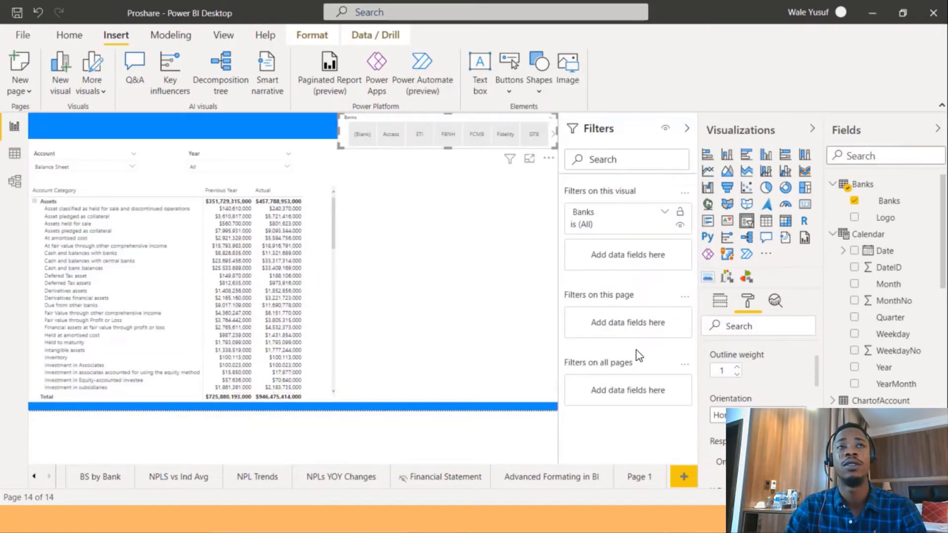
pyautogui.click(634, 225)
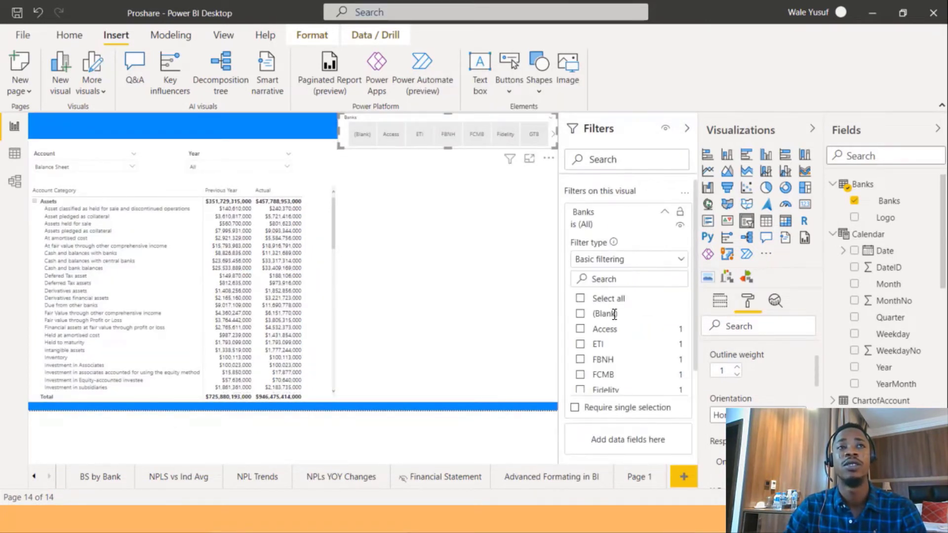
pyautogui.click(592, 329)
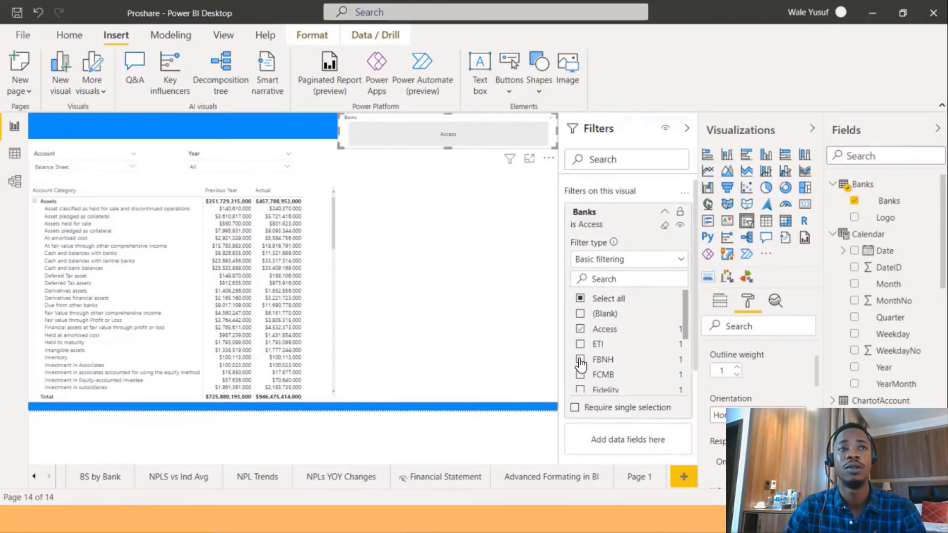
pyautogui.click(583, 359)
pyautogui.scroll(-3, 599, 387)
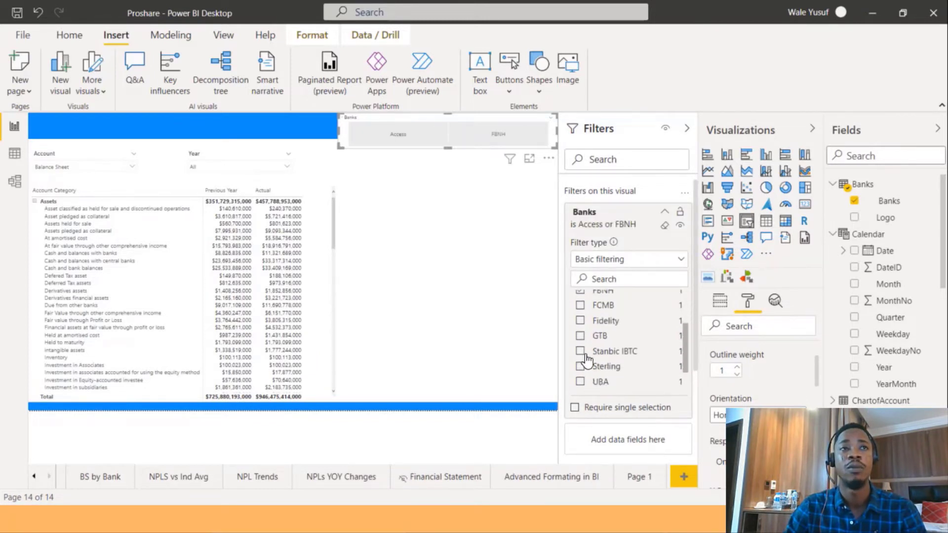
pyautogui.click(580, 336)
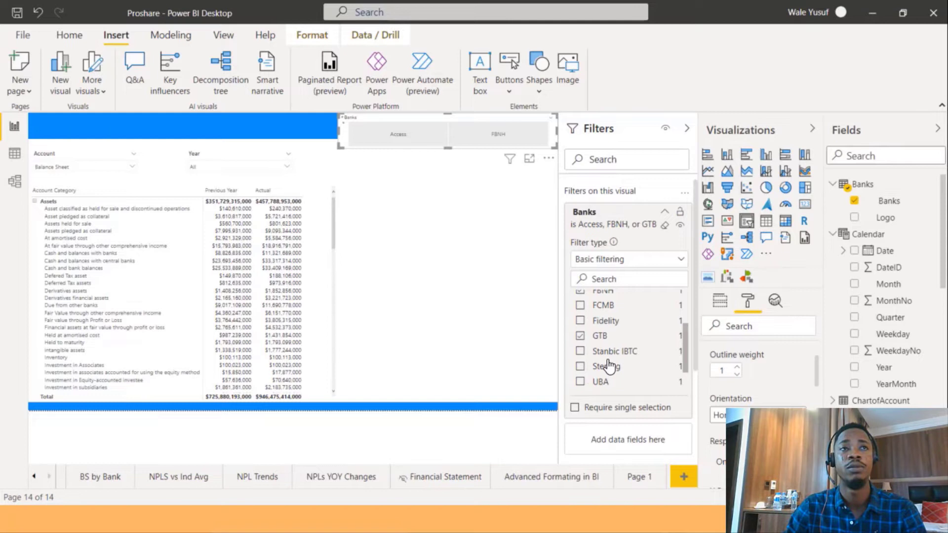
pyautogui.click(581, 382)
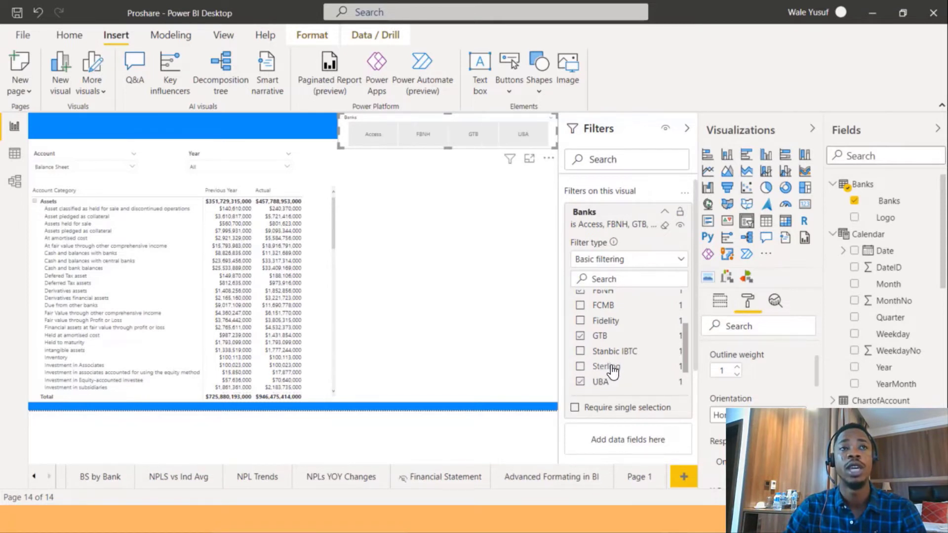
pyautogui.scroll(-1, 582, 382)
pyautogui.click(579, 387)
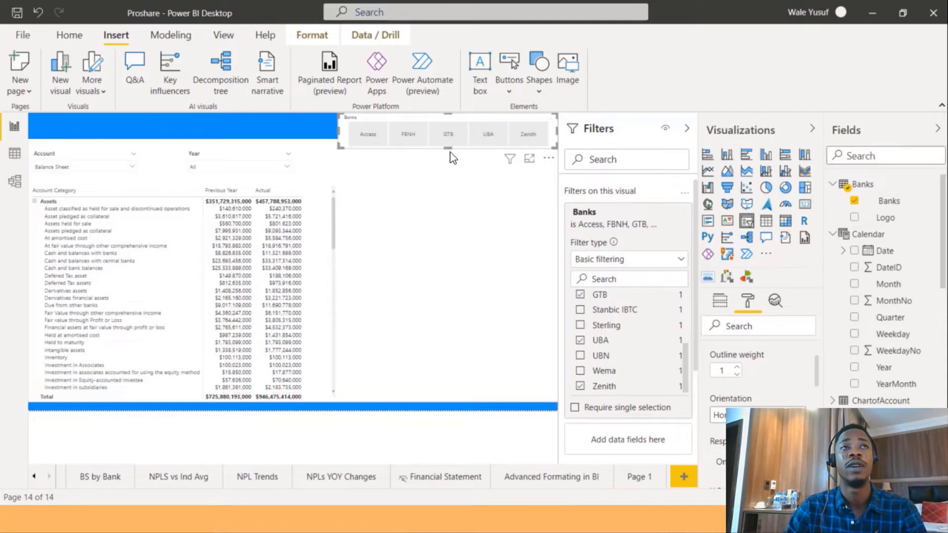
# Resize the Banks slicer so it sits inside the top blue banner.
pyautogui.moveTo(449, 148); pyautogui.dragTo(466, 133)
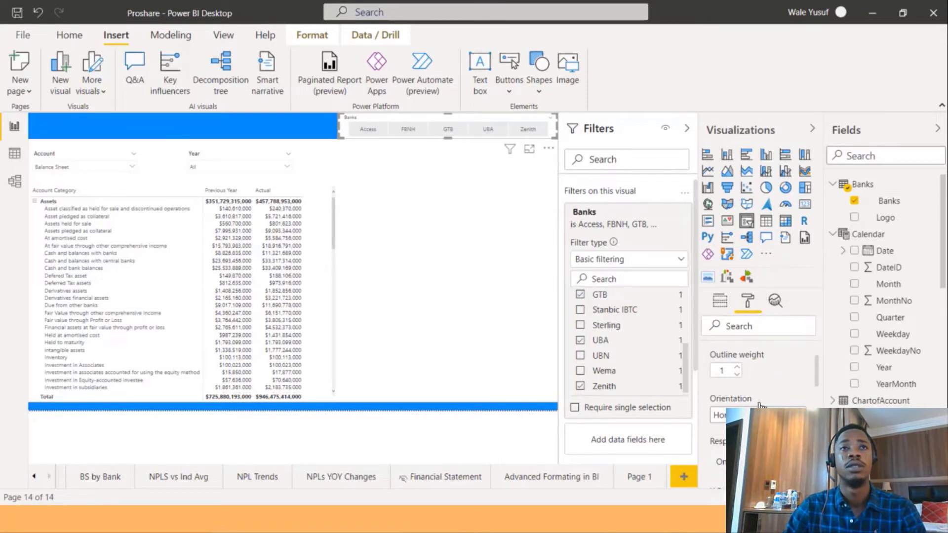
pyautogui.scroll(2, 764, 384)
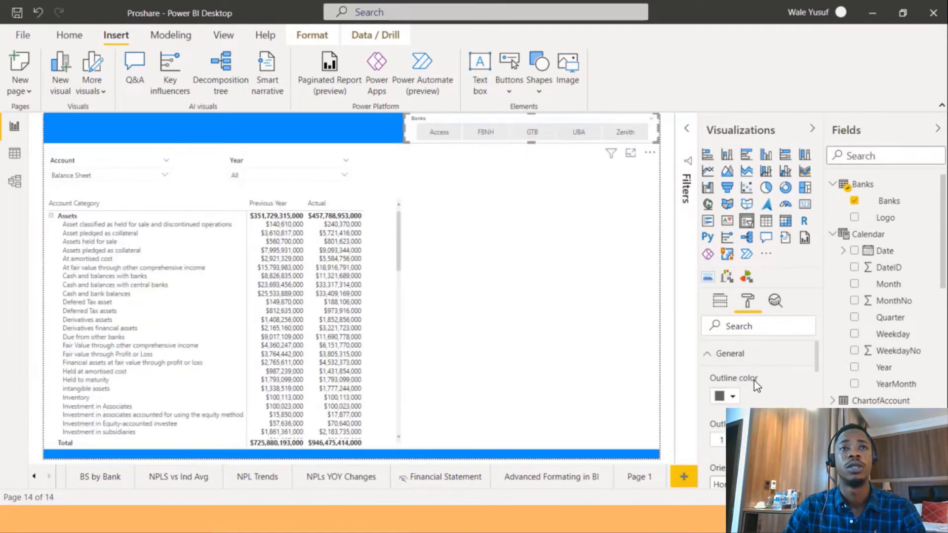
pyautogui.click(711, 353)
# Turn off the Banks slicer's background and its slicer header.
pyautogui.scroll(-2, 770, 376)
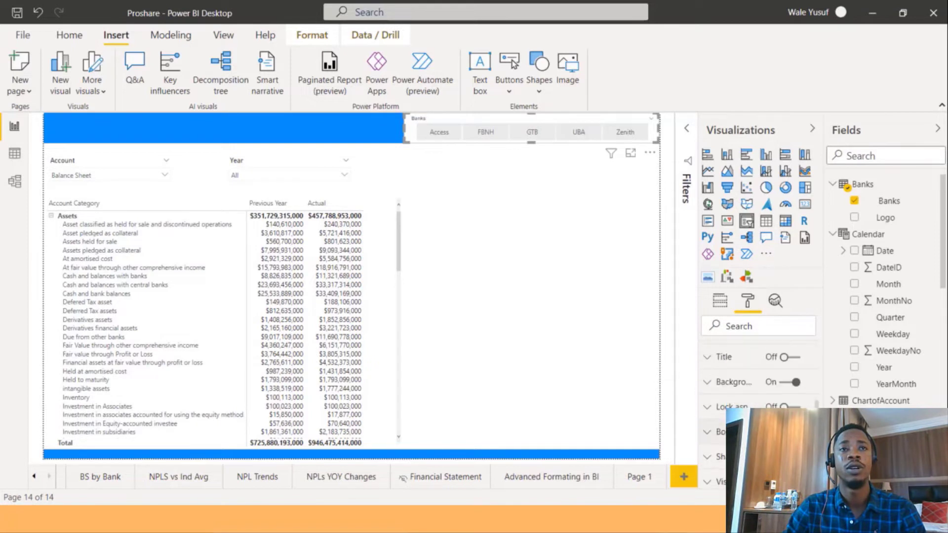
pyautogui.click(785, 379)
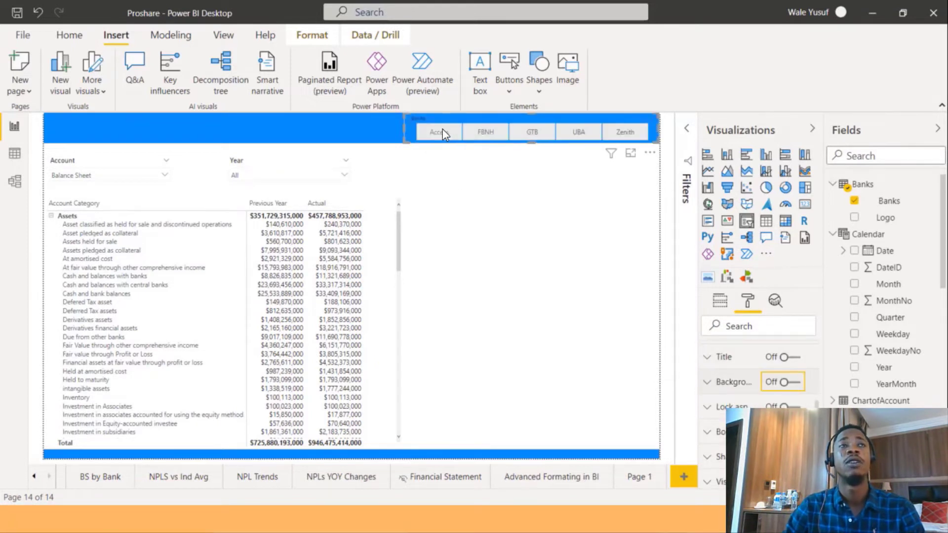
pyautogui.scroll(2, 784, 390)
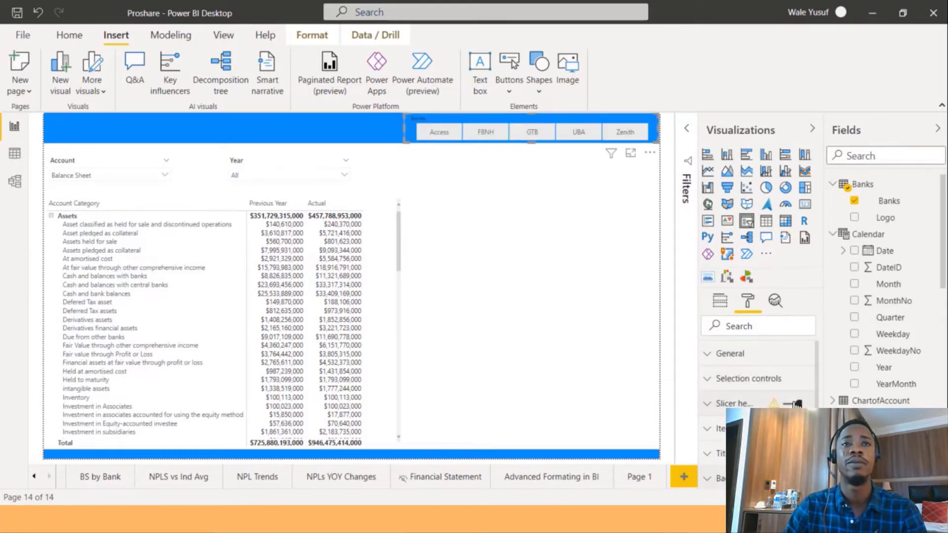
pyautogui.click(785, 403)
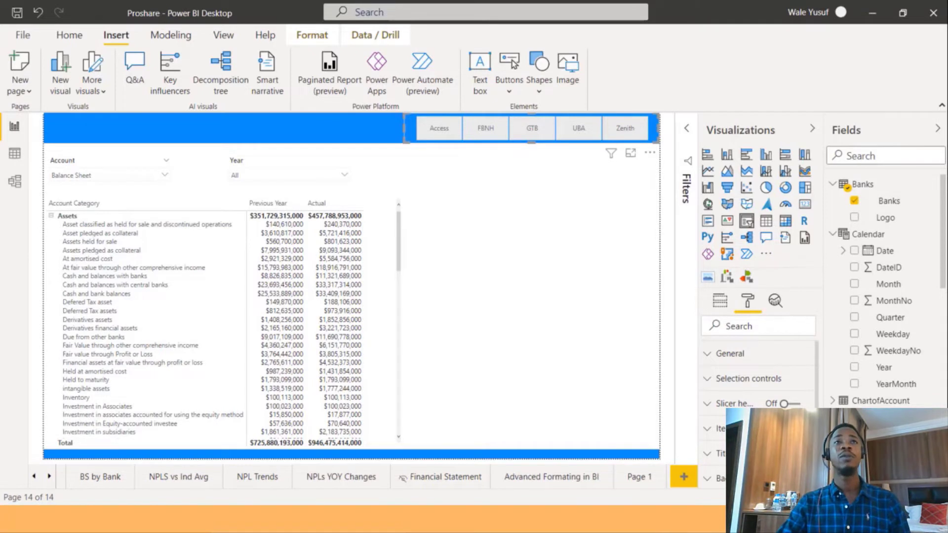
# Collapse the Banks and Calendar tables and create a new measure in the Consildated Banks table.
pyautogui.click(832, 184)
pyautogui.click(833, 201)
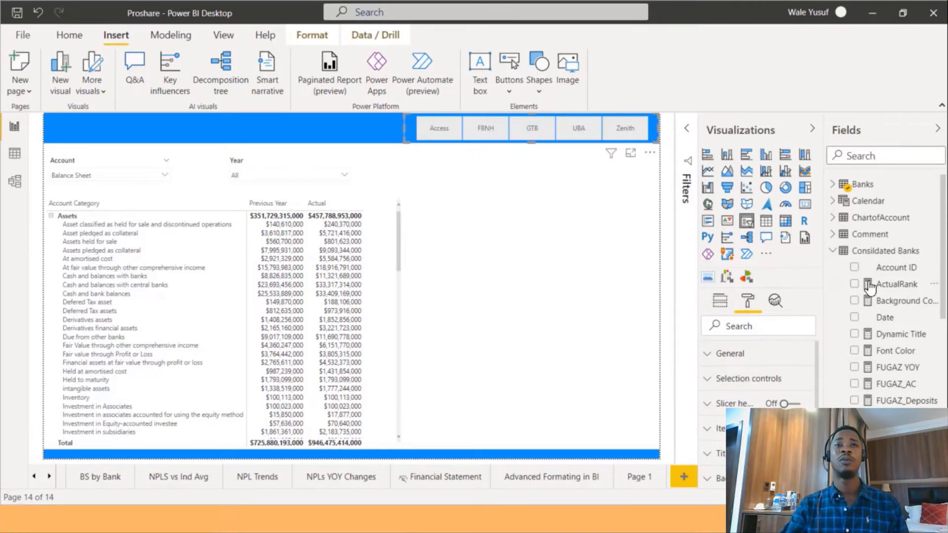
pyautogui.rightClick(871, 254)
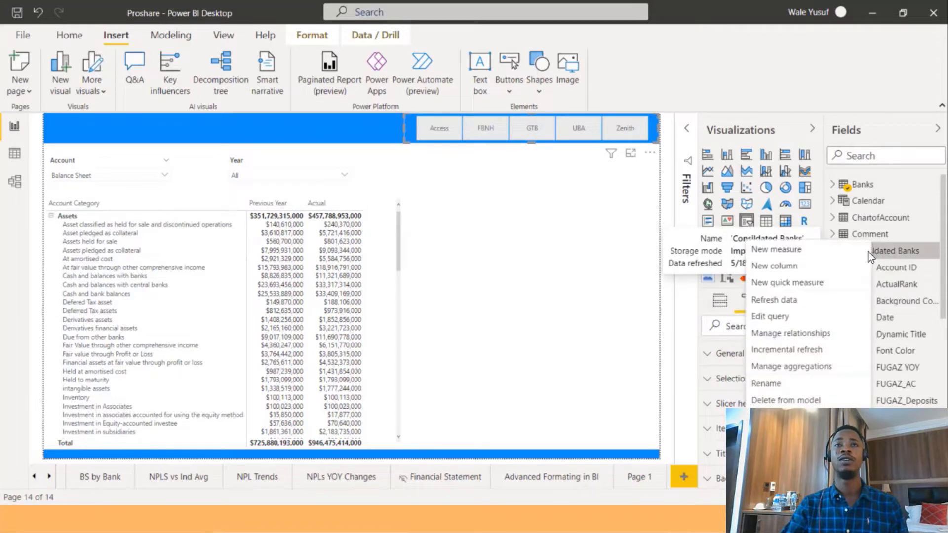
pyautogui.click(815, 255)
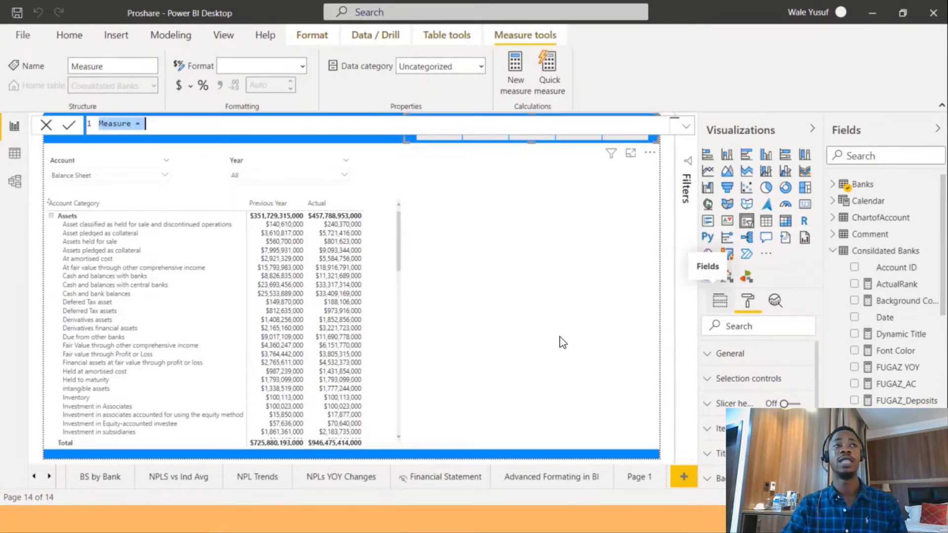
pyautogui.click(376, 131)
# Name the new measure Backgrd Color _test in the formula bar.
pyautogui.scroll(1, 373, 130)
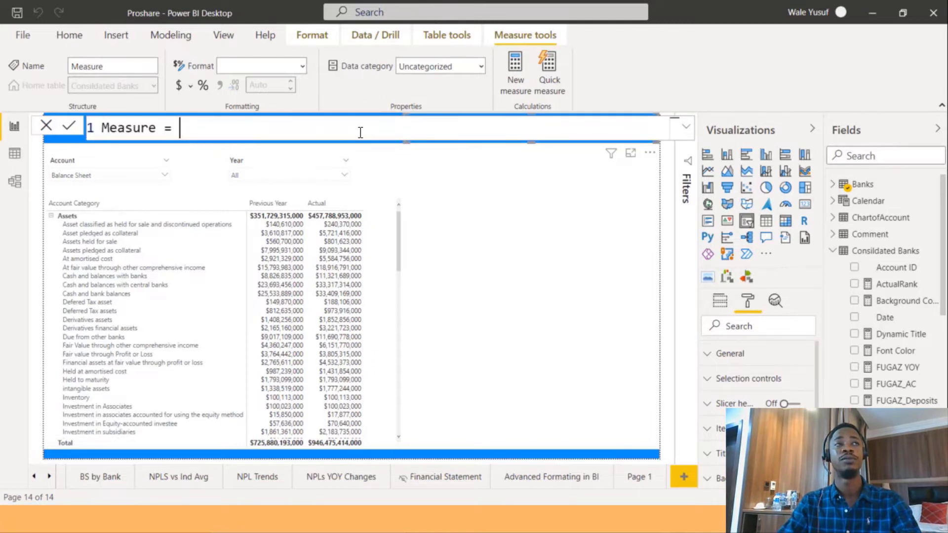
pyautogui.scroll(1, 359, 131)
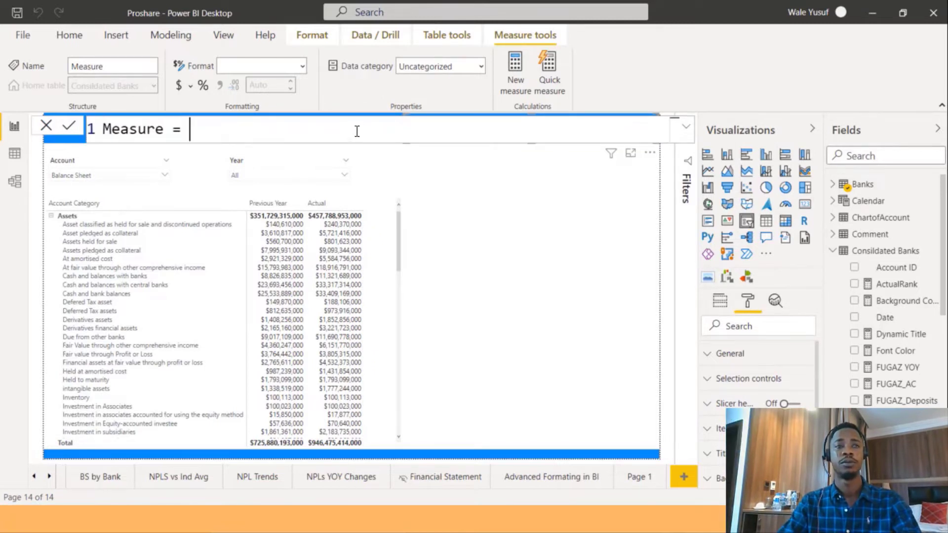
pyautogui.click(165, 132)
pyautogui.press('BackSpace')
pyautogui.press('BackSpace')
pyautogui.press('BackSpace')
pyautogui.press('BackSpace')
pyautogui.press('BackSpace')
pyautogui.press('BackSpace')
pyautogui.press('BackSpace')
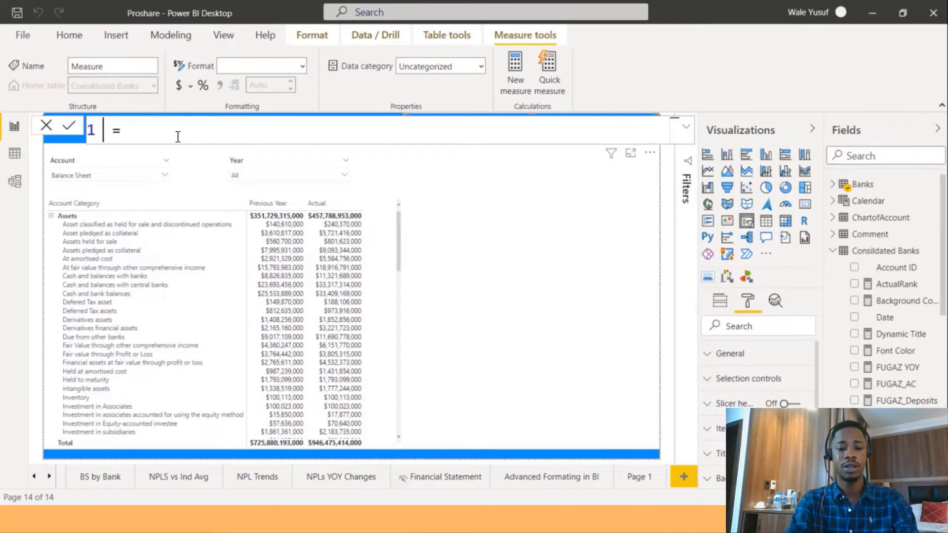
pyautogui.write('Back C')
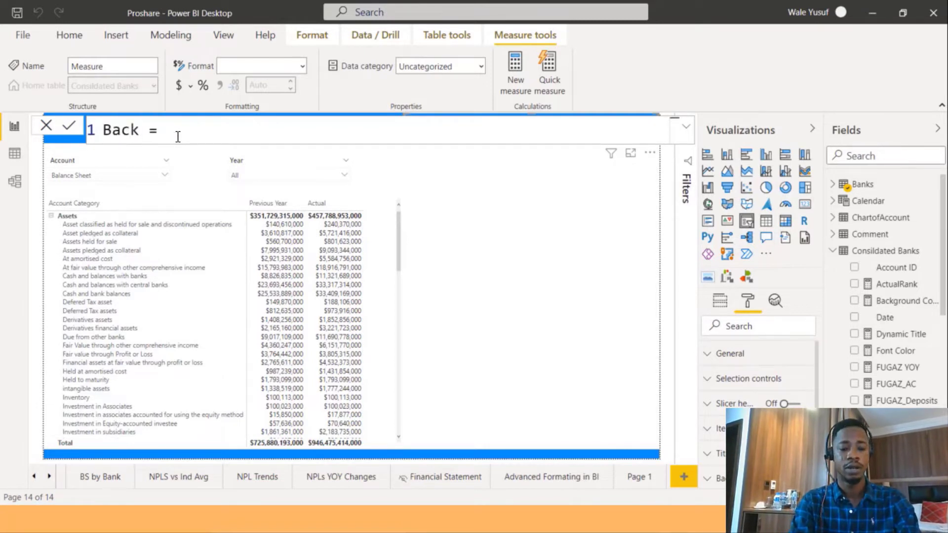
pyautogui.press('BackSpace')
pyautogui.write('grd')
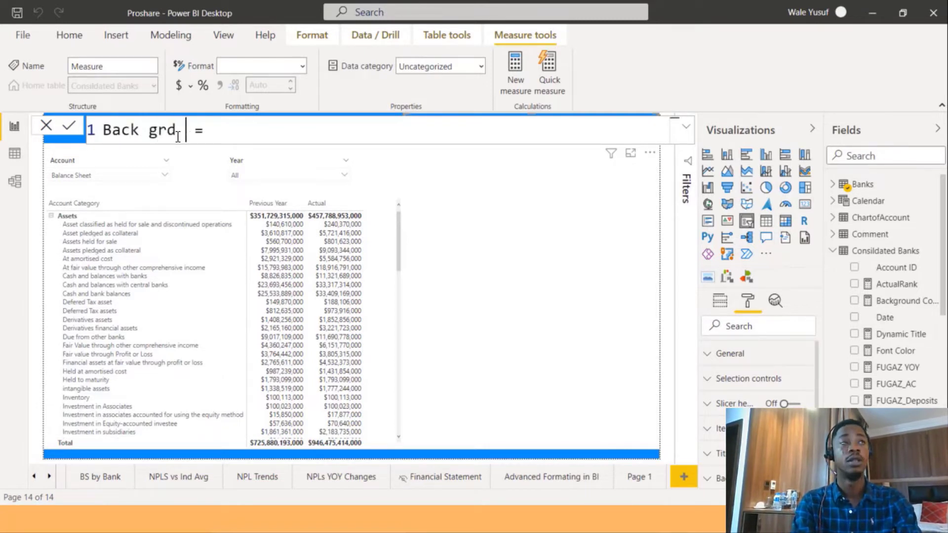
pyautogui.press('BackSpace')
pyautogui.press('BackSpace')
pyautogui.press('BackSpace')
pyautogui.press('BackSpace')
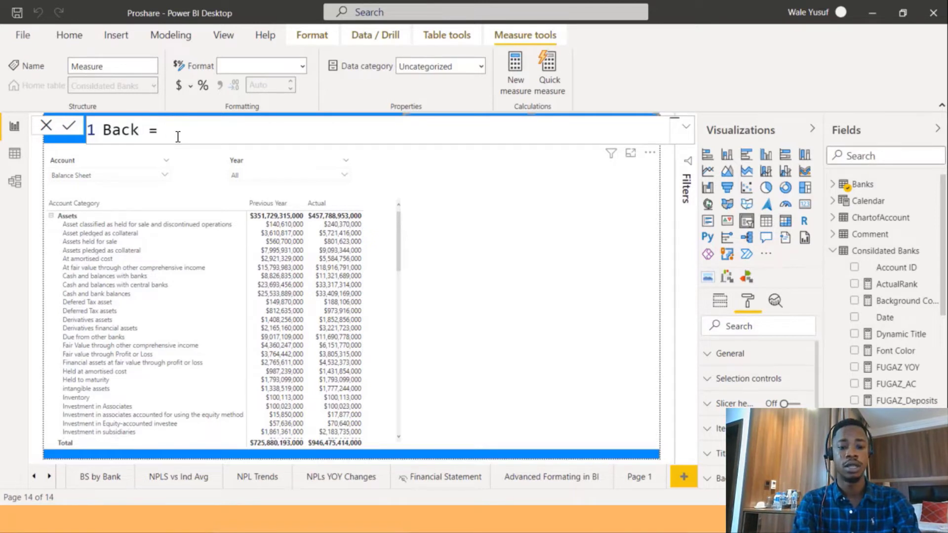
pyautogui.write('grd Color ')
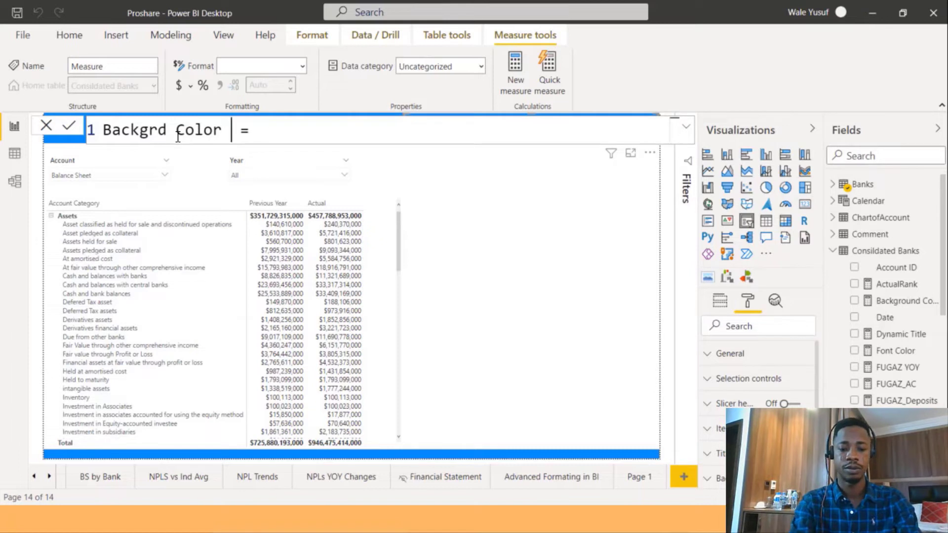
pyautogui.write('_test')
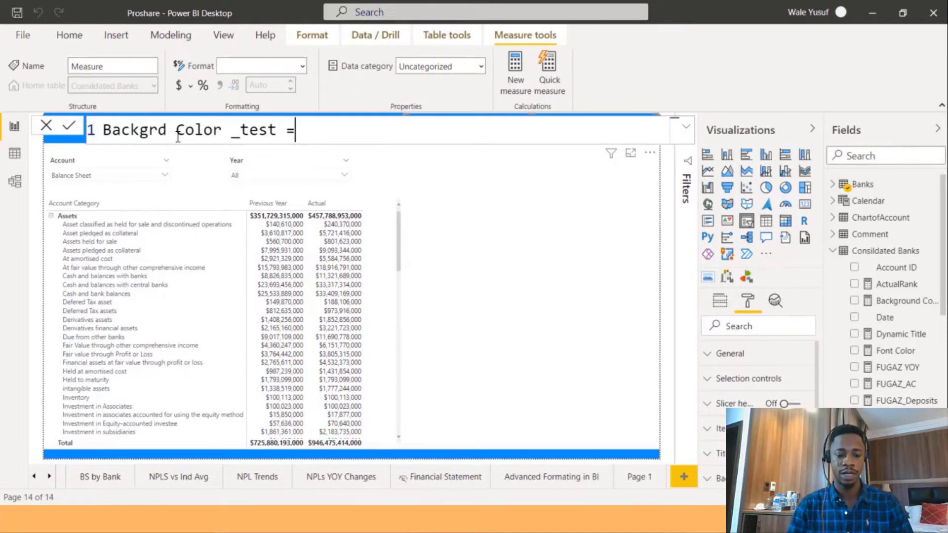
# Begin the Backgrd Color _test formula with the SWITCH function and start a new line.
pyautogui.write('SW')
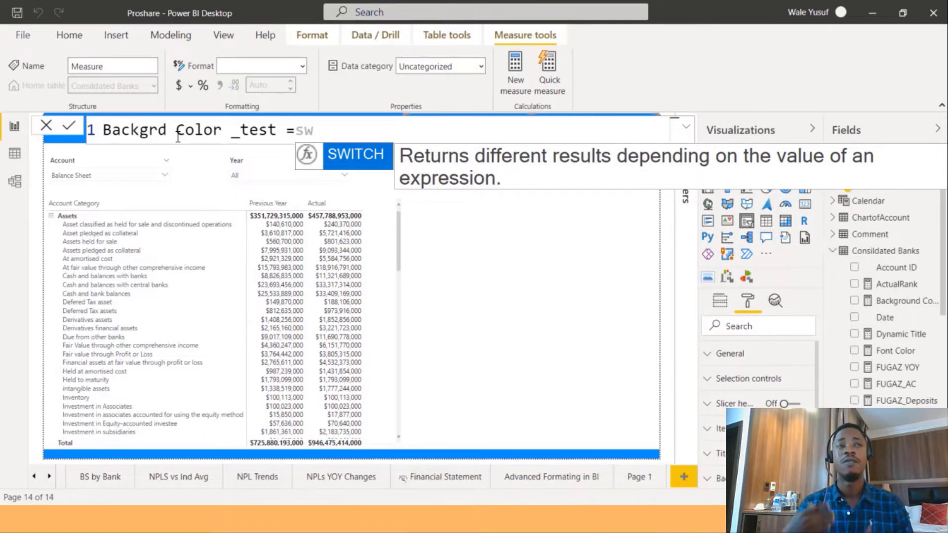
pyautogui.press('Tab')
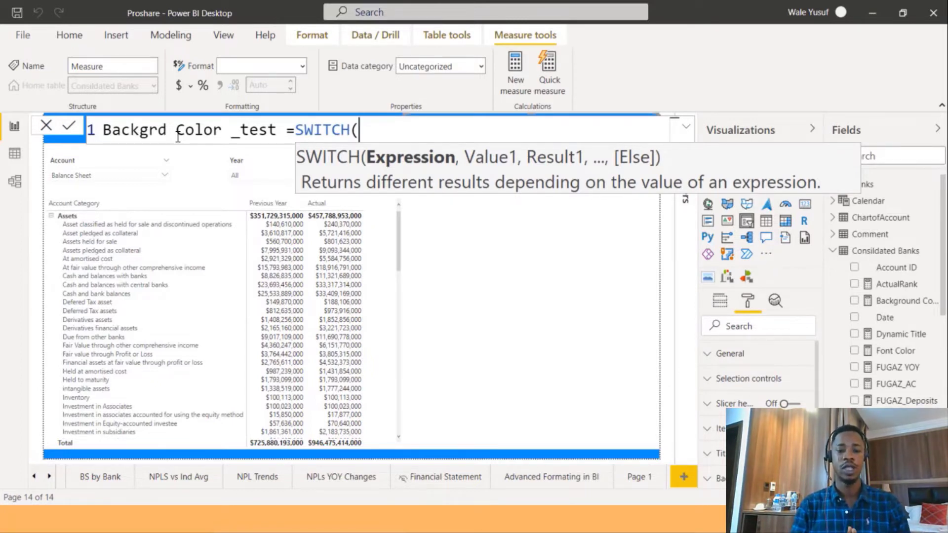
pyautogui.hotkey('shift', 'Return')
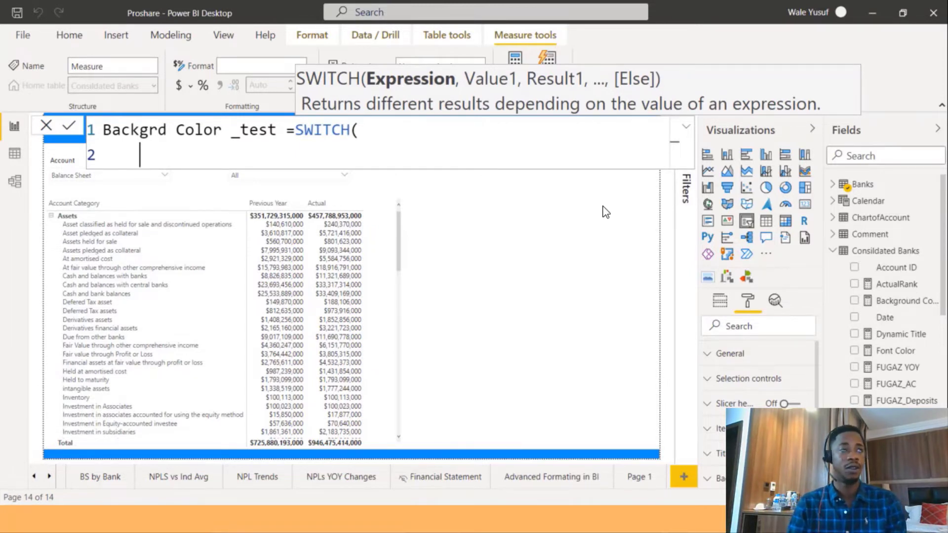
# Enter SELECTEDVALUE(Banks[ Banks]) as the SWITCH expression, followed by a comma and a new line.
pyautogui.press('Tab')
pyautogui.write('sele')
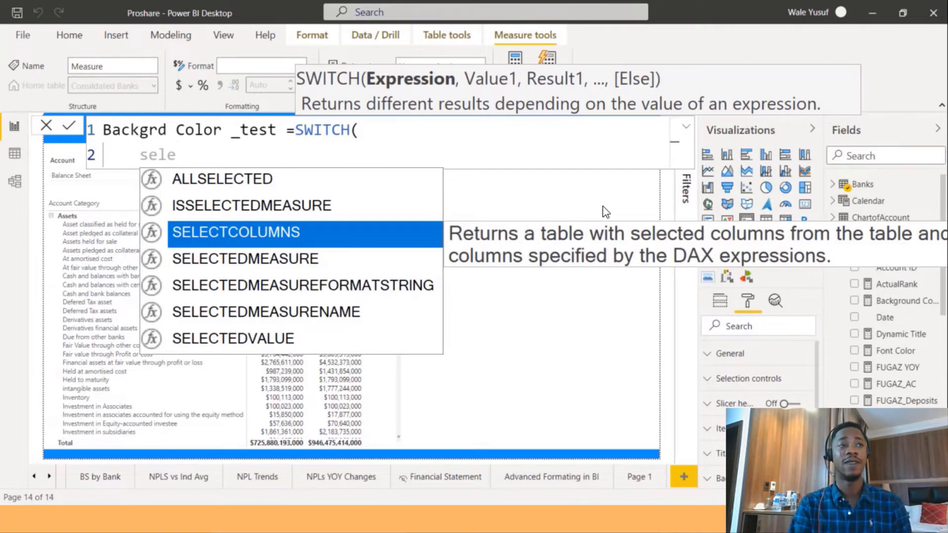
pyautogui.press('Down')
pyautogui.press('Down')
pyautogui.press('Down')
pyautogui.press('Down')
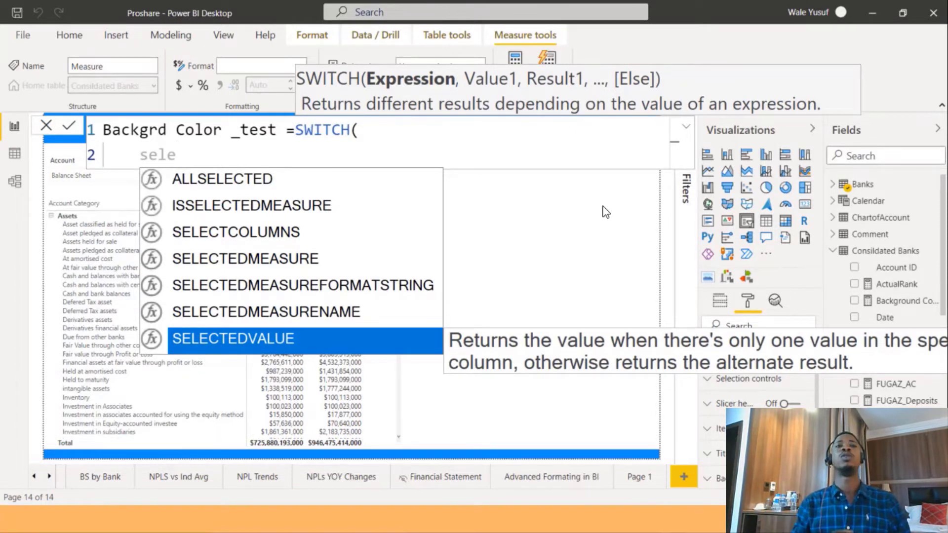
pyautogui.press('Tab')
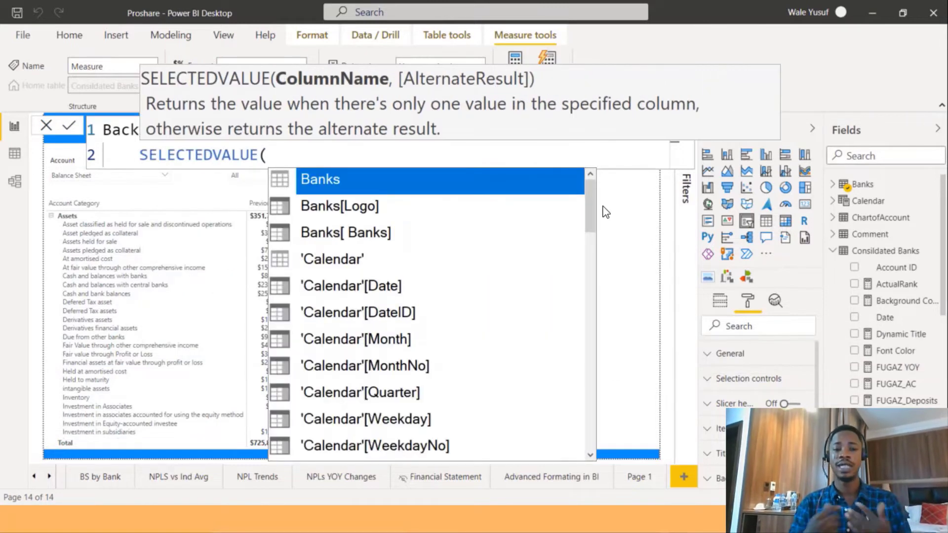
pyautogui.write('bank')
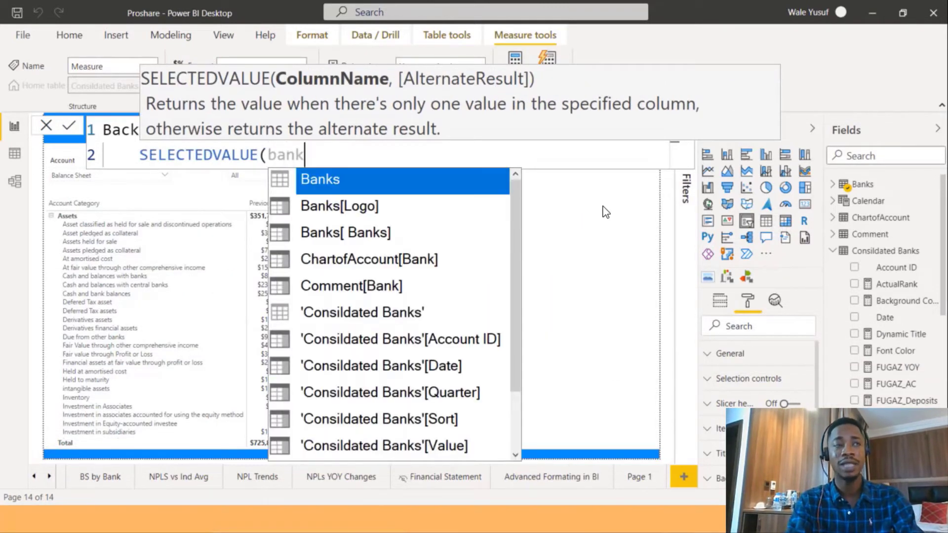
pyautogui.press('Down')
pyautogui.press('Down')
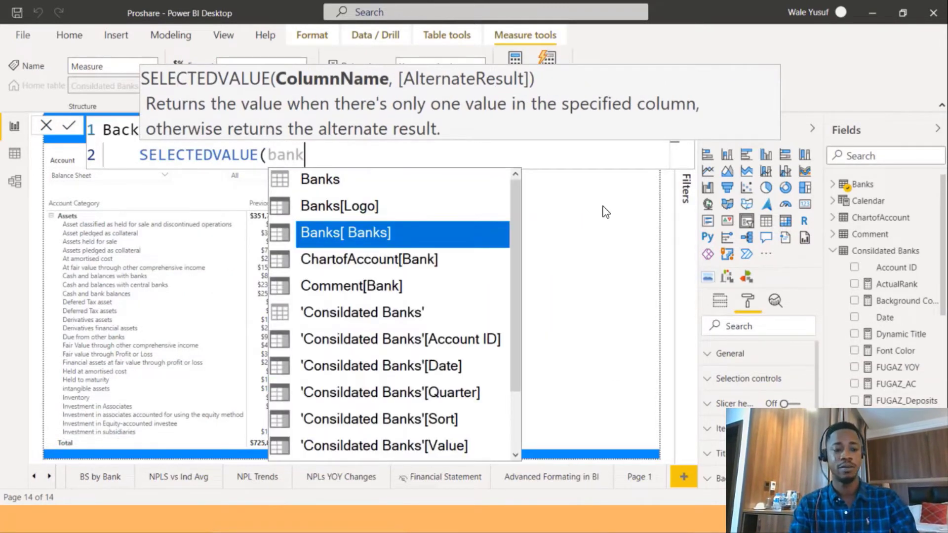
pyautogui.press('Tab')
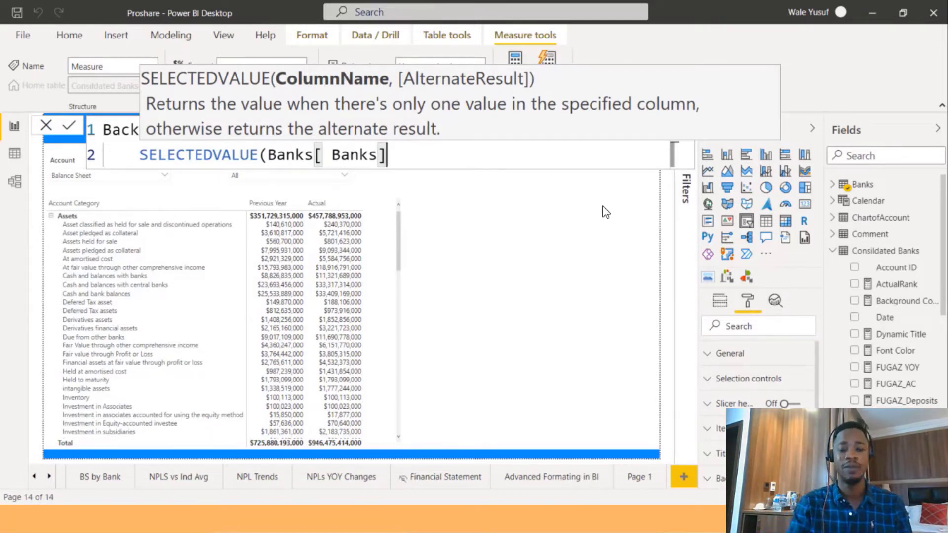
pyautogui.write('),')
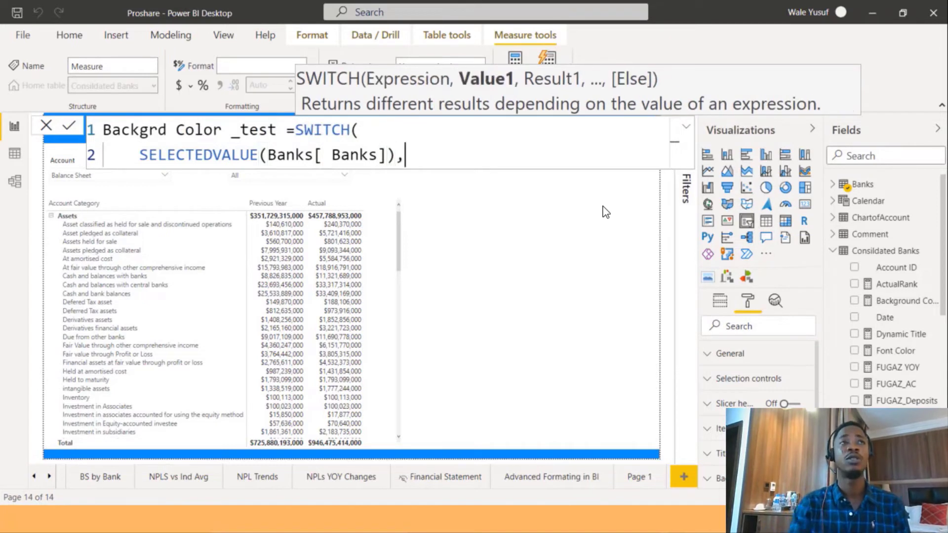
pyautogui.hotkey('shift', 'Return')
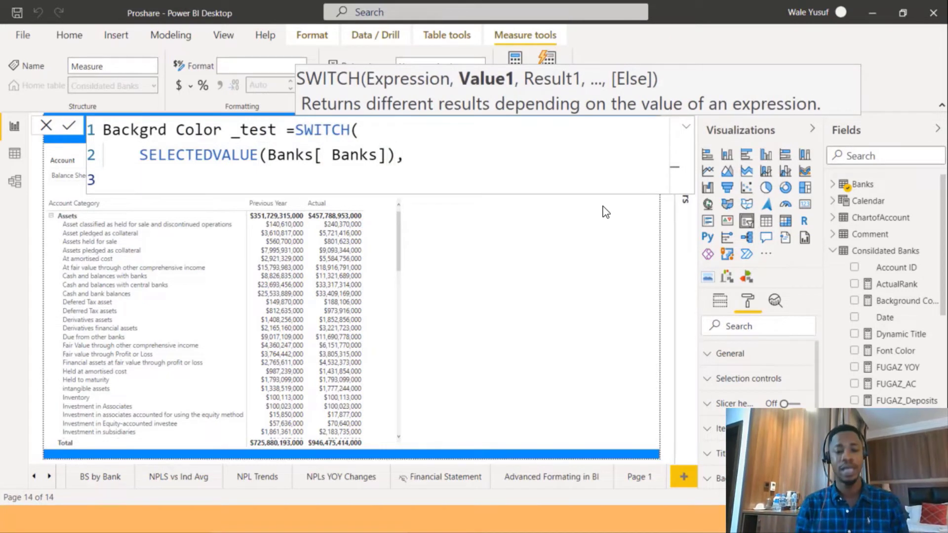
# Add the first SWITCH case mapping "Access" to the colour "#061662", then start a new line.
pyautogui.write('"A')
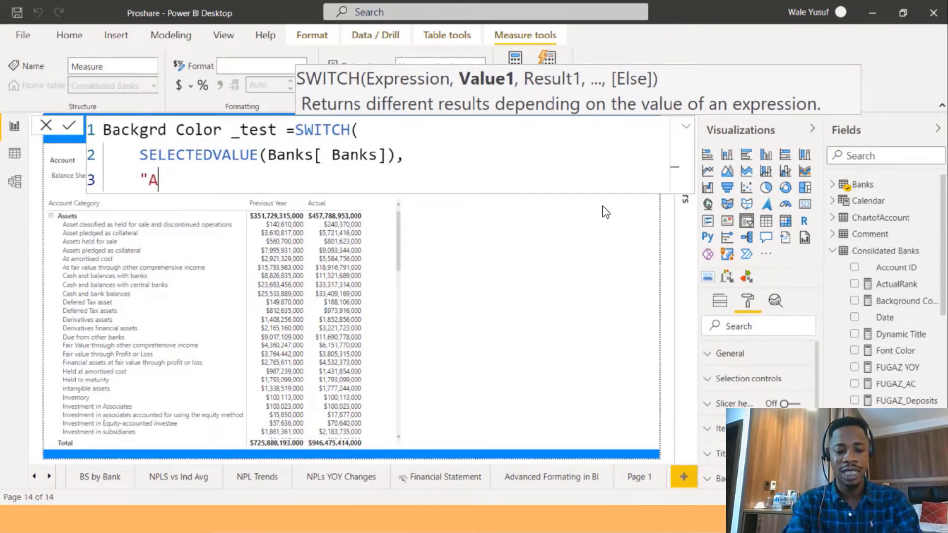
pyautogui.write('ccess"')
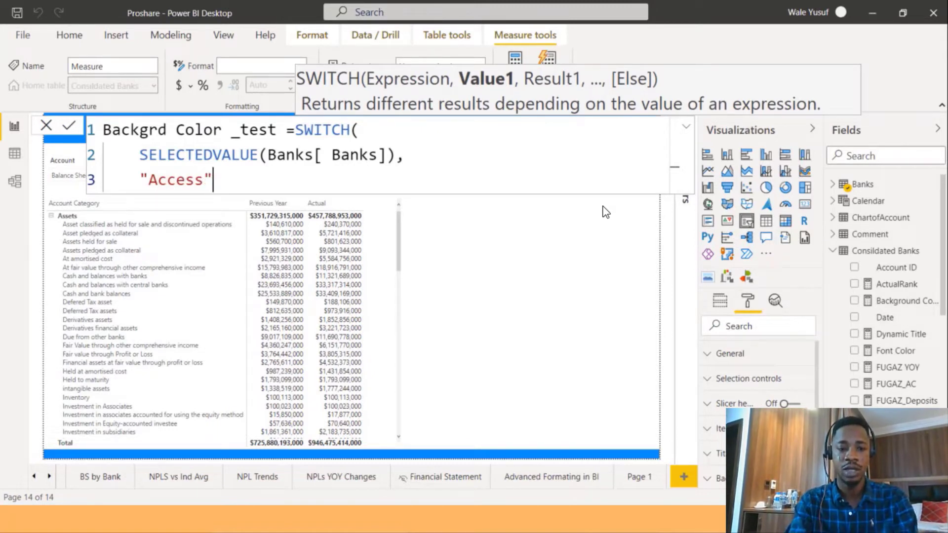
pyautogui.write(',')
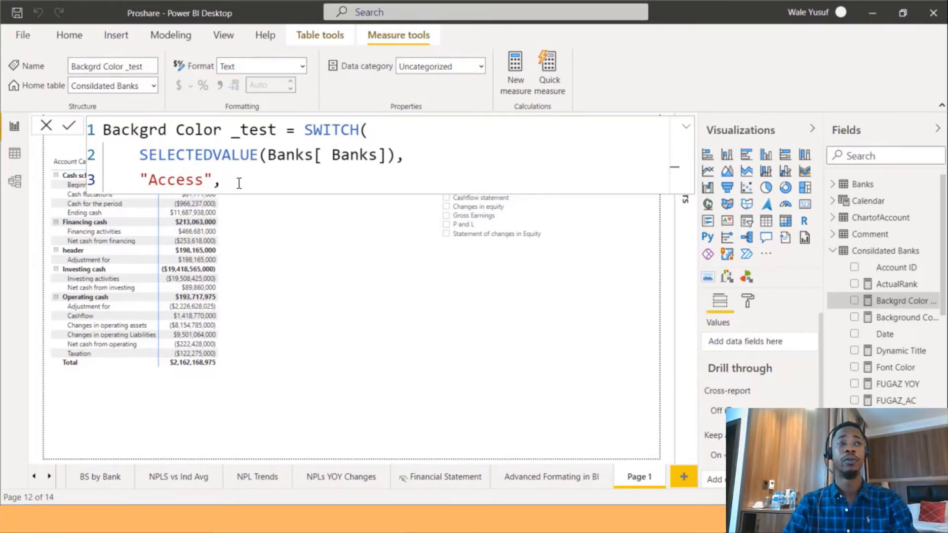
pyautogui.write('"Bl')
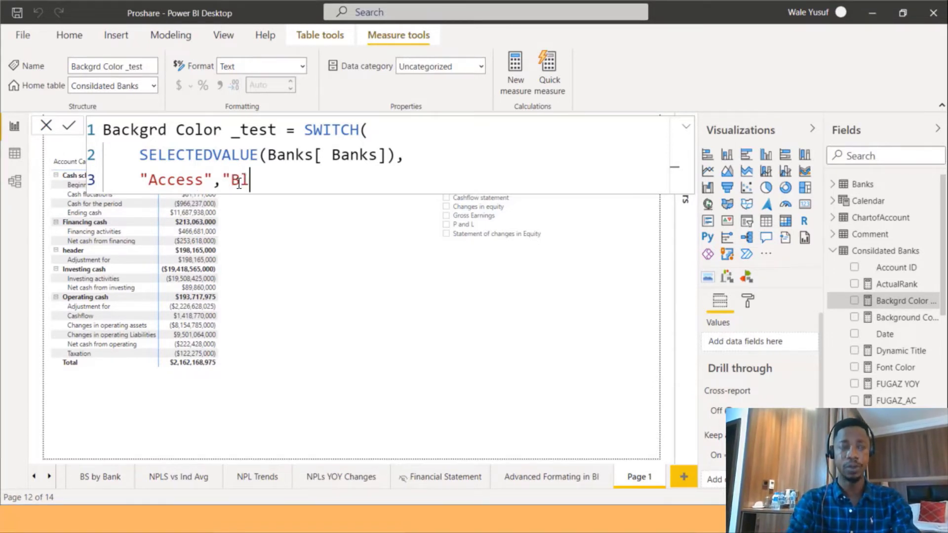
pyautogui.write('ue"')
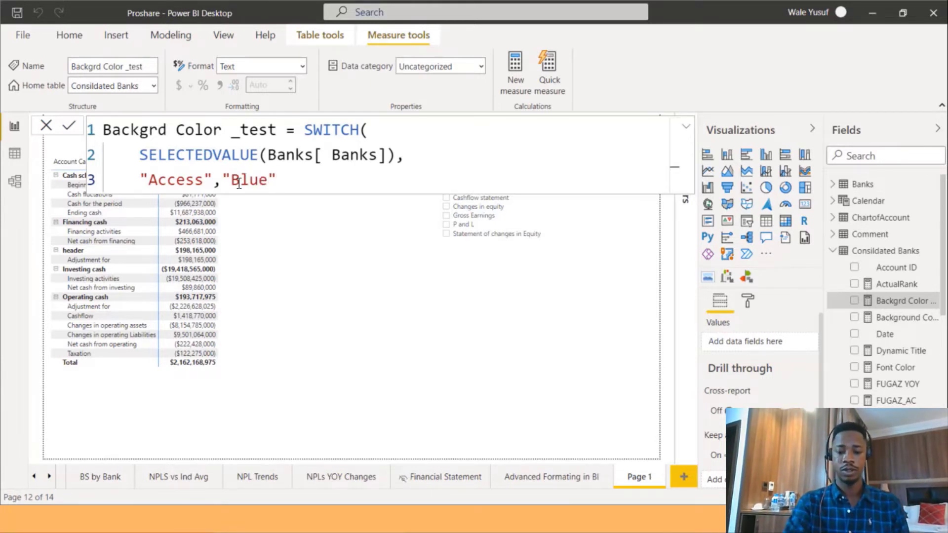
pyautogui.write(')')
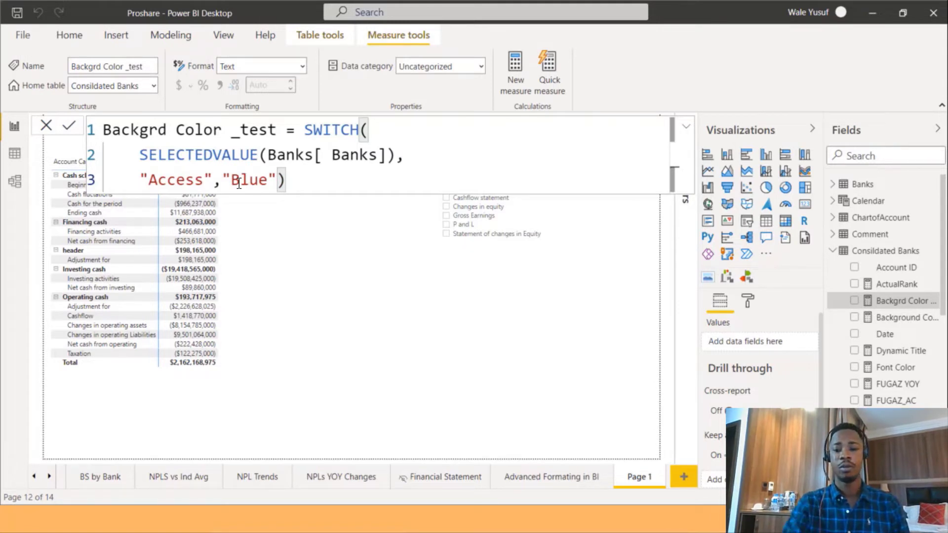
pyautogui.press('BackSpace')
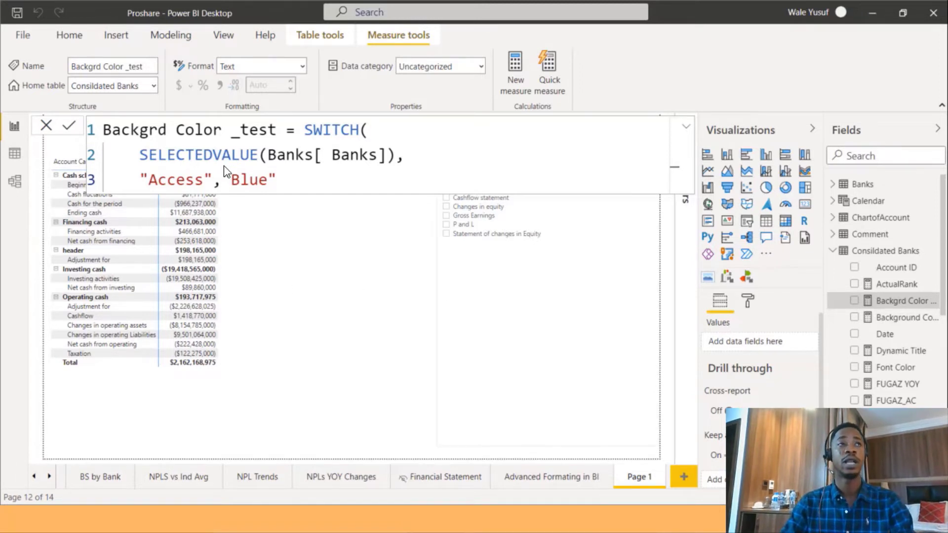
pyautogui.click(270, 181)
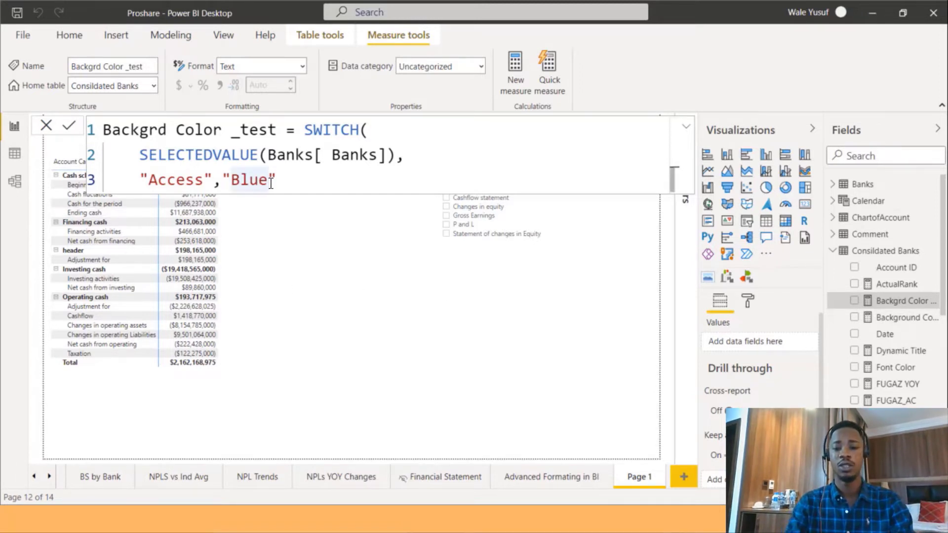
pyautogui.press('BackSpace')
pyautogui.press('BackSpace')
pyautogui.press('BackSpace')
pyautogui.press('BackSpace')
pyautogui.write('#061662')
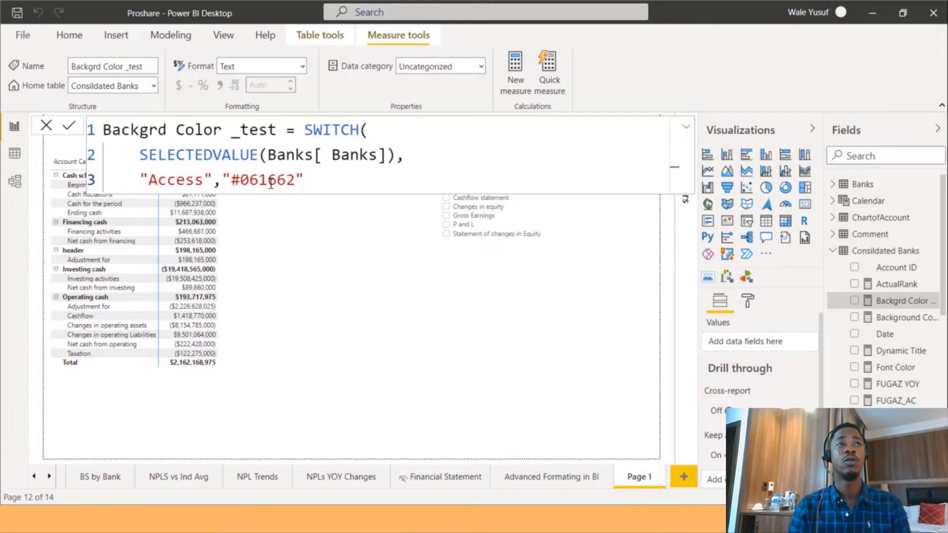
pyautogui.click(318, 180)
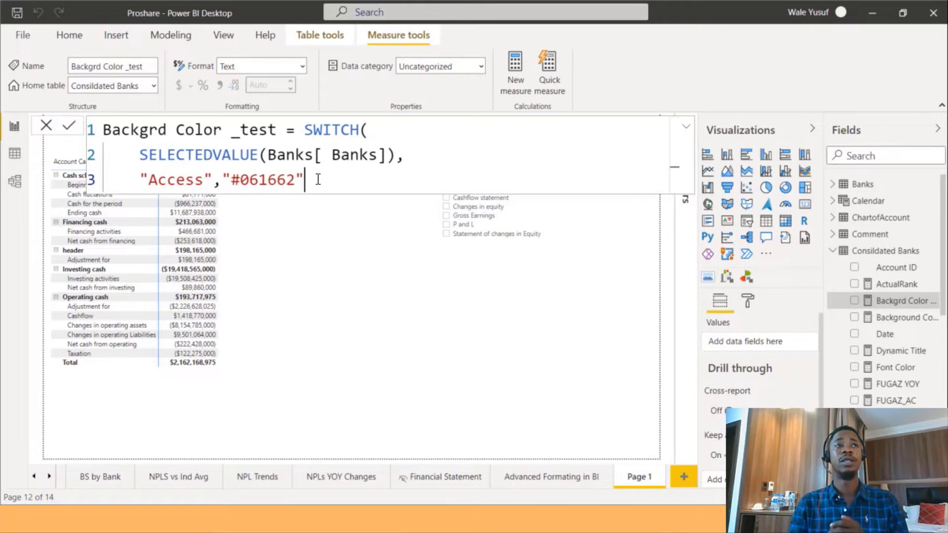
pyautogui.write(',')
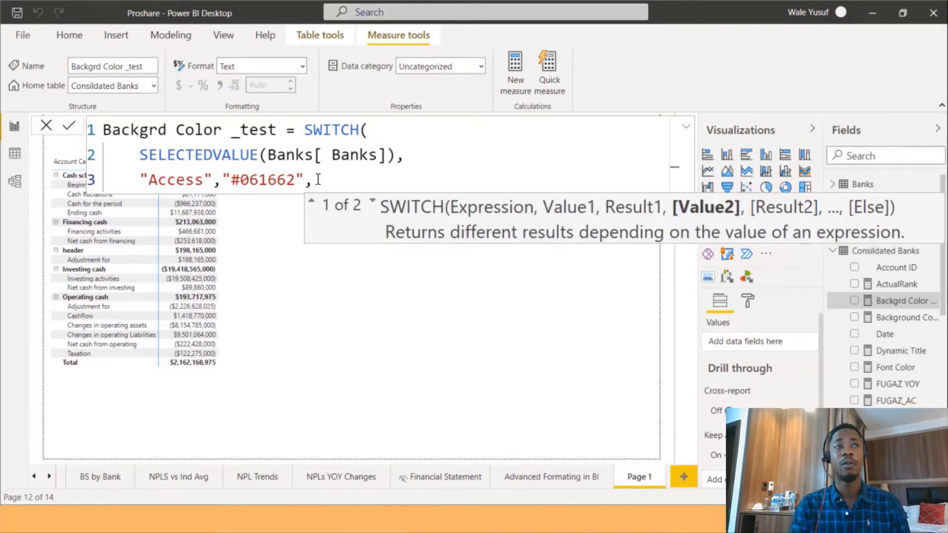
pyautogui.hotkey('shift', 'Return')
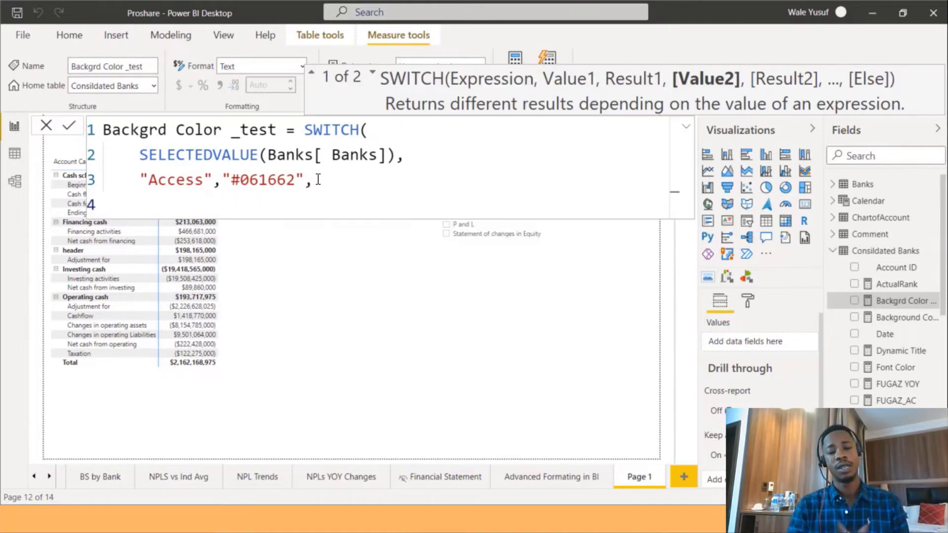
# Add the SWITCH case mapping "UBA" to "Red" and start a new line.
pyautogui.write('"')
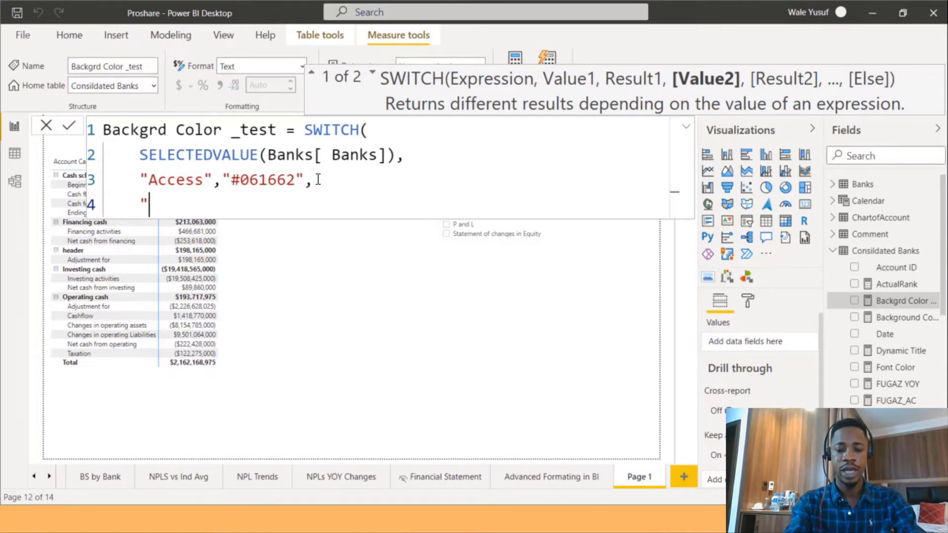
pyautogui.write('UBA"')
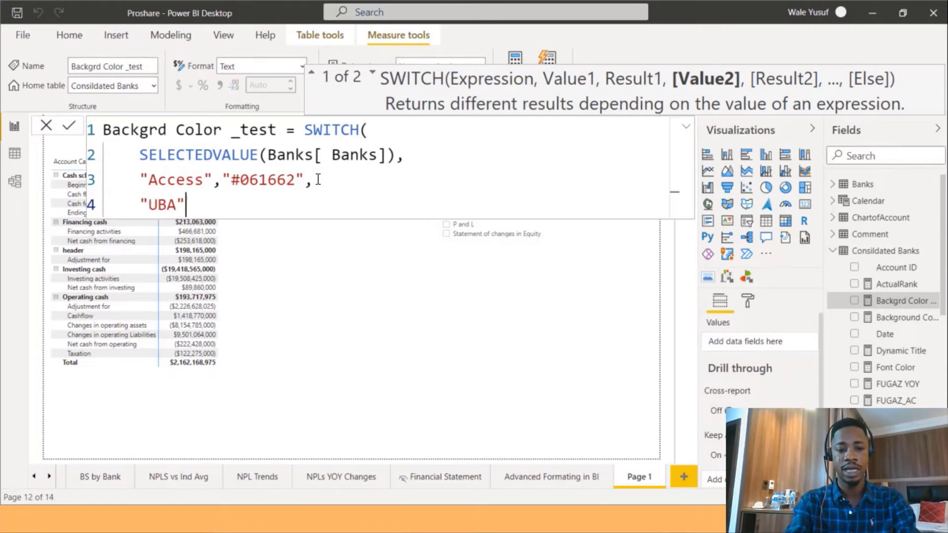
pyautogui.write(', ')
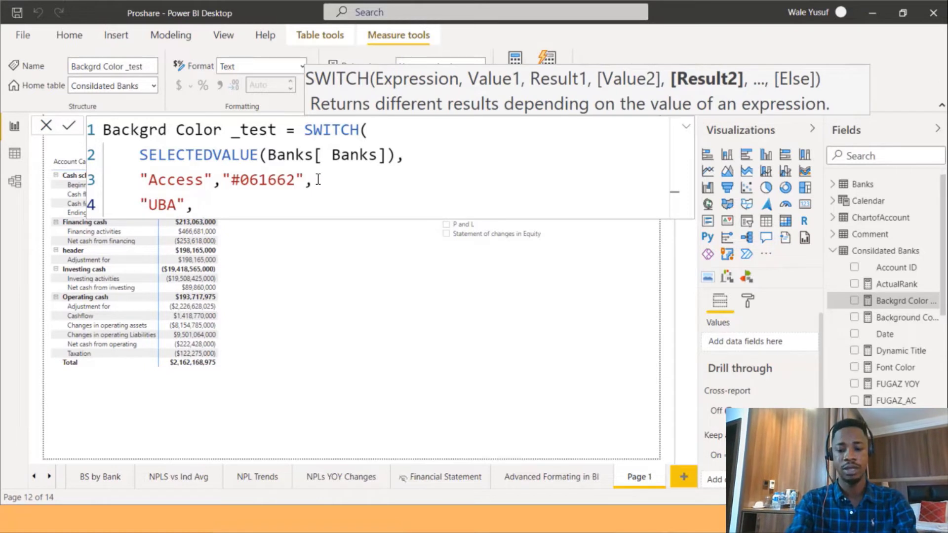
pyautogui.write('"Red')
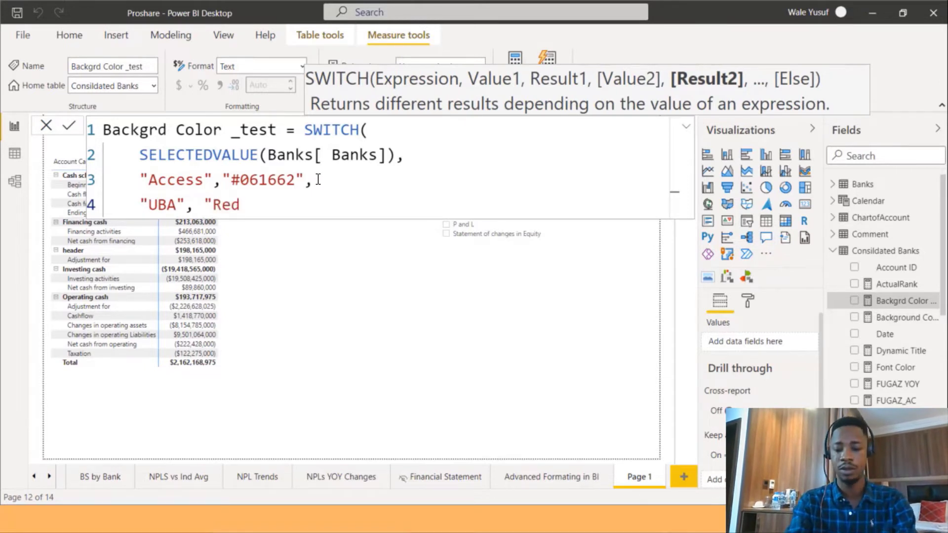
pyautogui.write('",')
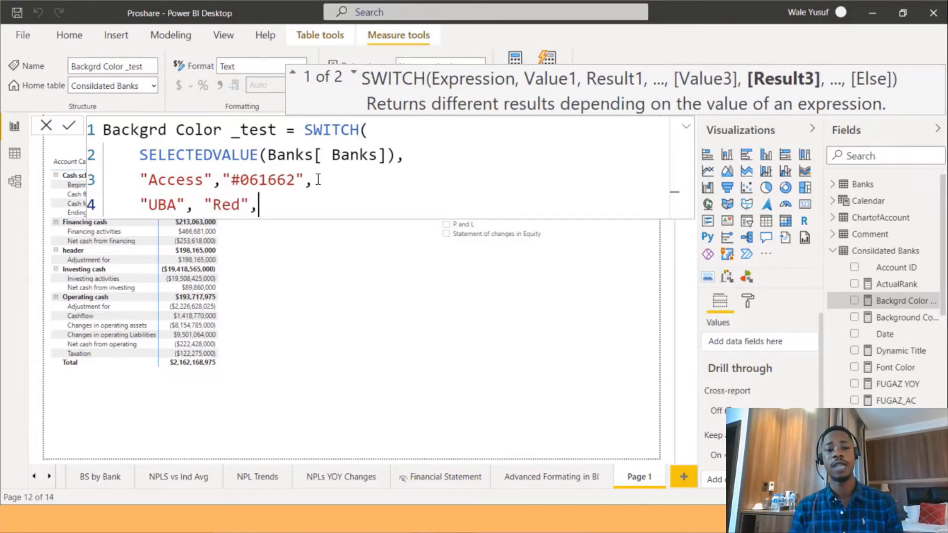
pyautogui.hotkey('shift', 'Return')
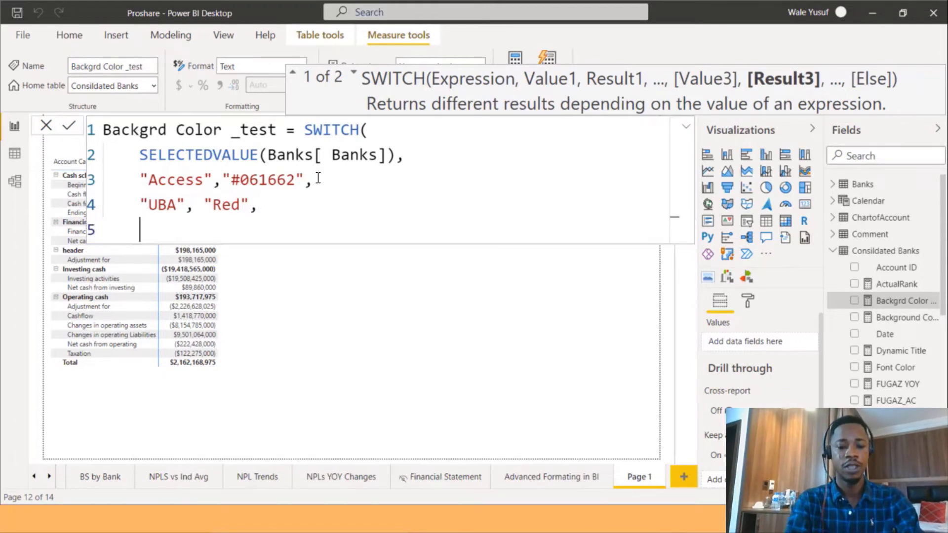
# Add the SWITCH case mapping "GTB" to "Orange", ending with a comma.
pyautogui.write('GTB')
pyautogui.press('Escape')
pyautogui.press('BackSpace')
pyautogui.press('BackSpace')
pyautogui.press('BackSpace')
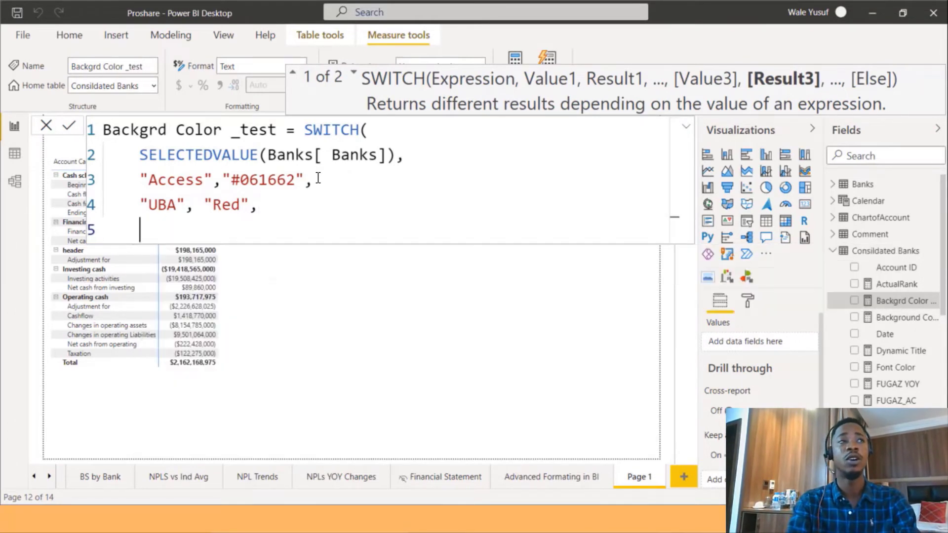
pyautogui.write('"G')
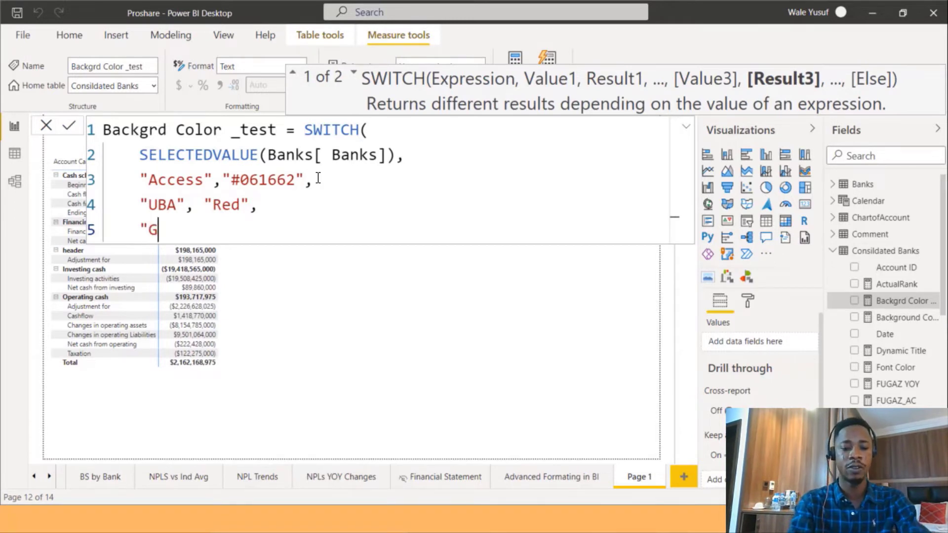
pyautogui.write('TB",')
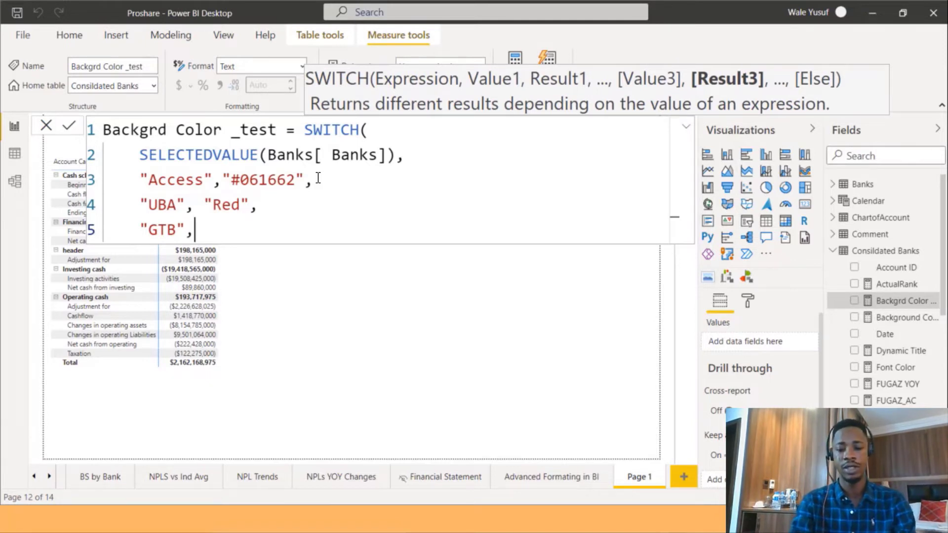
pyautogui.write('"Or')
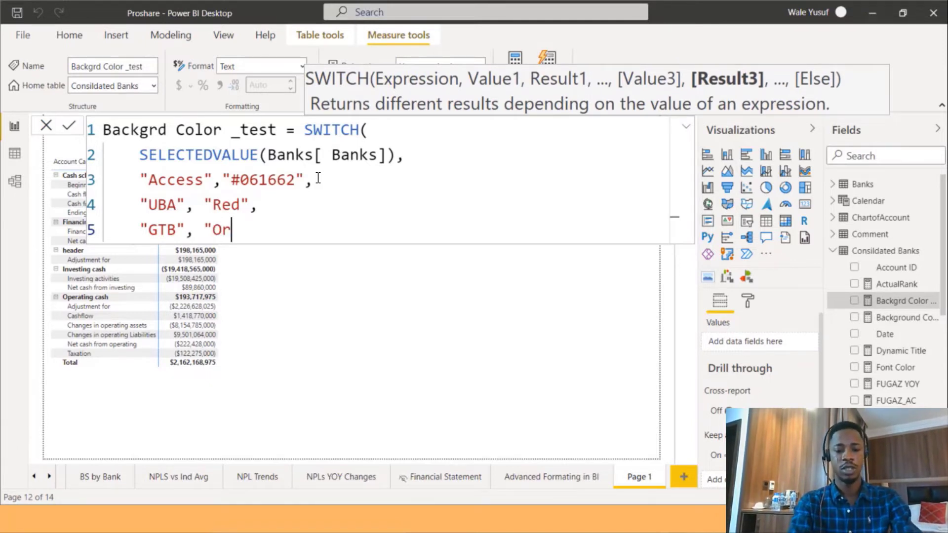
pyautogui.write('ange"')
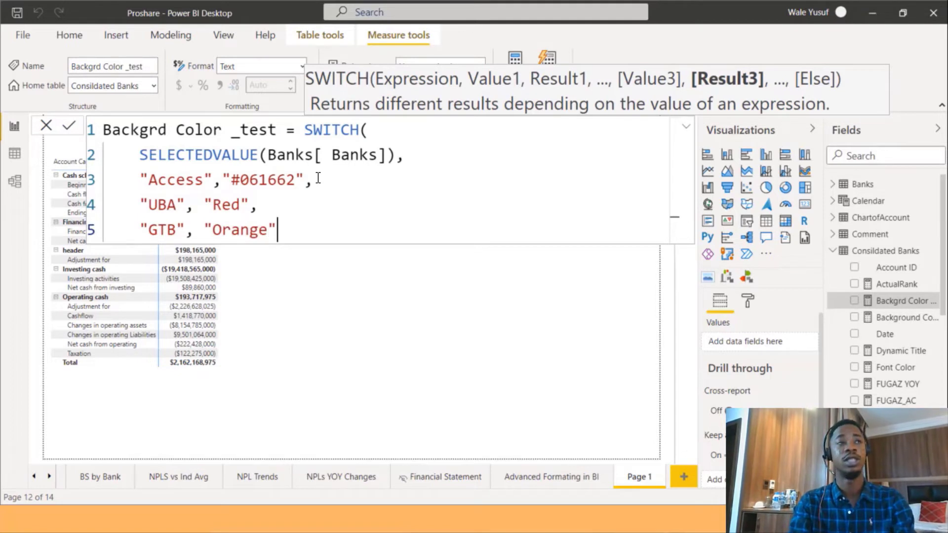
pyautogui.write(',')
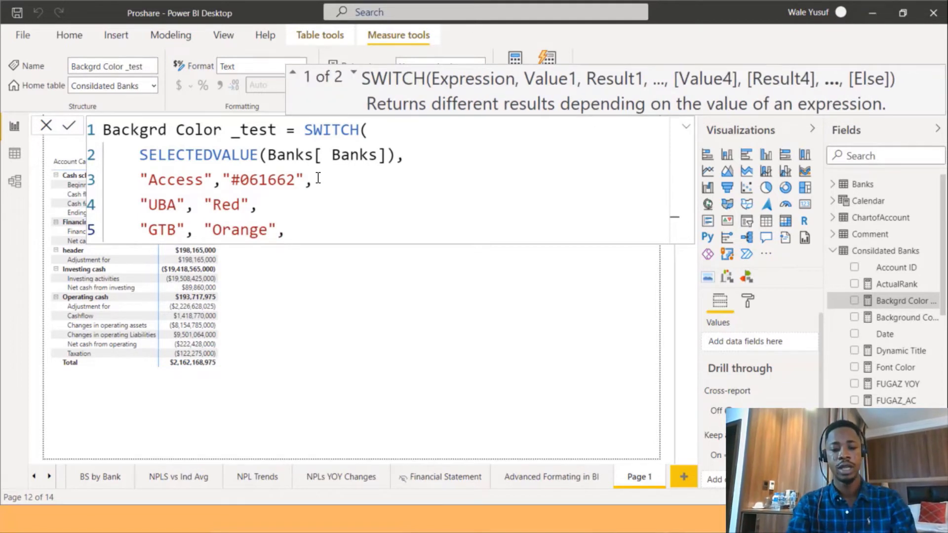
# Add the SWITCH case mapping "Zenith" to "Brown" on a new line, ending with a comma, and start another line.
pyautogui.press('Return')
pyautogui.write('Z')
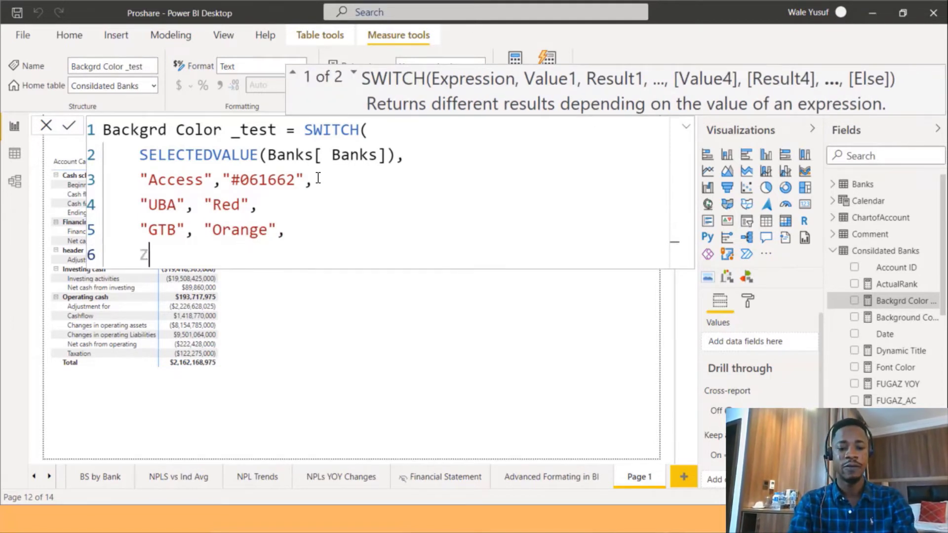
pyautogui.write('en')
pyautogui.press('BackSpace')
pyautogui.press('BackSpace')
pyautogui.press('BackSpace')
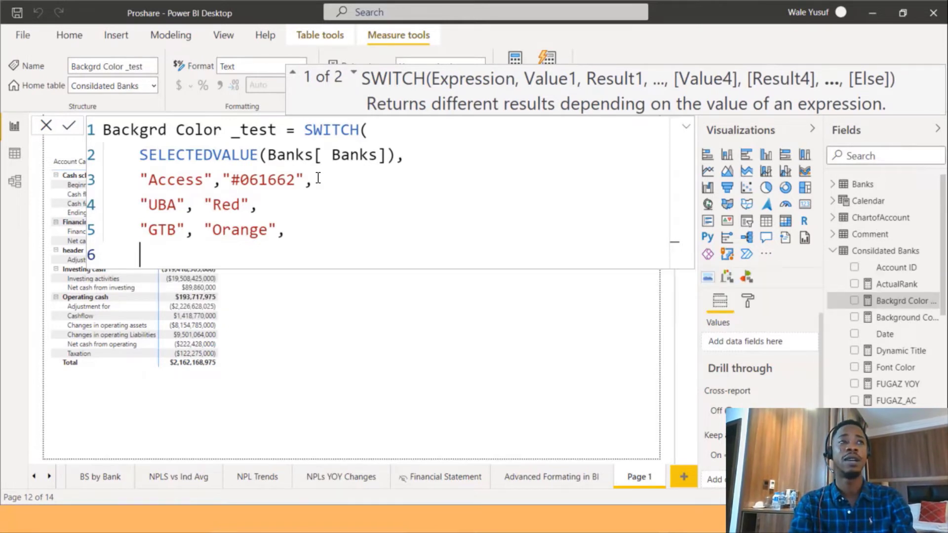
pyautogui.write('"')
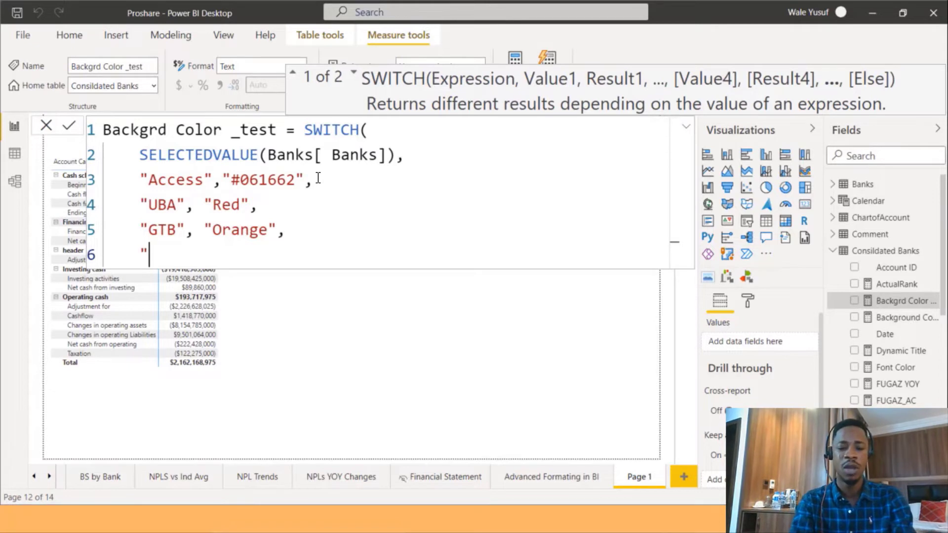
pyautogui.write('Z')
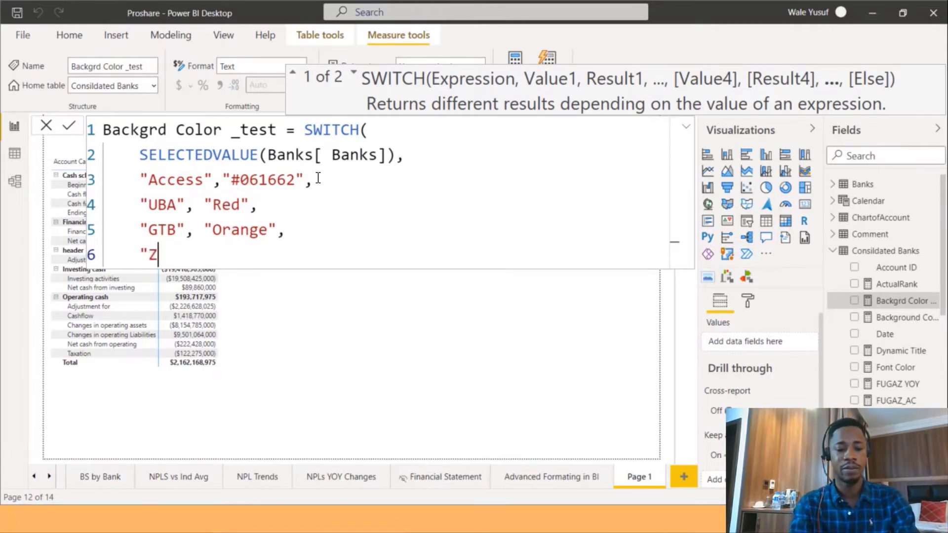
pyautogui.write('enith')
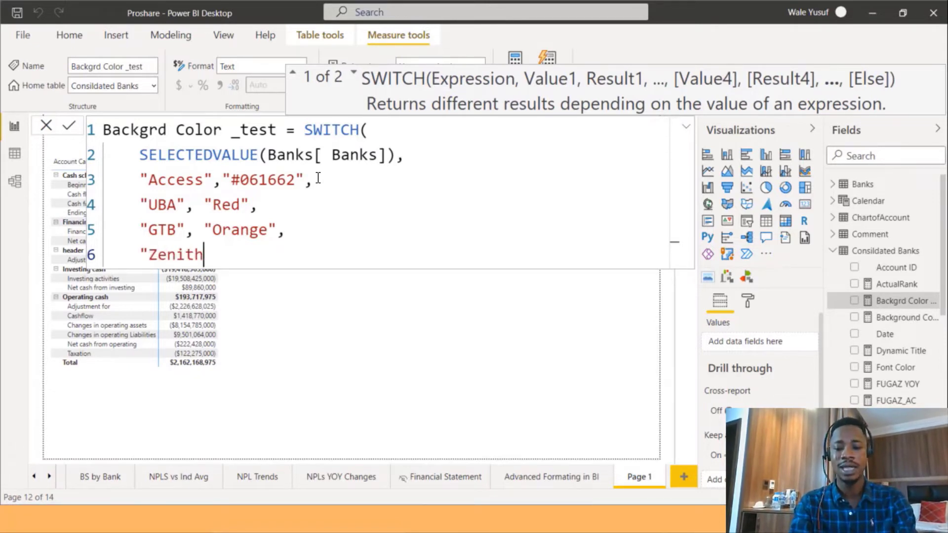
pyautogui.write('", ')
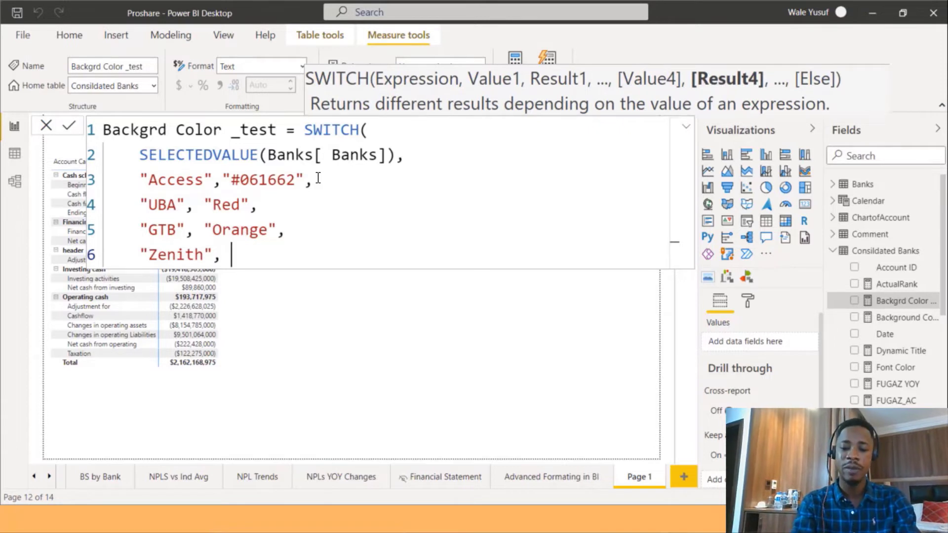
pyautogui.write('"Brow')
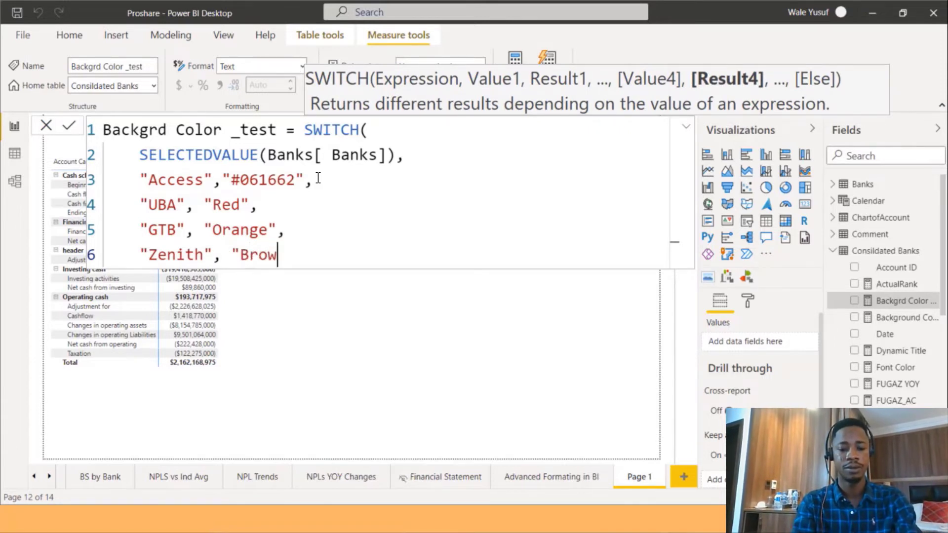
pyautogui.write('n",')
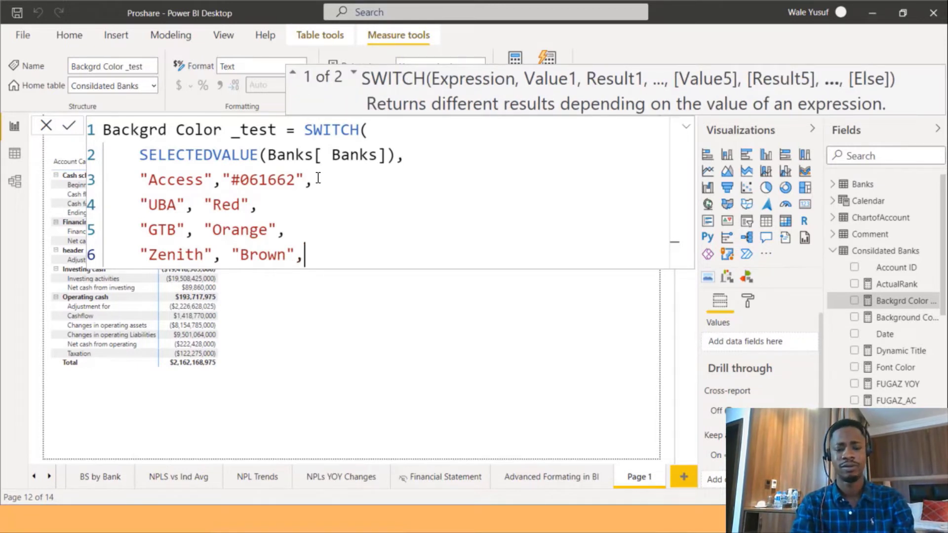
pyautogui.hotkey('shift', 'Return')
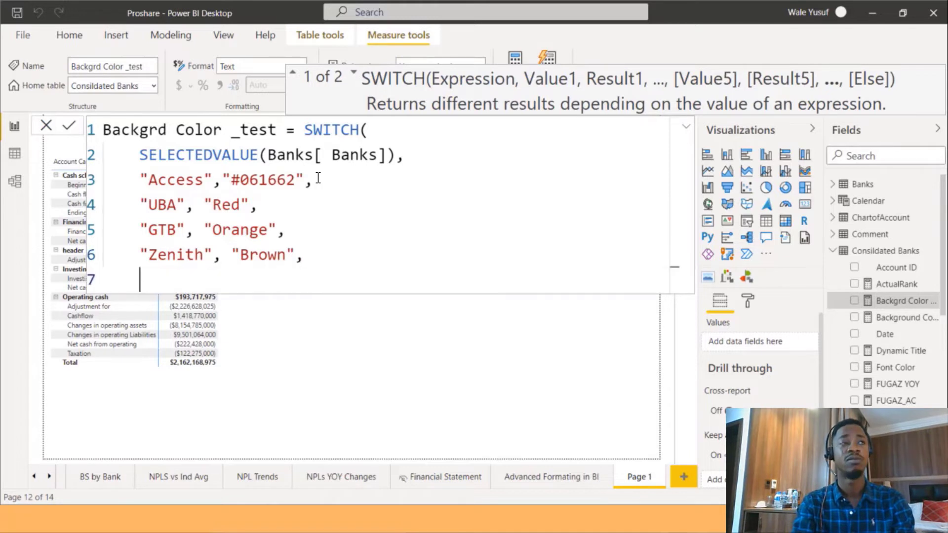
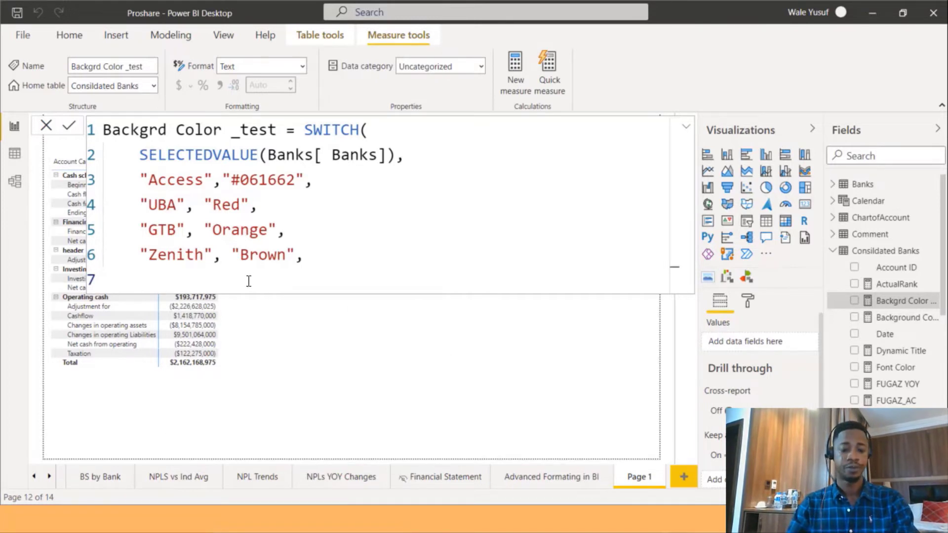
# Add "#094780" as the default colour, close the SWITCH function and commit the Backgrd Color _test measure.
pyautogui.write('"#094780"')
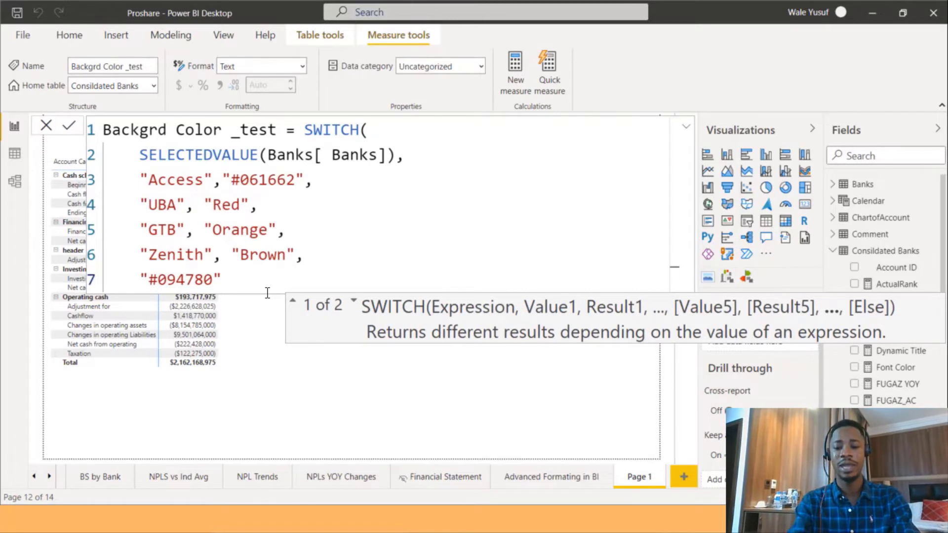
pyautogui.hotkey('shift', 'Return')
pyautogui.write(')')
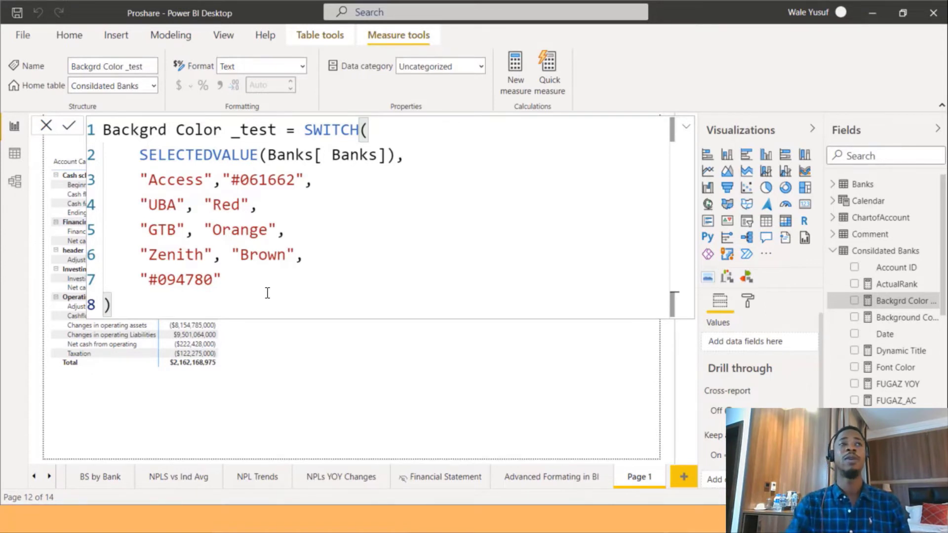
pyautogui.press('Return')
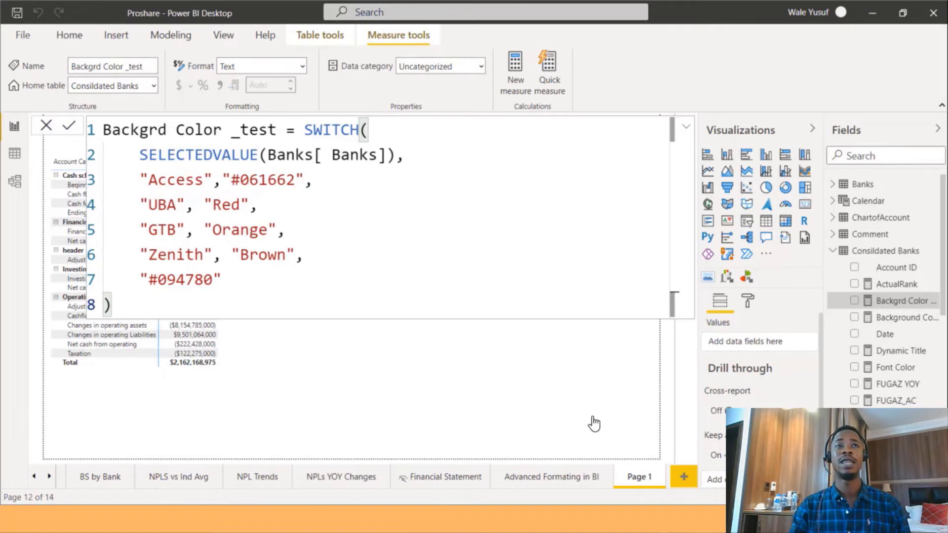
# Go to Page 3, select the top banner shape and turn off its outline.
pyautogui.click(564, 398)
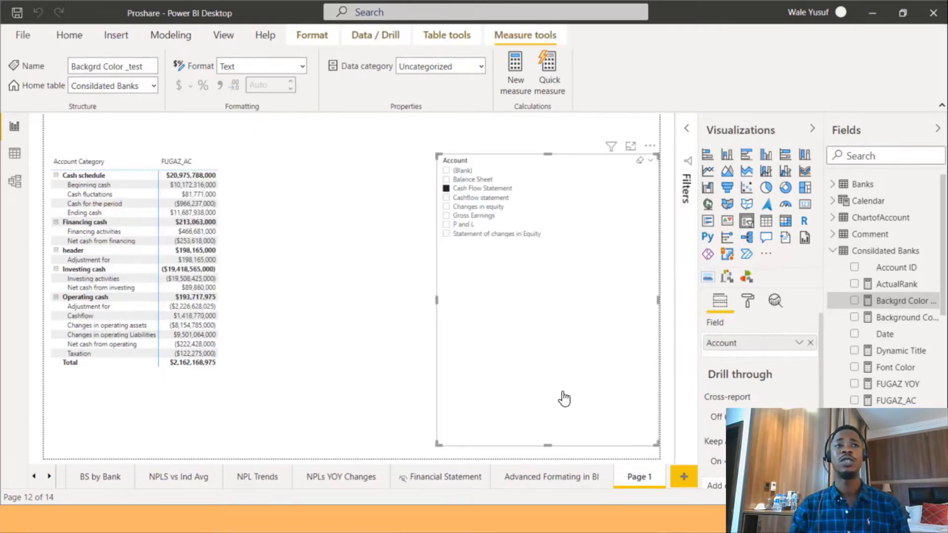
pyautogui.click(412, 258)
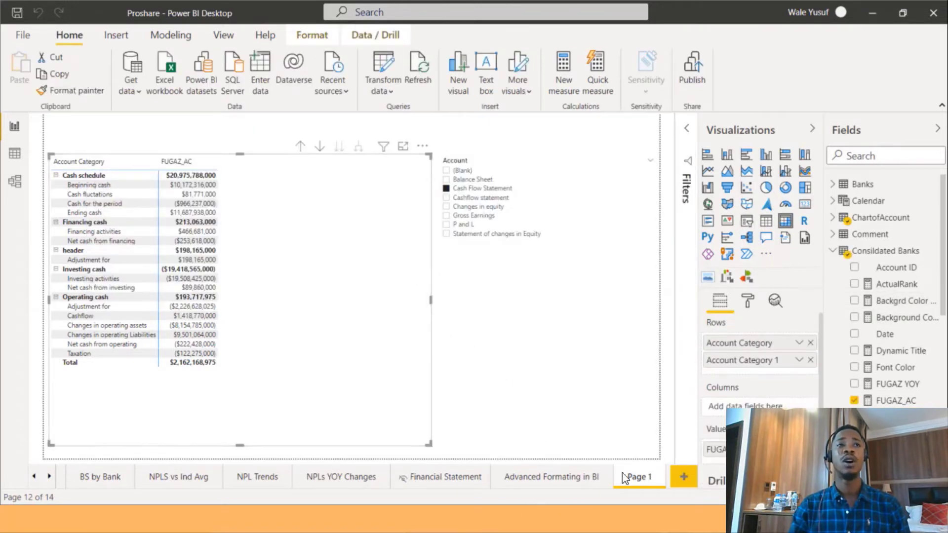
pyautogui.click(49, 476)
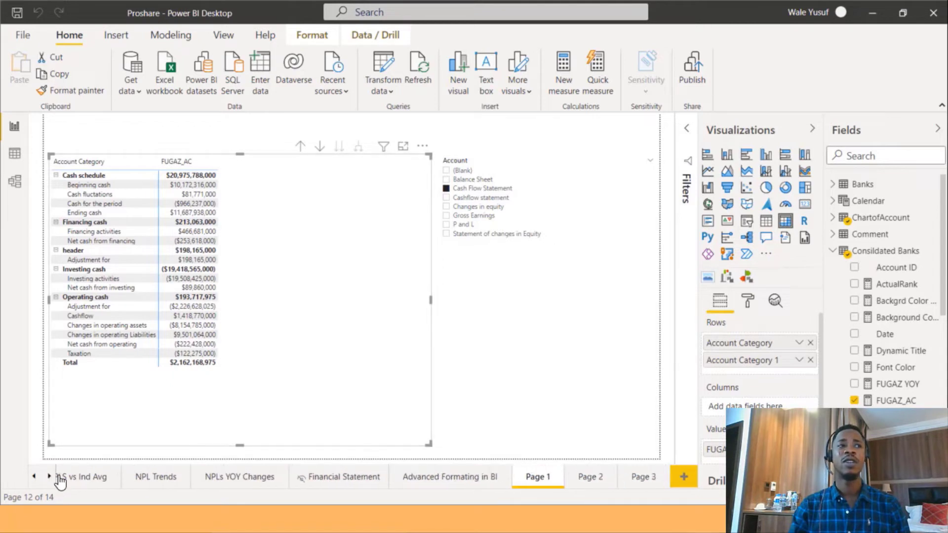
pyautogui.click(627, 481)
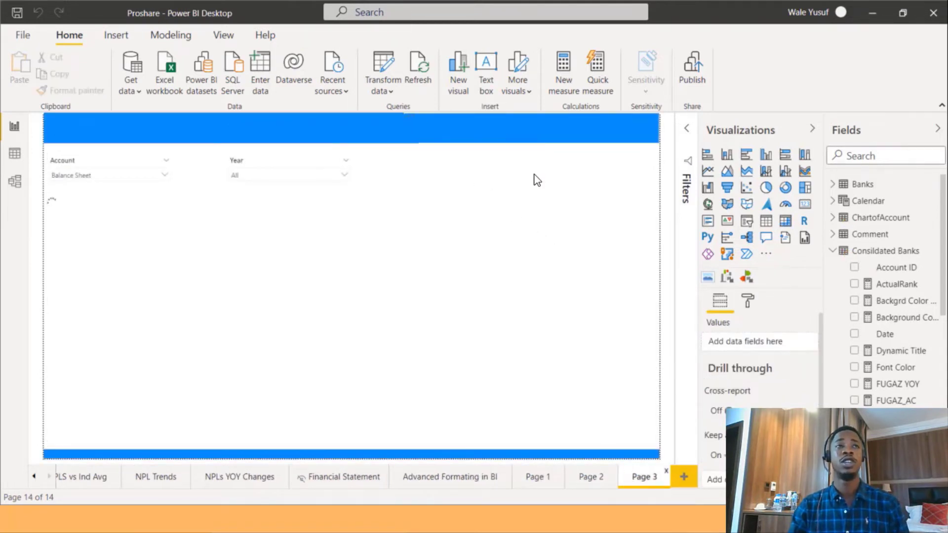
pyautogui.click(366, 129)
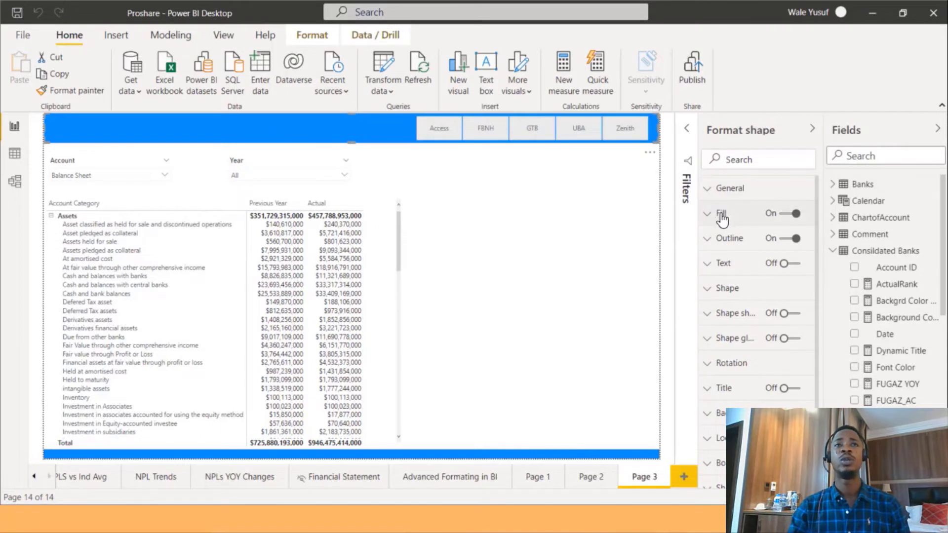
pyautogui.click(792, 240)
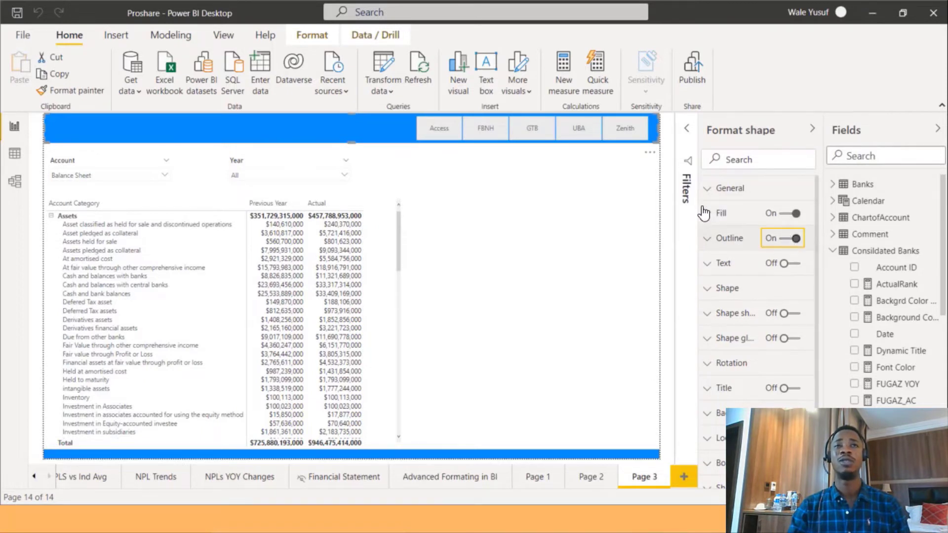
# Set the top banner's fill to a purple theme colour.
pyautogui.click(721, 213)
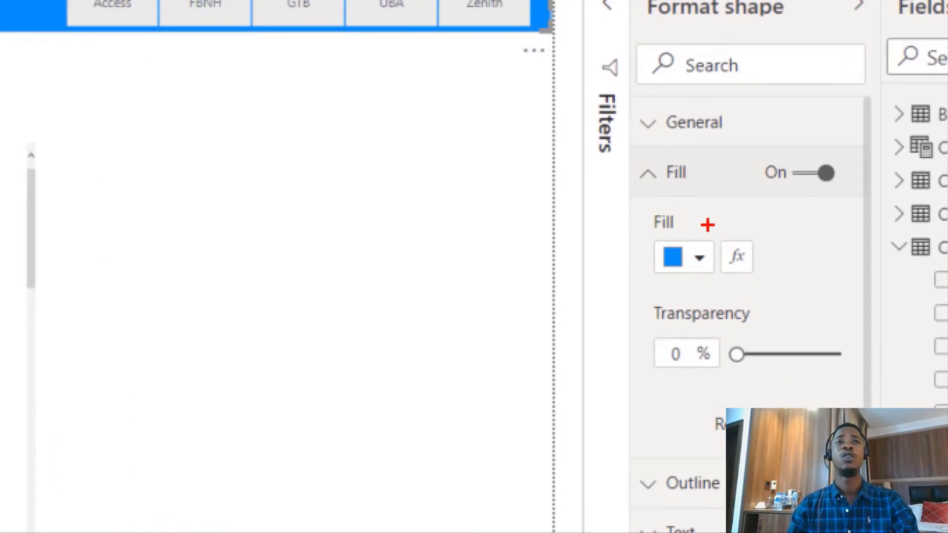
pyautogui.moveTo(708, 224)
pyautogui.mouseDown()
pyautogui.moveTo(763, 294)
pyautogui.moveTo(775, 293)
pyautogui.mouseUp()
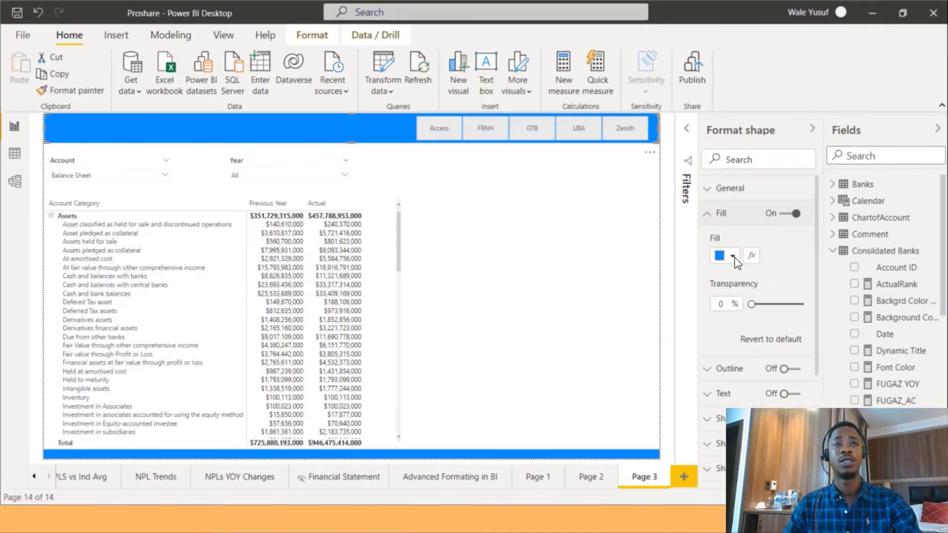
pyautogui.click(699, 257)
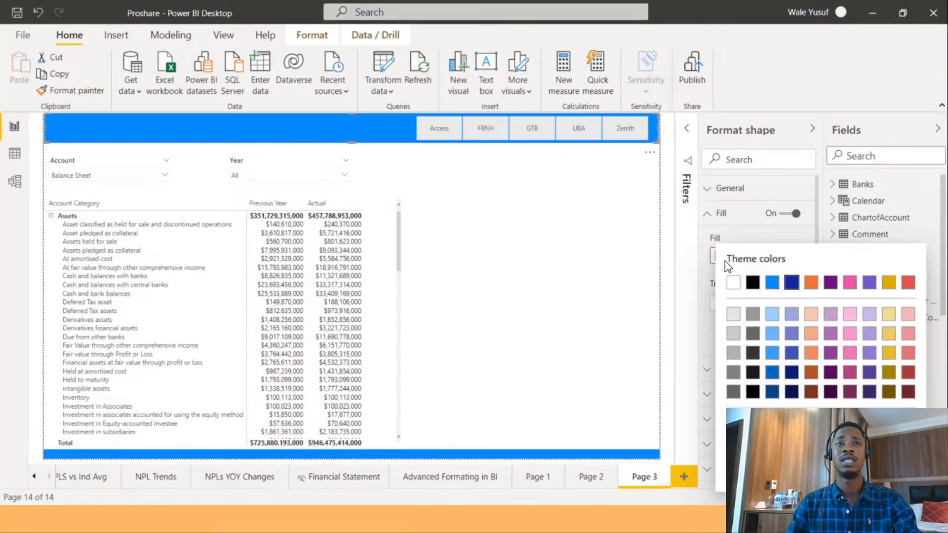
pyautogui.click(792, 282)
pyautogui.click(720, 257)
pyautogui.click(832, 285)
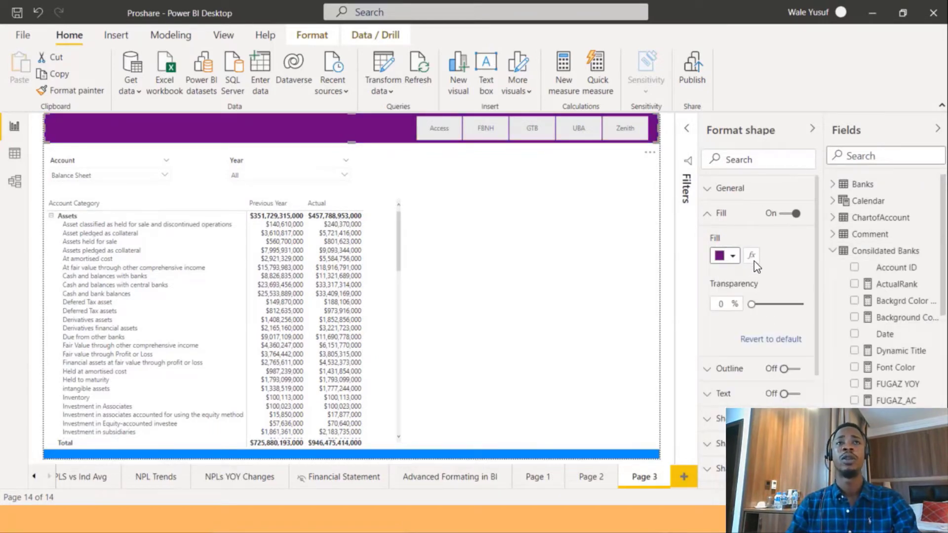
# Format the top banner's fill by field value based on the Backgrd Color _test measure.
pyautogui.click(751, 261)
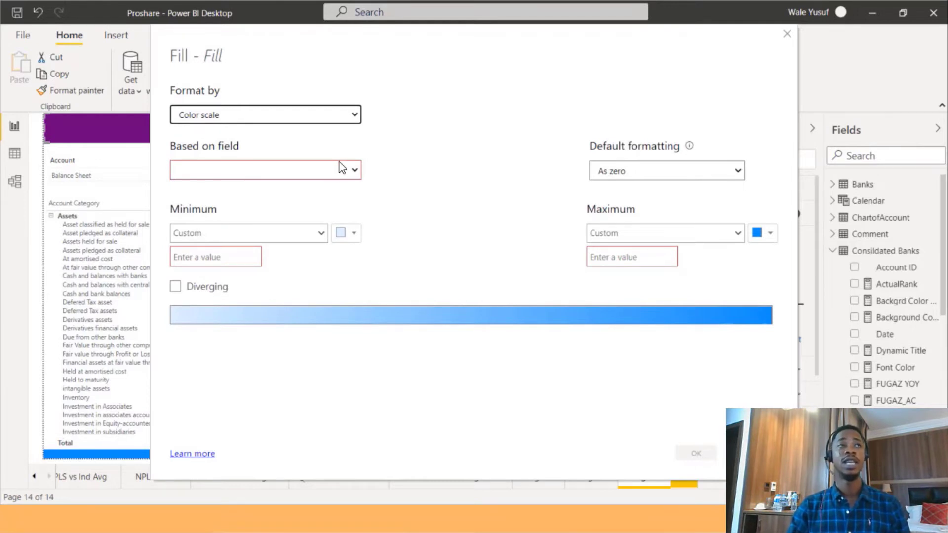
pyautogui.click(300, 117)
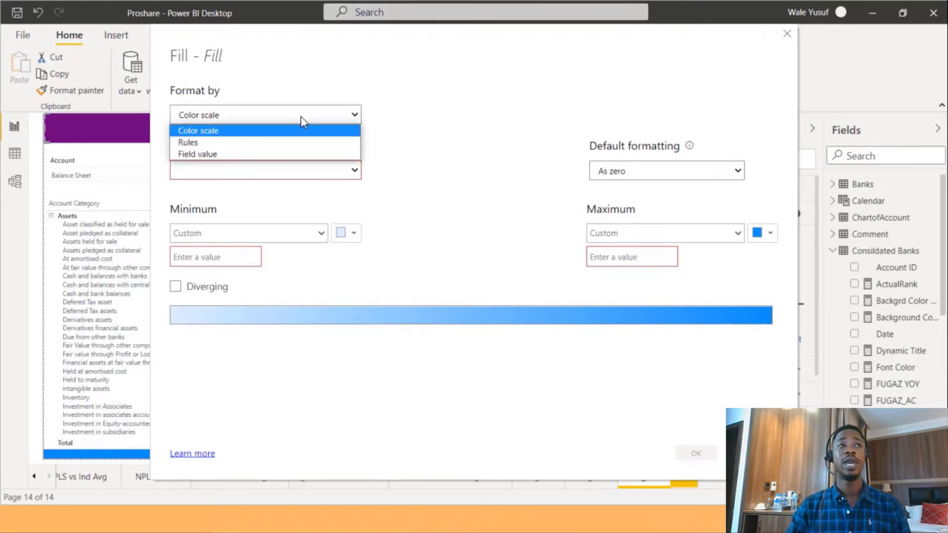
pyautogui.click(261, 154)
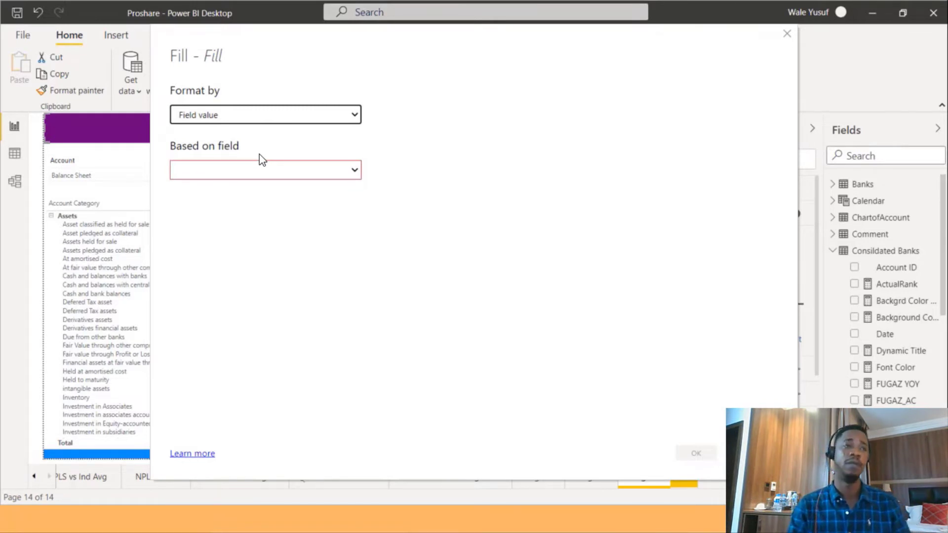
pyautogui.click(303, 176)
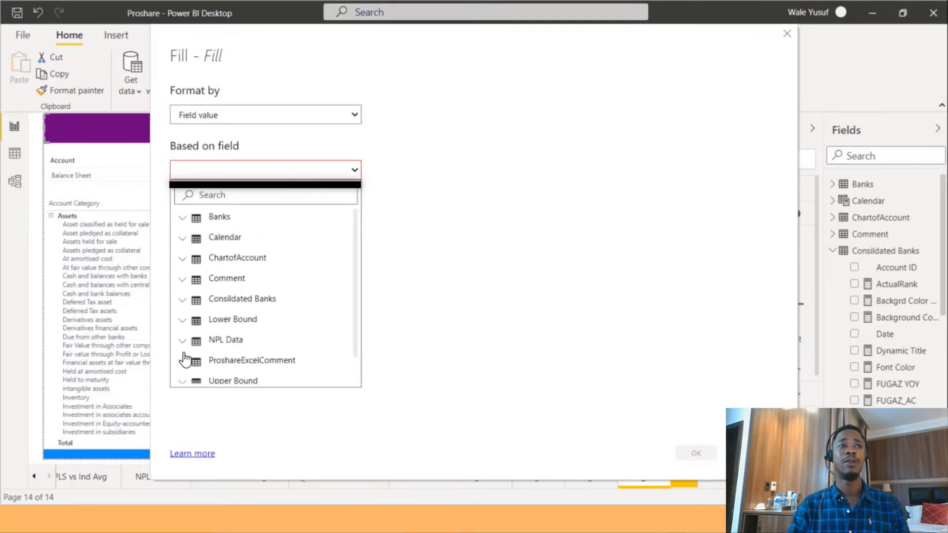
pyautogui.click(194, 306)
pyautogui.scroll(-1, 257, 370)
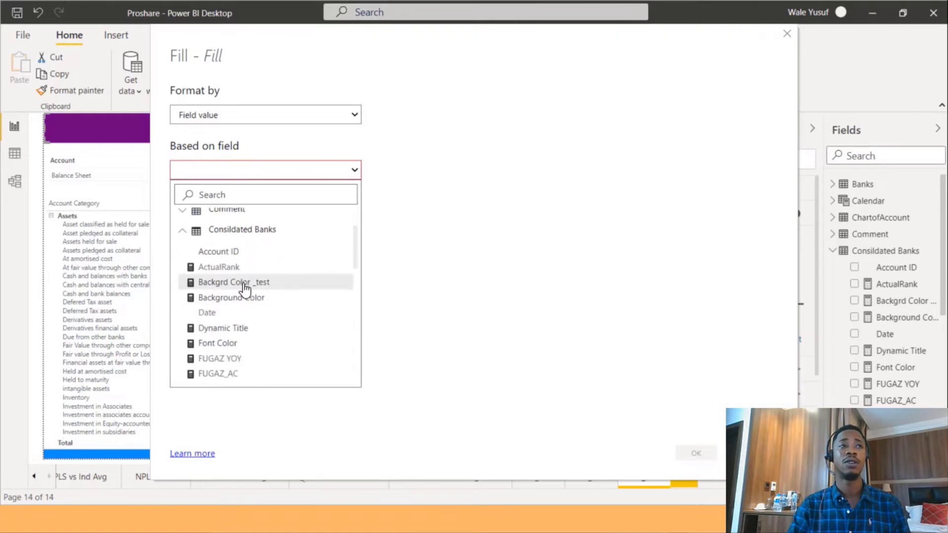
pyautogui.click(244, 279)
pyautogui.click(696, 453)
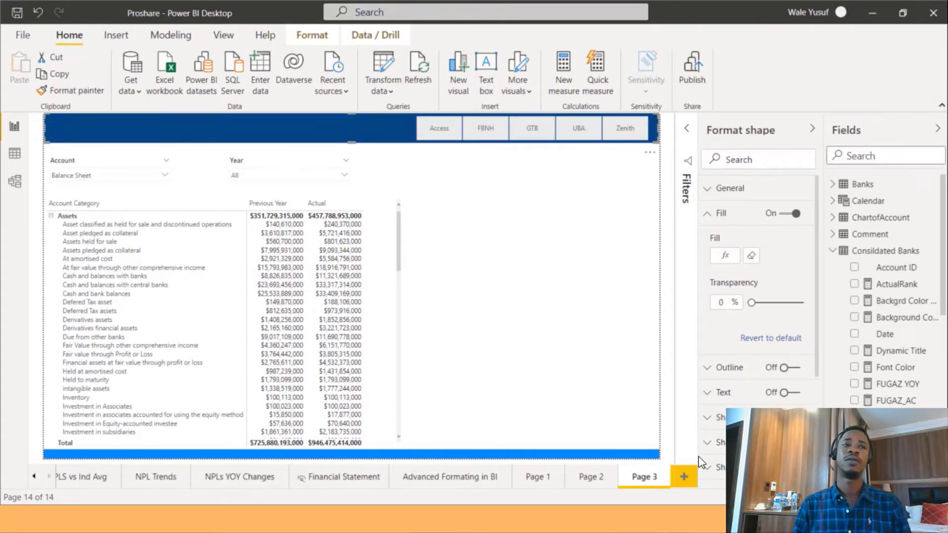
# Format the bottom banner's fill by field value based on the Backgrd Color _test measure.
pyautogui.click(578, 448)
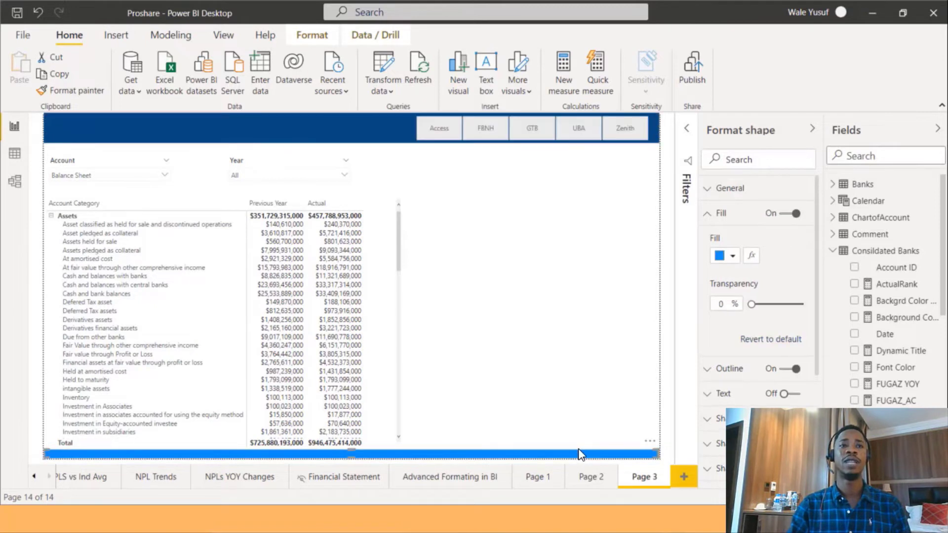
pyautogui.click(731, 257)
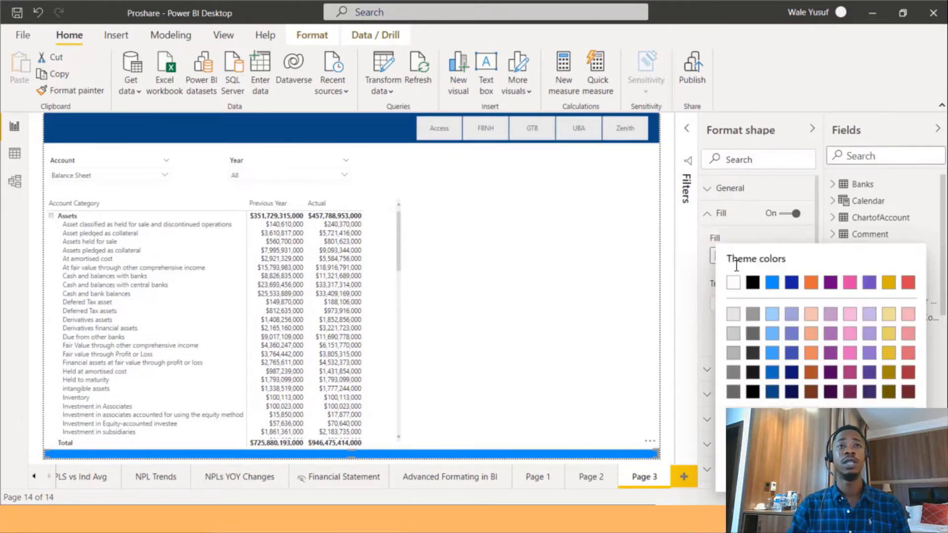
pyautogui.click(762, 238)
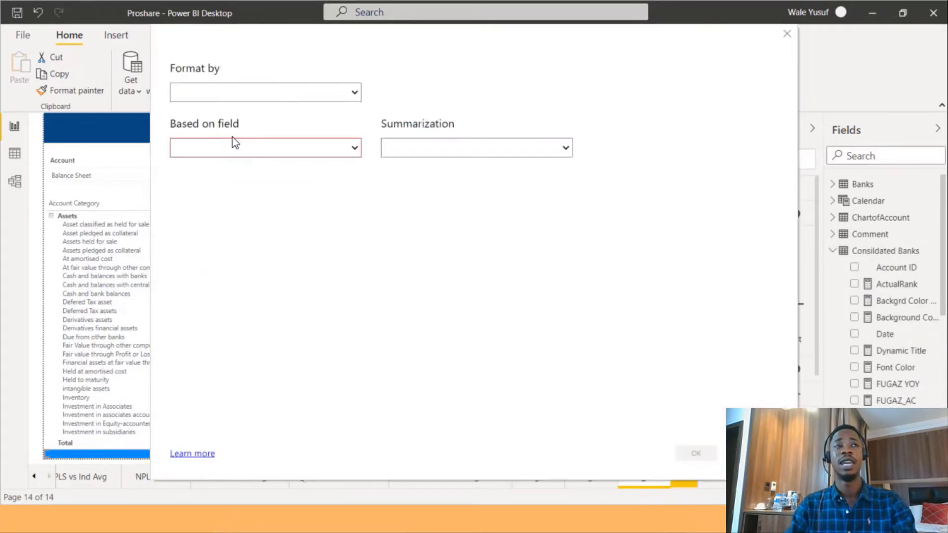
pyautogui.click(262, 114)
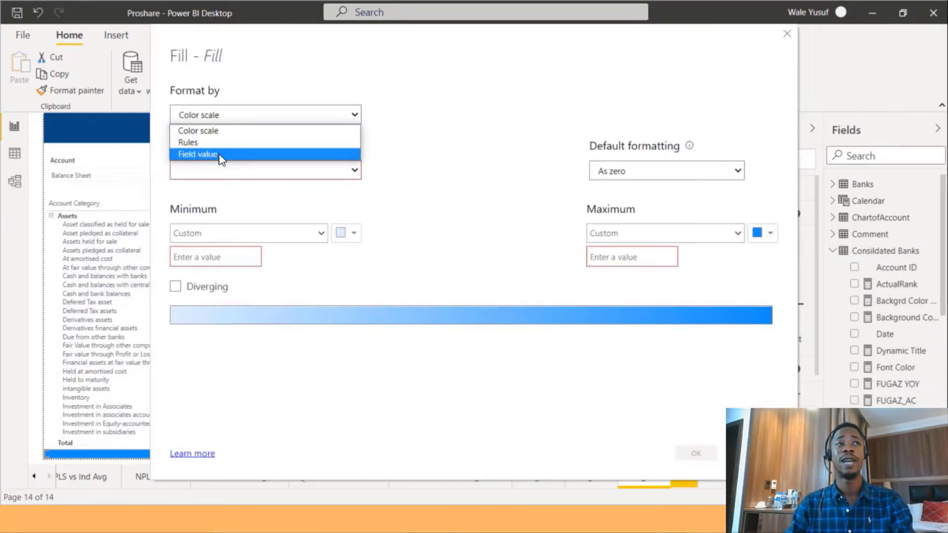
pyautogui.click(218, 154)
pyautogui.click(220, 174)
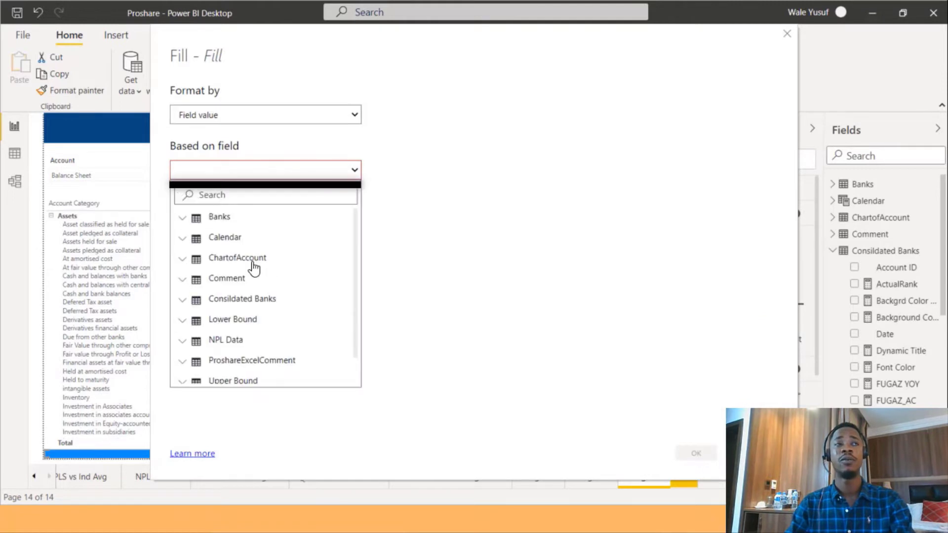
pyautogui.click(189, 302)
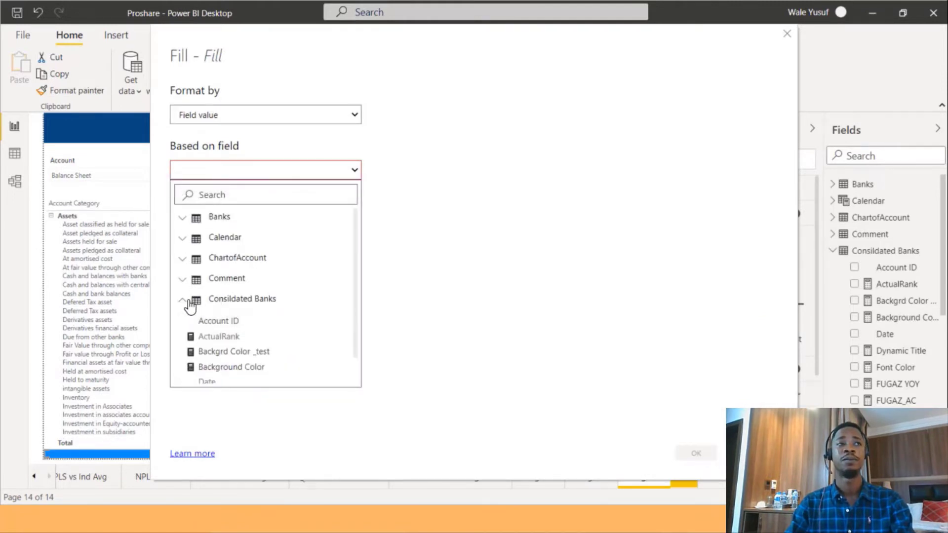
pyautogui.click(252, 357)
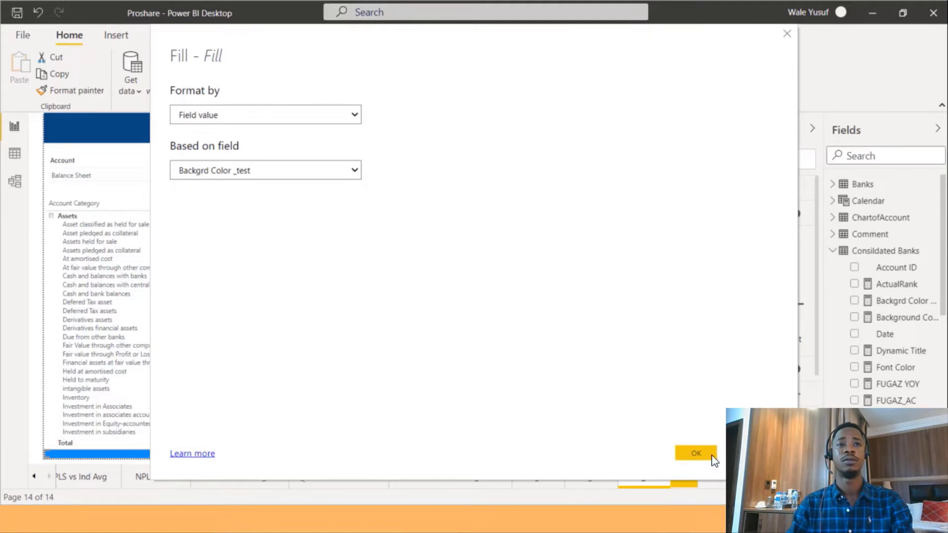
pyautogui.click(695, 453)
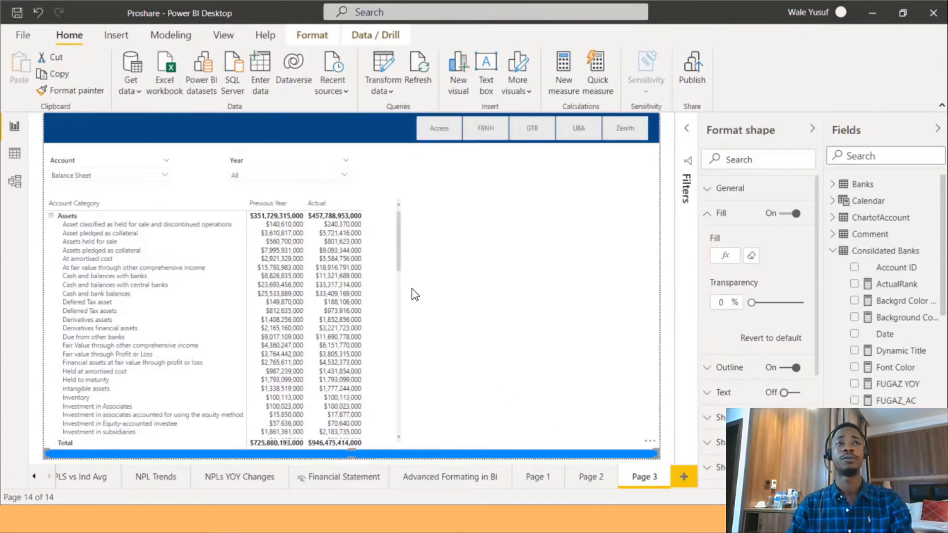
# Test the banner colours by selecting the Access, FBNH and GTB bank buttons in turn.
pyautogui.click(442, 133)
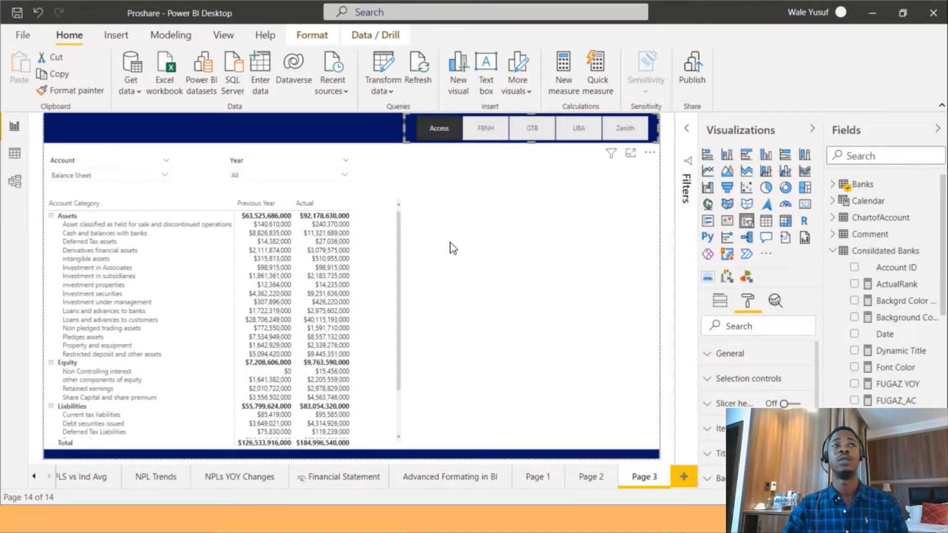
pyautogui.click(484, 134)
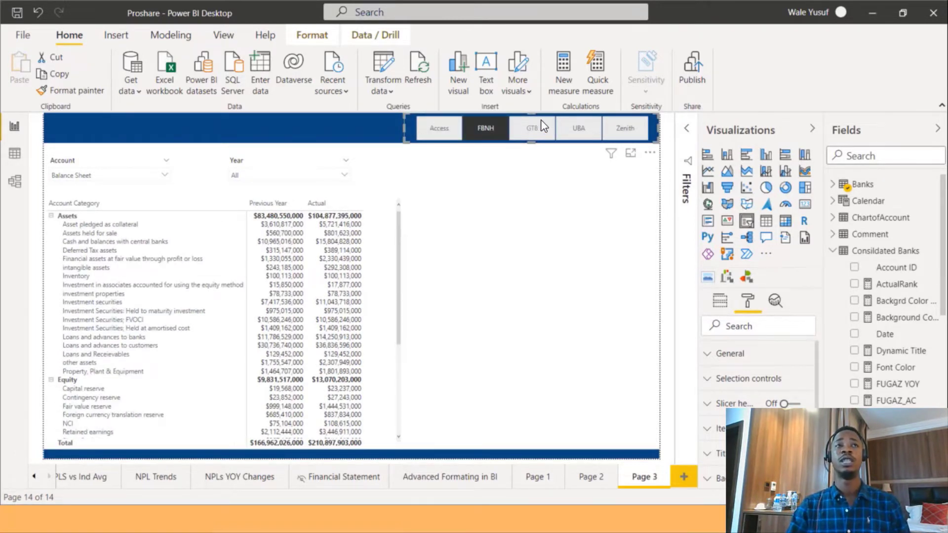
pyautogui.click(541, 121)
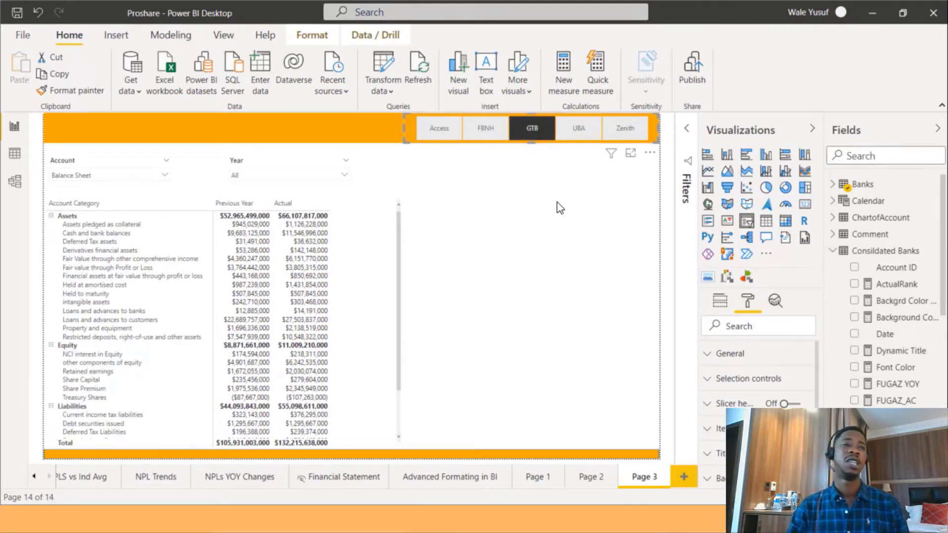
# Change GTB's colour in the Backgrd Color _test measure to "#F85C0E" and select the UBA bank button to preview it.
pyautogui.click(903, 301)
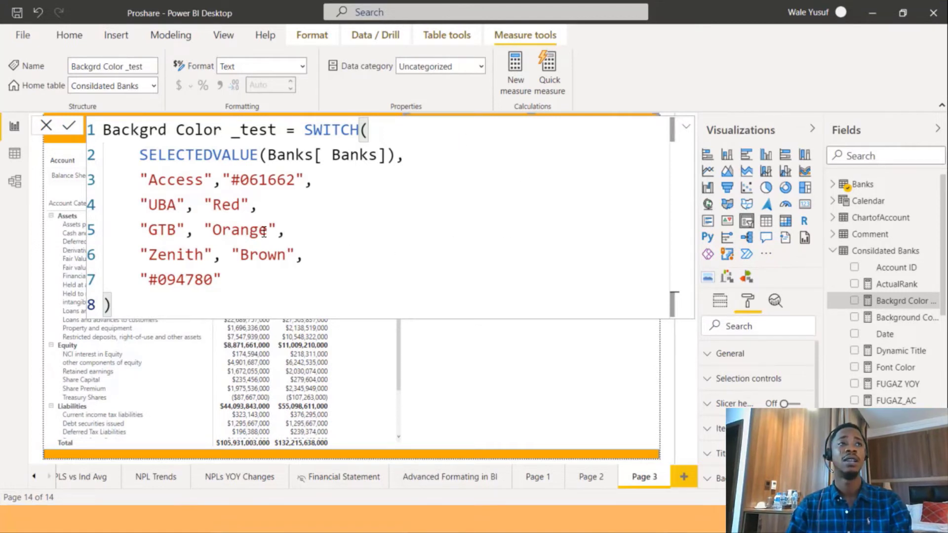
pyautogui.moveTo(267, 231); pyautogui.dragTo(213, 231)
pyautogui.write('#F85C0E')
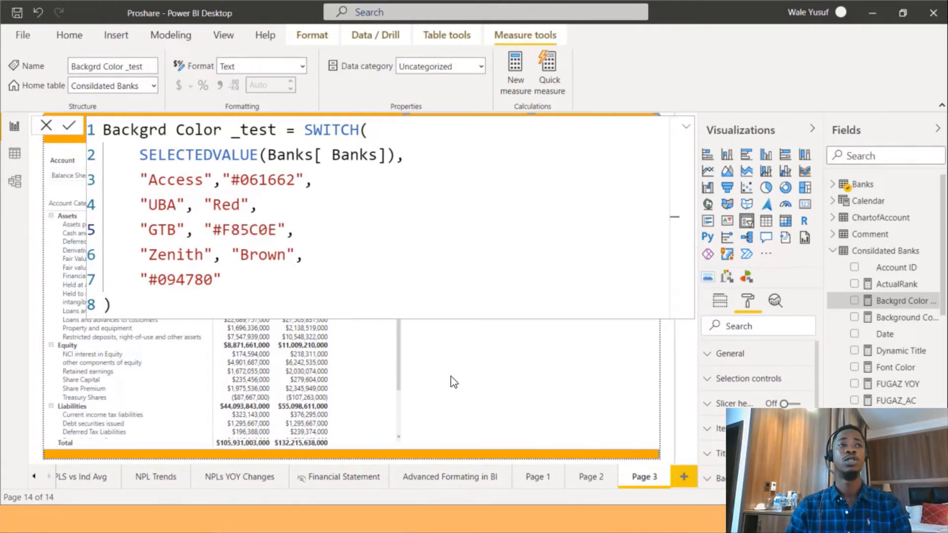
pyautogui.click(552, 438)
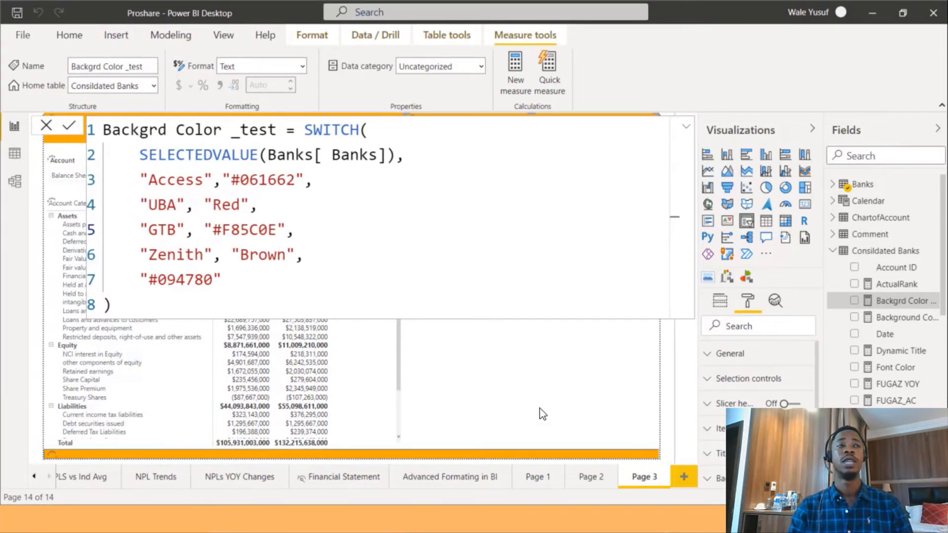
pyautogui.click(670, 437)
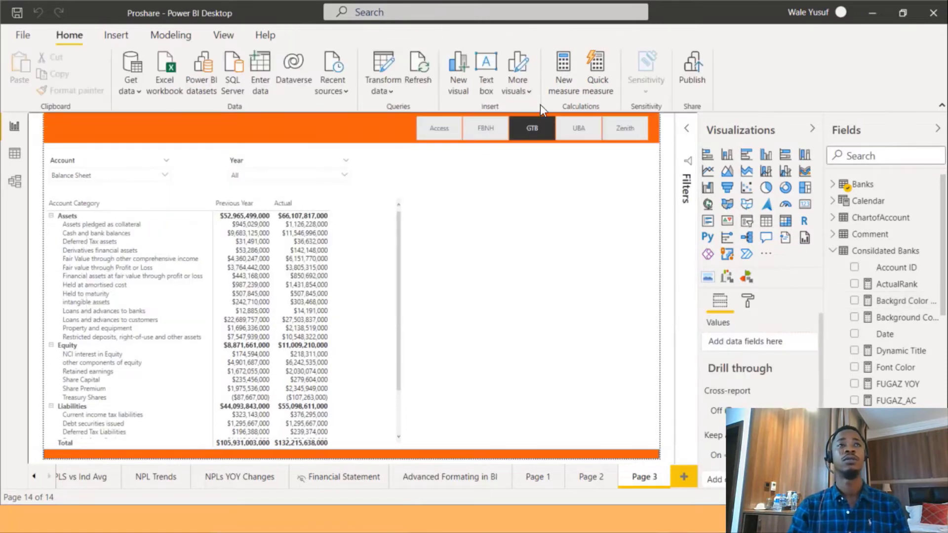
pyautogui.click(591, 130)
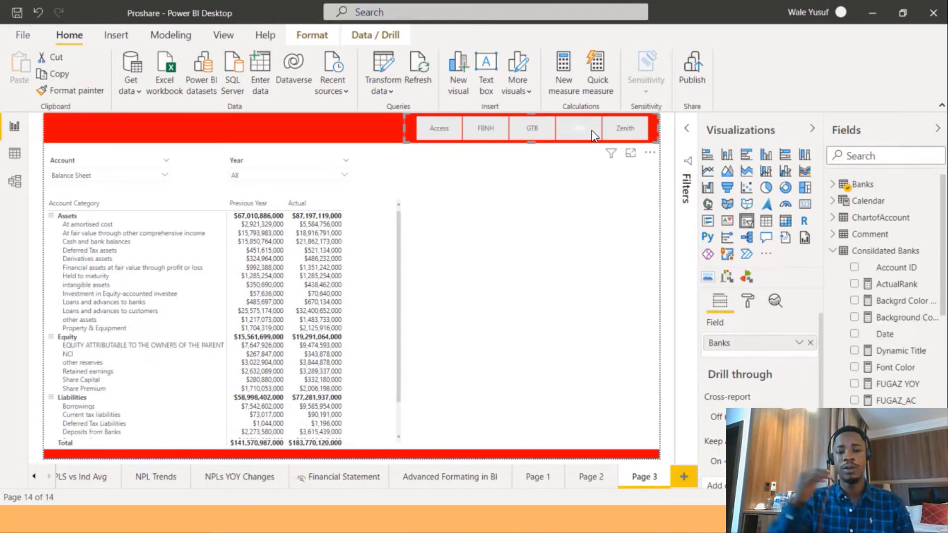
# With the Zenith bank selected, add a card visual displaying the Dynamic Title measure.
pyautogui.click(636, 136)
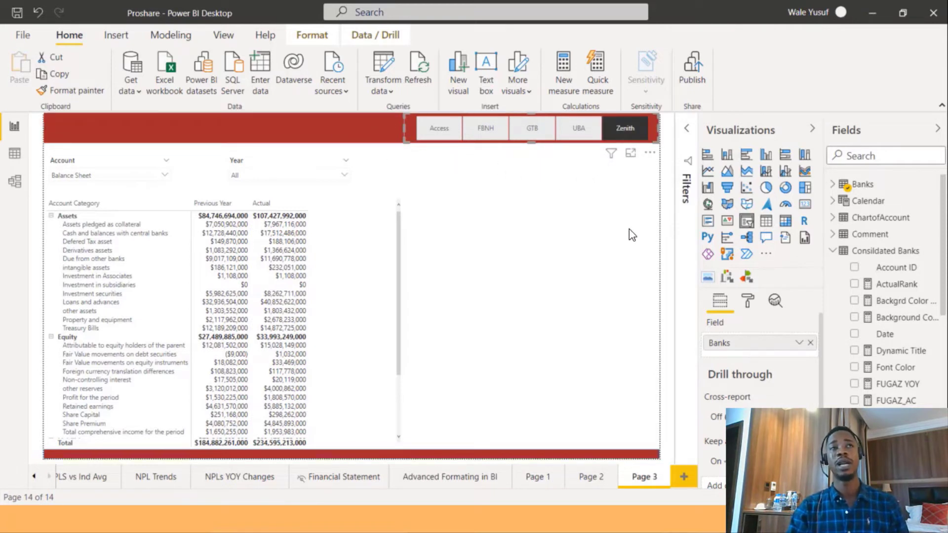
pyautogui.click(537, 227)
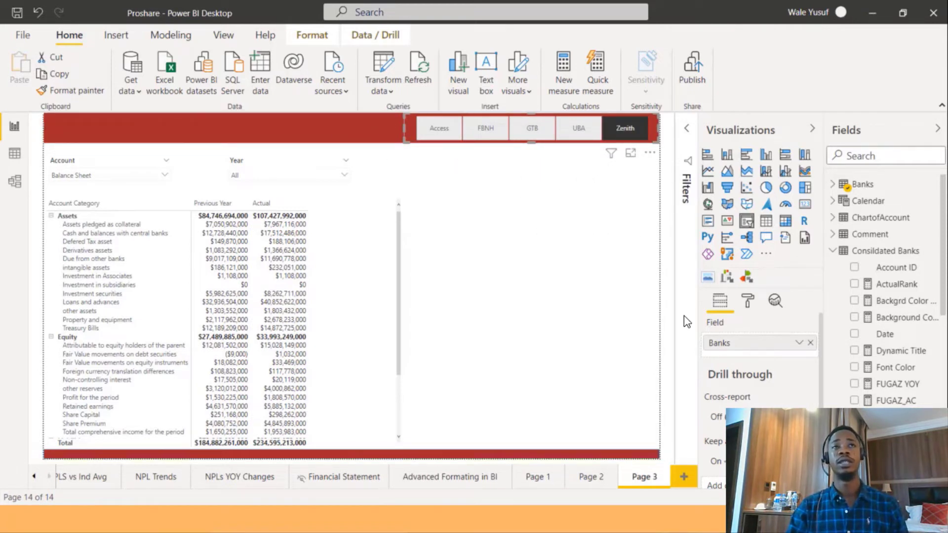
pyautogui.click(805, 203)
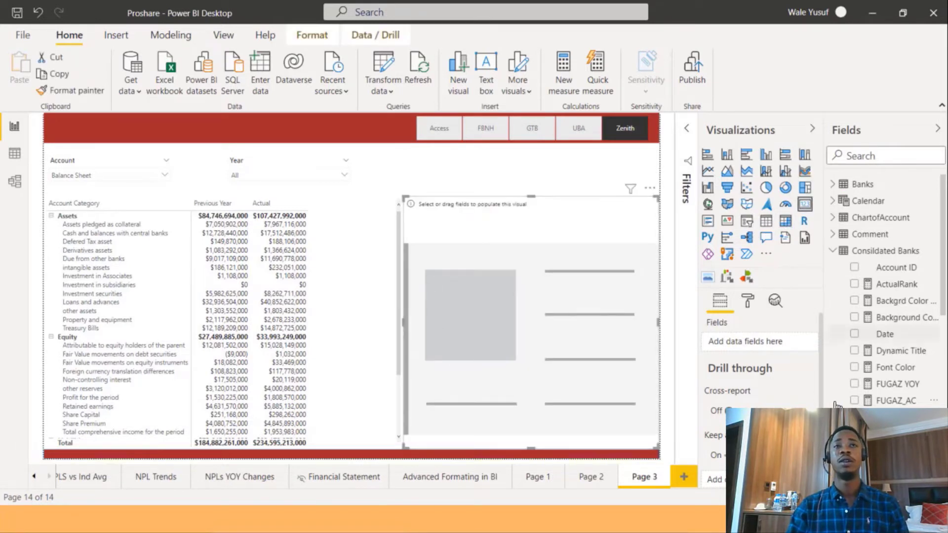
pyautogui.click(857, 350)
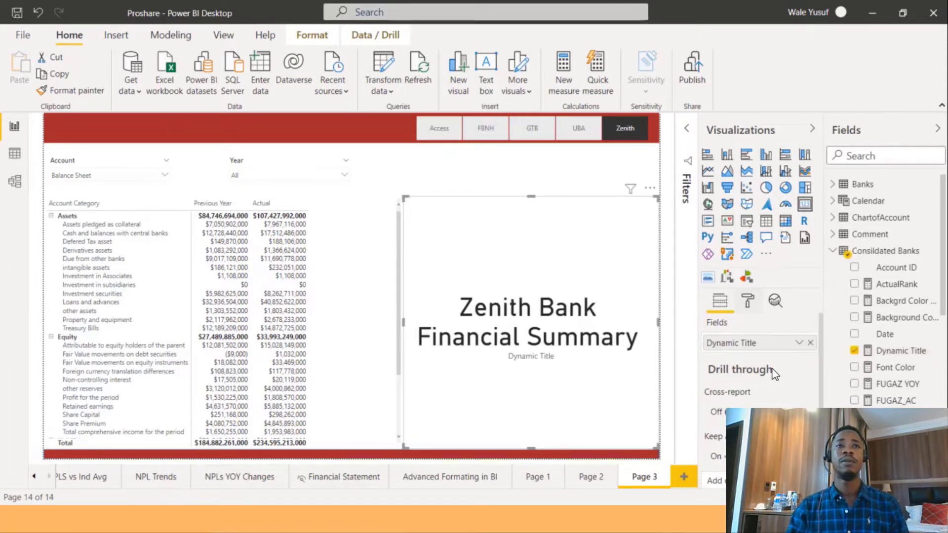
# Turn off the card's category label and reduce its data label text size to 29.
pyautogui.click(747, 300)
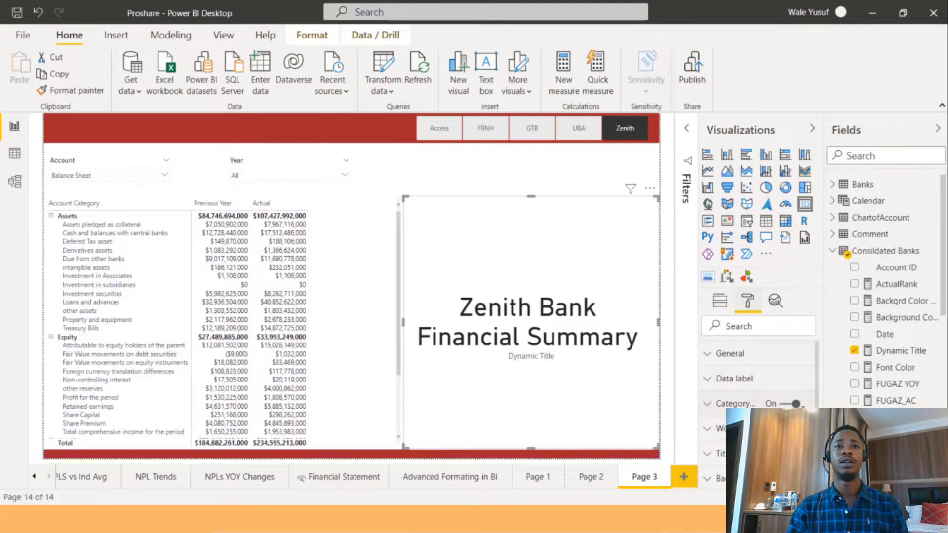
pyautogui.click(796, 404)
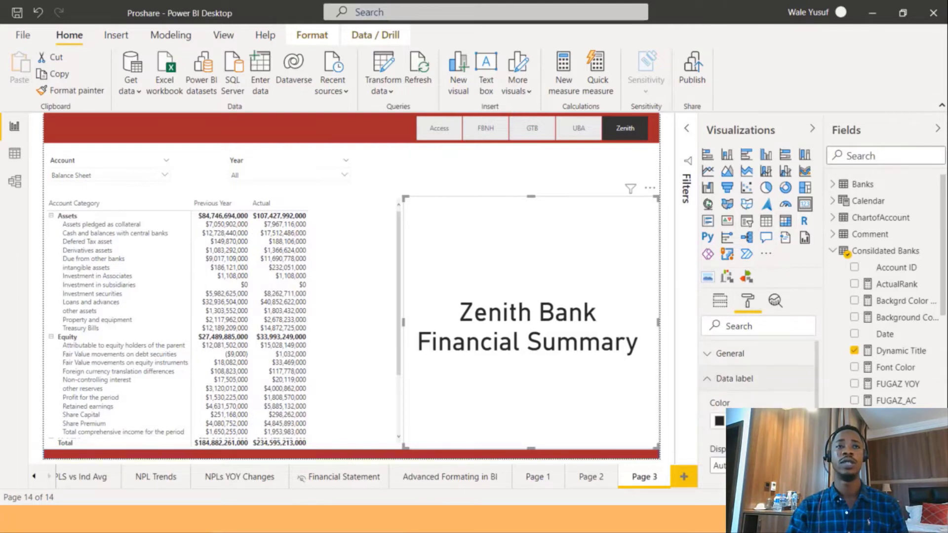
pyautogui.click(732, 378)
pyautogui.scroll(-2, 758, 375)
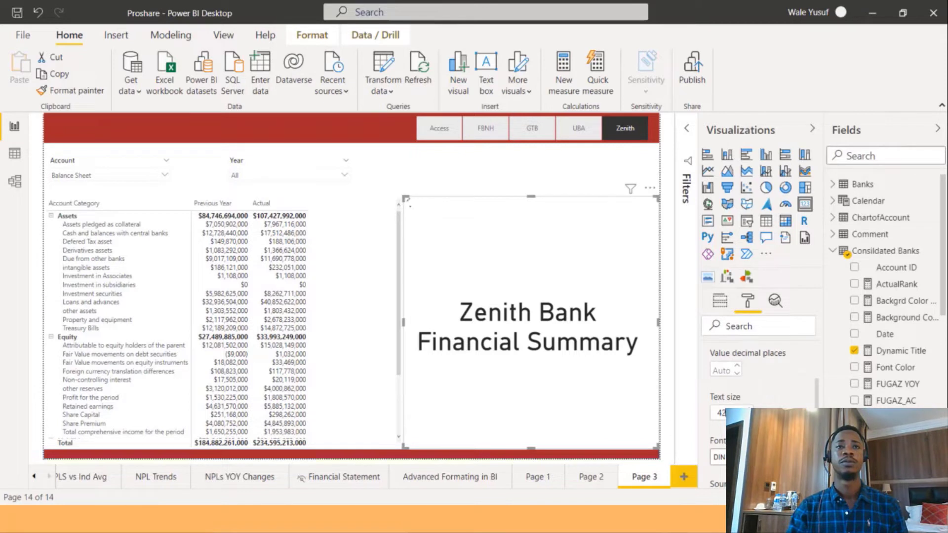
pyautogui.click(747, 416)
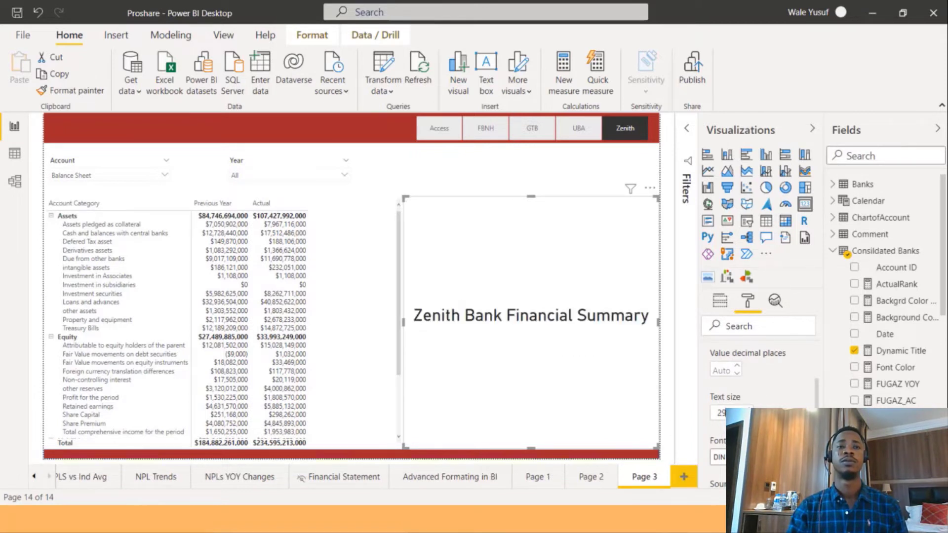
# Resize the title card and move it onto the left side of the top banner.
pyautogui.moveTo(529, 197); pyautogui.dragTo(556, 342)
pyautogui.moveTo(551, 380); pyautogui.dragTo(236, 165)
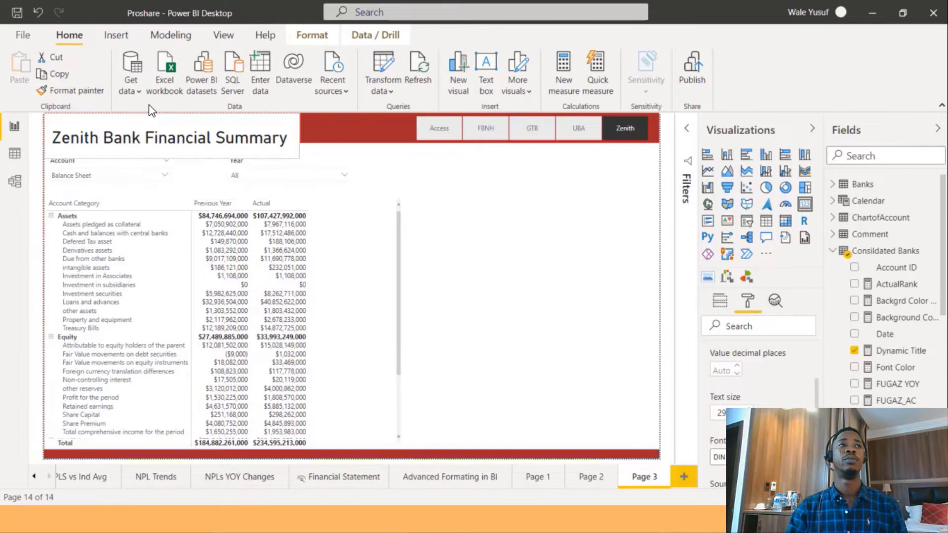
pyautogui.click(186, 116)
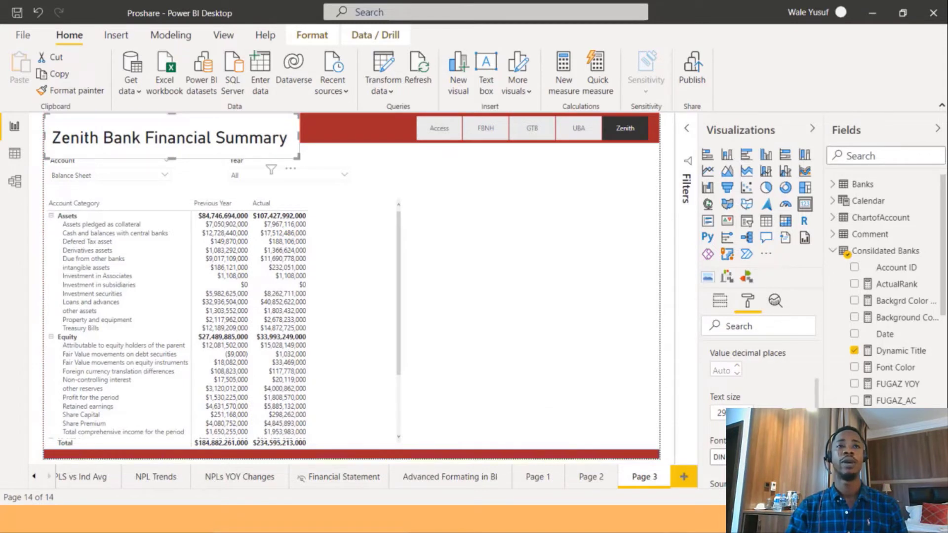
# Reduce the card's data label text size to 22 and turn off the card's background.
pyautogui.click(748, 416)
pyautogui.click(748, 416)
pyautogui.click(748, 416)
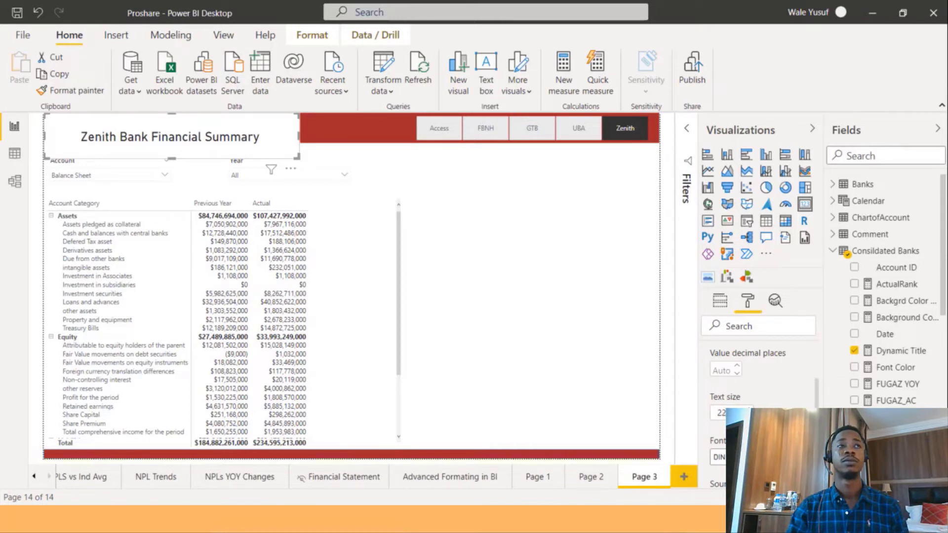
pyautogui.click(747, 416)
pyautogui.scroll(1, 757, 396)
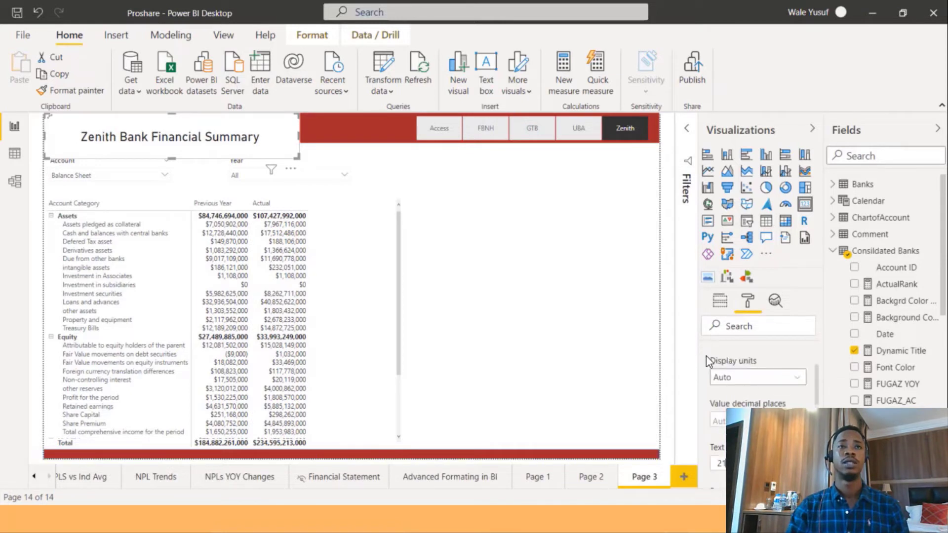
pyautogui.scroll(2, 705, 355)
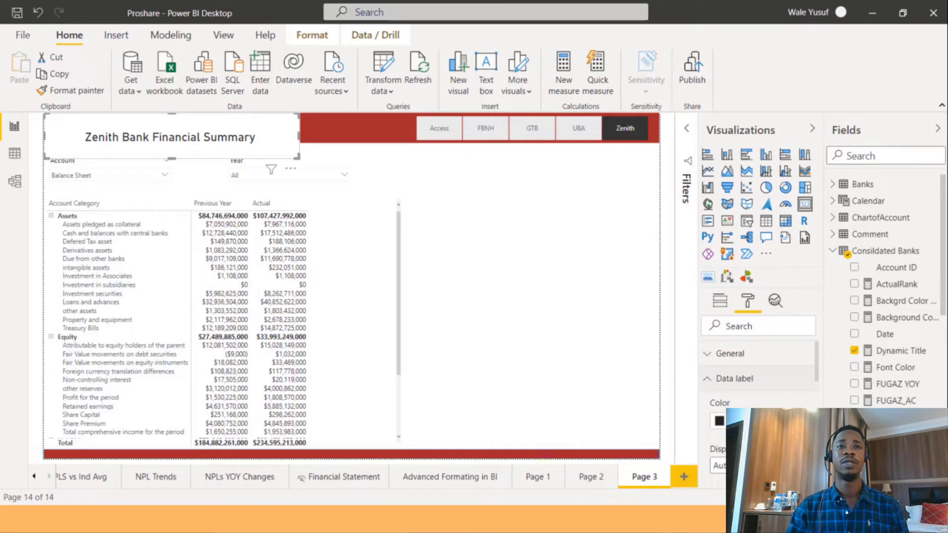
pyautogui.scroll(-5, 760, 375)
pyautogui.click(784, 356)
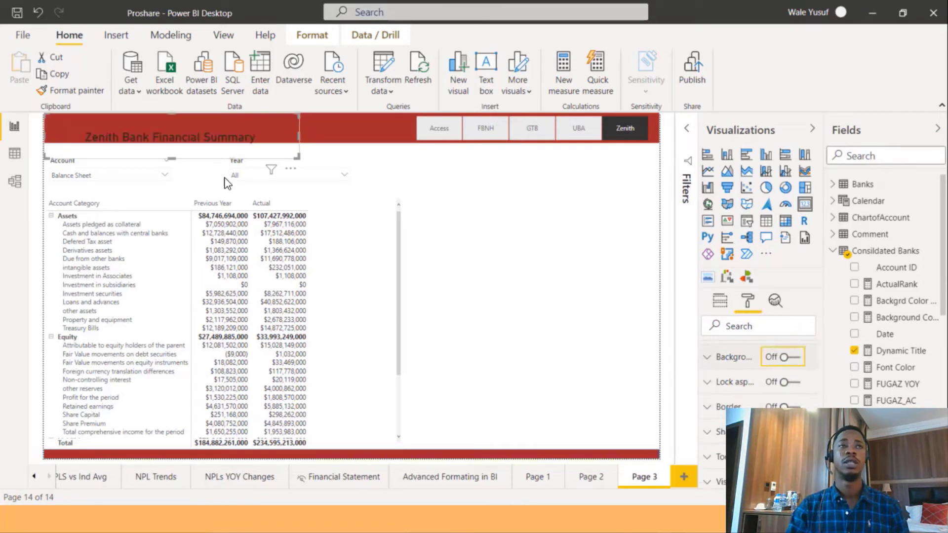
# Resize the title card to fit within the top banner.
pyautogui.moveTo(201, 131); pyautogui.dragTo(183, 109)
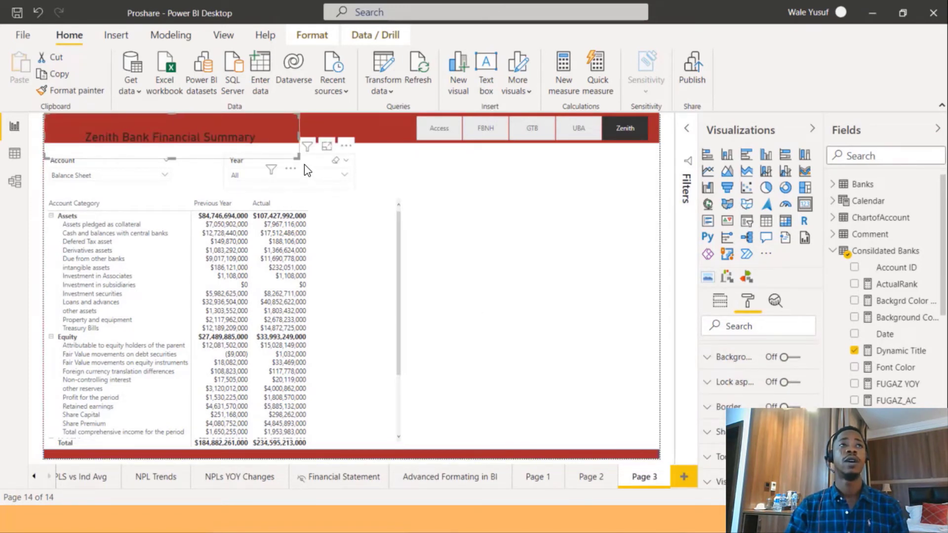
pyautogui.moveTo(298, 158); pyautogui.dragTo(265, 142)
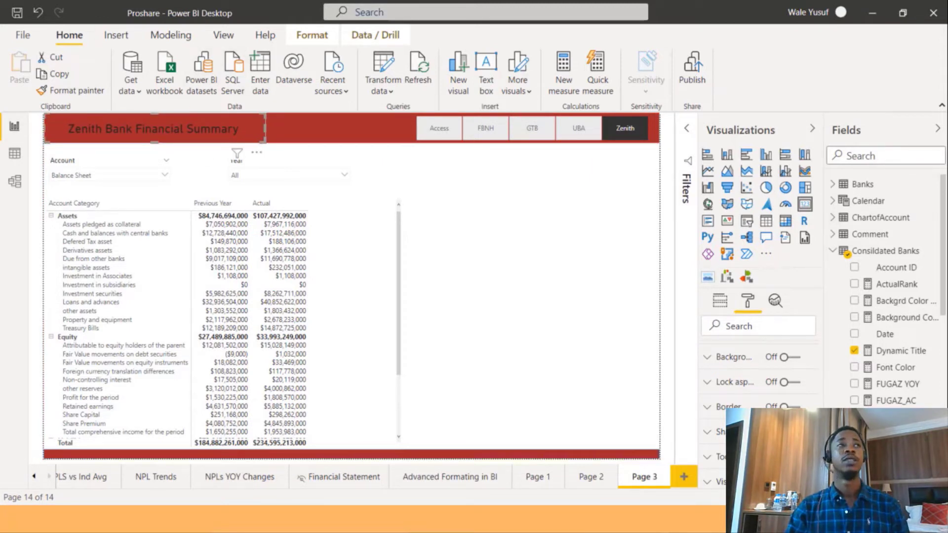
pyautogui.click(482, 169)
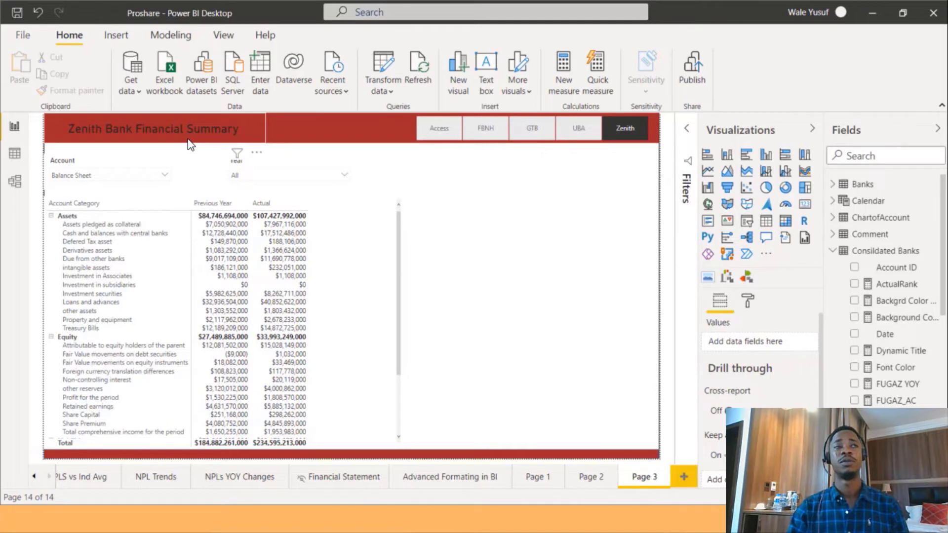
# Test the banner title and colours by selecting the GTB, FBNH, Access, Zenith, UBA and GTB bank buttons.
pyautogui.click(538, 125)
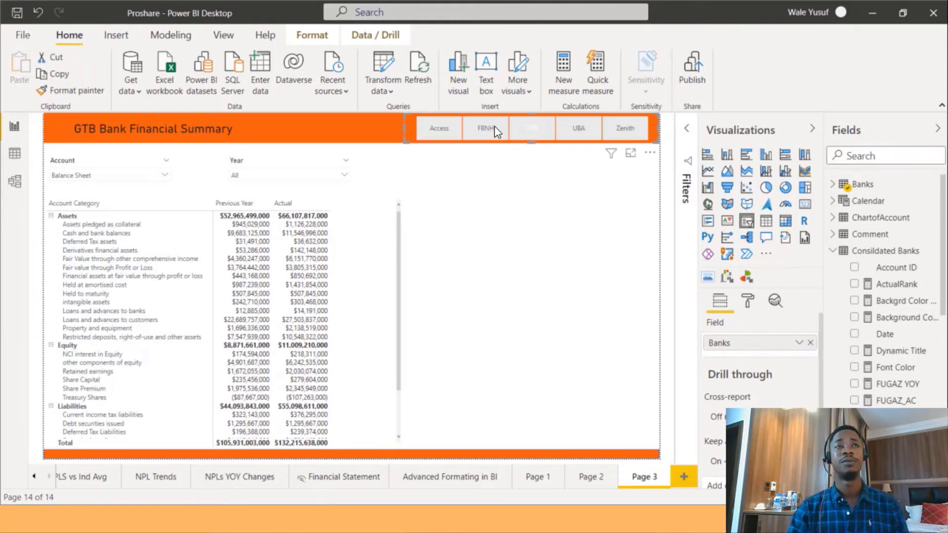
pyautogui.click(478, 124)
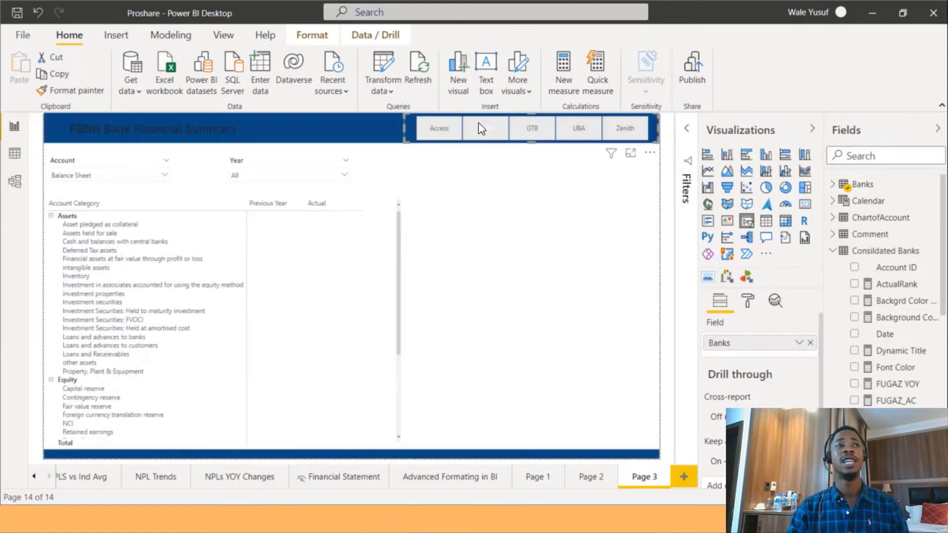
pyautogui.click(437, 134)
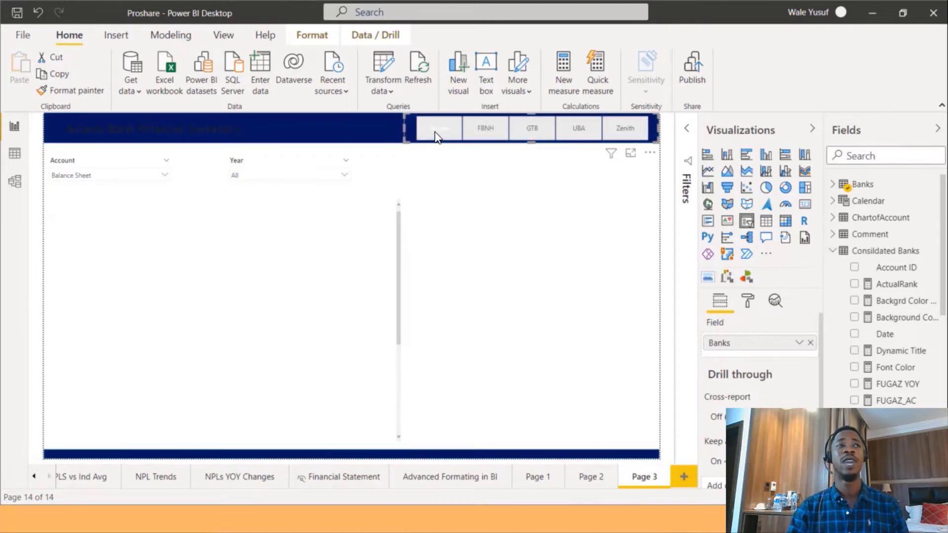
pyautogui.click(625, 136)
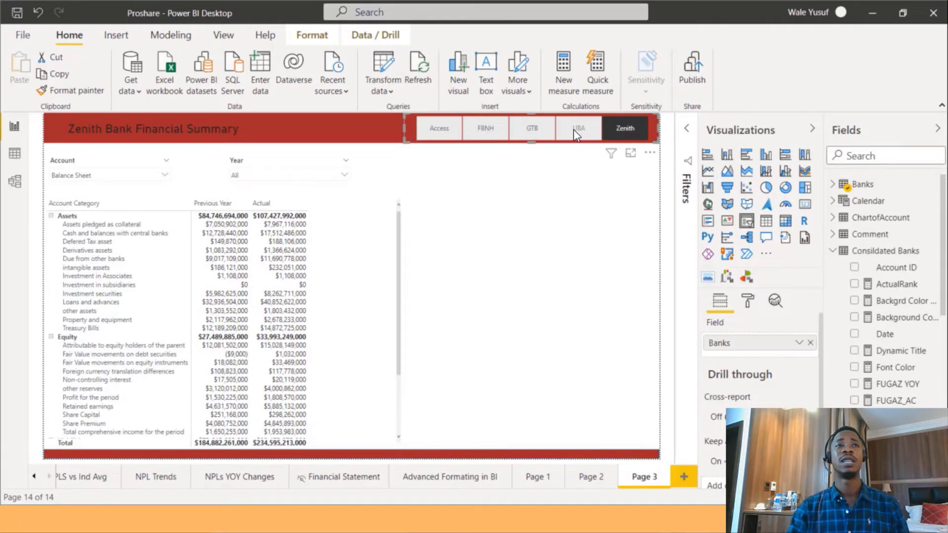
pyautogui.click(573, 135)
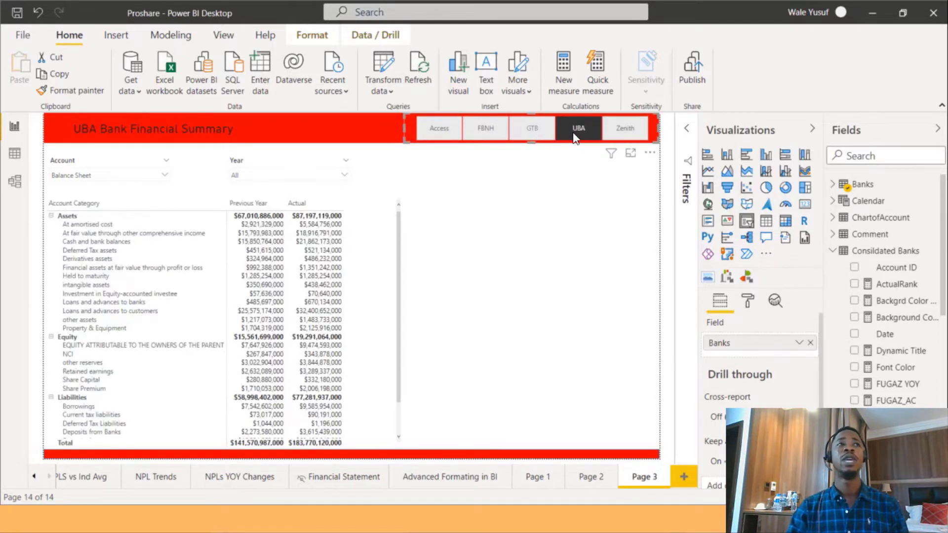
pyautogui.click(519, 138)
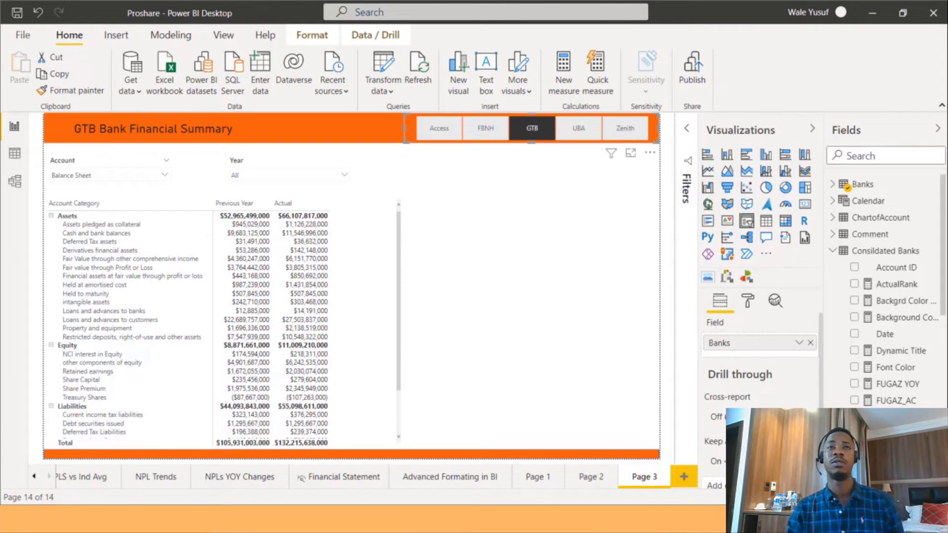
# Create a new measure in the Consildated Banks table named Font Color_test.
pyautogui.rightClick(887, 252)
pyautogui.press('Escape')
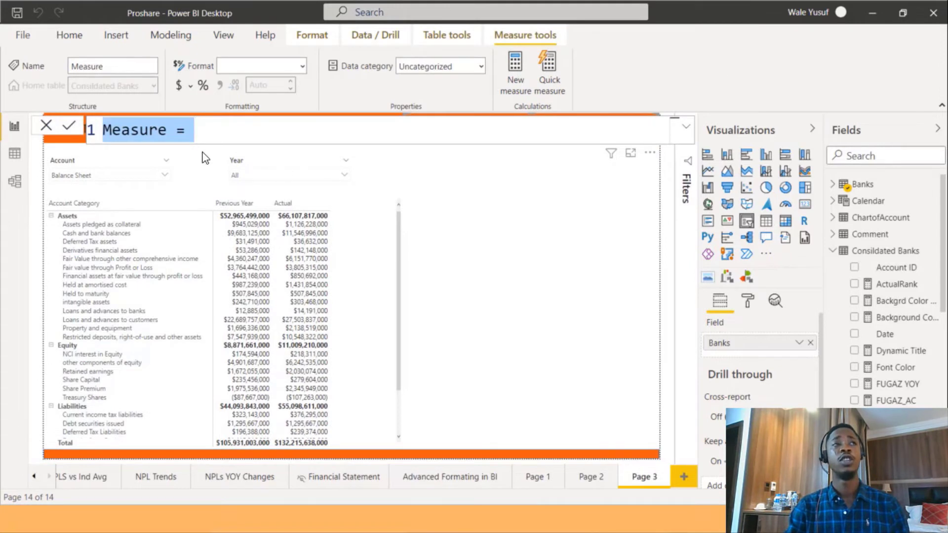
pyautogui.click(167, 129)
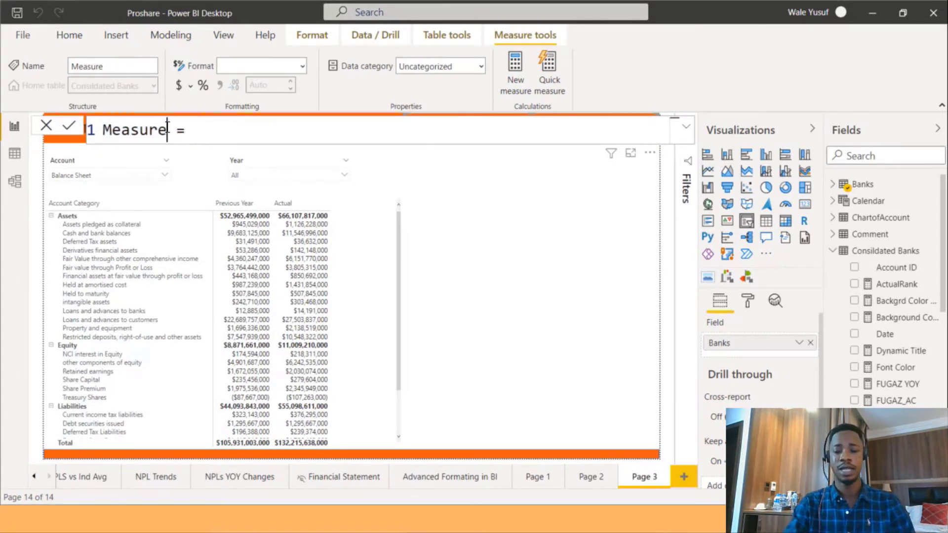
pyautogui.press('BackSpace')
pyautogui.press('BackSpace')
pyautogui.press('BackSpace')
pyautogui.press('BackSpace')
pyautogui.press('BackSpace')
pyautogui.press('BackSpace')
pyautogui.press('BackSpace')
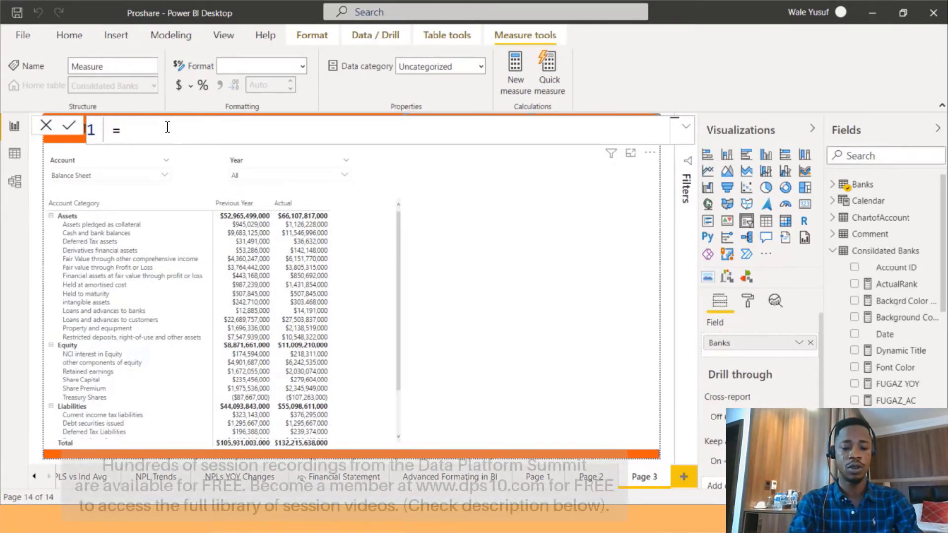
pyautogui.write('Font ')
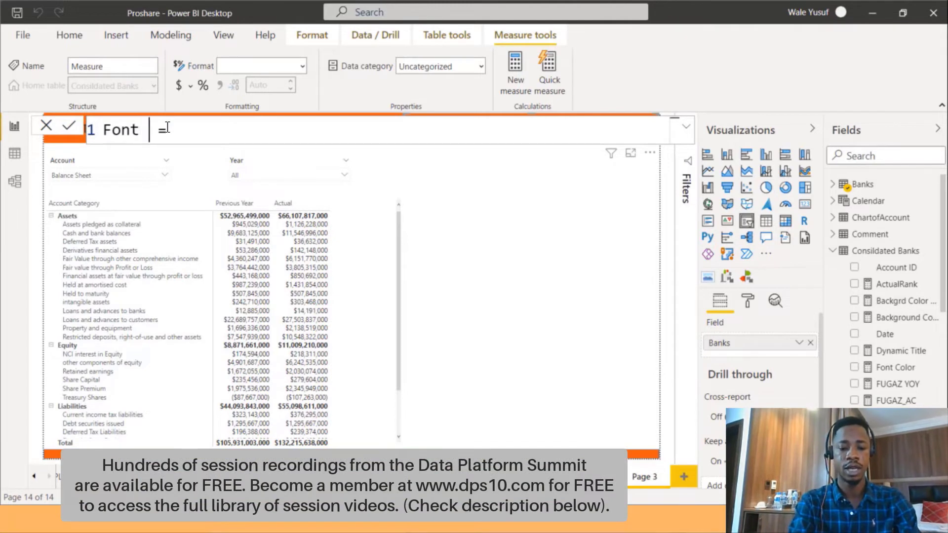
pyautogui.write('Color_tet')
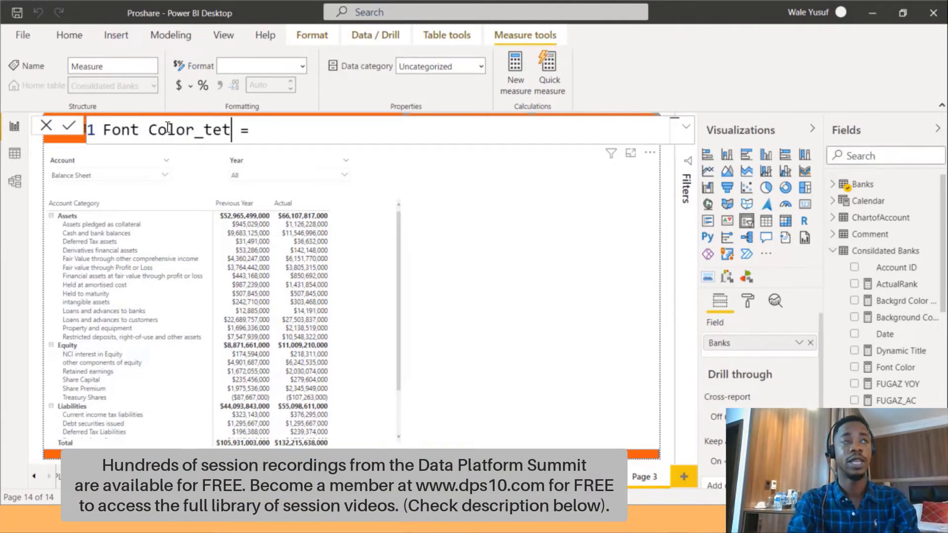
pyautogui.press('BackSpace')
pyautogui.write('st')
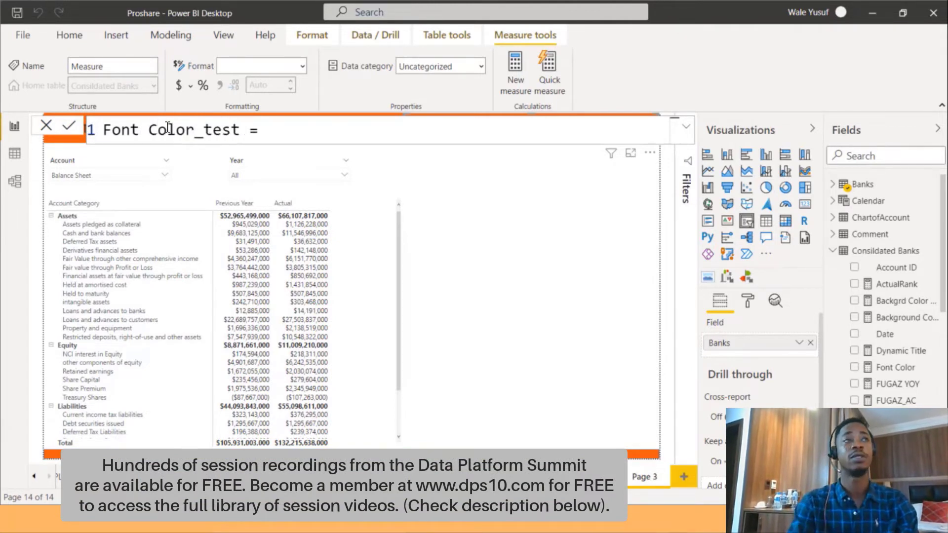
pyautogui.write(' = SW')
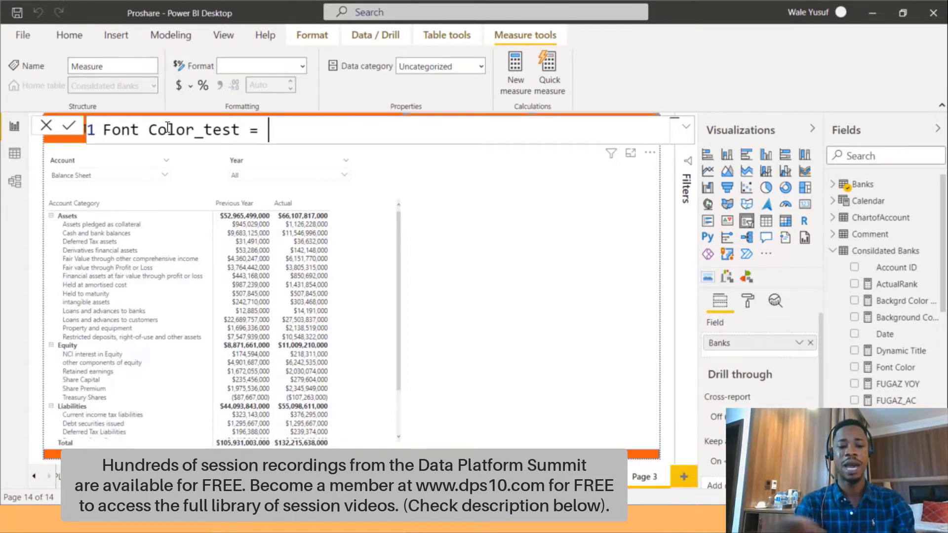
pyautogui.write('i')
# Start the Font Color_test formula as a SWITCH on SELECTEDVALUE(Banks[ Banks]).
pyautogui.press('Tab')
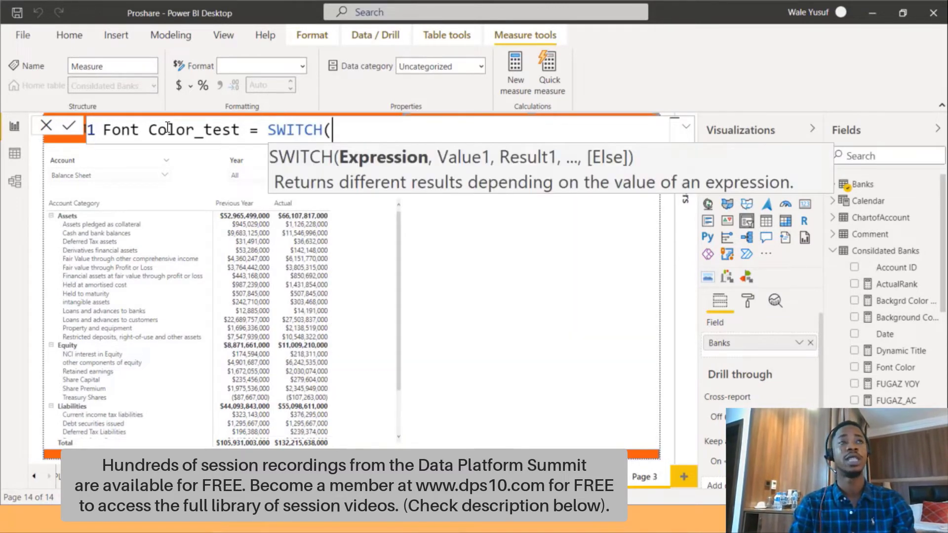
pyautogui.hotkey('shift', 'Return')
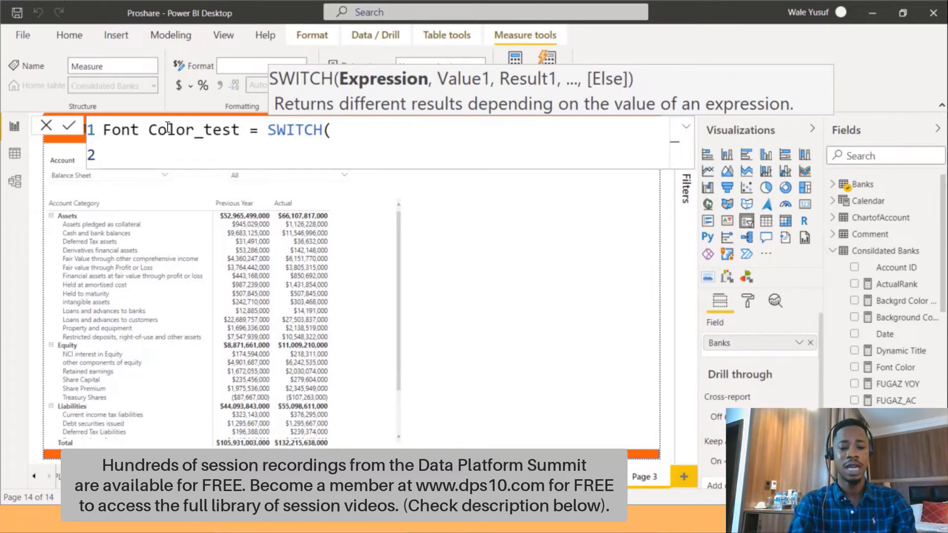
pyautogui.write('sel')
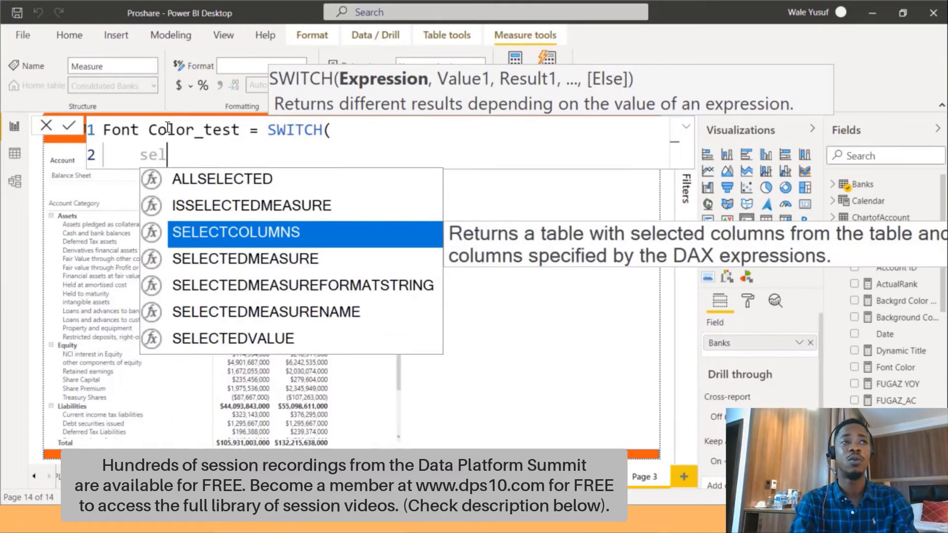
pyautogui.press('Down')
pyautogui.press('Down')
pyautogui.press('Down')
pyautogui.press('Down')
pyautogui.press('Tab')
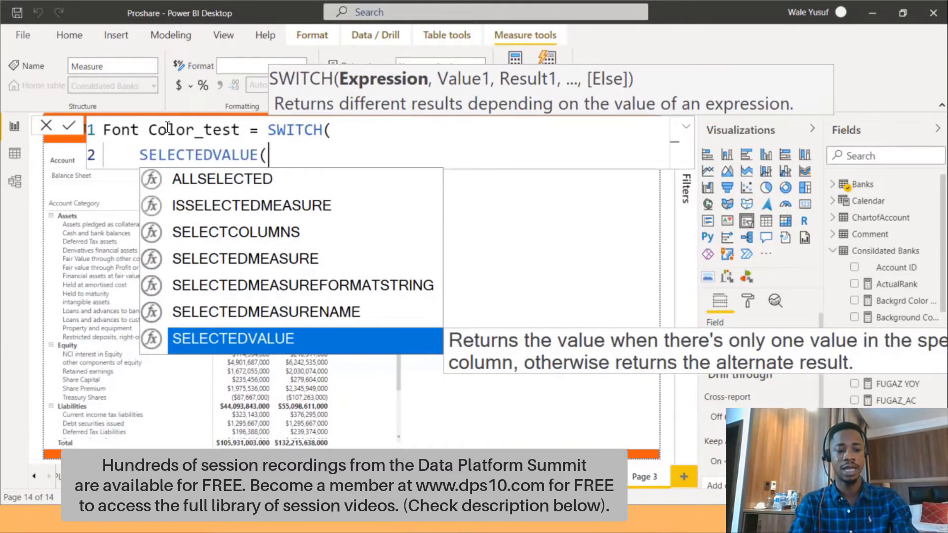
pyautogui.write('ban')
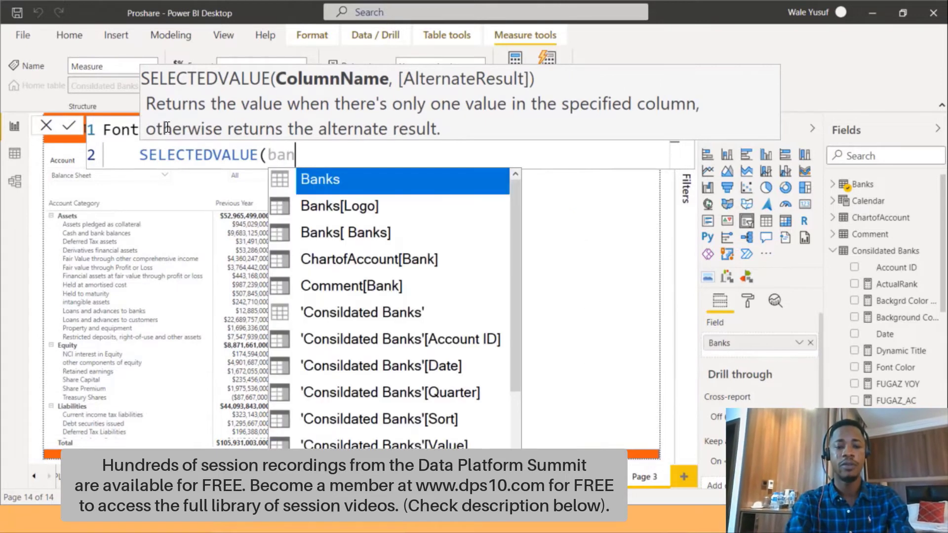
pyautogui.press('Down')
pyautogui.press('Down')
pyautogui.press('Tab')
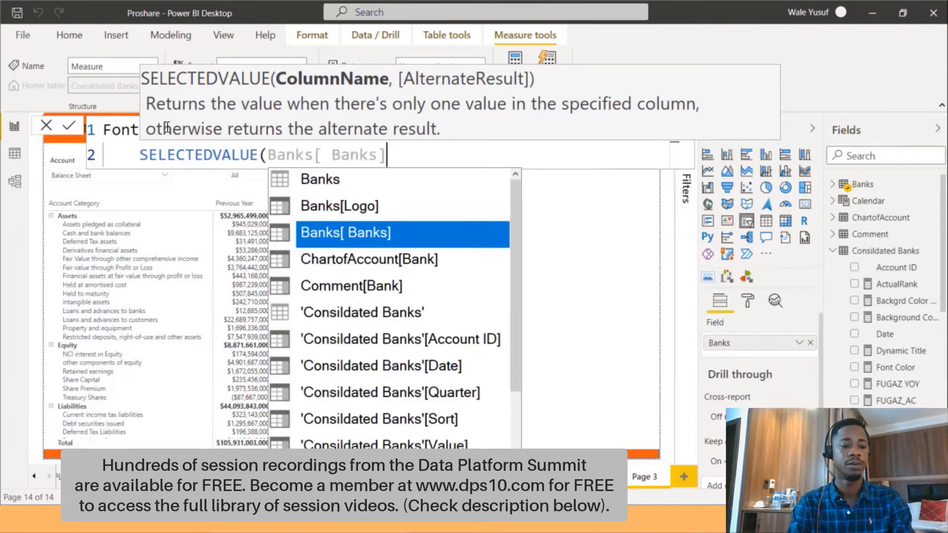
pyautogui.write(')')
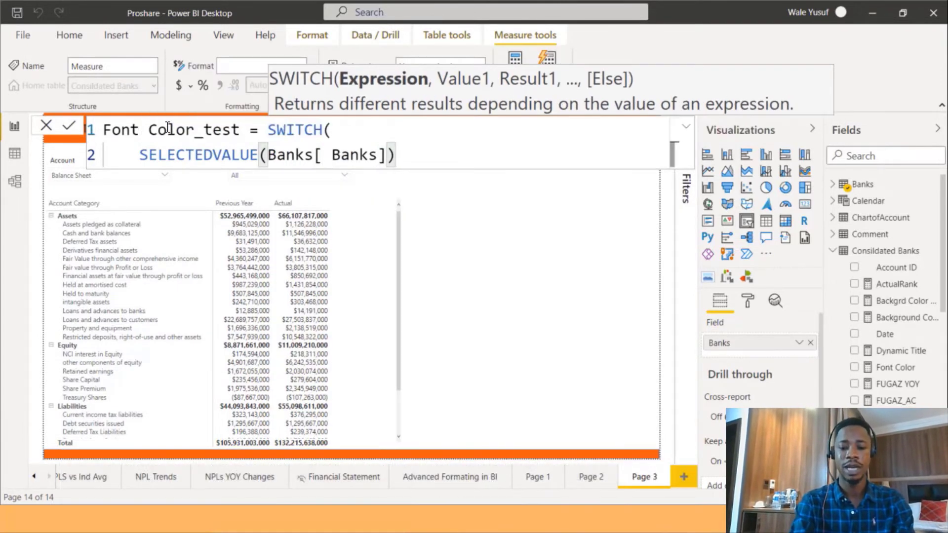
pyautogui.write(',')
pyautogui.press('Return')
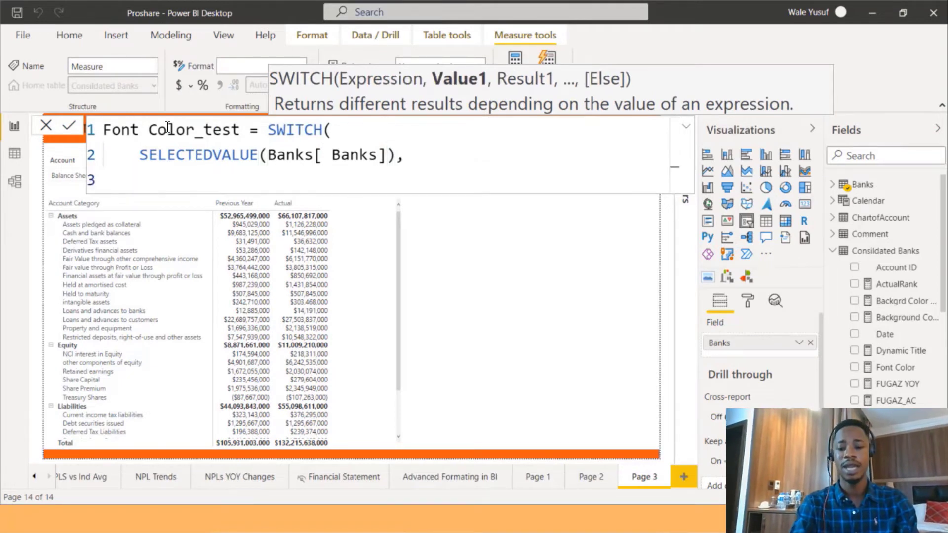
# Add the SWITCH case mapping "GTB" to "Black".
pyautogui.write('"')
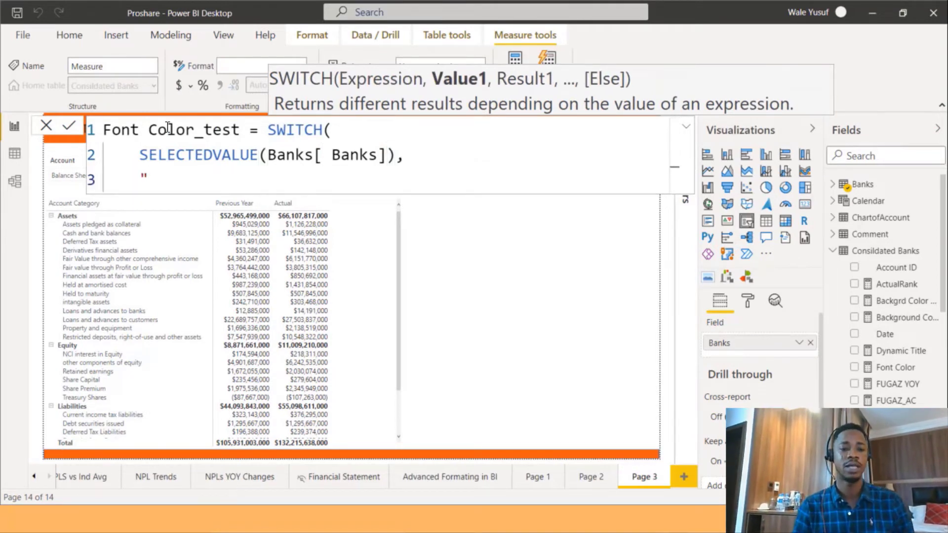
pyautogui.write('UBA')
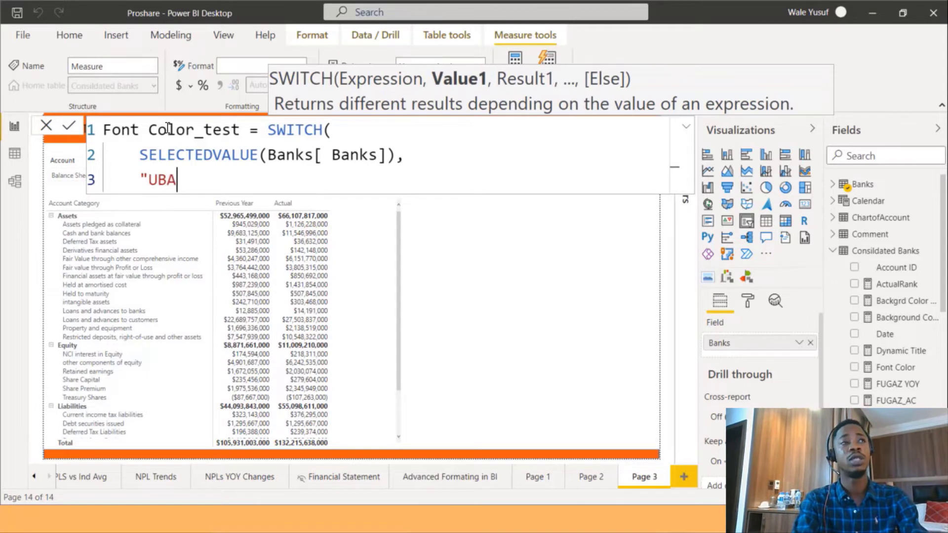
pyautogui.write('",')
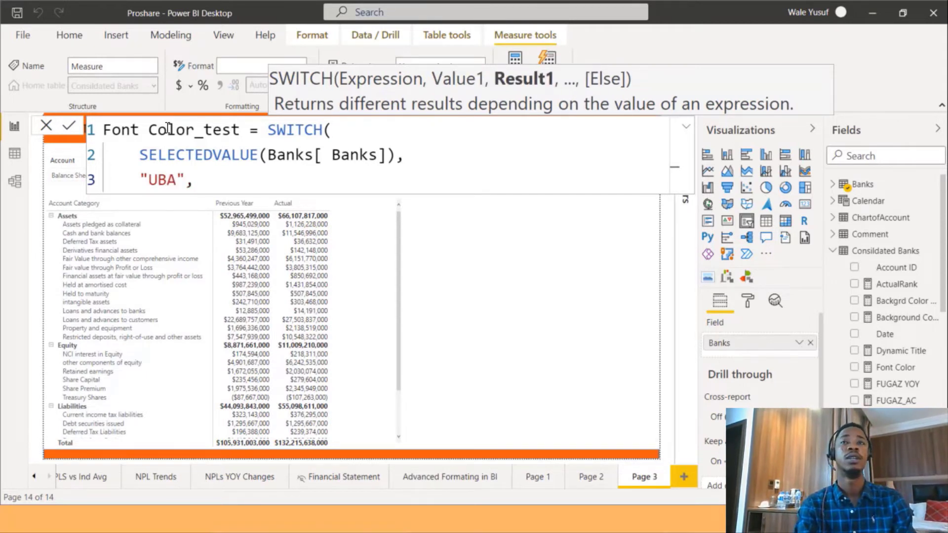
pyautogui.press('BackSpace')
pyautogui.press('BackSpace')
pyautogui.press('BackSpace')
pyautogui.press('BackSpace')
pyautogui.press('BackSpace')
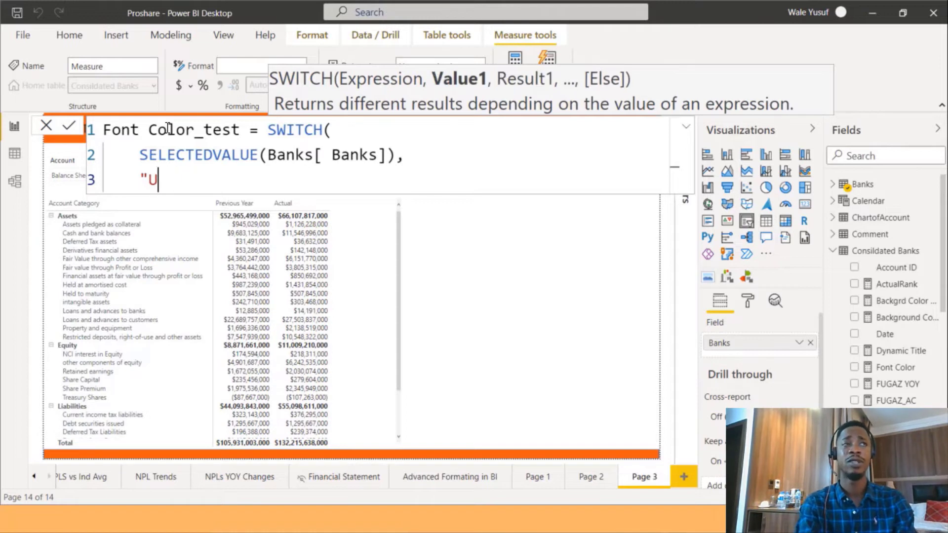
pyautogui.write('GT')
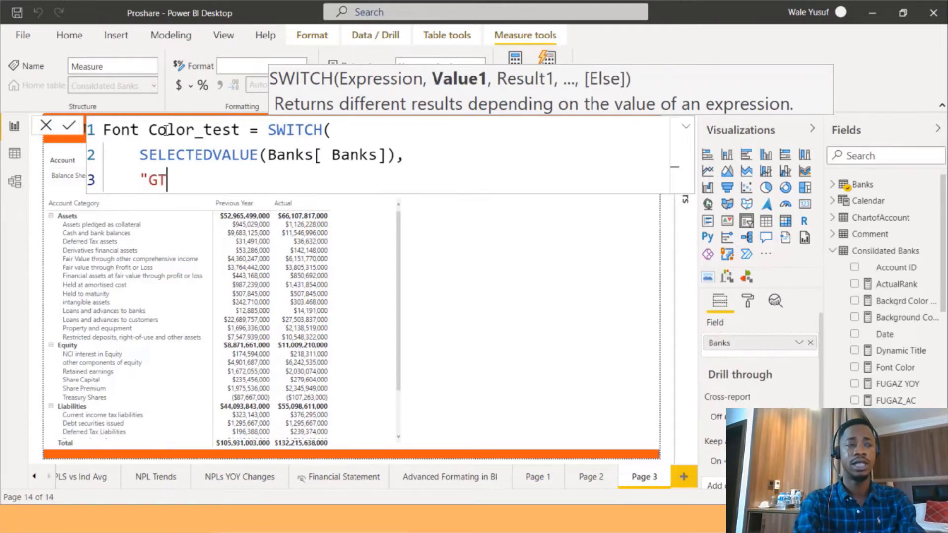
pyautogui.write('B"')
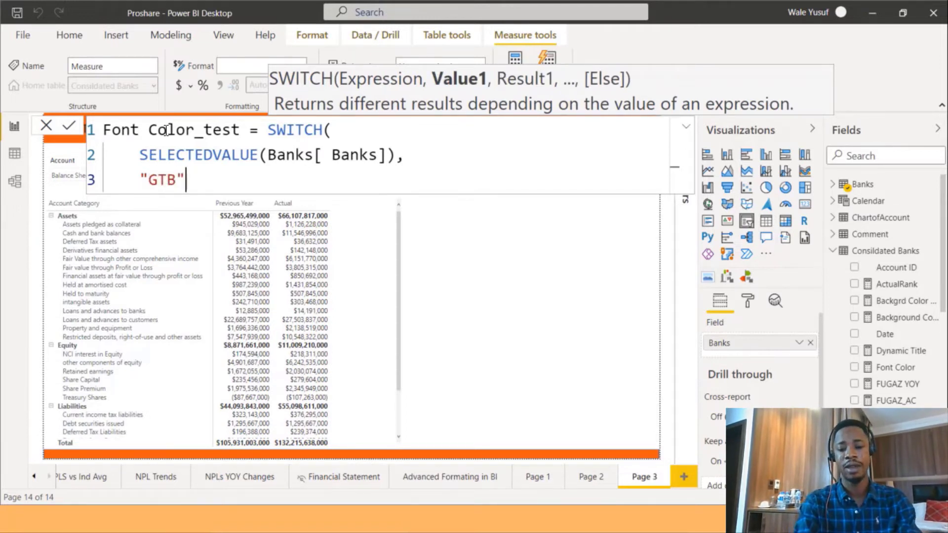
pyautogui.write(',')
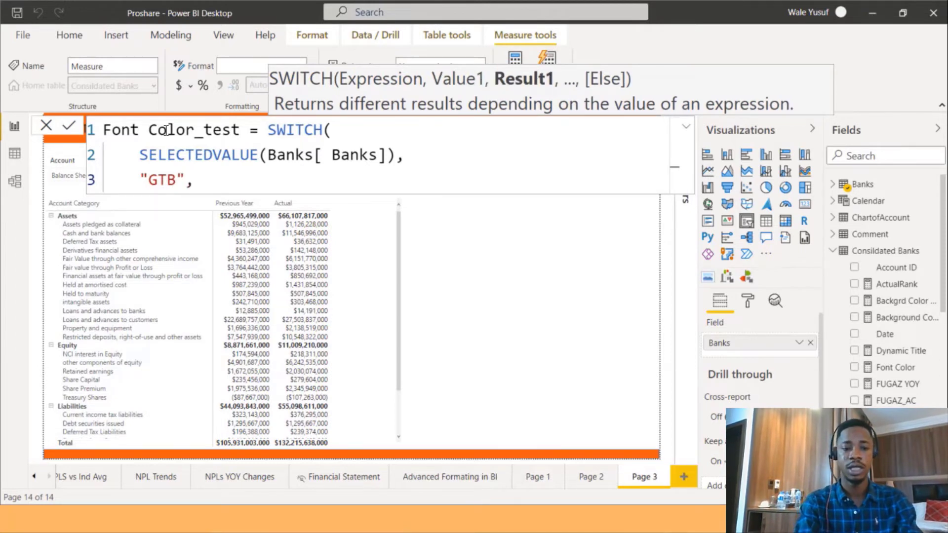
pyautogui.write(' "')
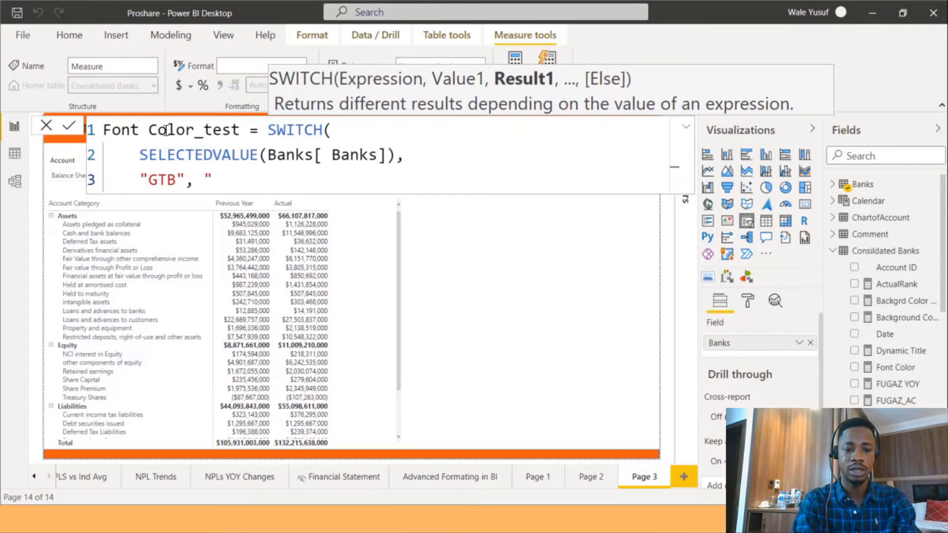
pyautogui.write('Black')
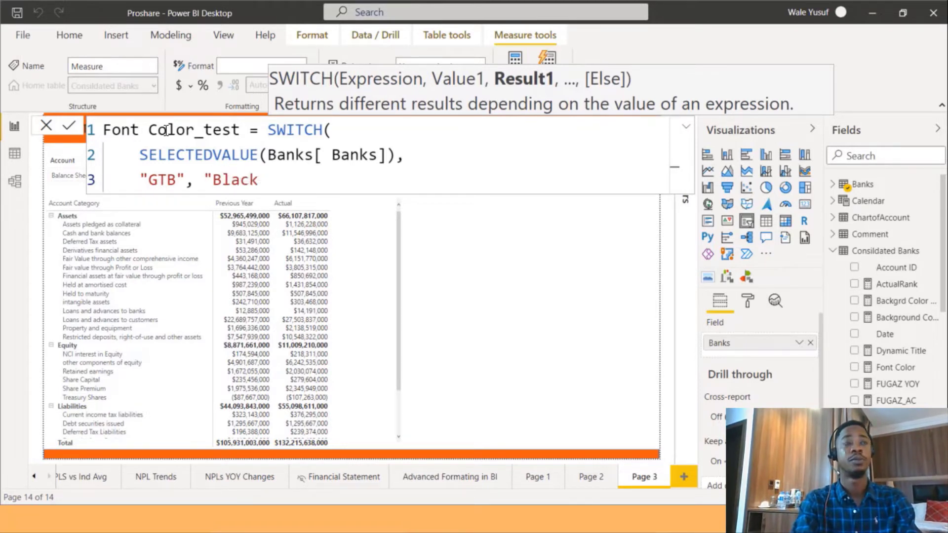
pyautogui.write('",')
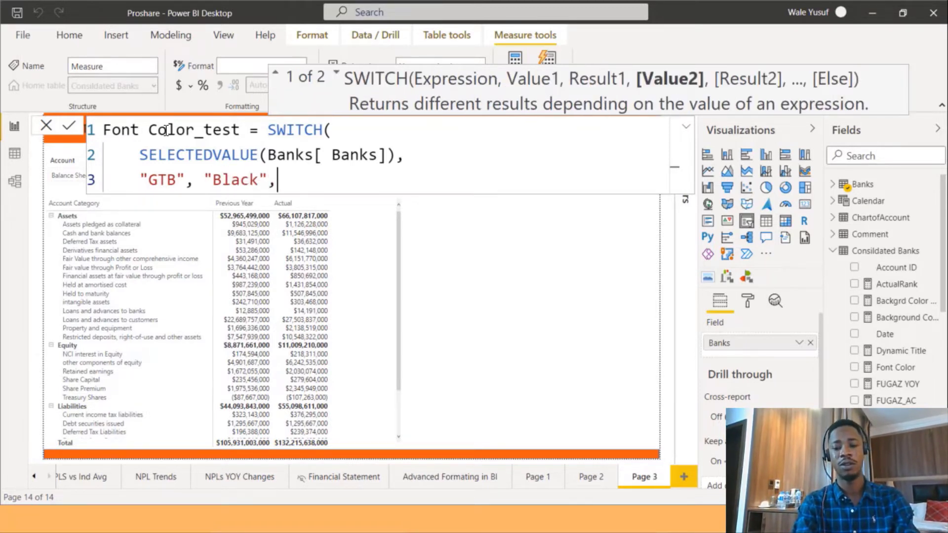
# Set "White" as the default result, close the SWITCH and commit the measure.
pyautogui.press('Return')
pyautogui.write('"')
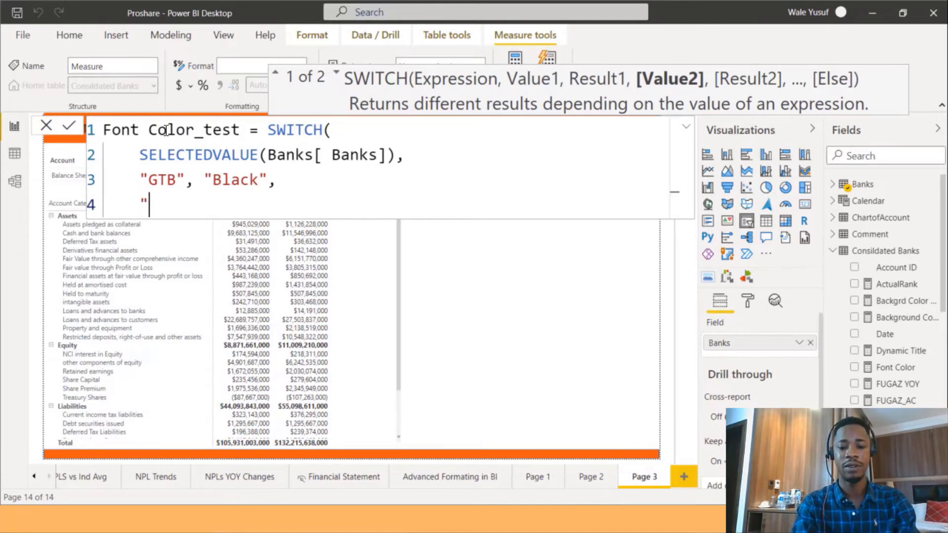
pyautogui.write('White"')
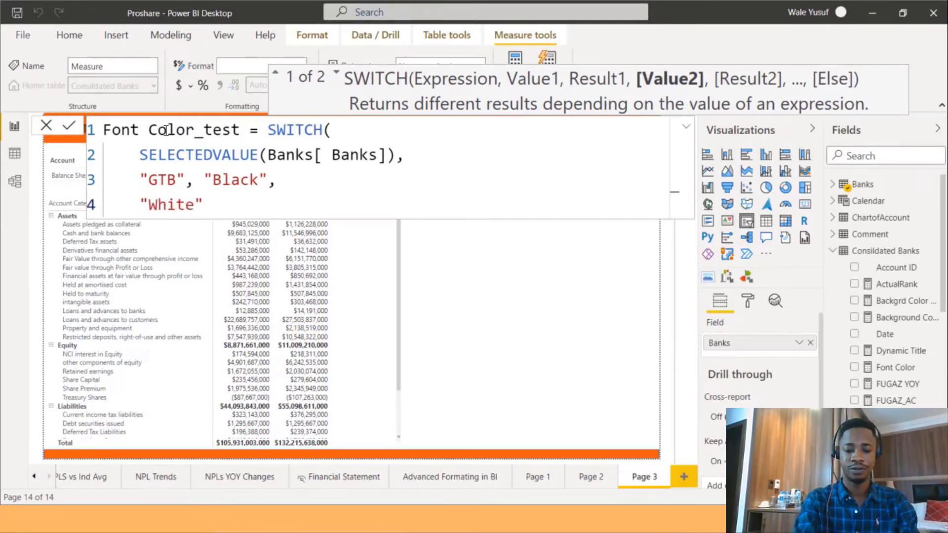
pyautogui.write(')')
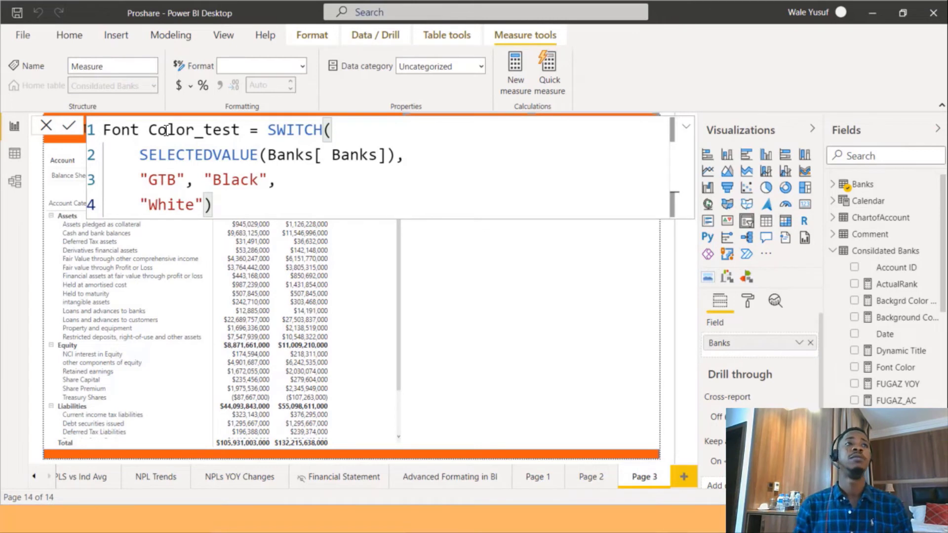
pyautogui.press('Return')
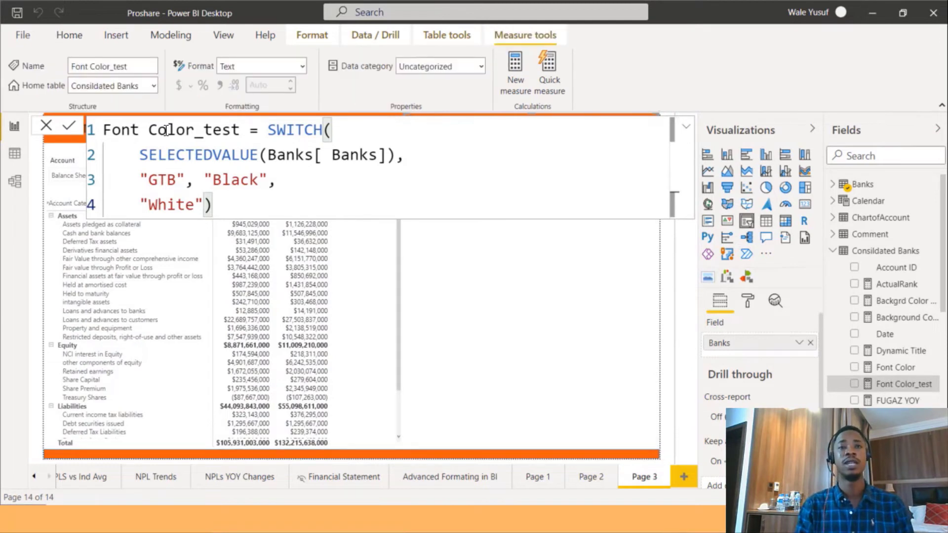
# Conditionally format the title card's data label colour by field value based on the Font Color_test measure.
pyautogui.click(430, 236)
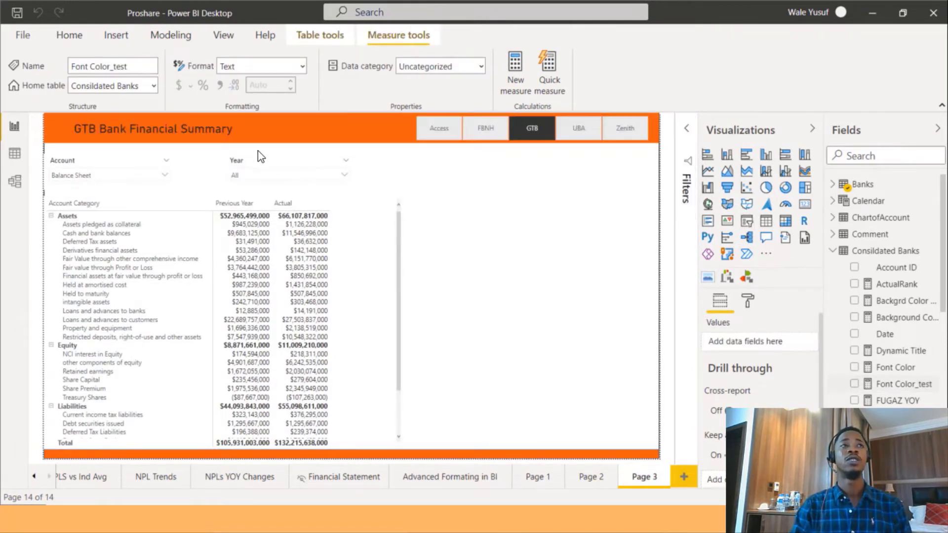
pyautogui.click(236, 133)
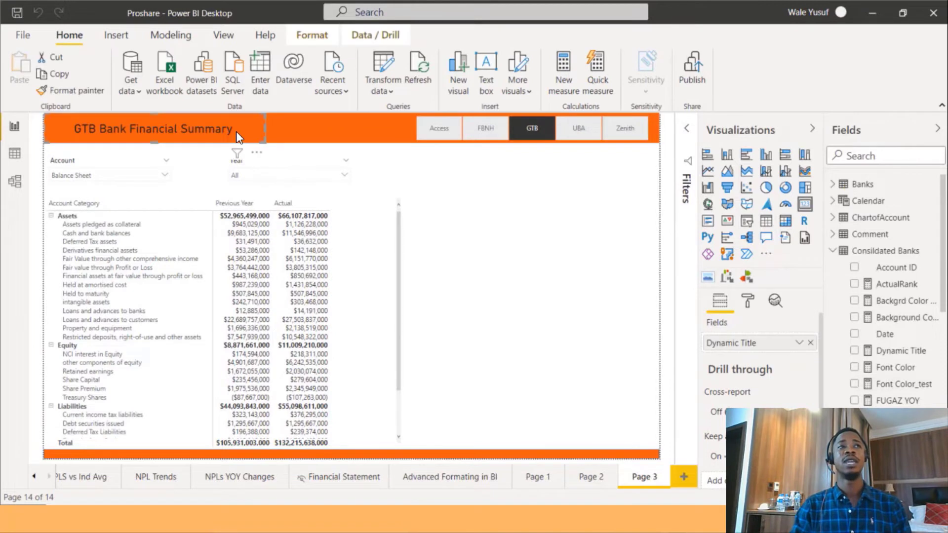
pyautogui.click(748, 300)
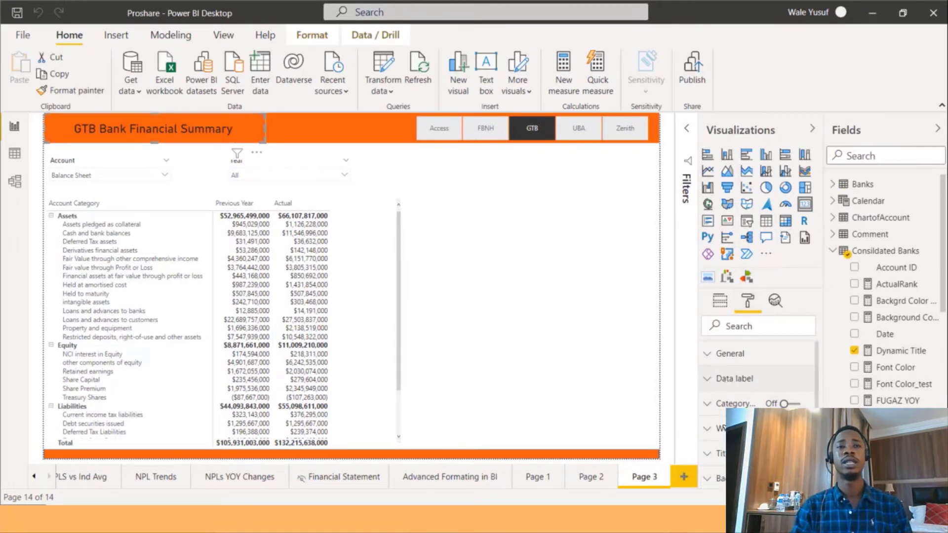
pyautogui.click(735, 379)
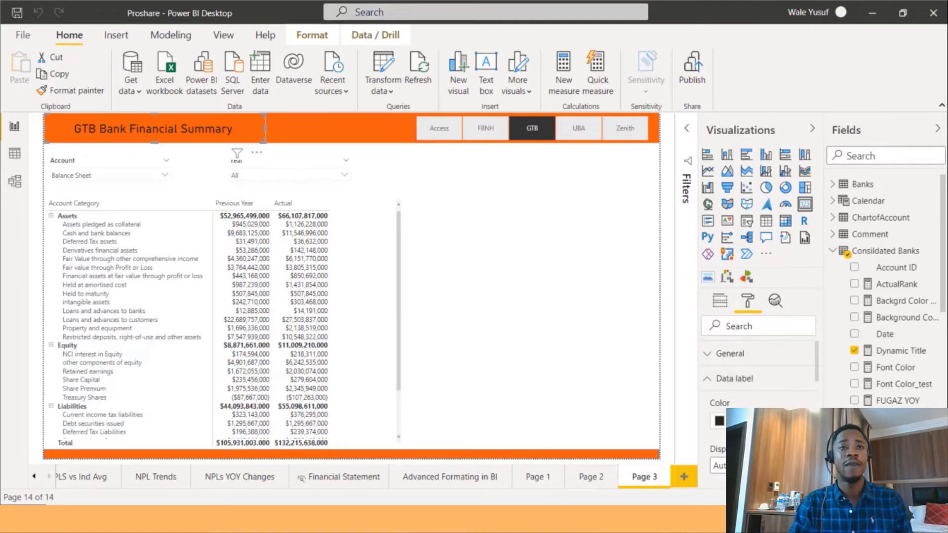
pyautogui.click(754, 421)
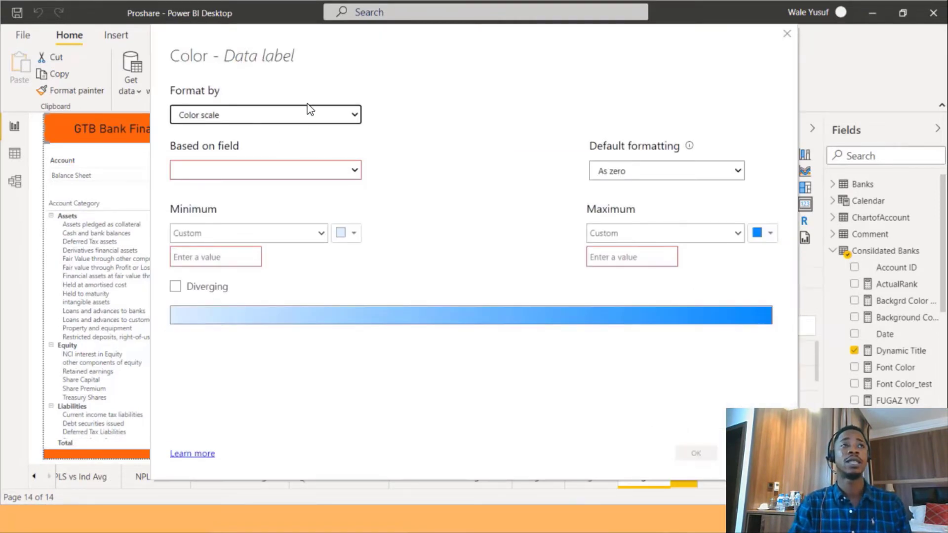
pyautogui.click(309, 109)
pyautogui.click(315, 153)
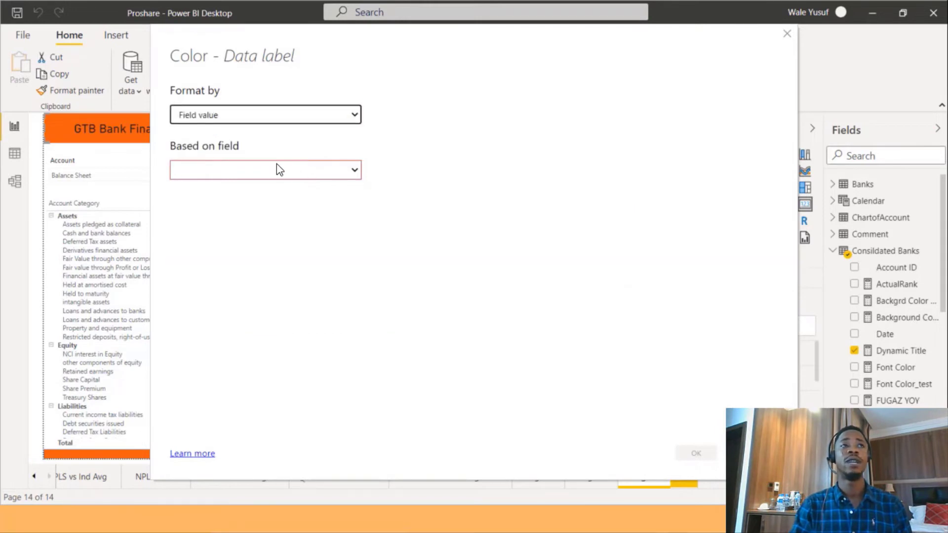
pyautogui.click(270, 177)
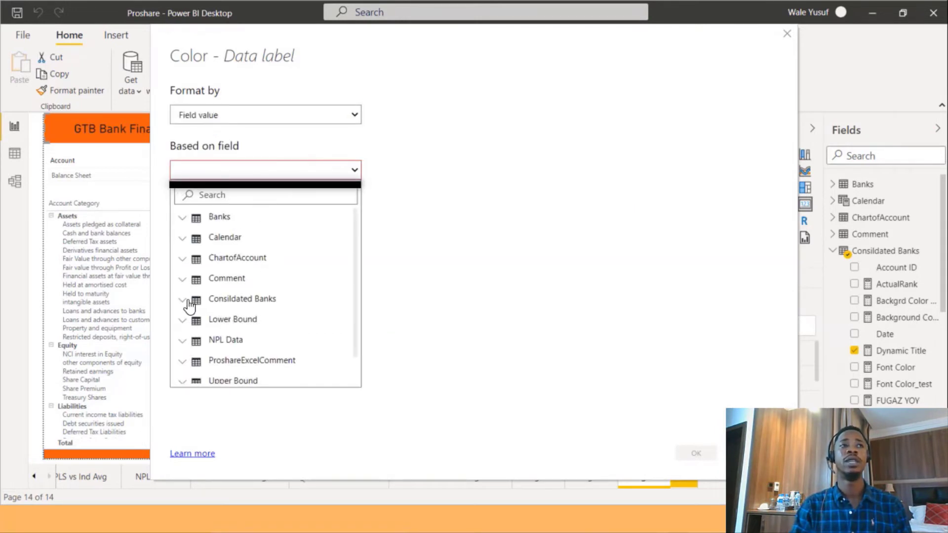
pyautogui.click(225, 302)
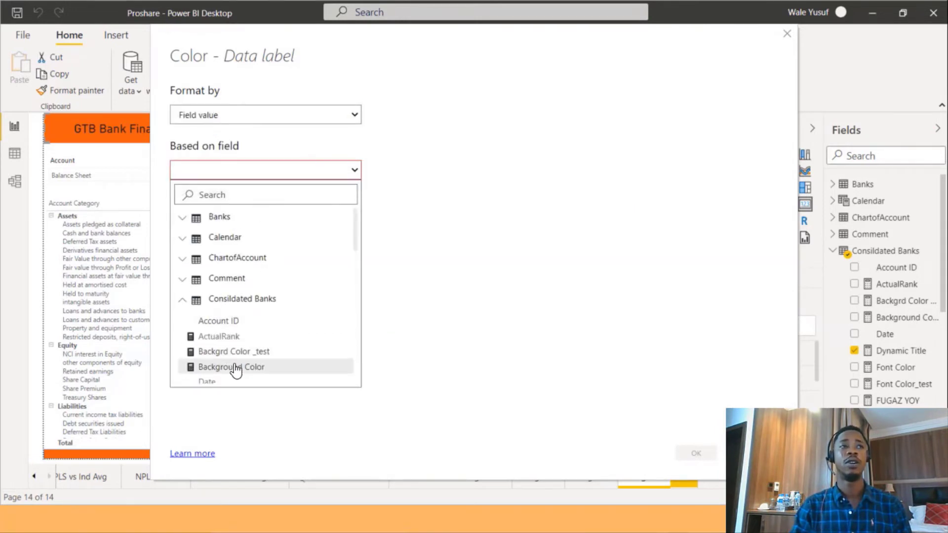
pyautogui.scroll(-3, 236, 370)
pyautogui.click(250, 360)
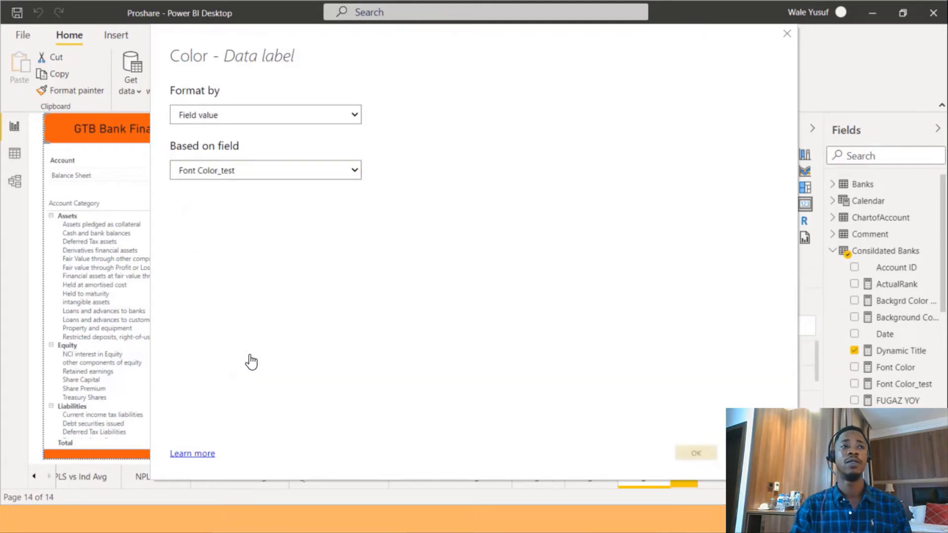
pyautogui.click(705, 452)
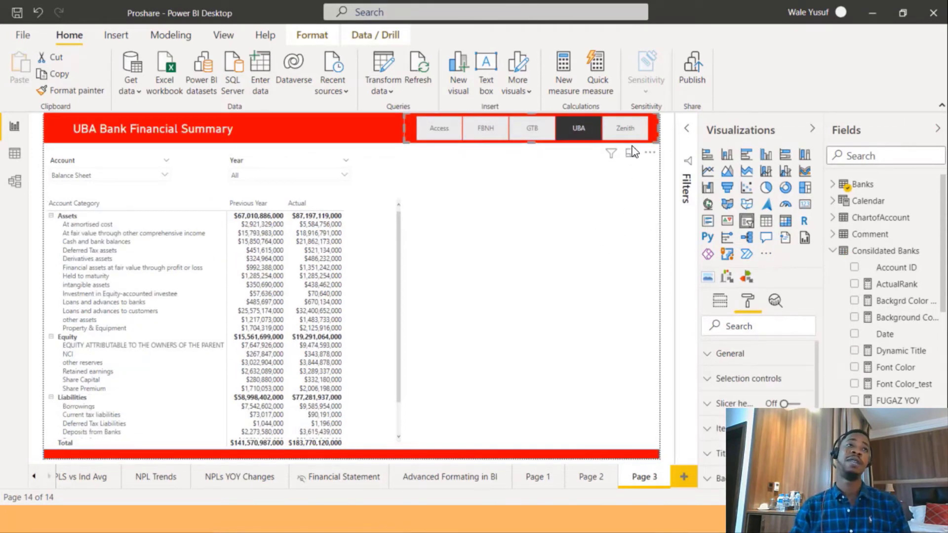
# Test the title font colour by selecting the Zenith and Access bank buttons.
pyautogui.click(629, 127)
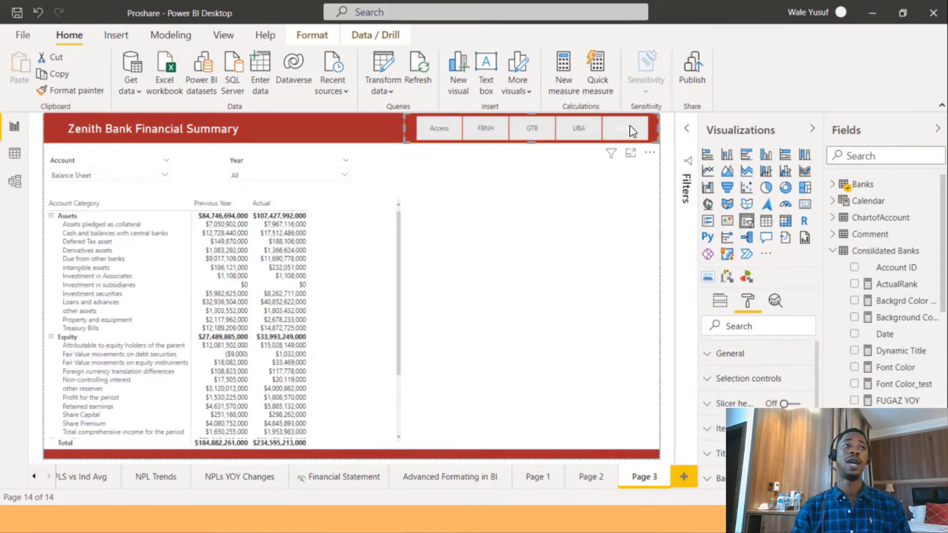
pyautogui.click(445, 129)
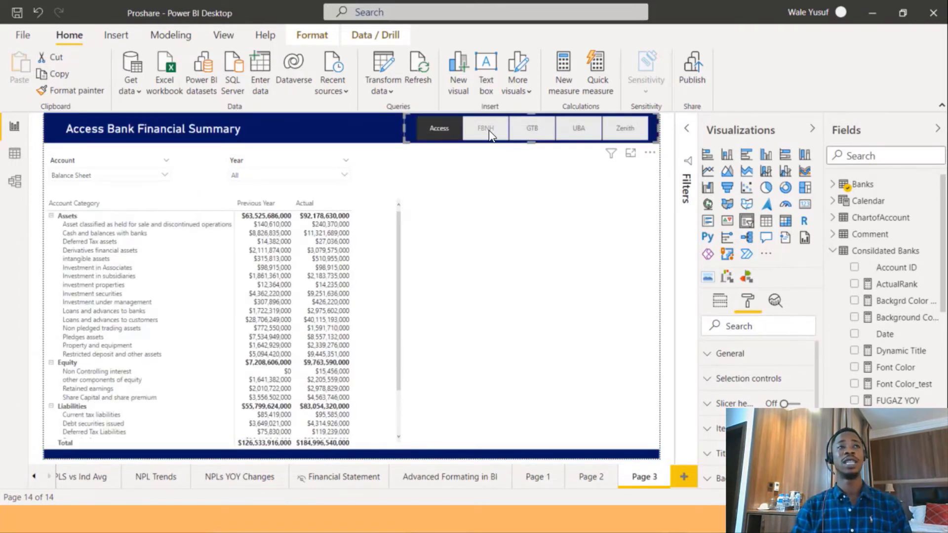
# Select the FBNH bank button and open the page's background formatting options.
pyautogui.click(490, 134)
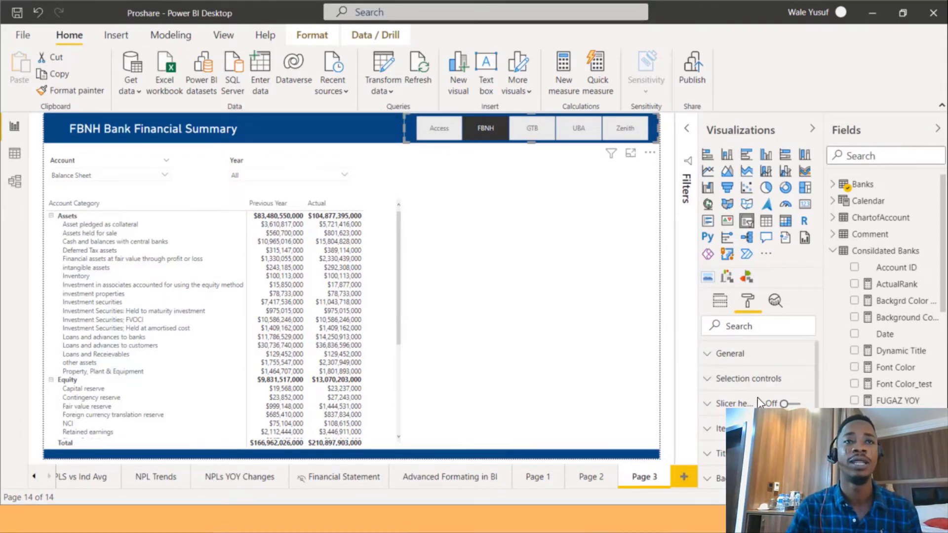
pyautogui.click(641, 332)
pyautogui.click(747, 301)
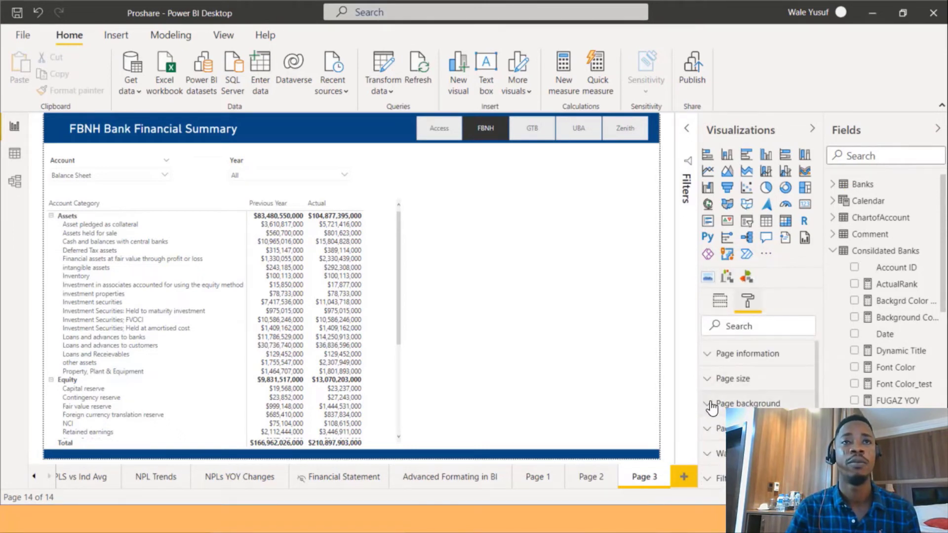
pyautogui.click(711, 408)
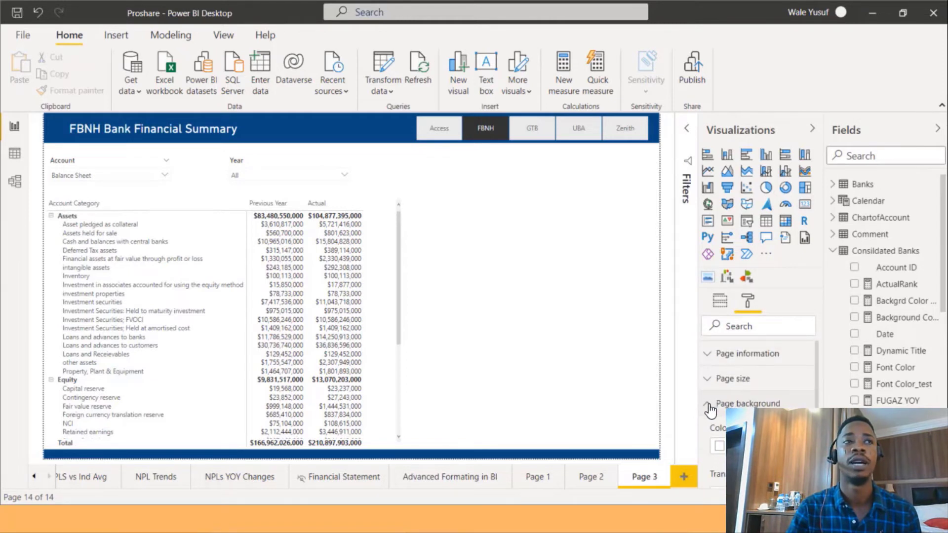
pyautogui.click(713, 404)
pyautogui.click(714, 407)
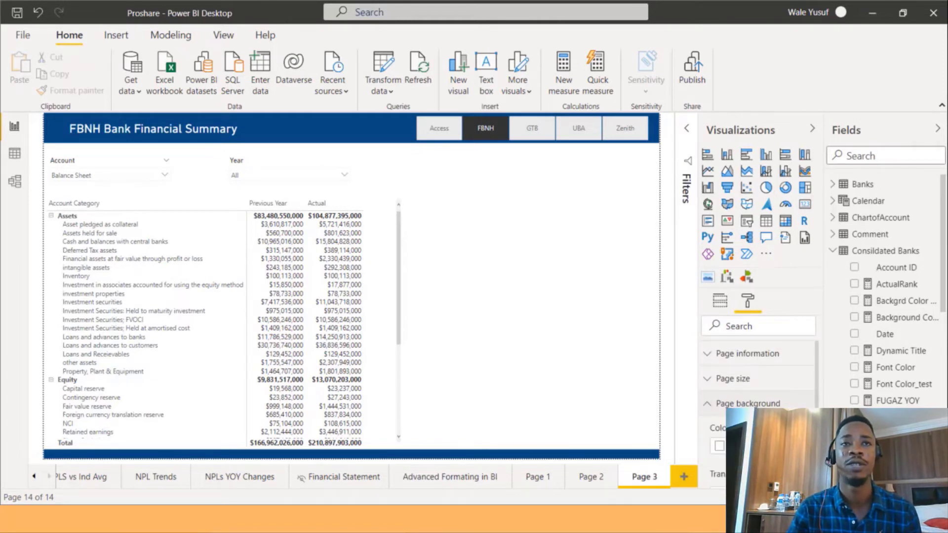
pyautogui.click(713, 404)
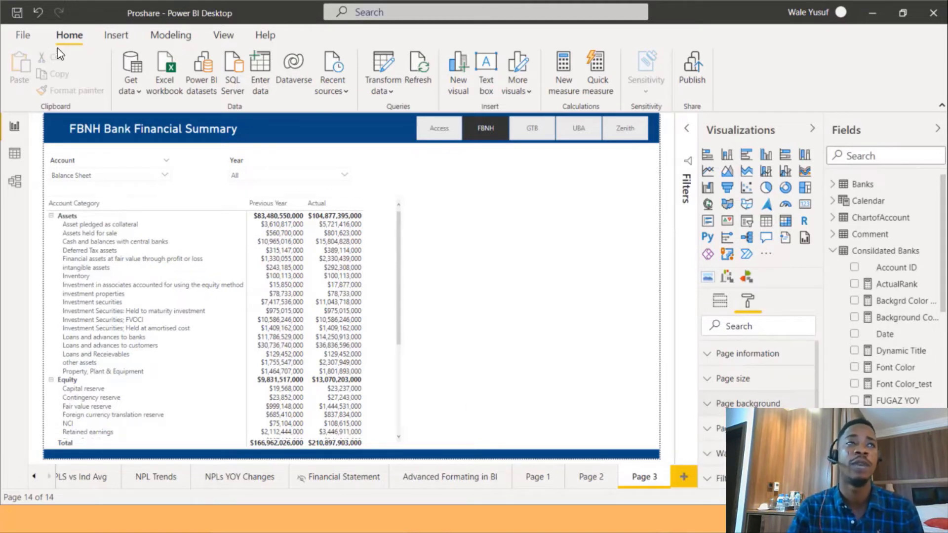
# Insert a rectangle shape and resize it to cover the whole report page.
pyautogui.click(120, 39)
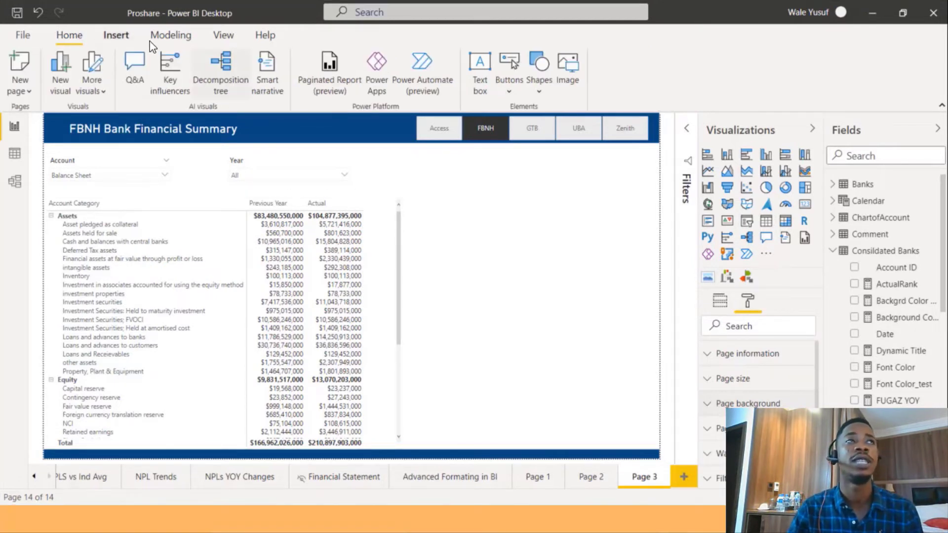
pyautogui.click(539, 90)
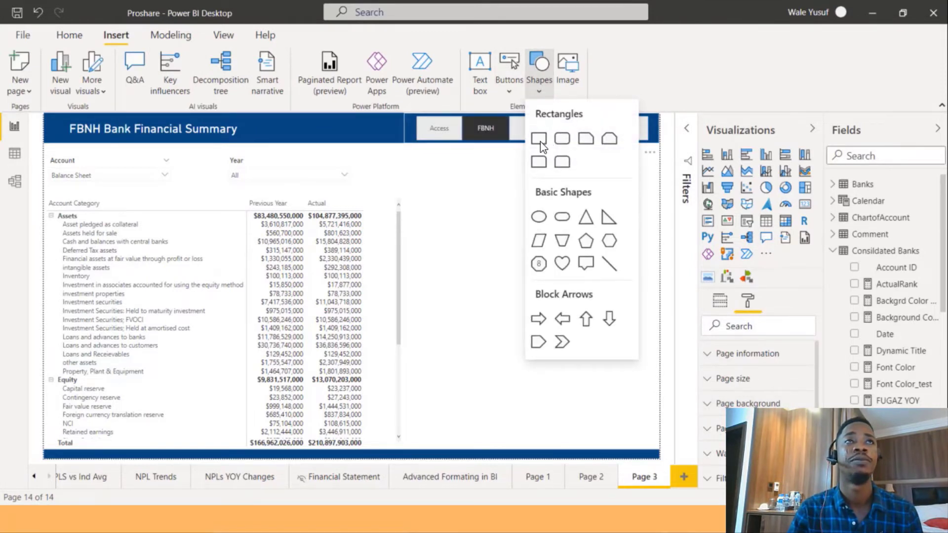
pyautogui.click(540, 141)
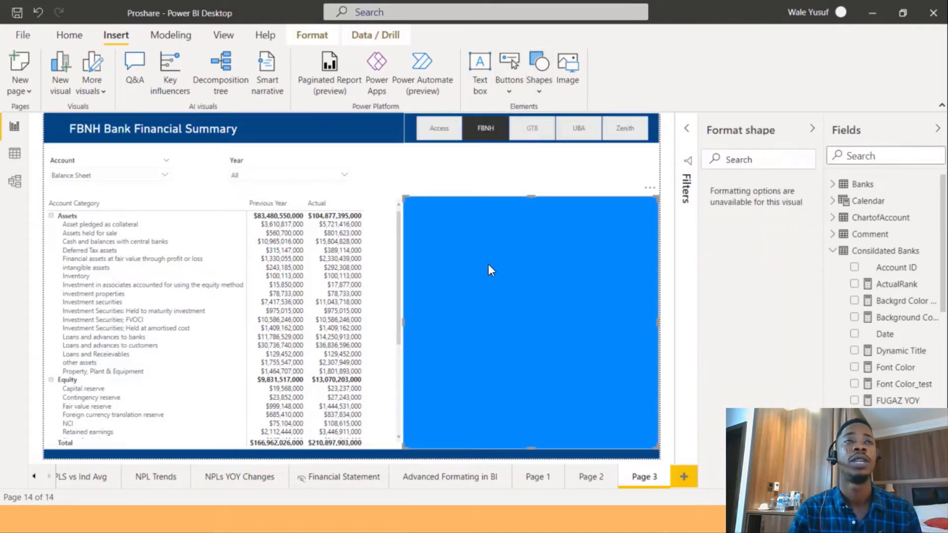
pyautogui.moveTo(375, 246); pyautogui.dragTo(84, 167)
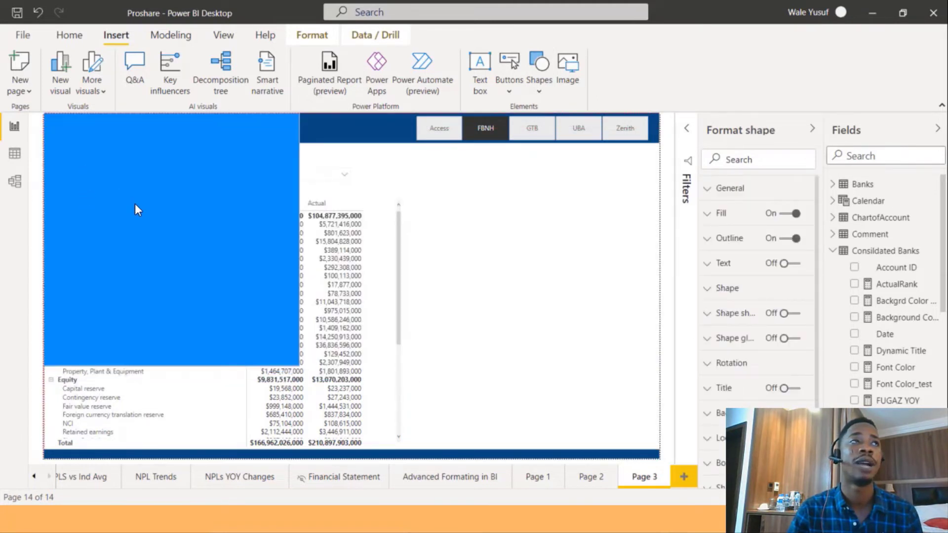
pyautogui.moveTo(306, 359); pyautogui.dragTo(328, 374)
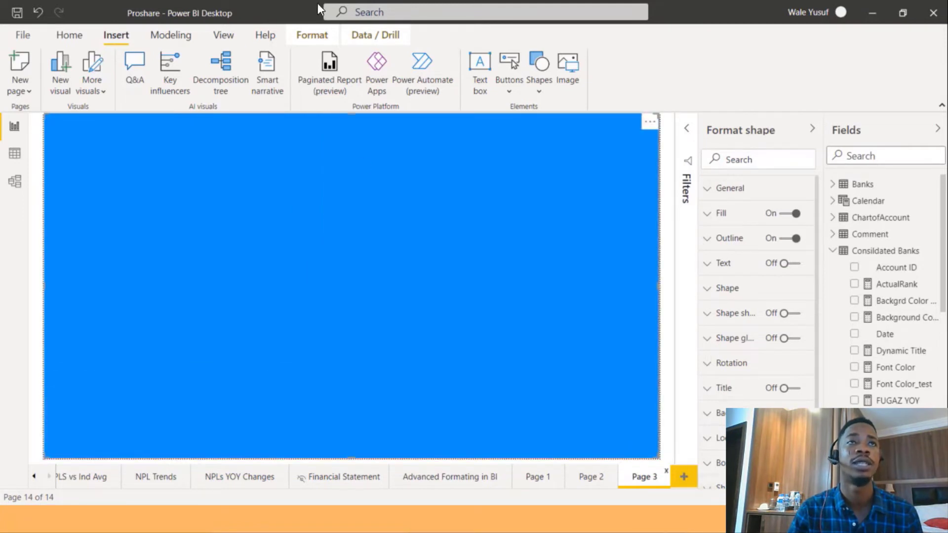
# Open the Selection pane and move the rectangle to the back of the layer order.
pyautogui.click(211, 35)
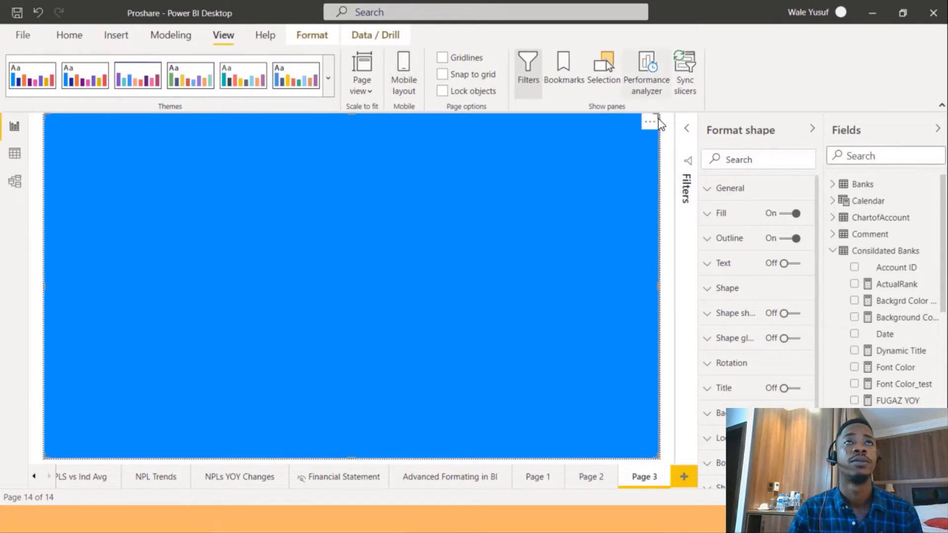
pyautogui.click(602, 65)
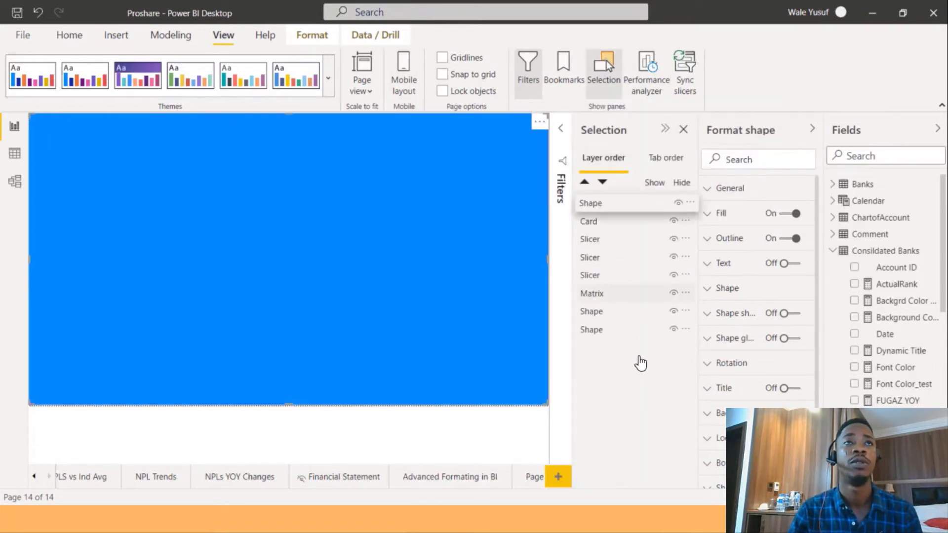
pyautogui.moveTo(641, 363); pyautogui.dragTo(624, 329)
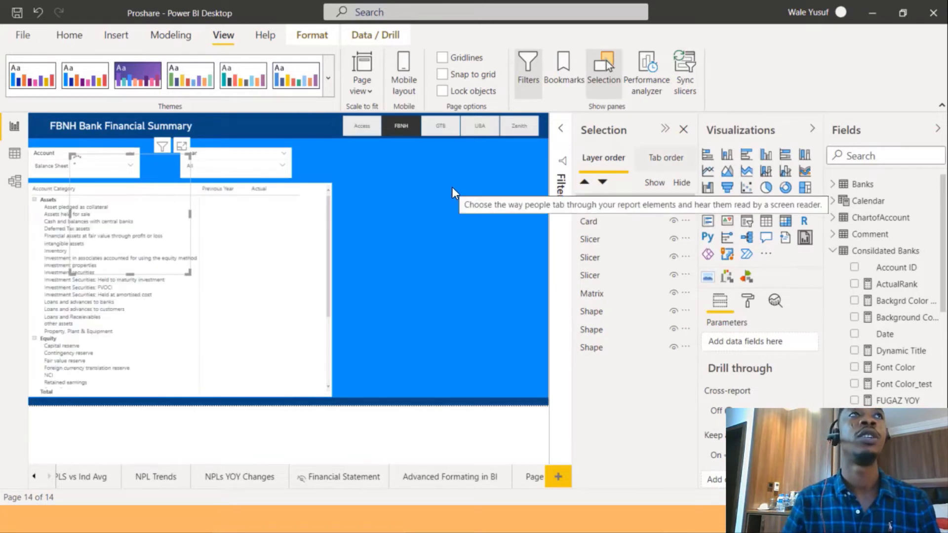
pyautogui.click(501, 173)
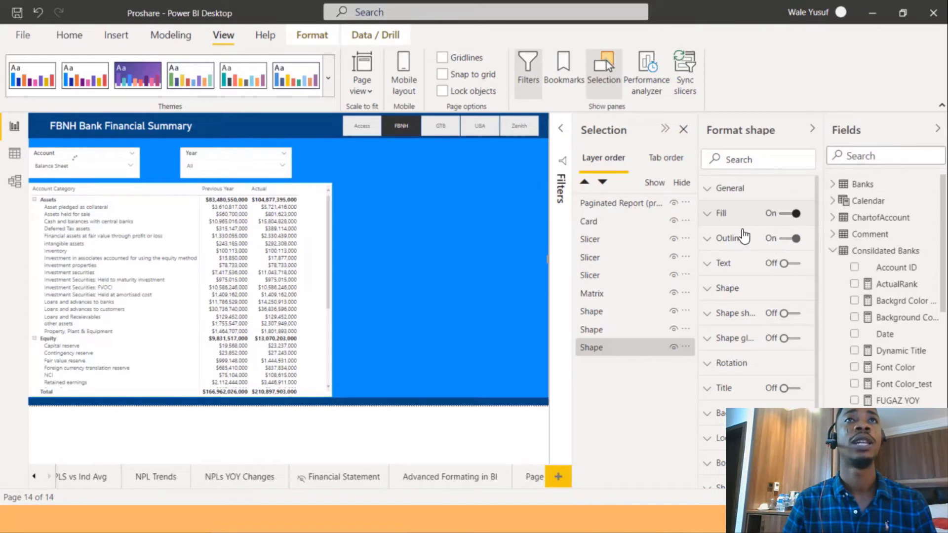
# Conditionally format the rectangle's fill by field value based on the Backgrd Color _test measure.
pyautogui.click(708, 216)
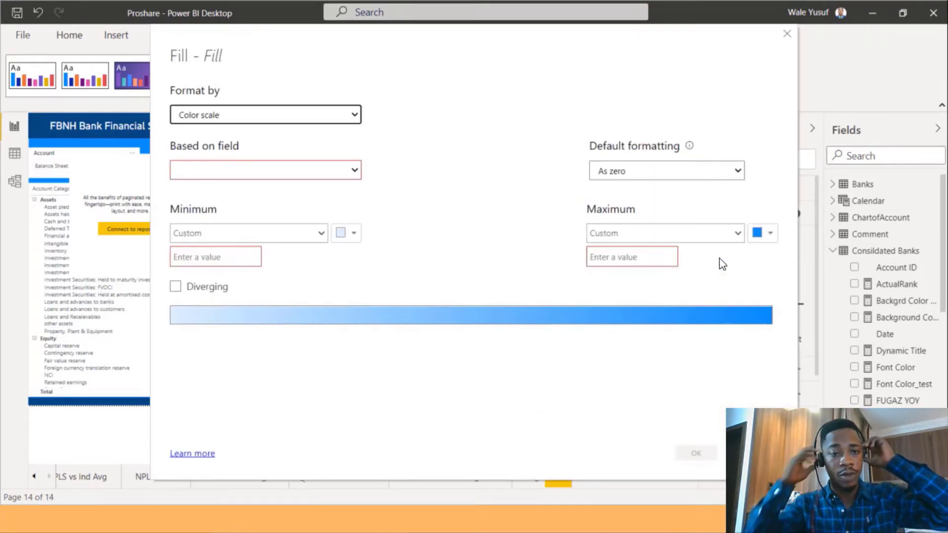
pyautogui.click(307, 117)
pyautogui.click(276, 154)
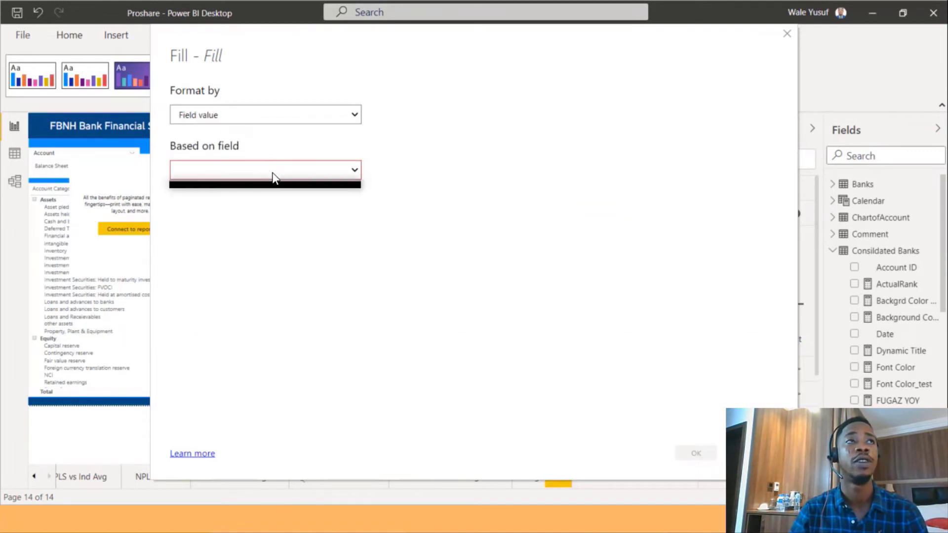
pyautogui.click(273, 170)
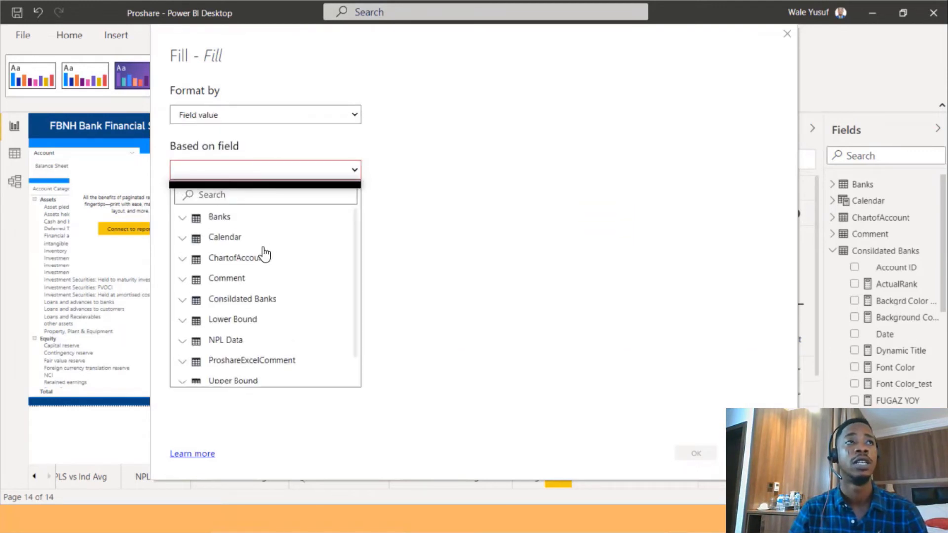
pyautogui.click(188, 301)
pyautogui.scroll(-3, 232, 296)
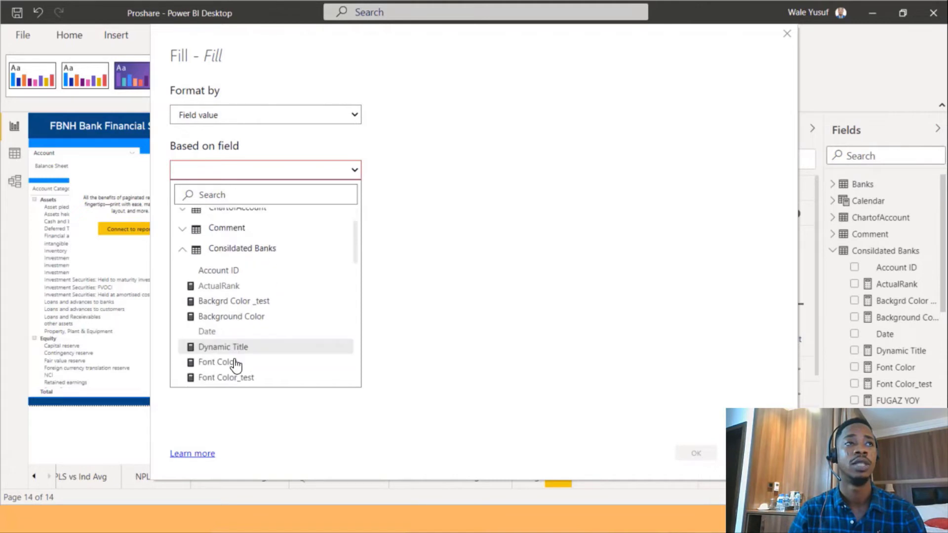
pyautogui.click(234, 284)
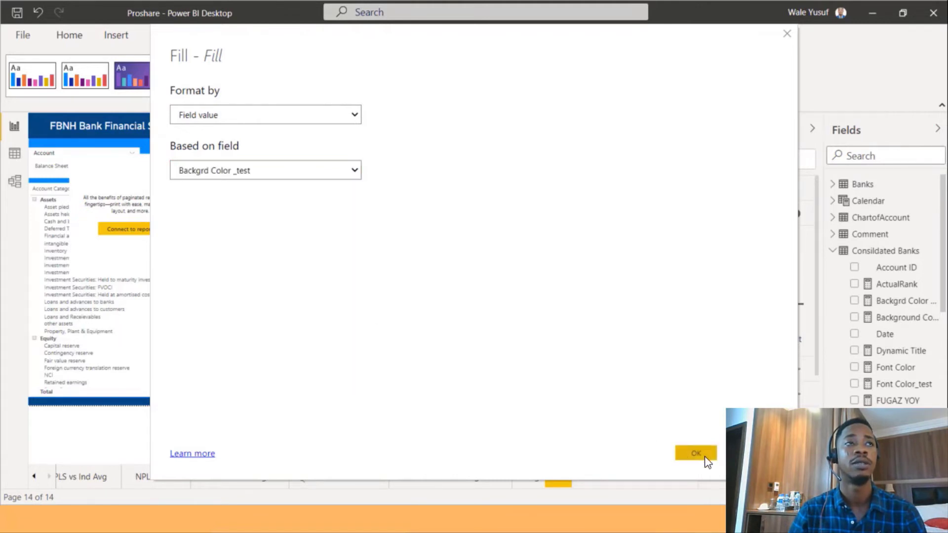
pyautogui.click(695, 453)
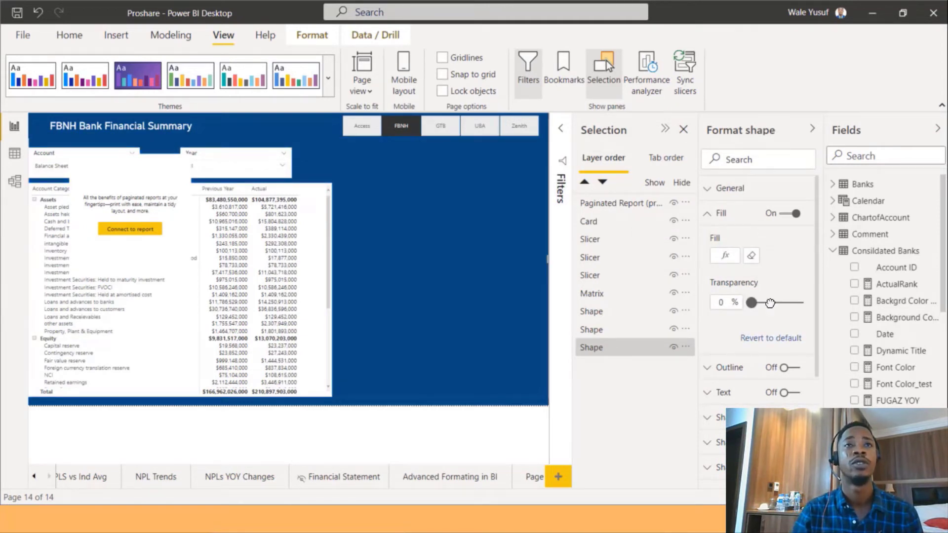
# Set the rectangle's fill transparency to 95% and preview the page with the UBA bank selected.
pyautogui.moveTo(786, 304); pyautogui.dragTo(797, 305)
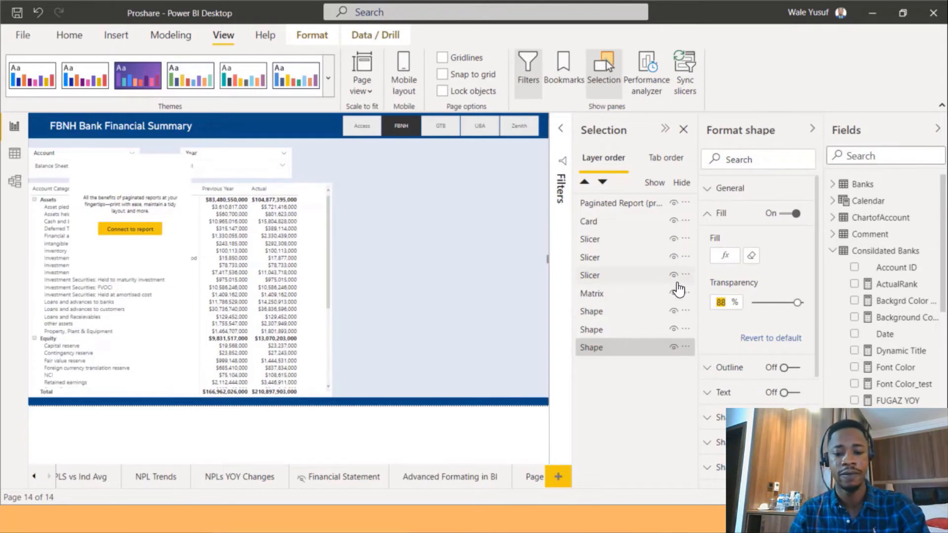
pyautogui.write('95')
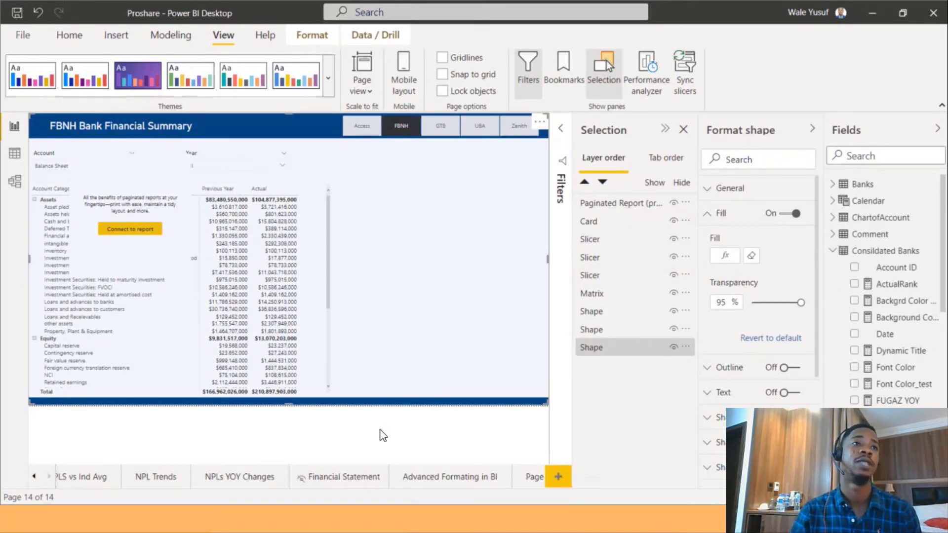
pyautogui.click(383, 436)
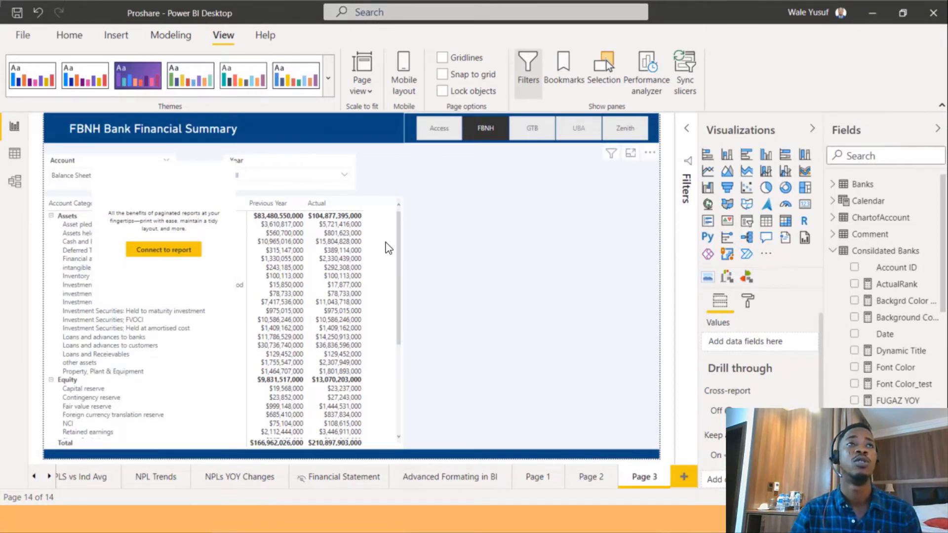
pyautogui.click(579, 127)
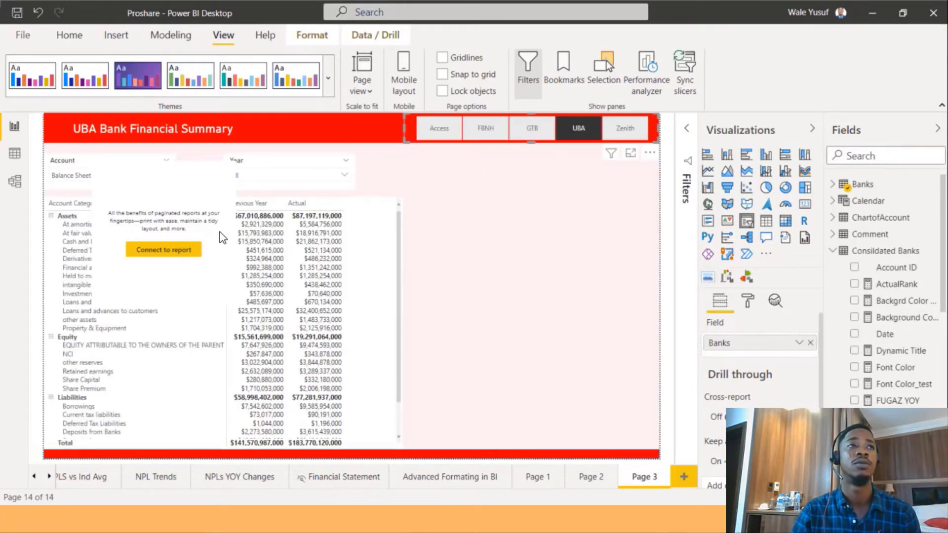
# Delete the stray paginated report visual from the page.
pyautogui.click(228, 218)
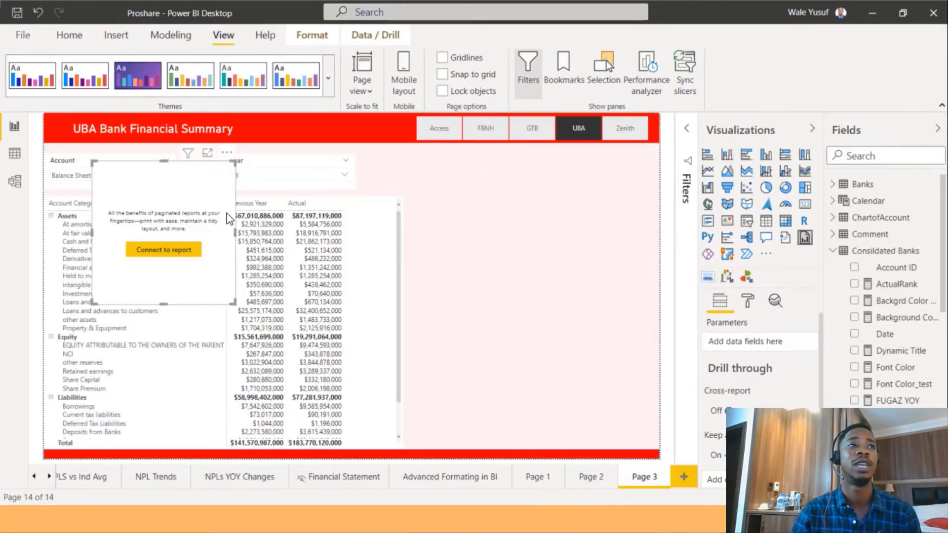
pyautogui.press('Delete')
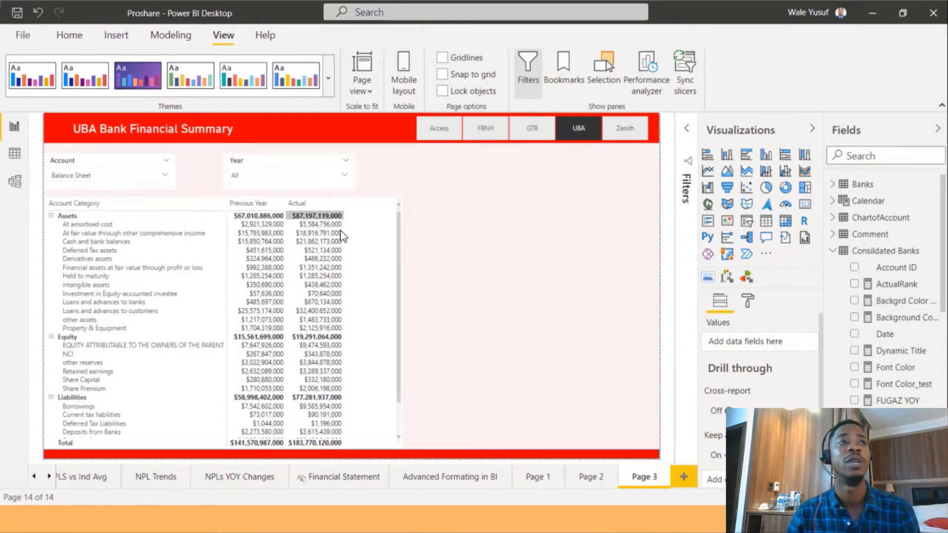
# Turn off the matrix visual's background.
pyautogui.click(399, 294)
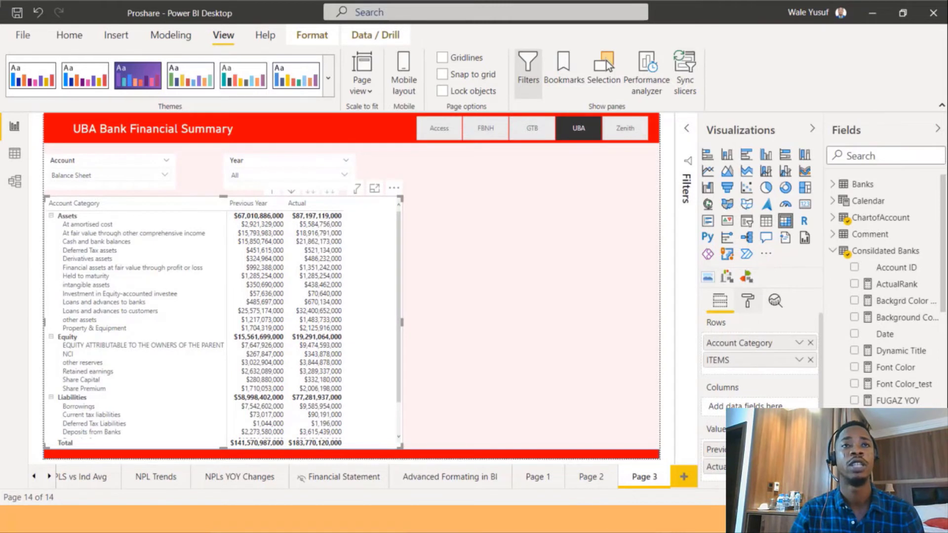
pyautogui.click(747, 300)
pyautogui.scroll(-3, 759, 438)
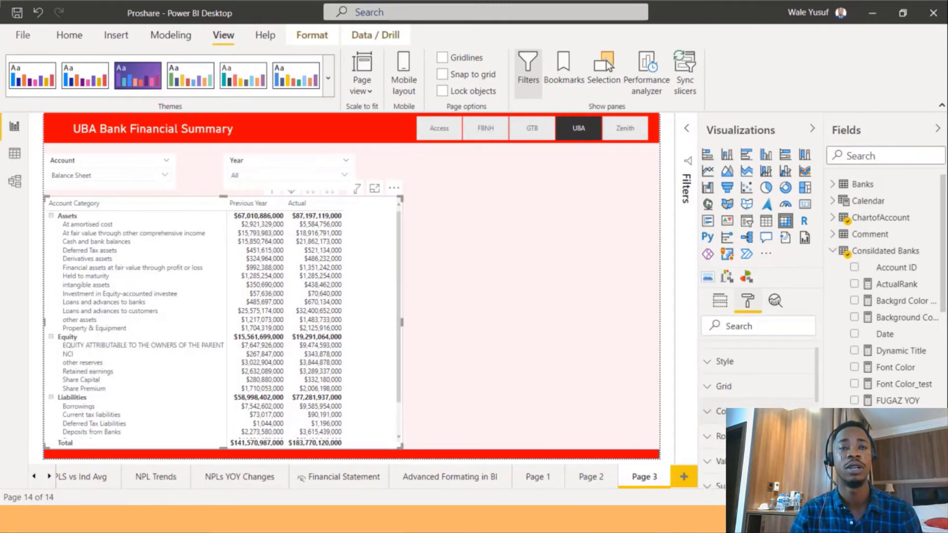
pyautogui.scroll(-3, 759, 395)
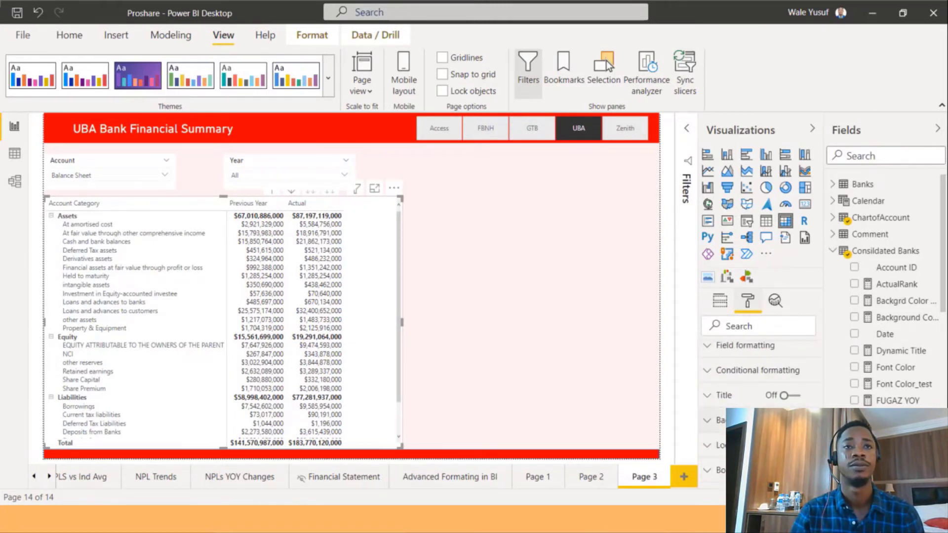
pyautogui.click(790, 420)
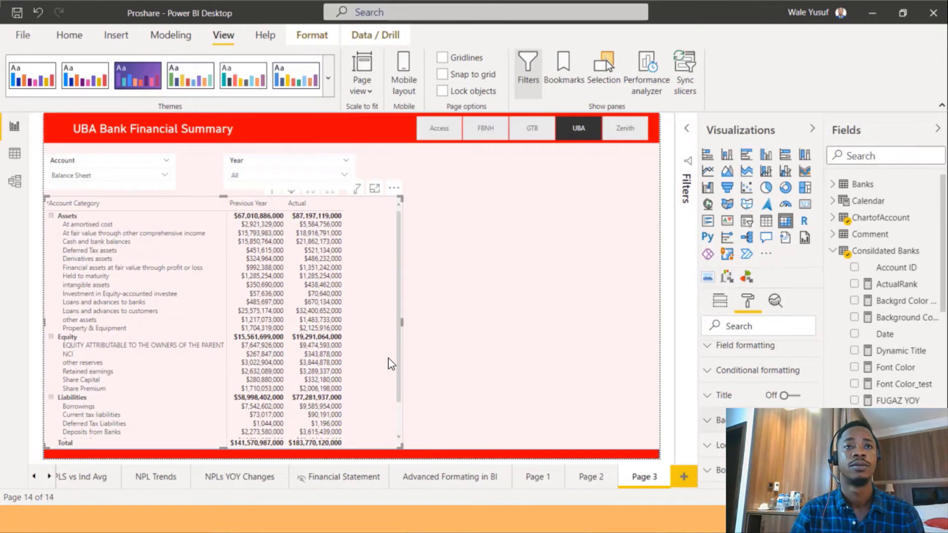
# Turn off the Account slicer's background.
pyautogui.click(109, 159)
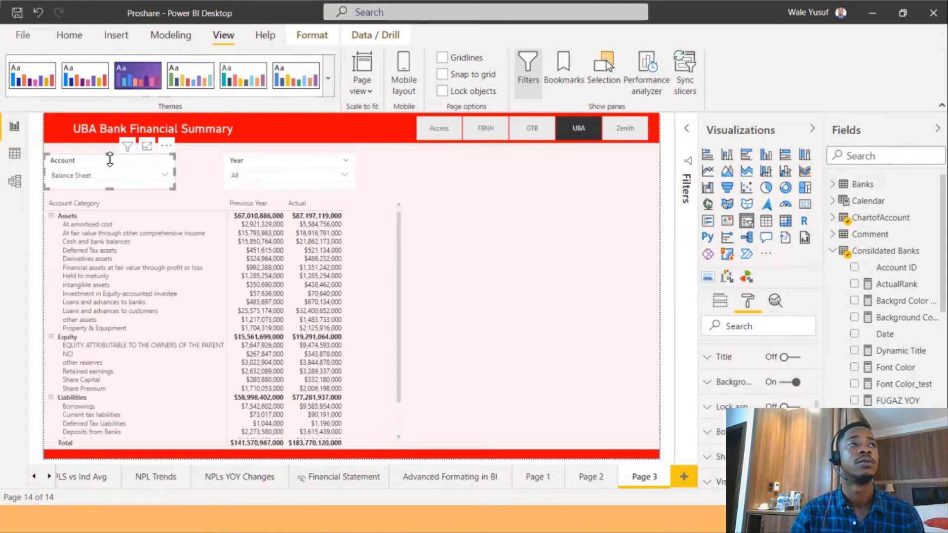
pyautogui.click(790, 382)
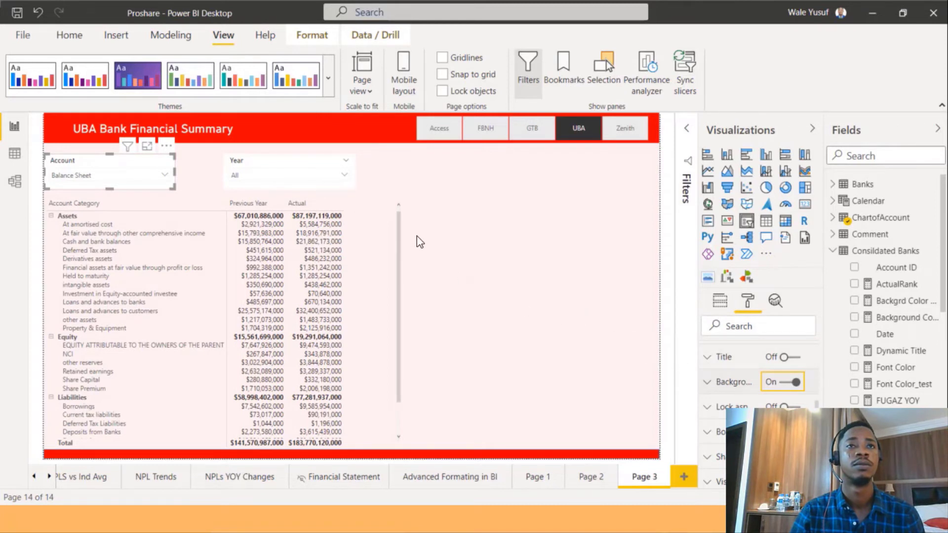
pyautogui.click(795, 383)
# Turn off the Year slicer's background and shift the slicer slightly left.
pyautogui.click(269, 163)
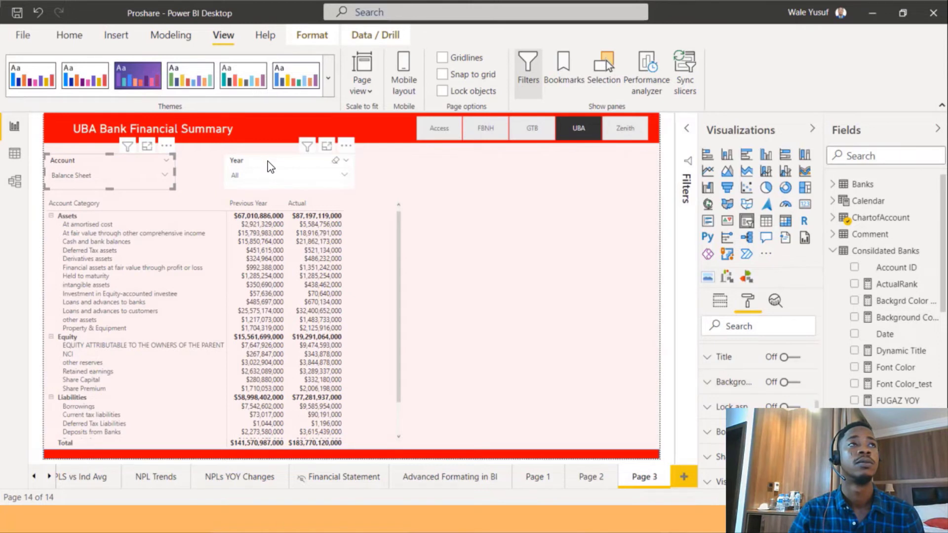
pyautogui.click(792, 383)
pyautogui.click(793, 383)
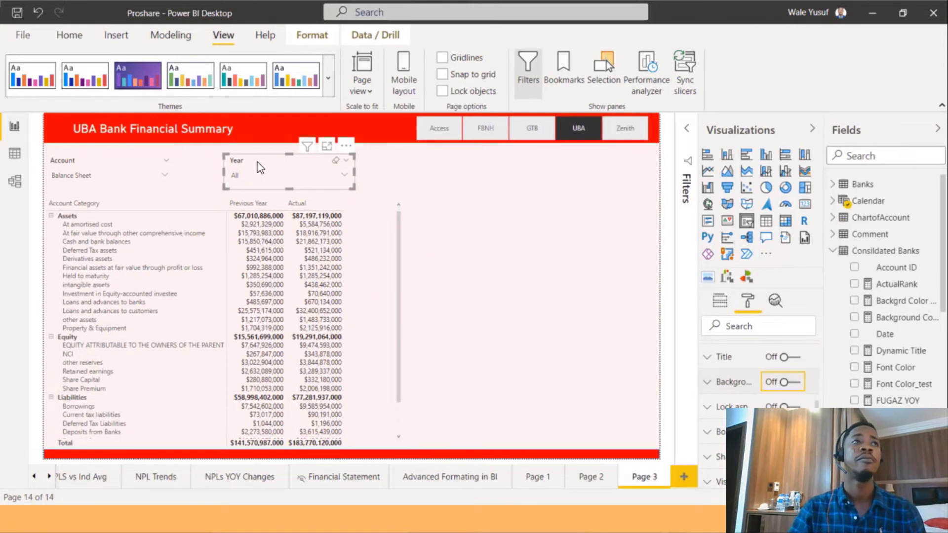
pyautogui.moveTo(255, 164); pyautogui.dragTo(237, 165)
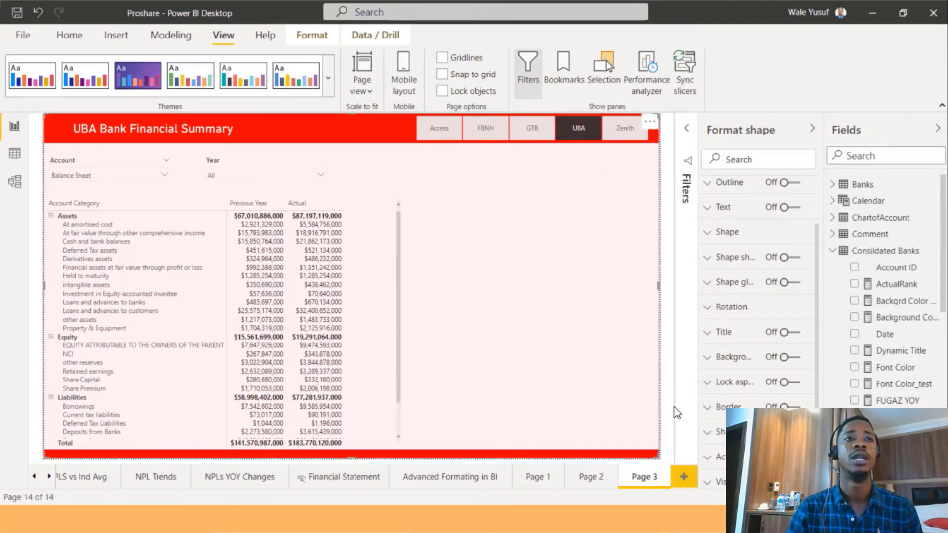
# Add a new column chart to the page and move it to the right of the matrix.
pyautogui.click(668, 425)
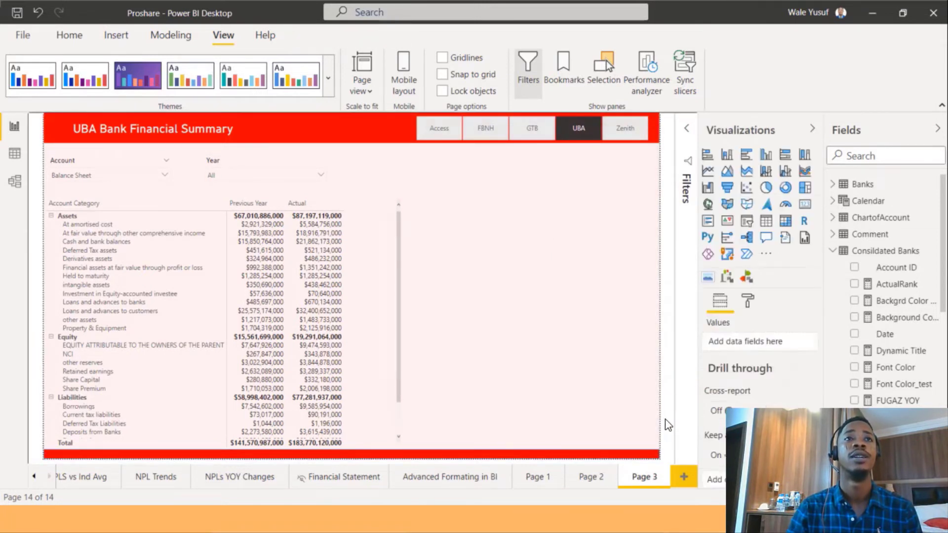
pyautogui.click(727, 155)
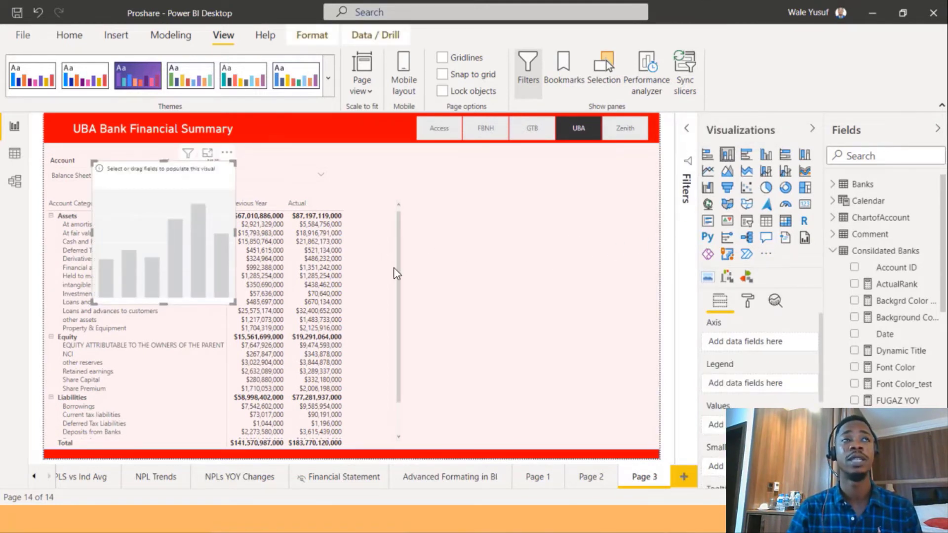
pyautogui.moveTo(164, 242); pyautogui.dragTo(524, 260)
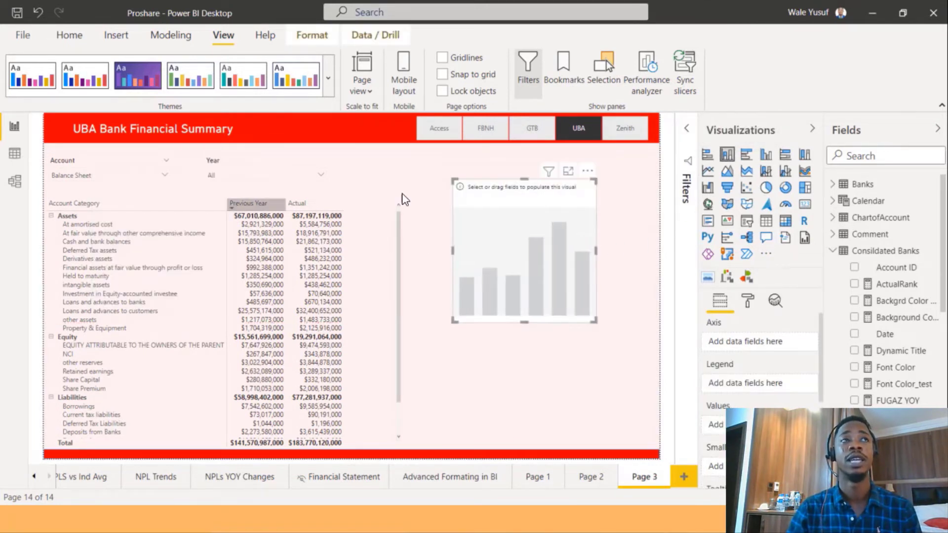
# Build the chart from the NPL Data table with AC as the value and Year on the axis.
pyautogui.click(832, 251)
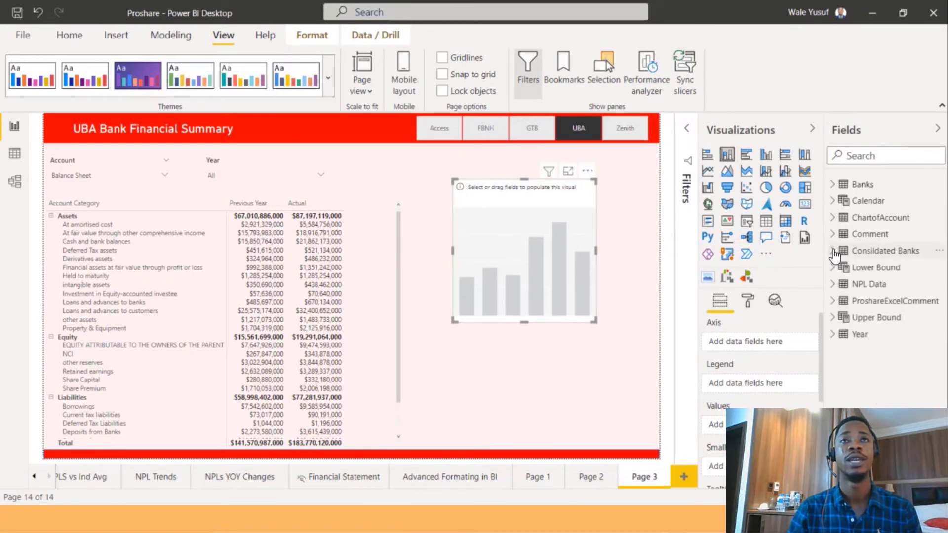
pyautogui.click(834, 284)
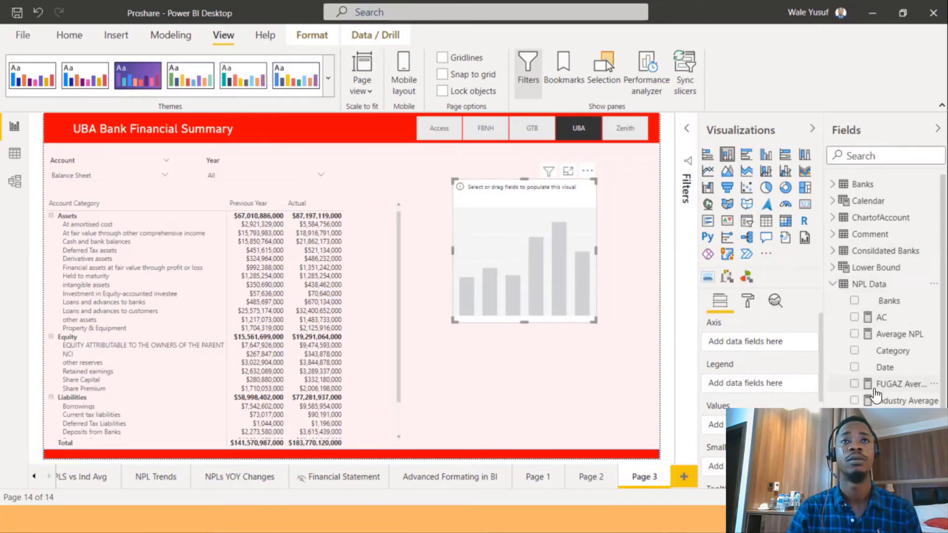
pyautogui.click(854, 318)
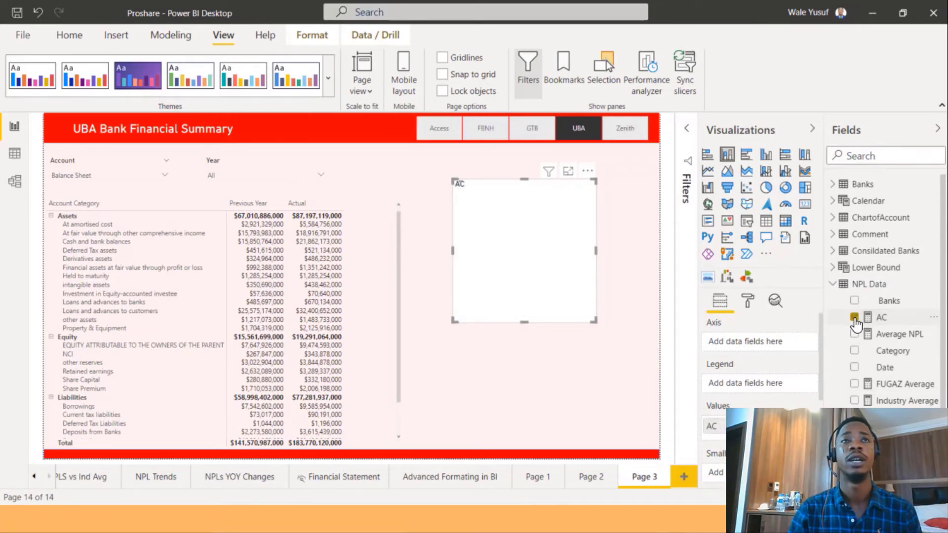
pyautogui.scroll(-1, 846, 239)
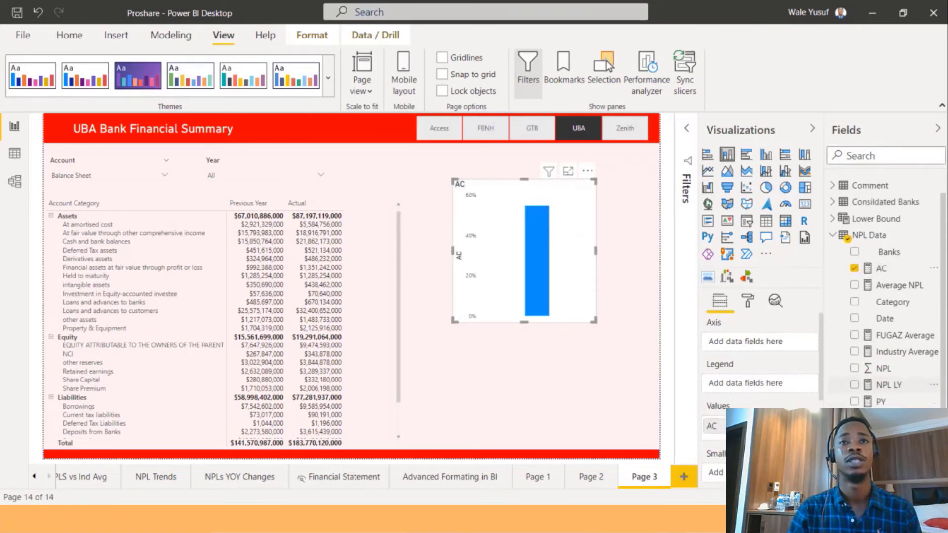
pyautogui.scroll(-1, 888, 385)
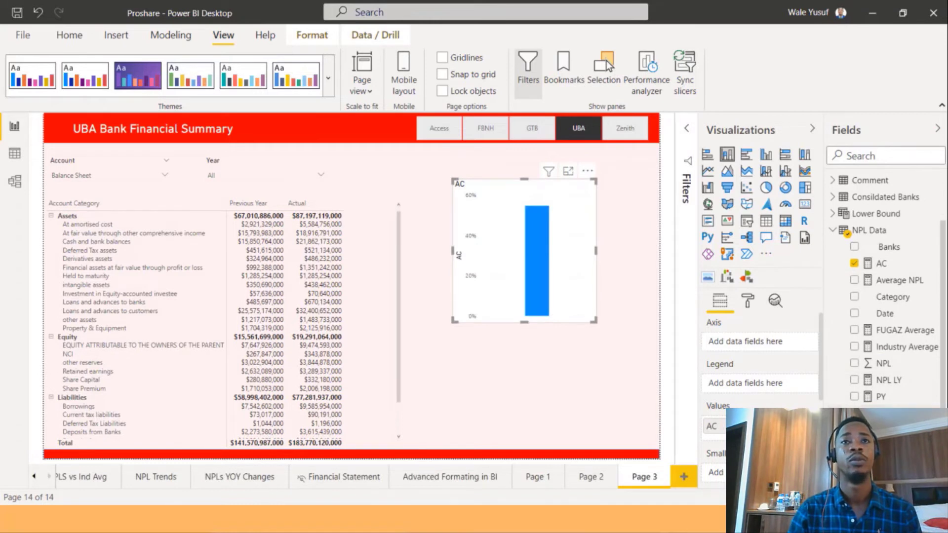
pyautogui.click(854, 413)
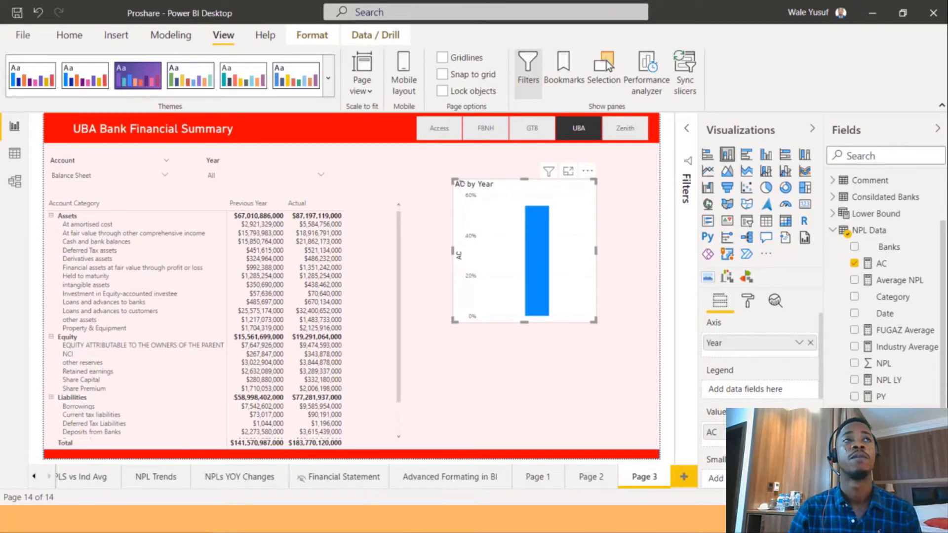
pyautogui.click(859, 408)
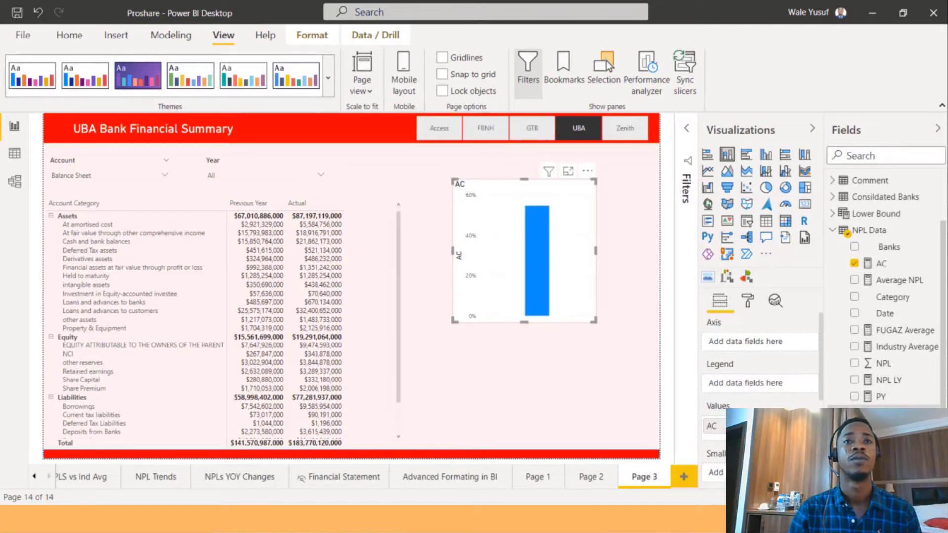
pyautogui.moveTo(883, 413); pyautogui.dragTo(759, 383)
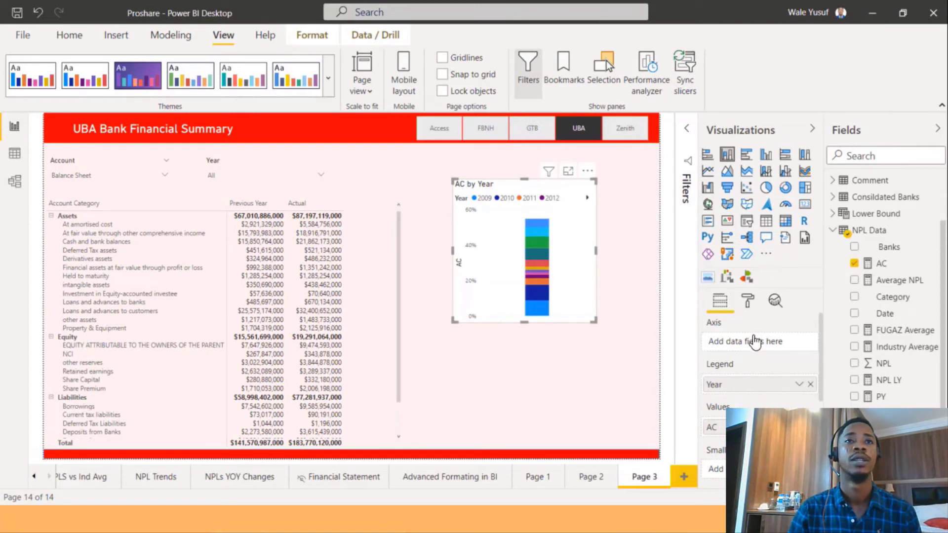
pyautogui.moveTo(750, 346); pyautogui.dragTo(750, 341)
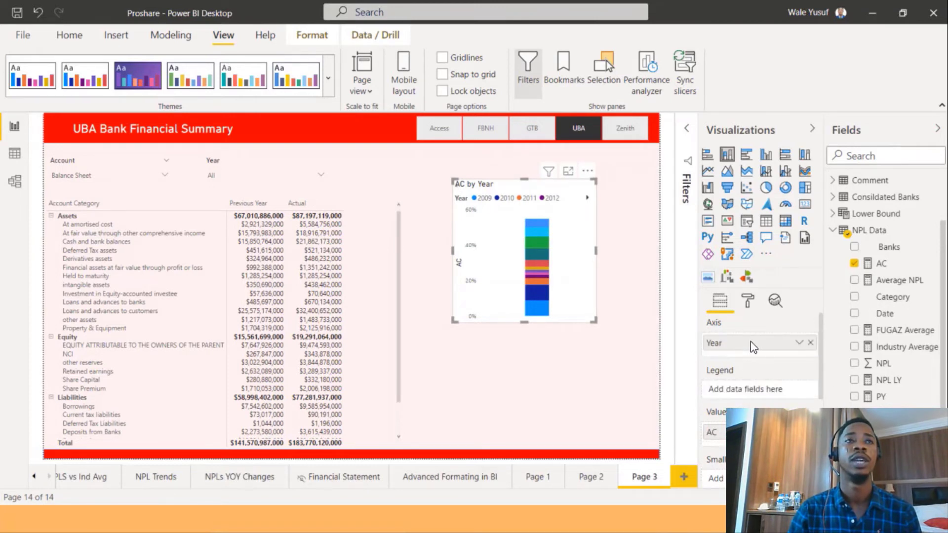
# Enlarge the column chart, narrow the matrix, and move the chart left beside the matrix.
pyautogui.moveTo(595, 320); pyautogui.dragTo(695, 326)
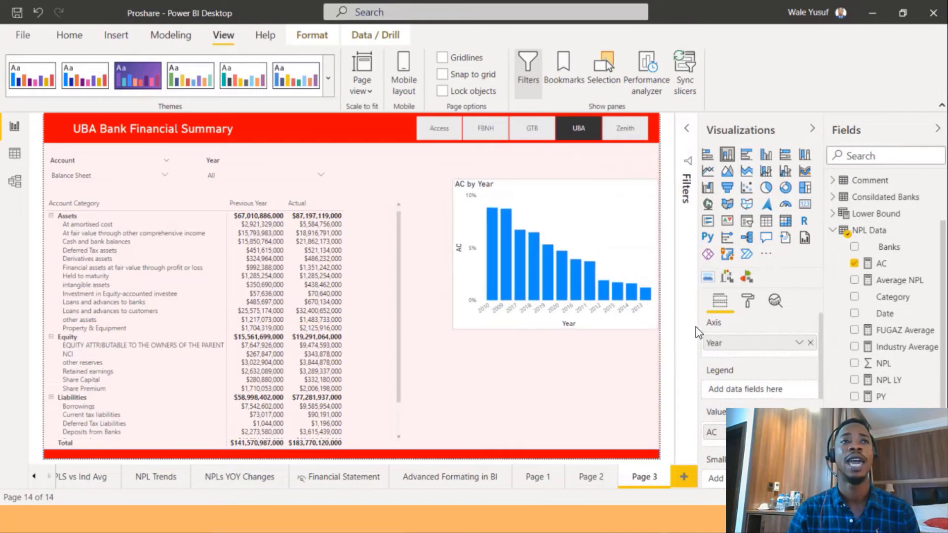
pyautogui.click(399, 201)
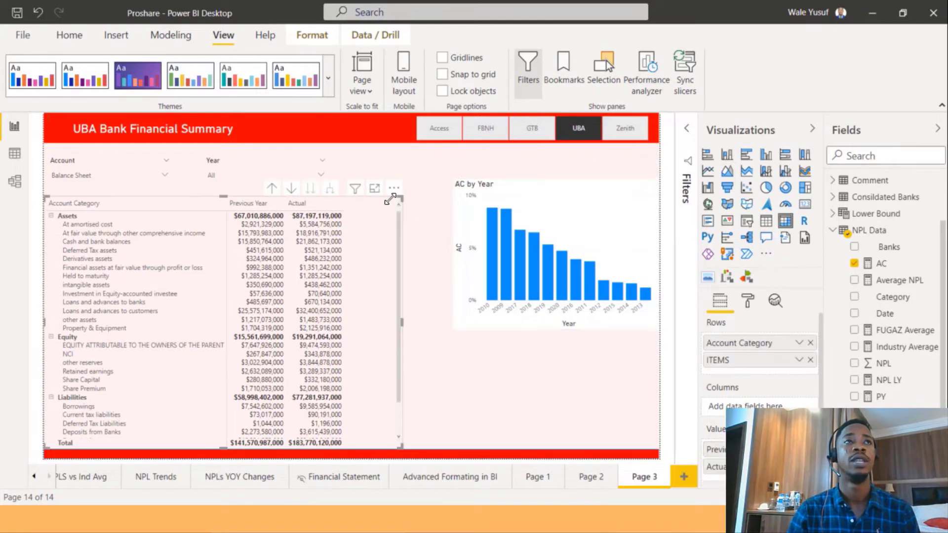
pyautogui.moveTo(350, 197); pyautogui.dragTo(358, 198)
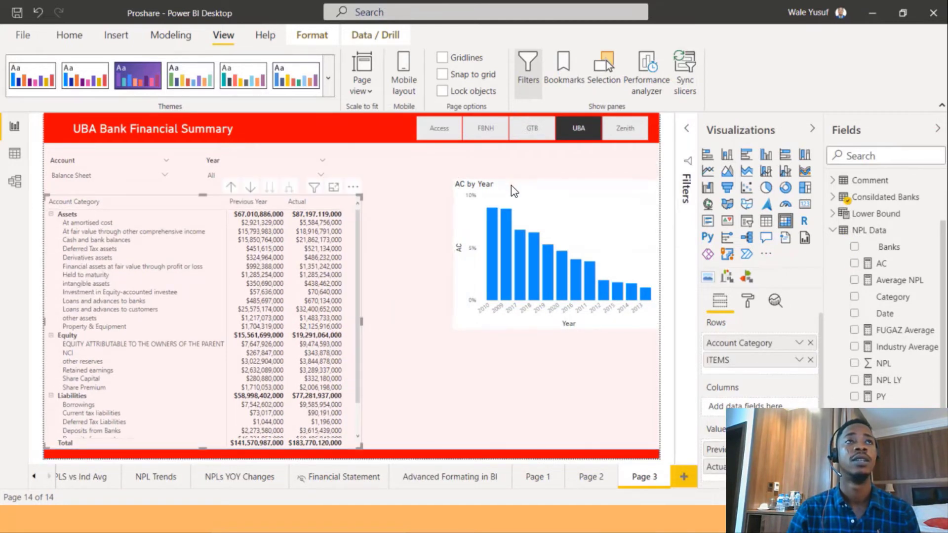
pyautogui.click(454, 188)
pyautogui.moveTo(454, 188); pyautogui.dragTo(370, 189)
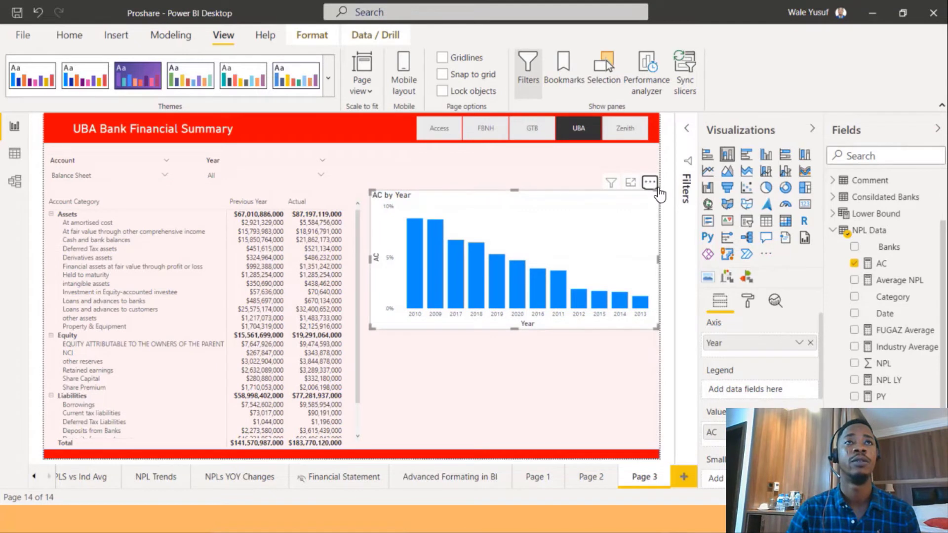
# Sort the column chart by Year in ascending order.
pyautogui.click(649, 182)
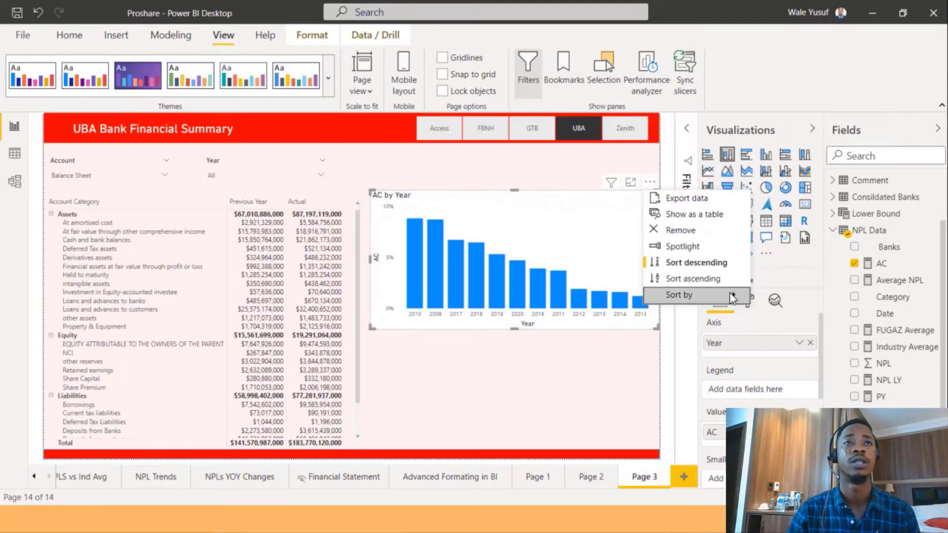
pyautogui.click(745, 295)
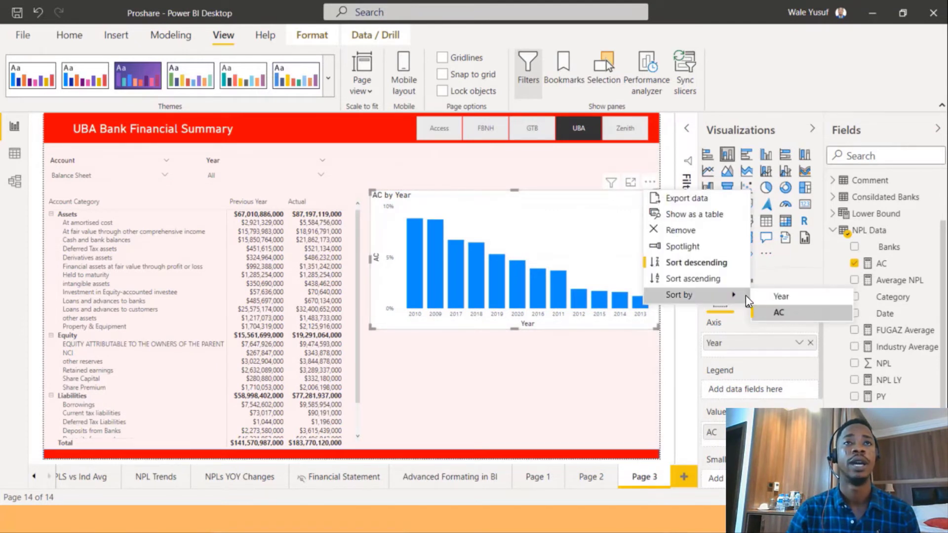
pyautogui.click(773, 296)
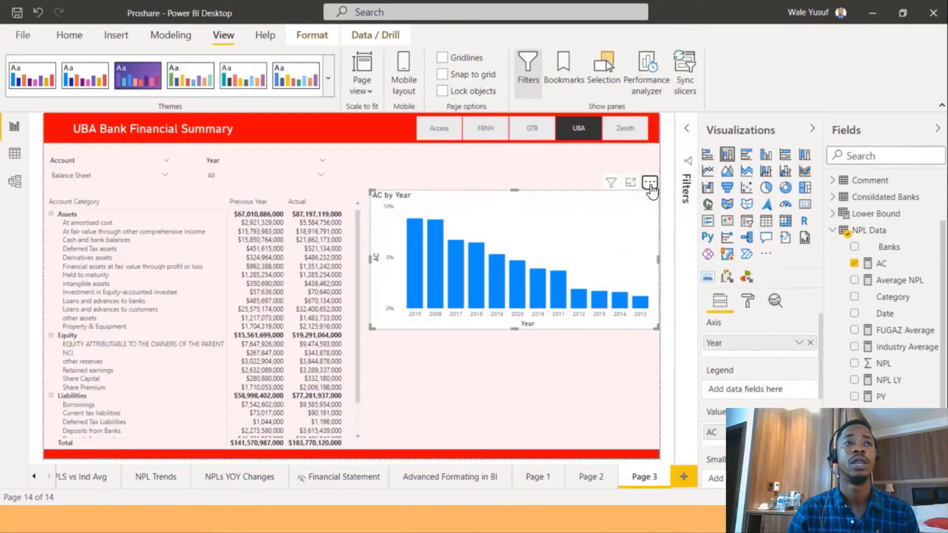
pyautogui.click(649, 183)
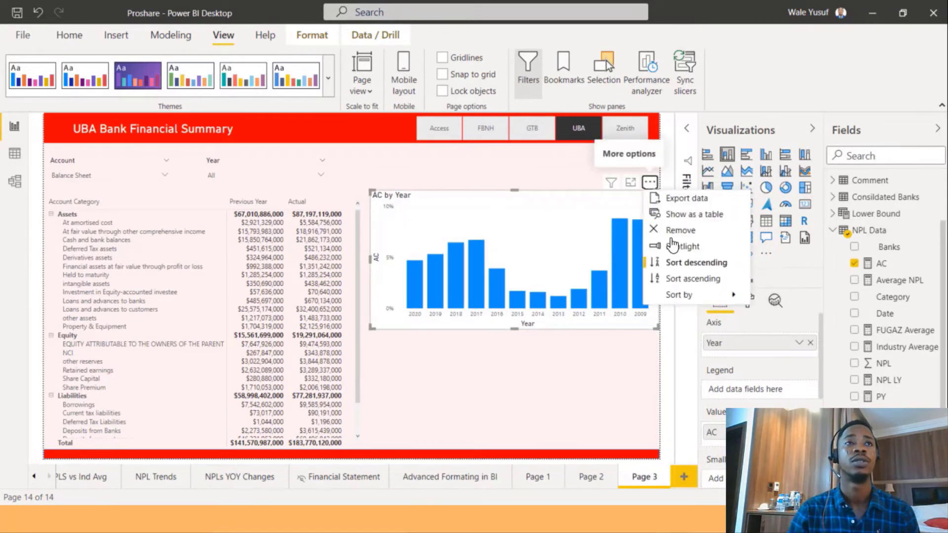
pyautogui.click(689, 280)
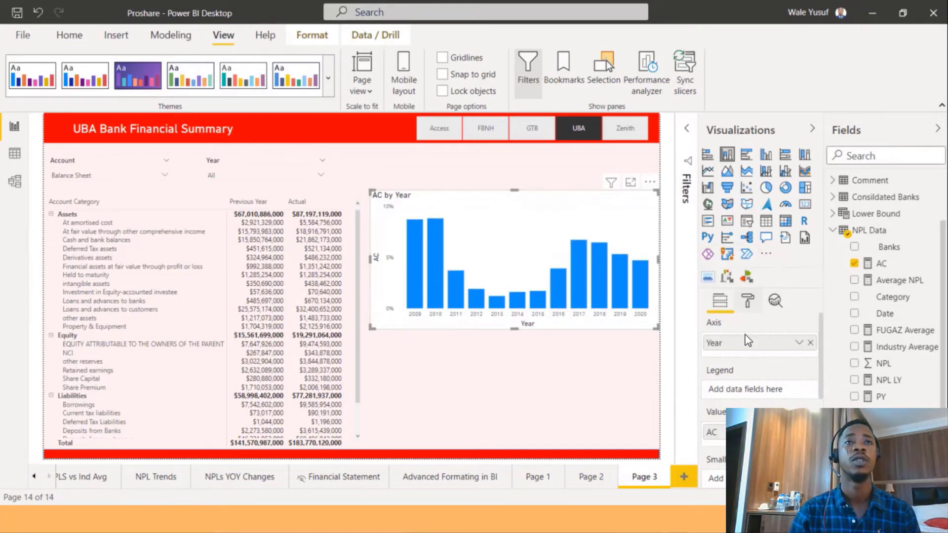
# Turn off the column chart's X-axis title.
pyautogui.click(747, 302)
pyautogui.scroll(-3, 758, 395)
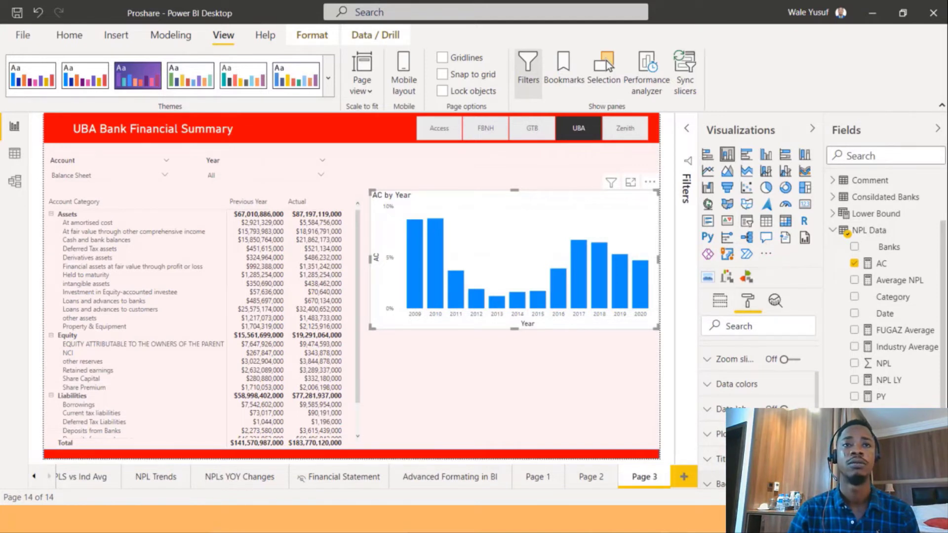
pyautogui.scroll(3, 757, 395)
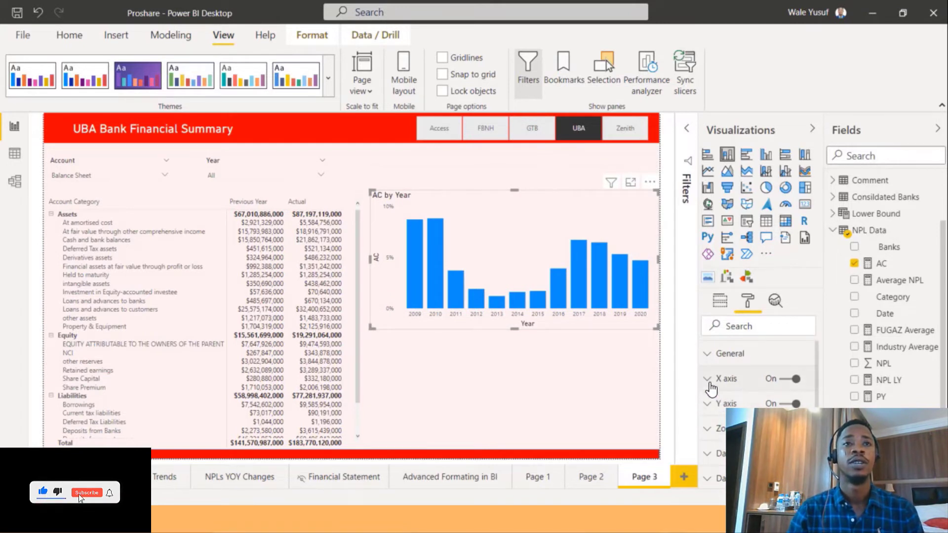
pyautogui.click(725, 379)
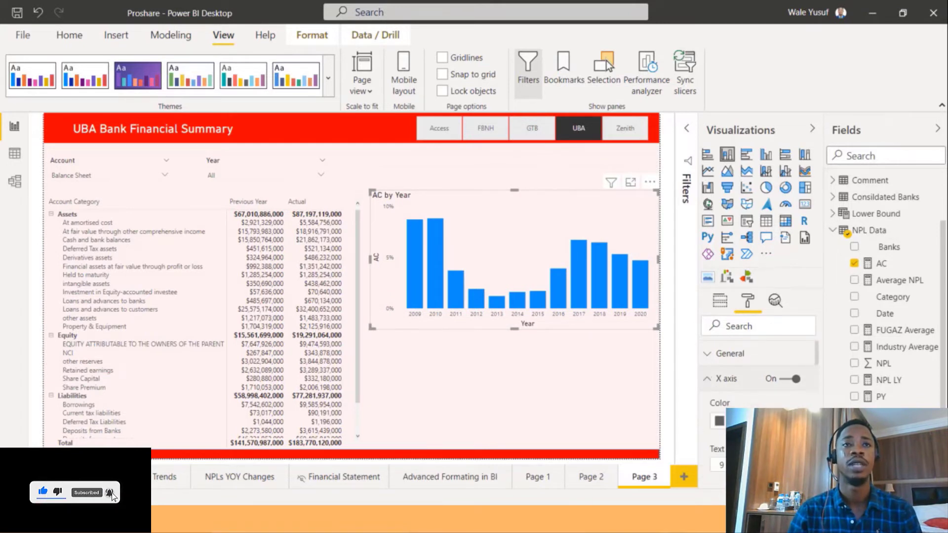
pyautogui.scroll(-3, 758, 380)
pyautogui.scroll(-5, 757, 380)
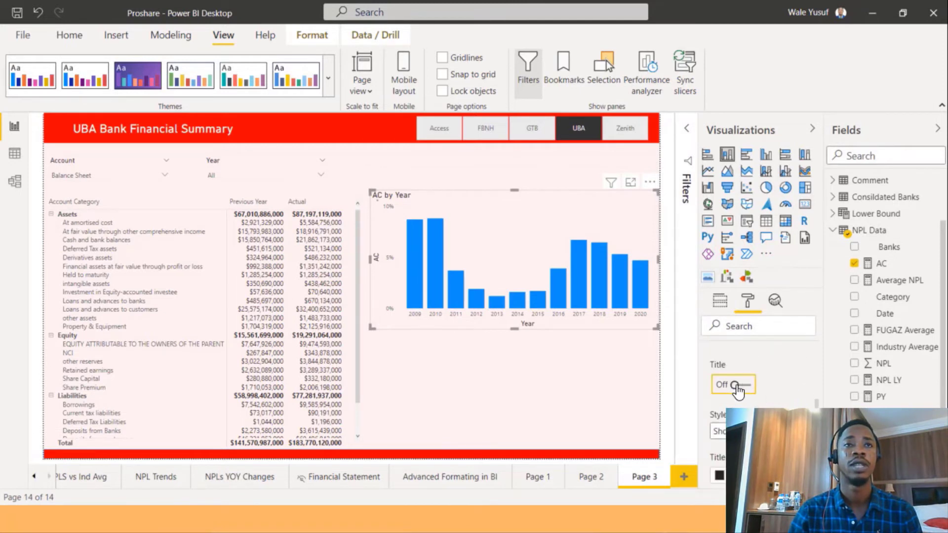
pyautogui.click(741, 386)
pyautogui.scroll(8, 737, 390)
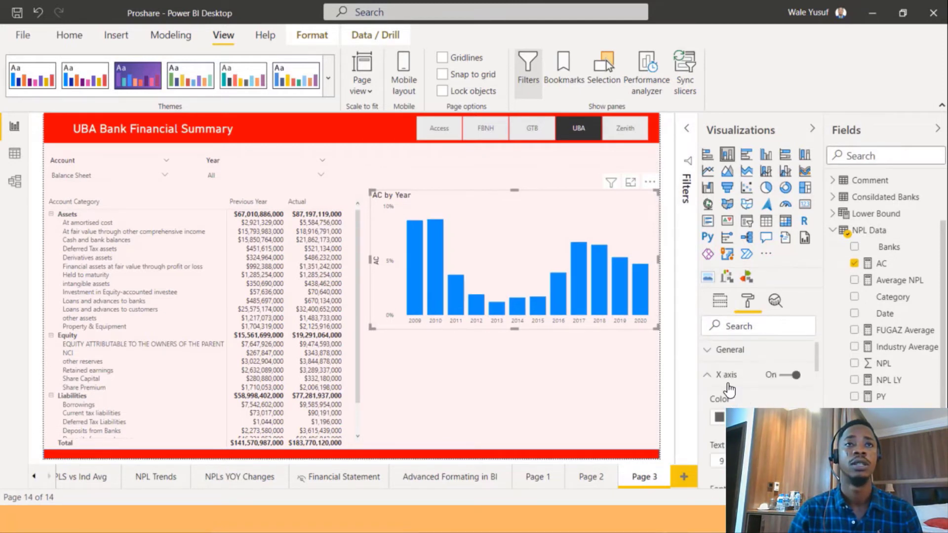
pyautogui.click(714, 380)
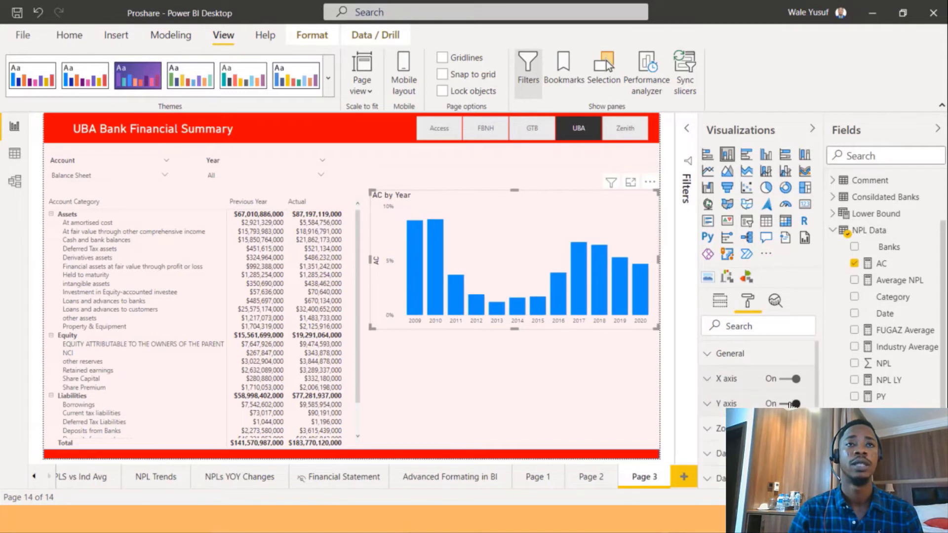
# Turn off the chart's Y axis and turn on its data labels.
pyautogui.click(784, 403)
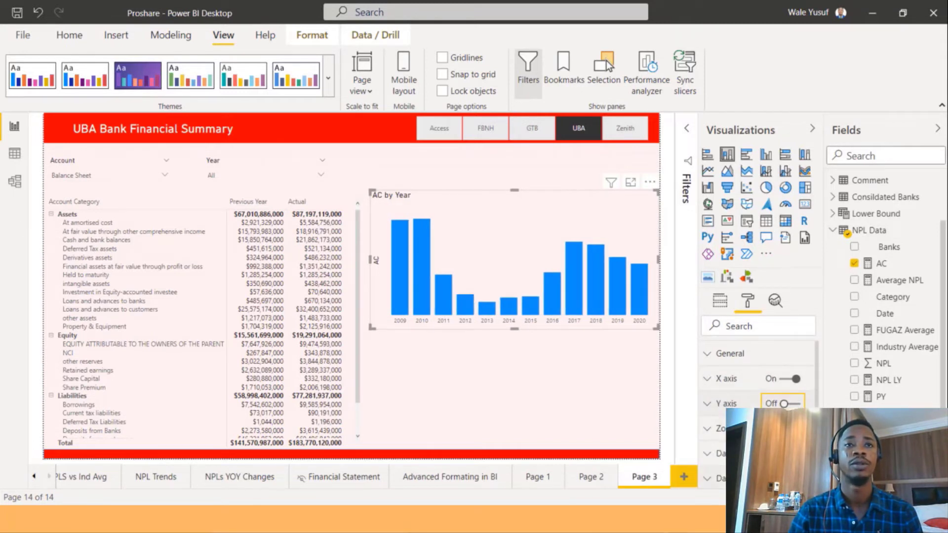
pyautogui.click(785, 478)
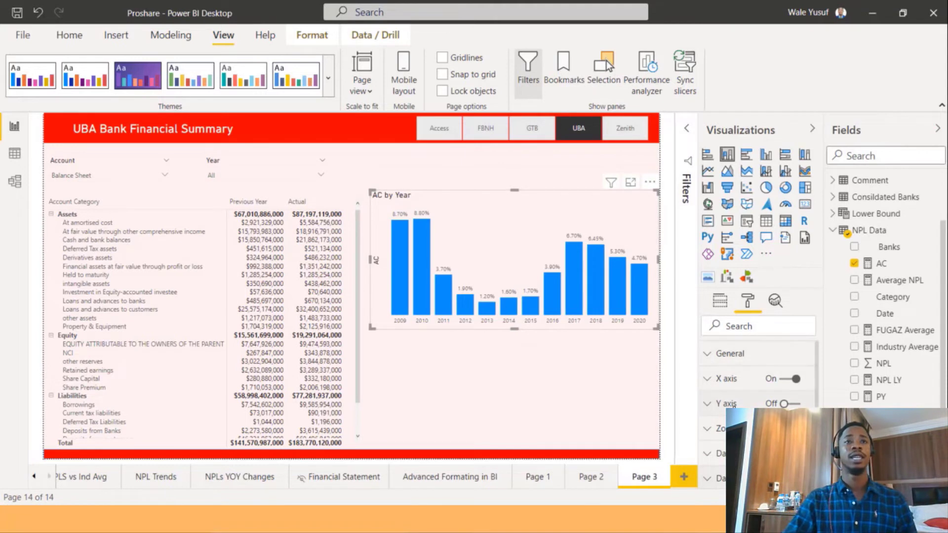
pyautogui.click(725, 404)
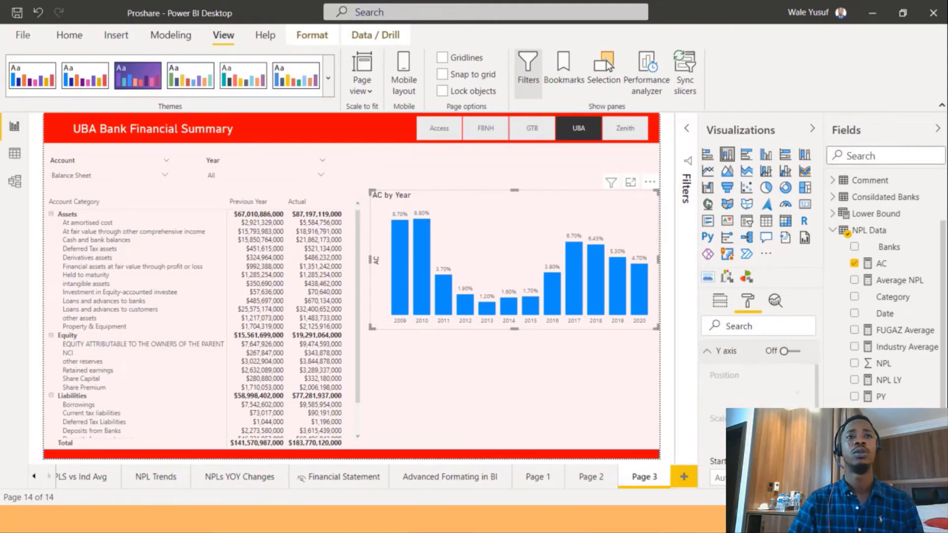
pyautogui.scroll(-3, 725, 404)
pyautogui.scroll(-4, 755, 375)
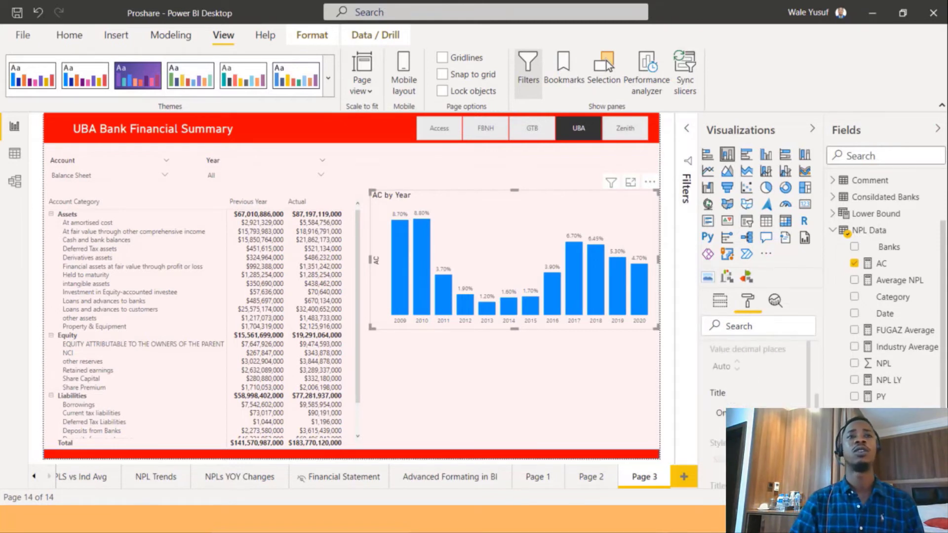
pyautogui.scroll(-3, 731, 396)
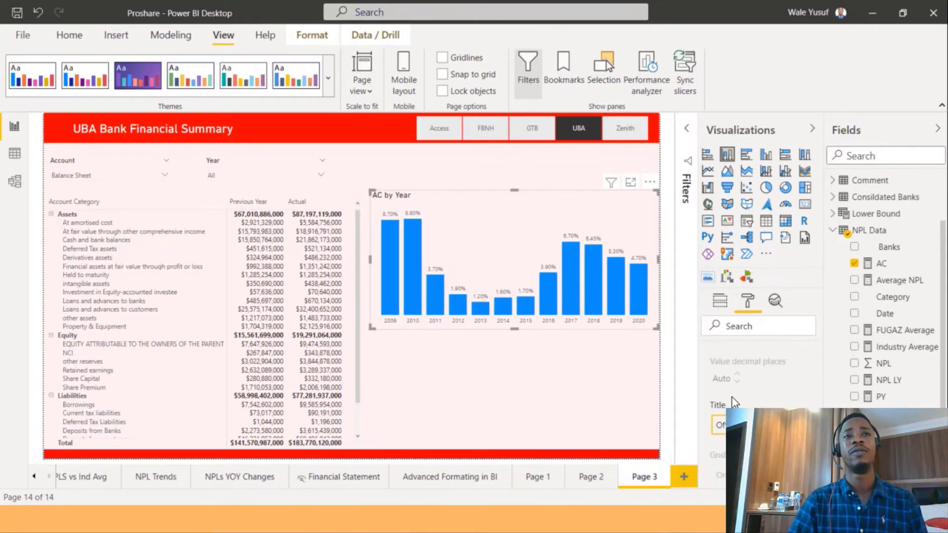
pyautogui.scroll(8, 724, 389)
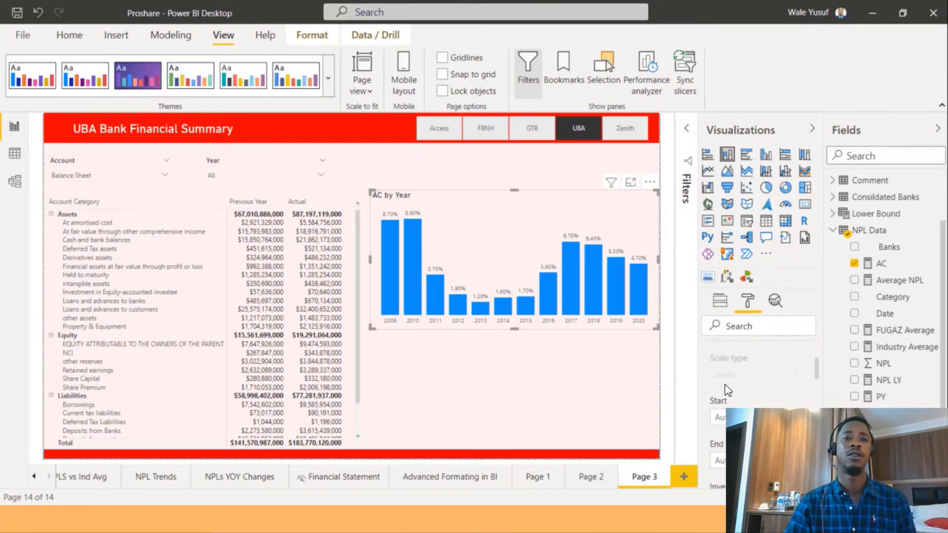
pyautogui.click(719, 357)
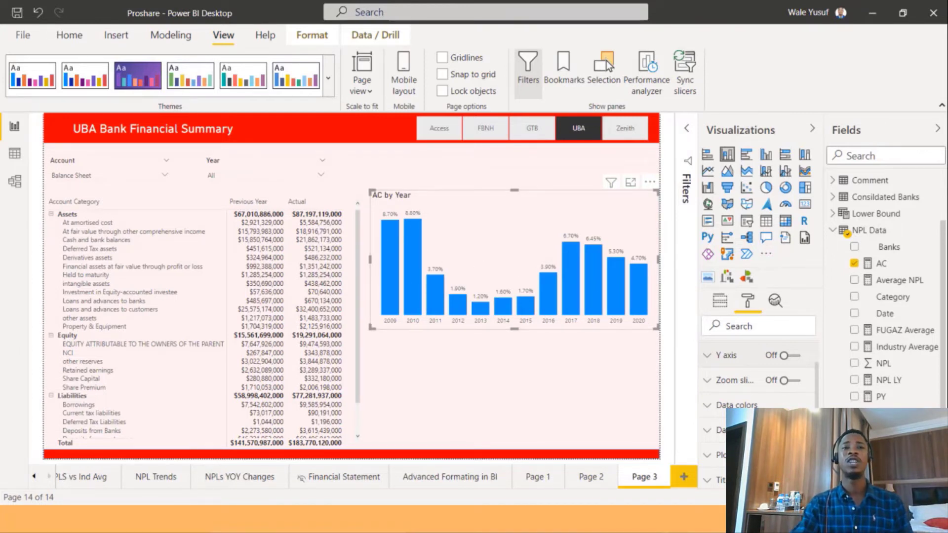
# Set the column chart's default data colour to black.
pyautogui.click(706, 405)
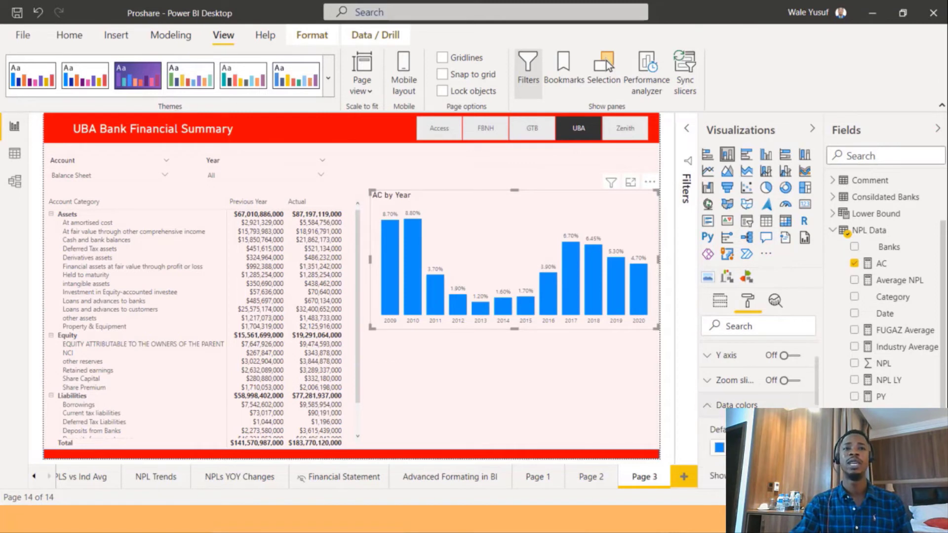
pyautogui.click(720, 447)
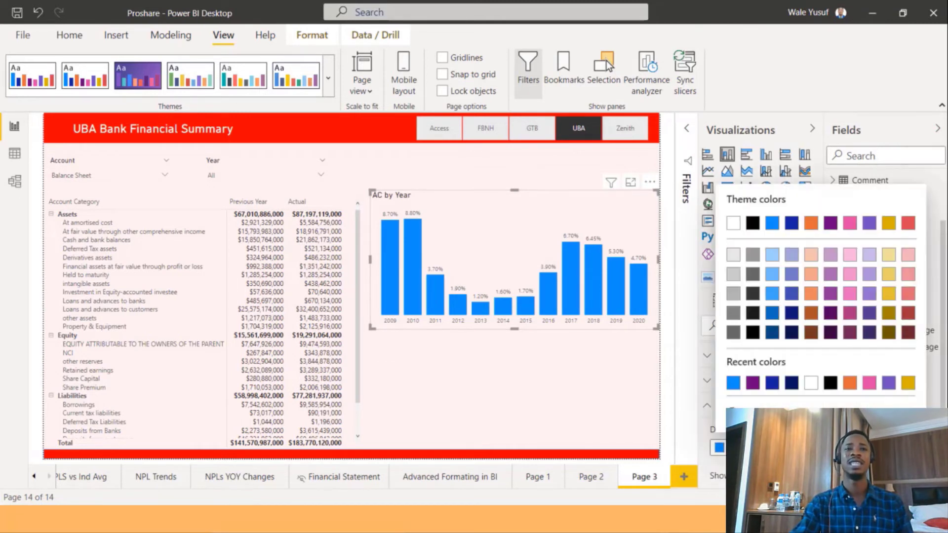
pyautogui.click(752, 227)
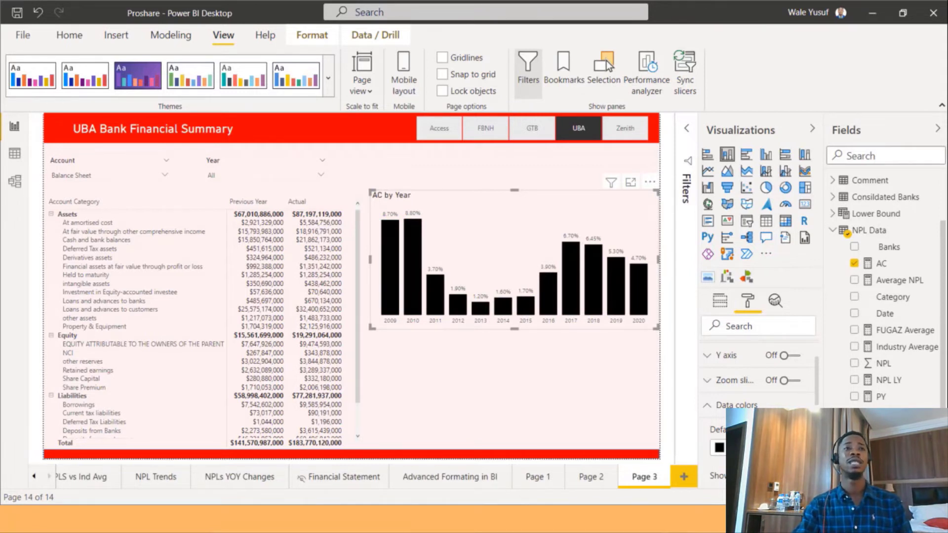
pyautogui.click(730, 447)
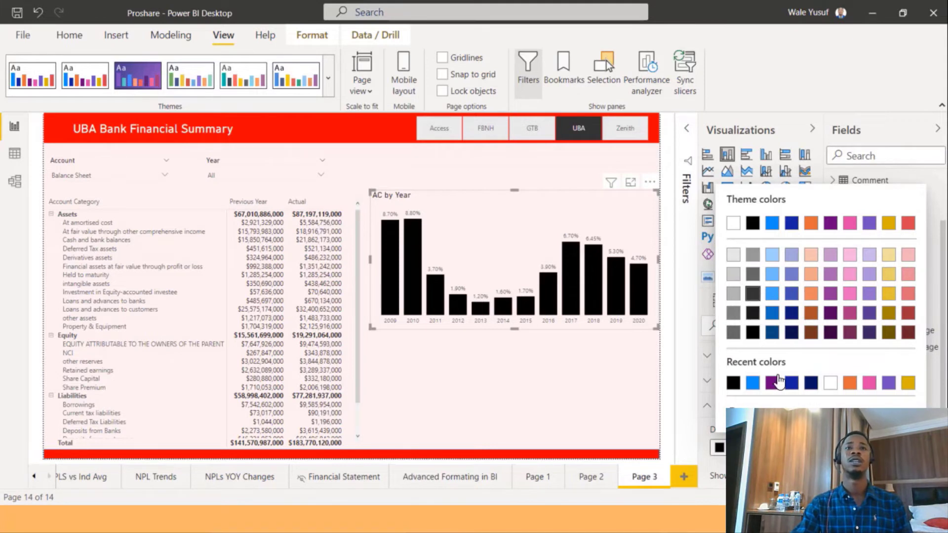
pyautogui.click(470, 277)
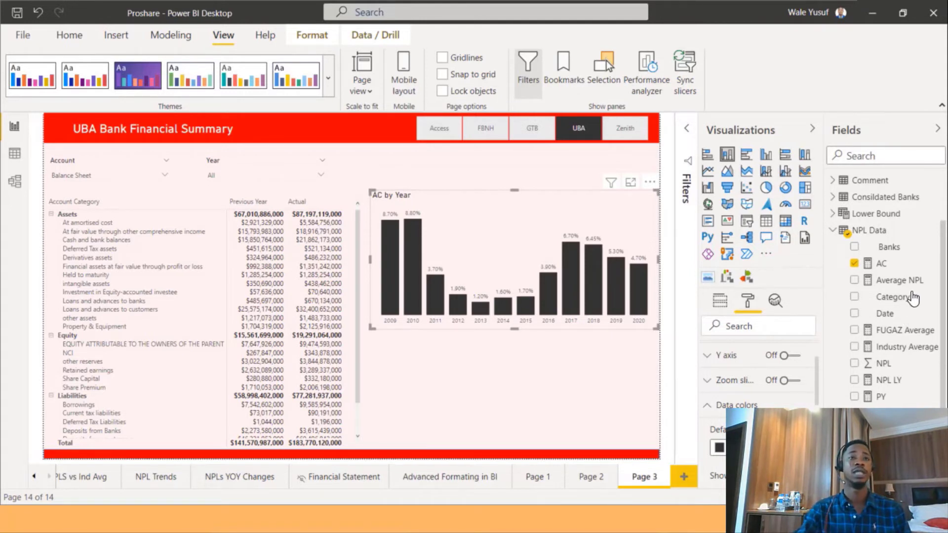
# Create a new measure in the Consildated Banks table named MINorMAXValue.
pyautogui.moveTo(860, 237)
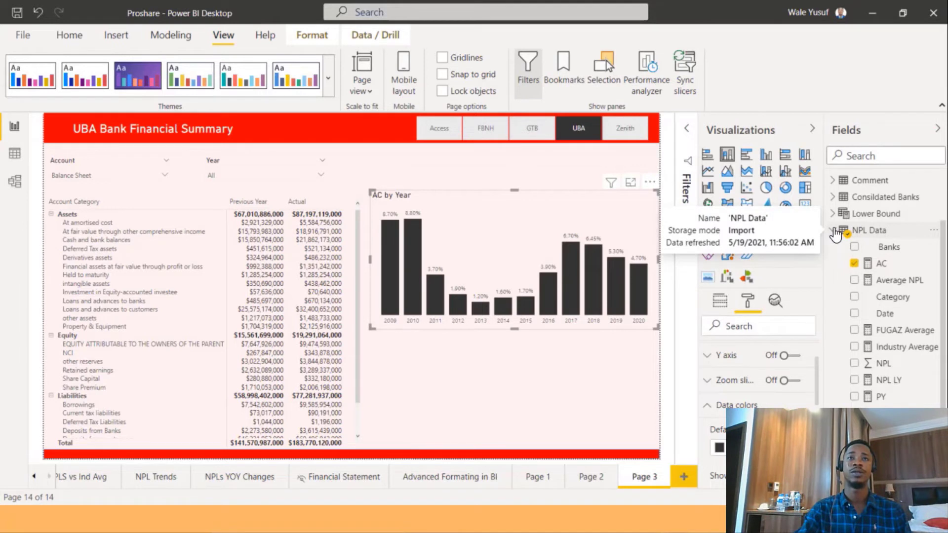
pyautogui.click(835, 232)
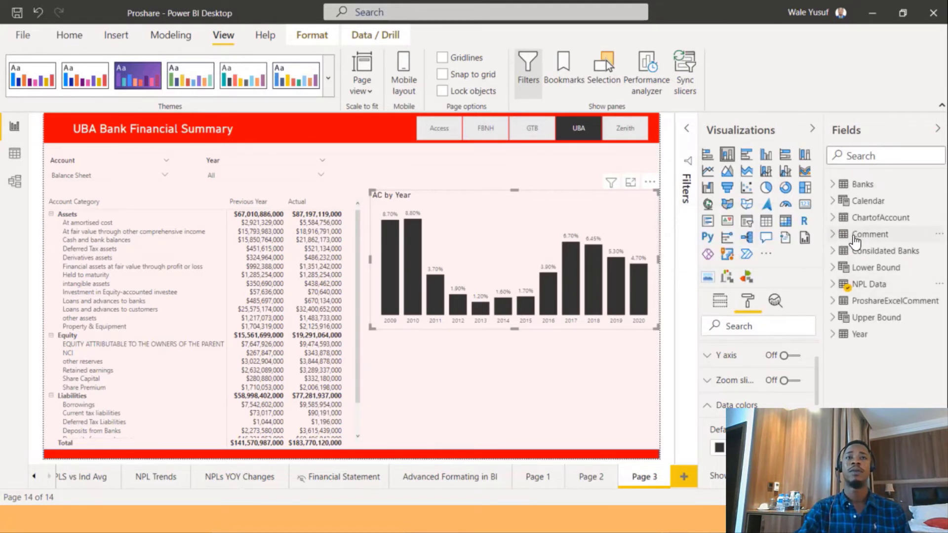
pyautogui.rightClick(885, 251)
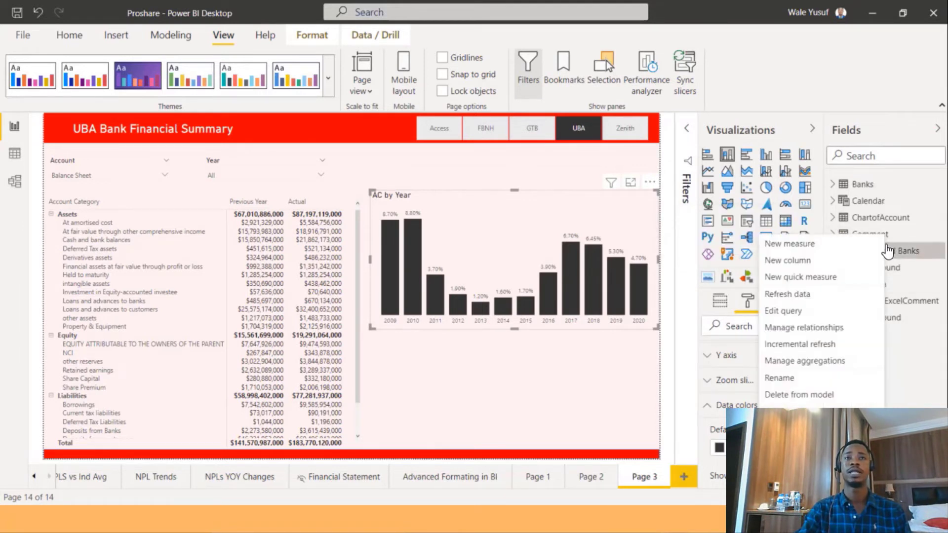
pyautogui.click(819, 245)
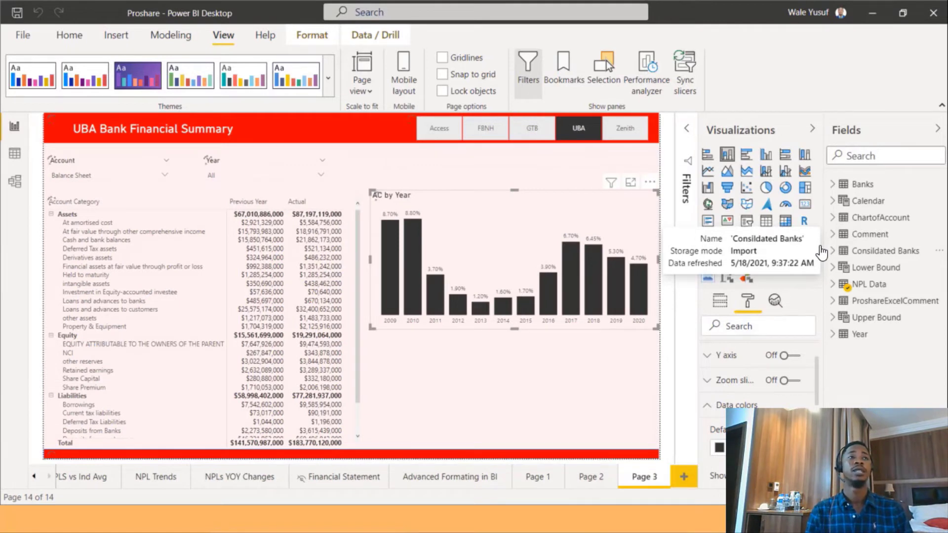
pyautogui.click(821, 251)
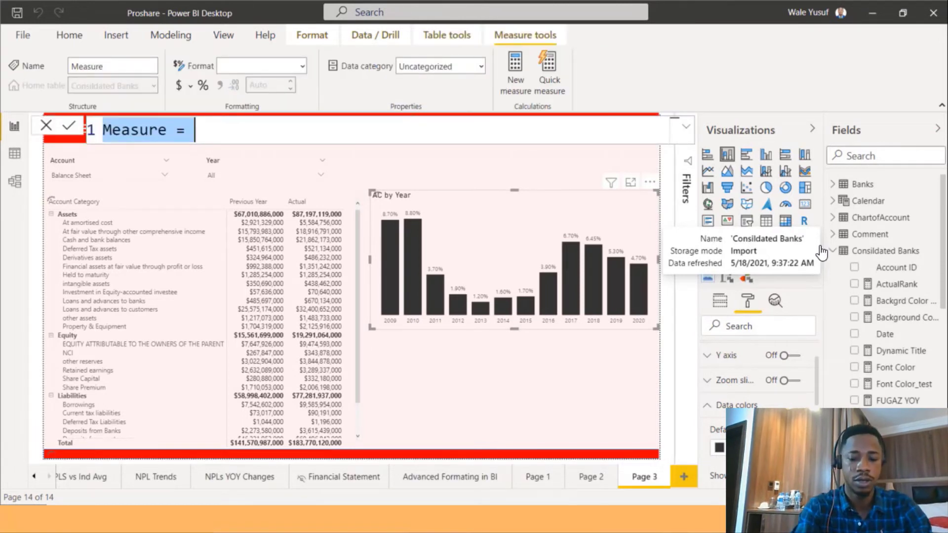
pyautogui.write('MINor')
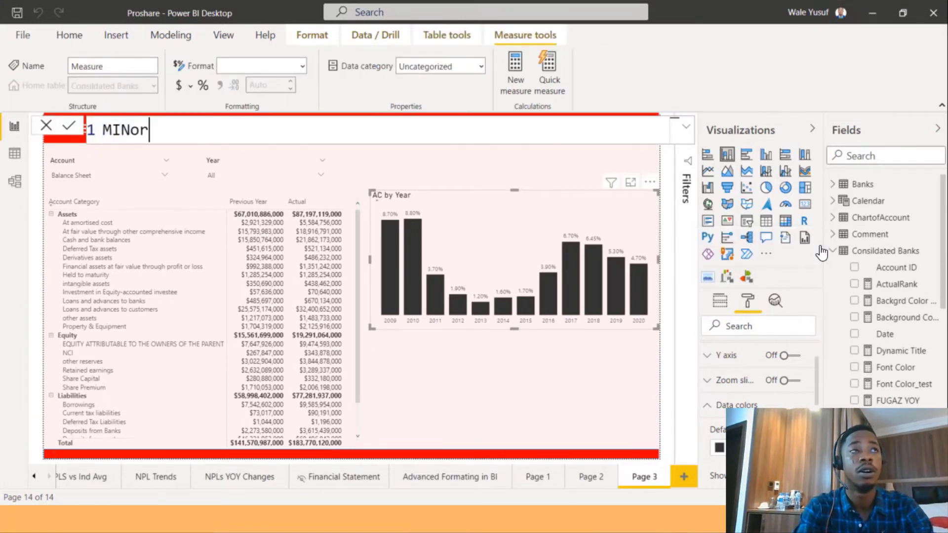
pyautogui.write('MAXV')
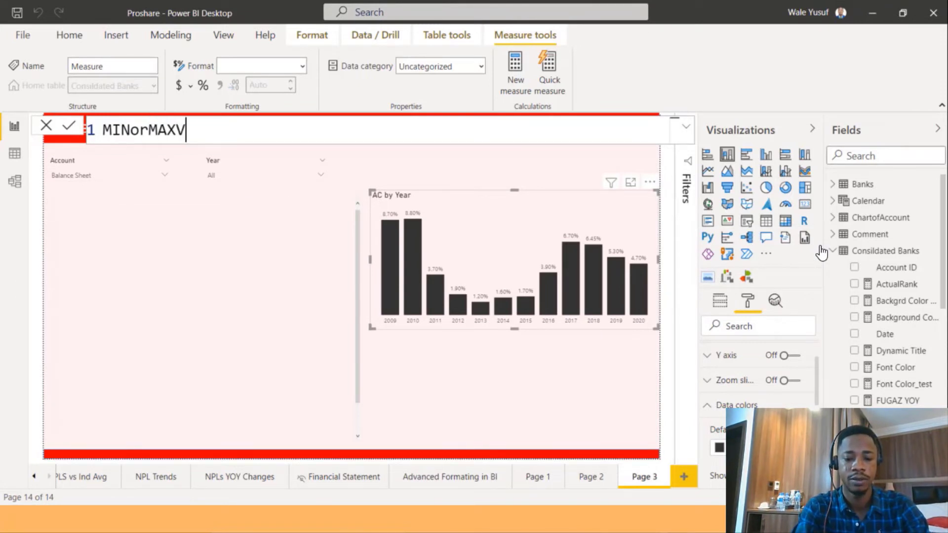
pyautogui.write('alue =')
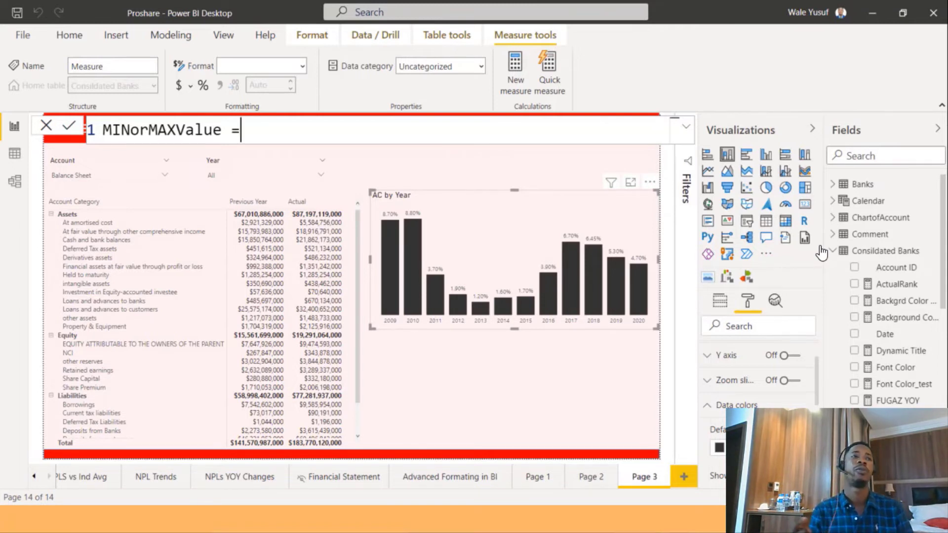
# On a new line of the measure, declare a variable named MaximumValue.
pyautogui.hotkey('shift', 'Return')
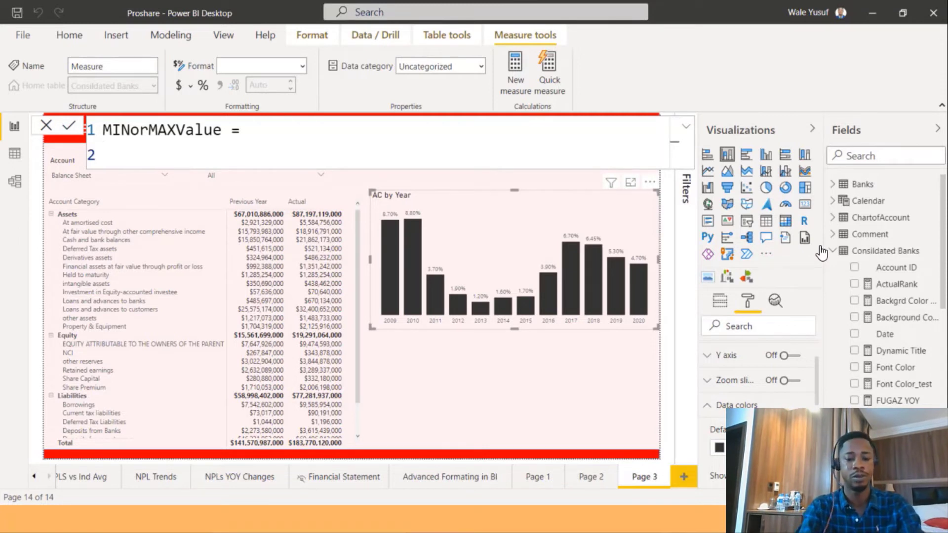
pyautogui.write('var =')
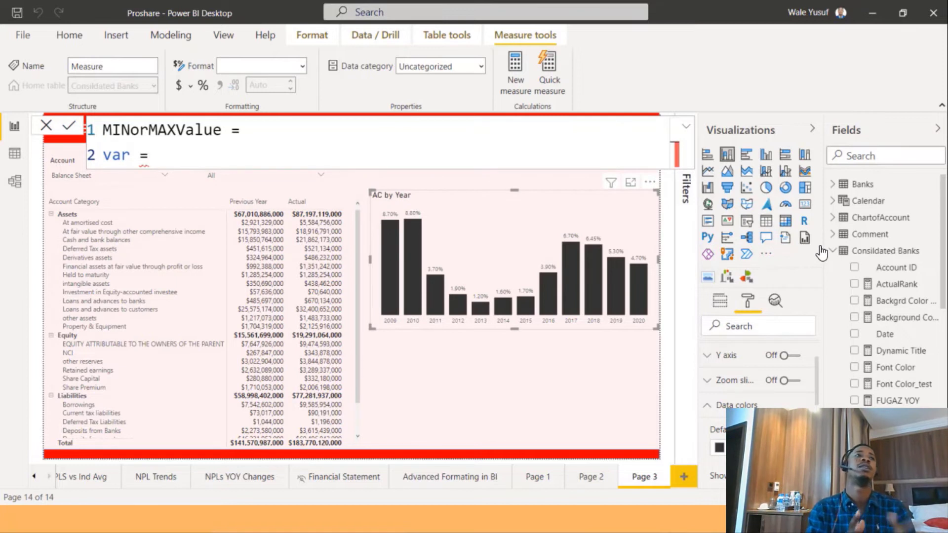
pyautogui.press('BackSpace')
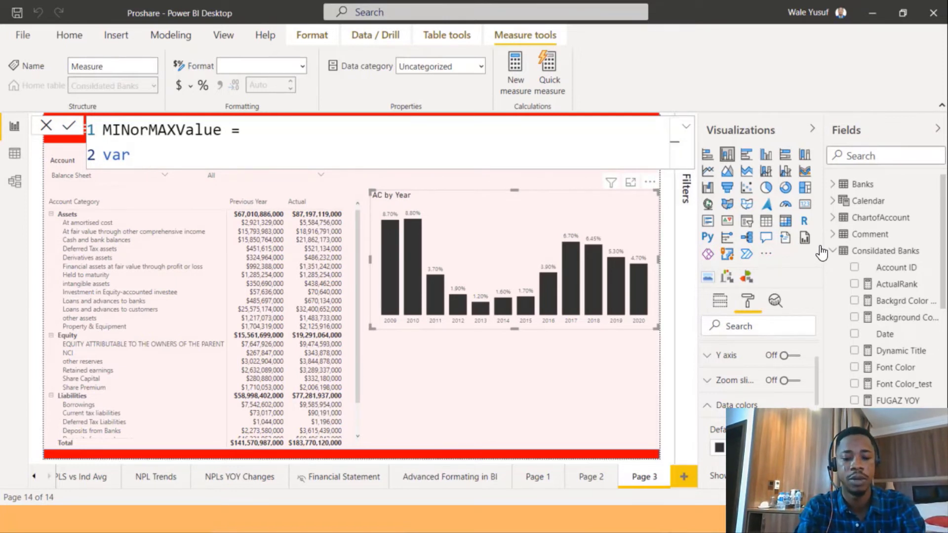
pyautogui.write('Maximun')
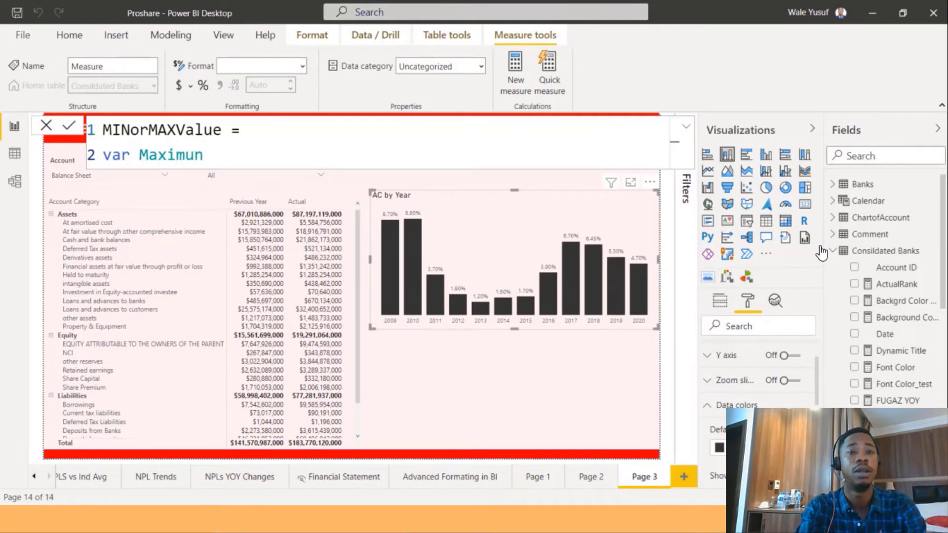
pyautogui.press('BackSpace')
pyautogui.write('m')
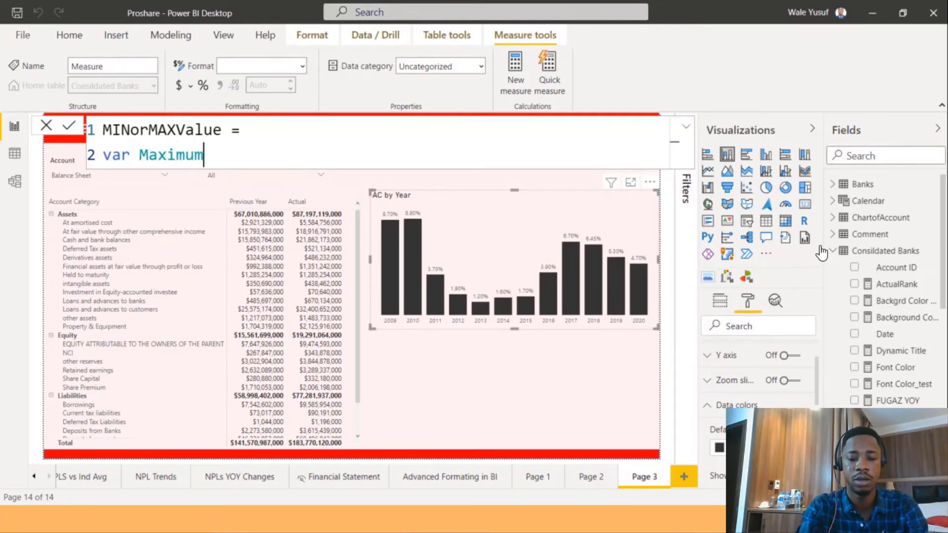
pyautogui.write('Value')
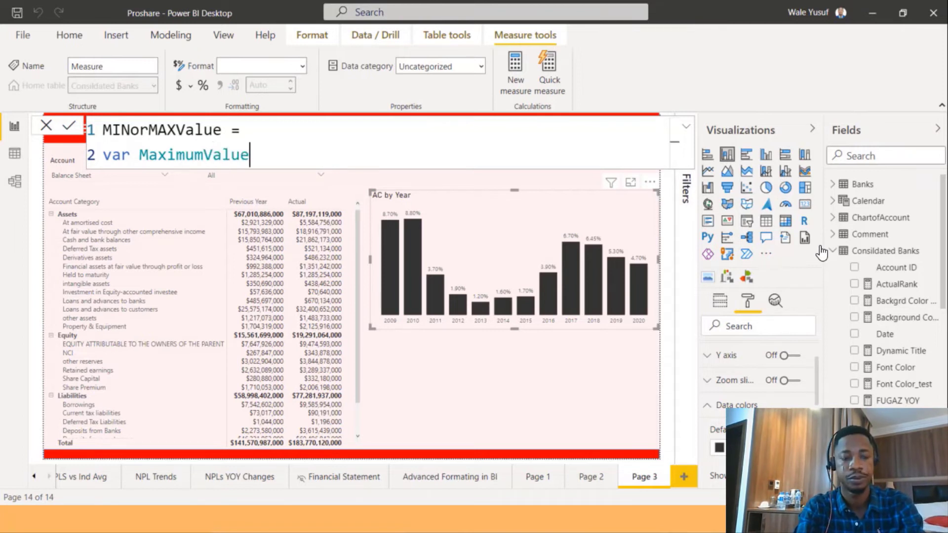
pyautogui.write(' =')
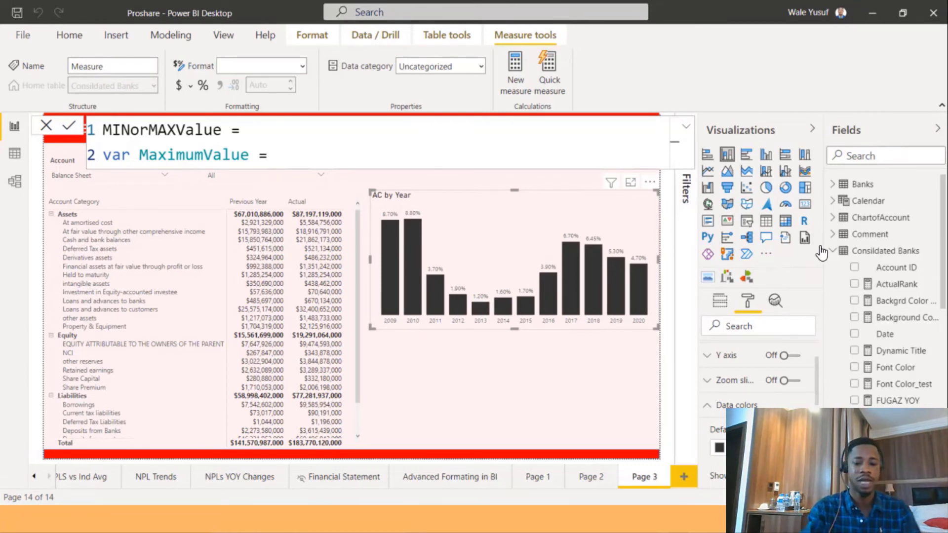
# Define MaximumValue as MAXX over ALLSELECTED('Year'[Year]) of the [AC] measure.
pyautogui.write('max')
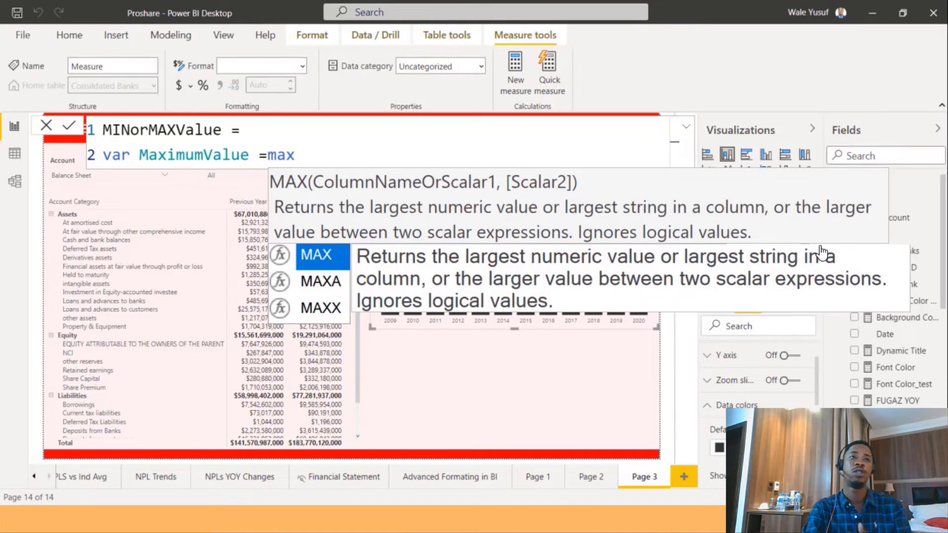
pyautogui.press('Down')
pyautogui.press('Down')
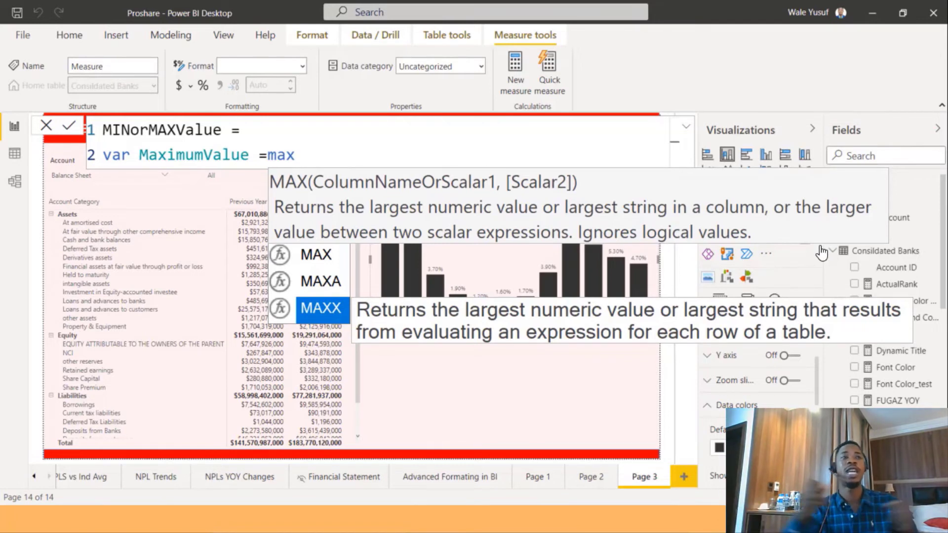
pyautogui.press('Tab')
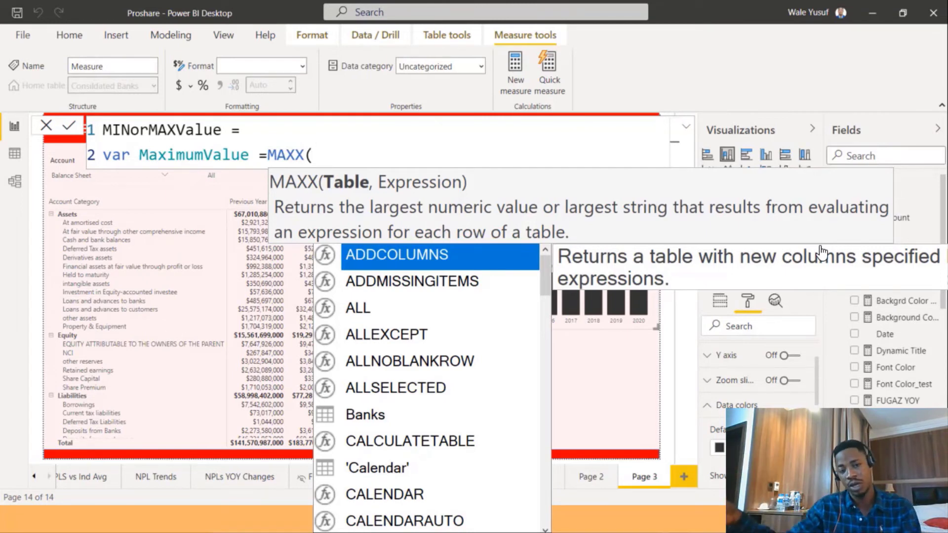
pyautogui.write('all')
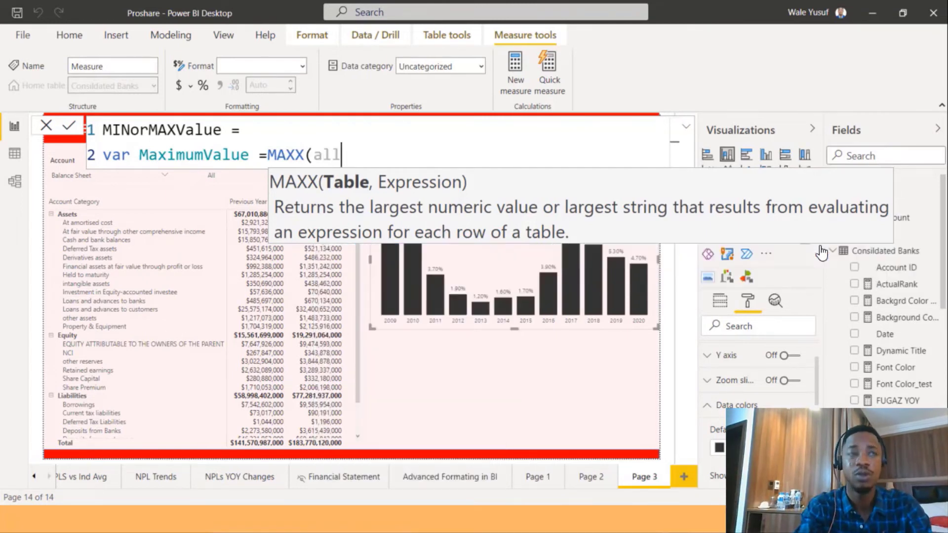
pyautogui.press('Down')
pyautogui.press('Down')
pyautogui.press('Down')
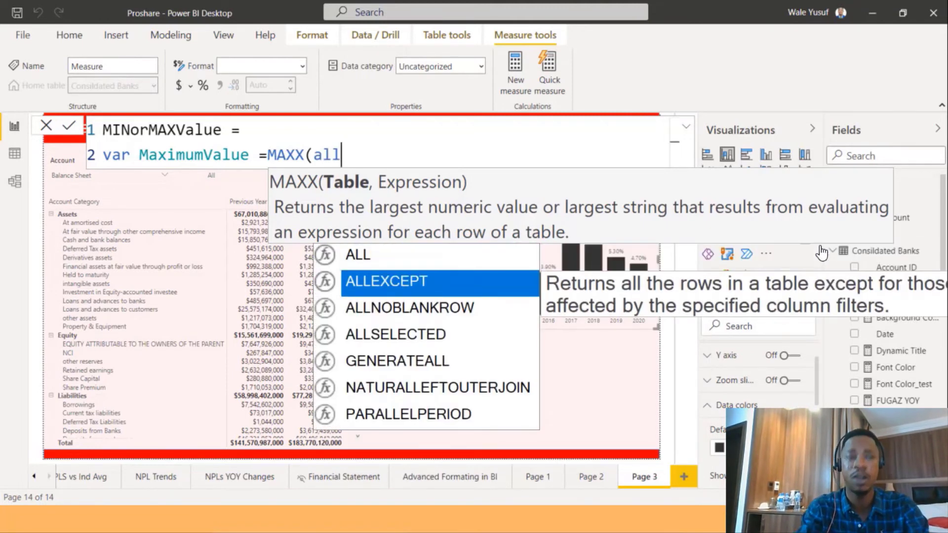
pyautogui.press('Tab')
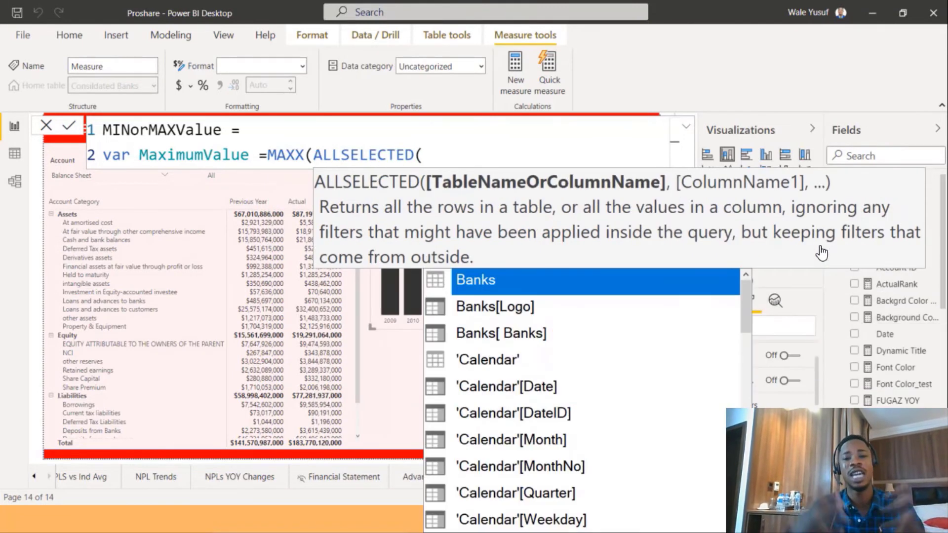
pyautogui.write('year')
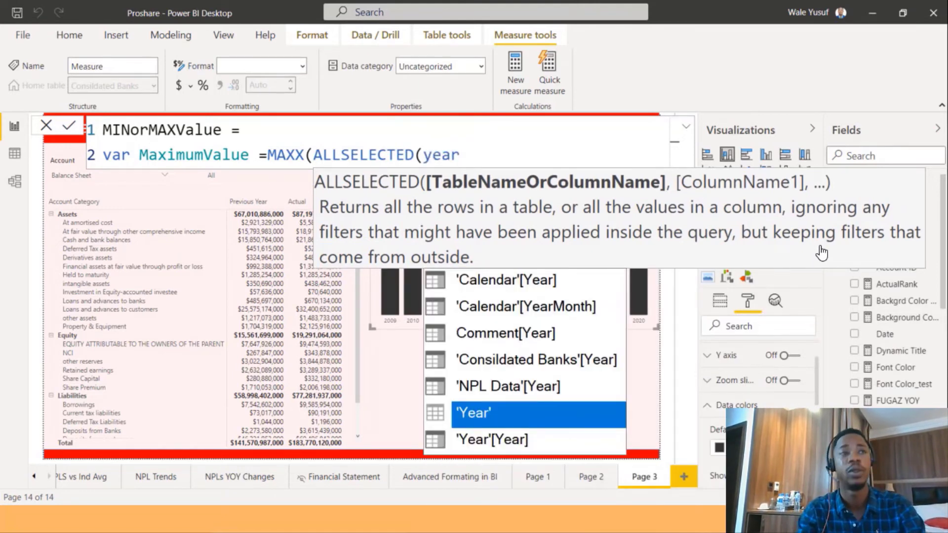
pyautogui.press('Down')
pyautogui.press('Tab')
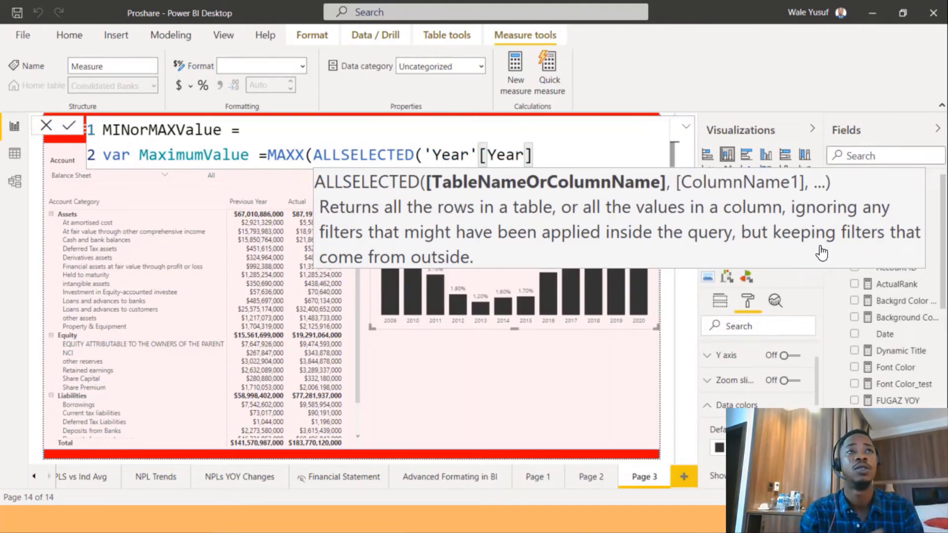
pyautogui.write(')')
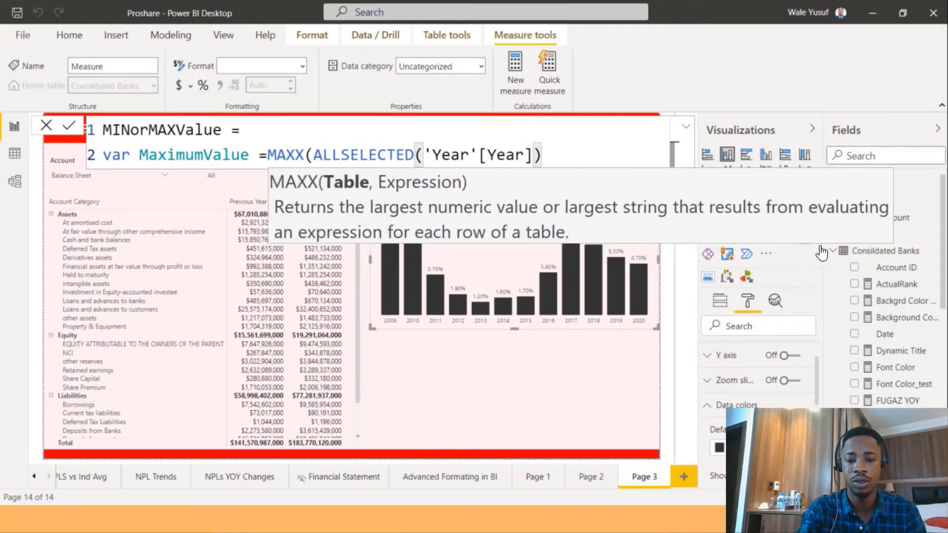
pyautogui.write(',')
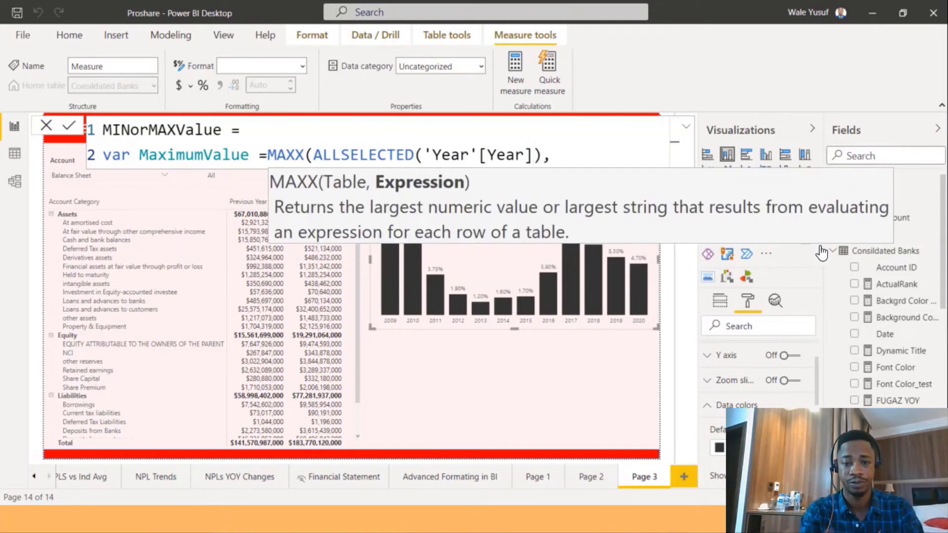
pyautogui.write('[')
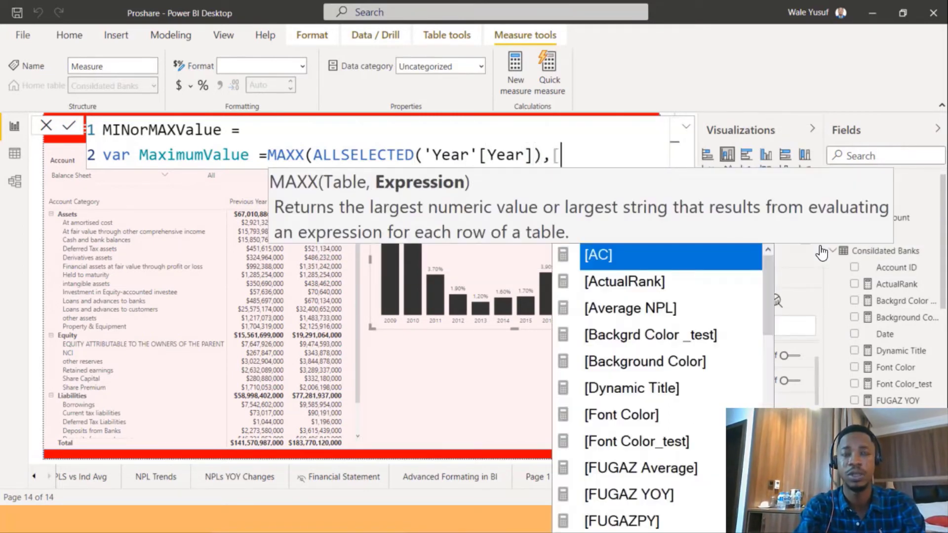
pyautogui.press('Tab')
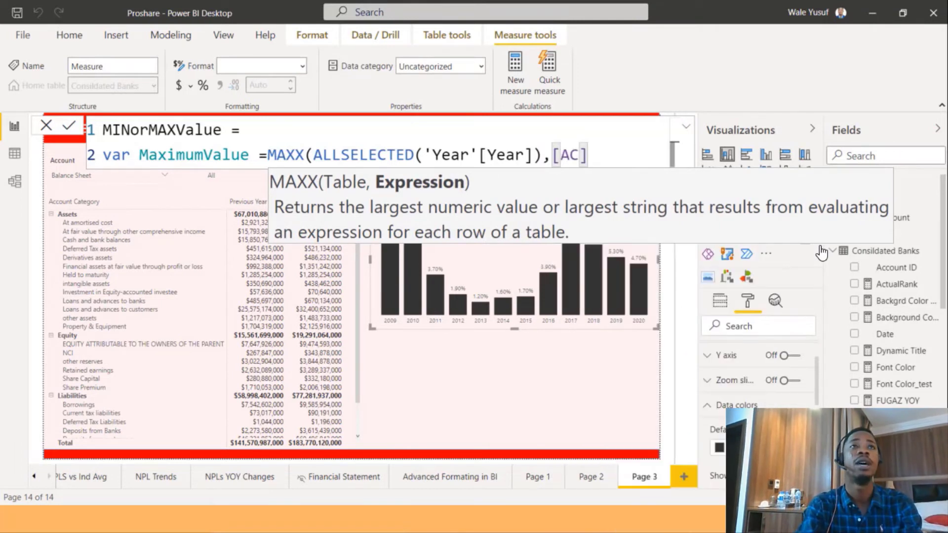
pyautogui.write(')')
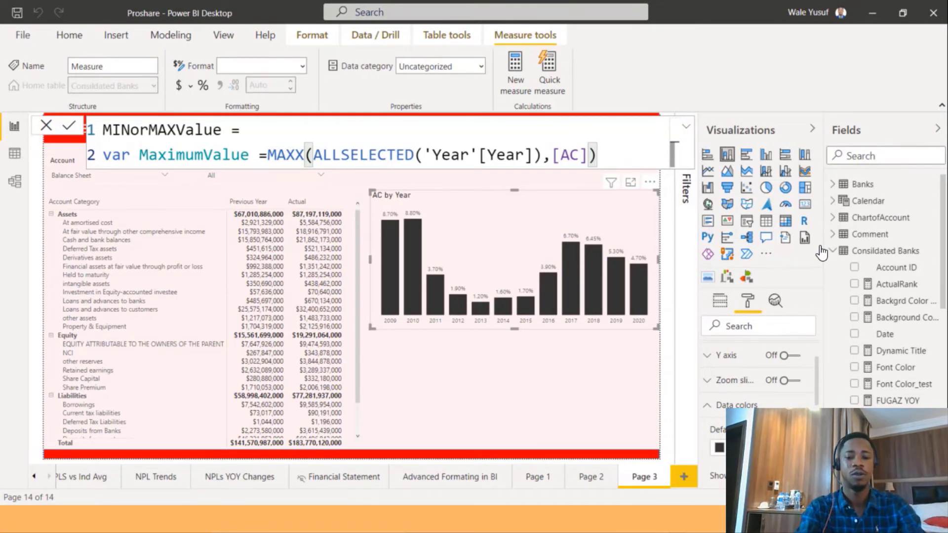
# On a new line, declare a variable MinimumValue as MINX over ALLSELECTED('Year'[Year]) of the [AC] measure.
pyautogui.hotkey('shift', 'Return')
pyautogui.write('var ')
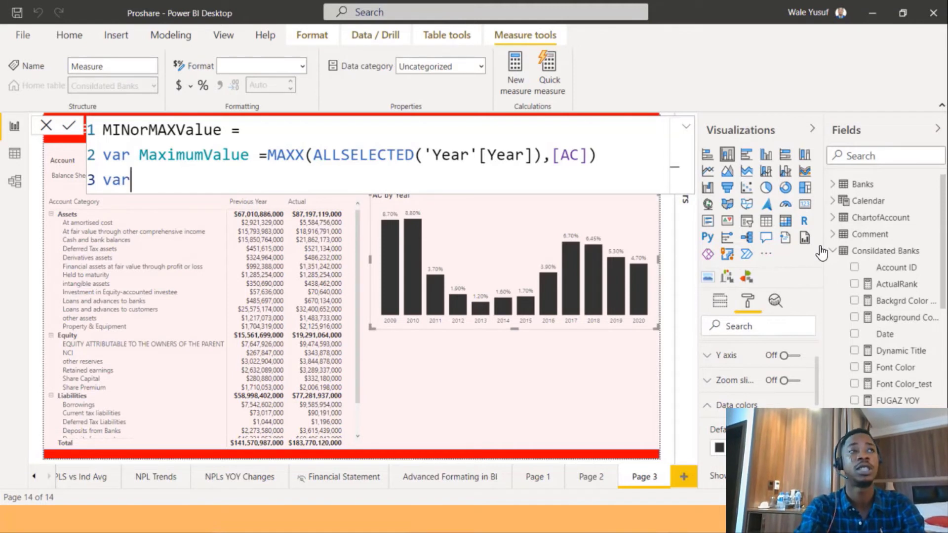
pyautogui.write('M')
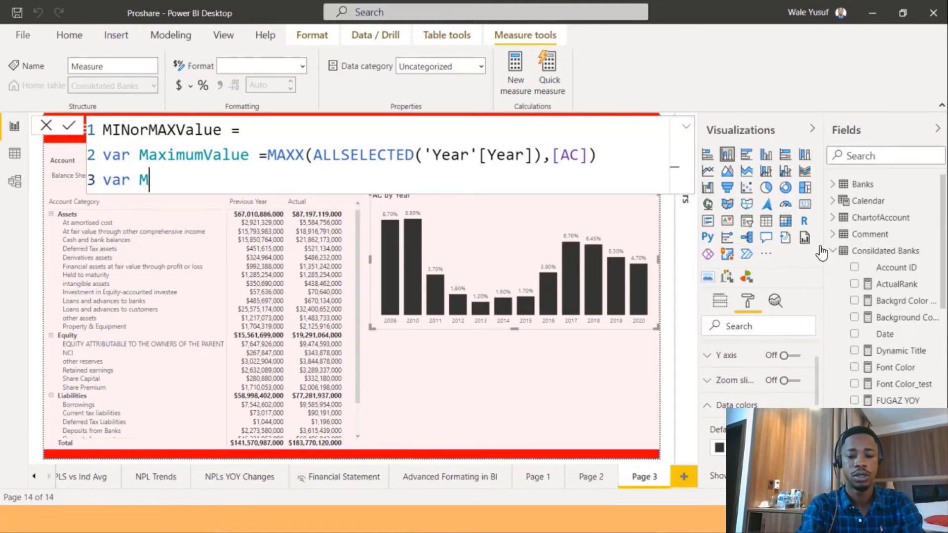
pyautogui.write('inimum')
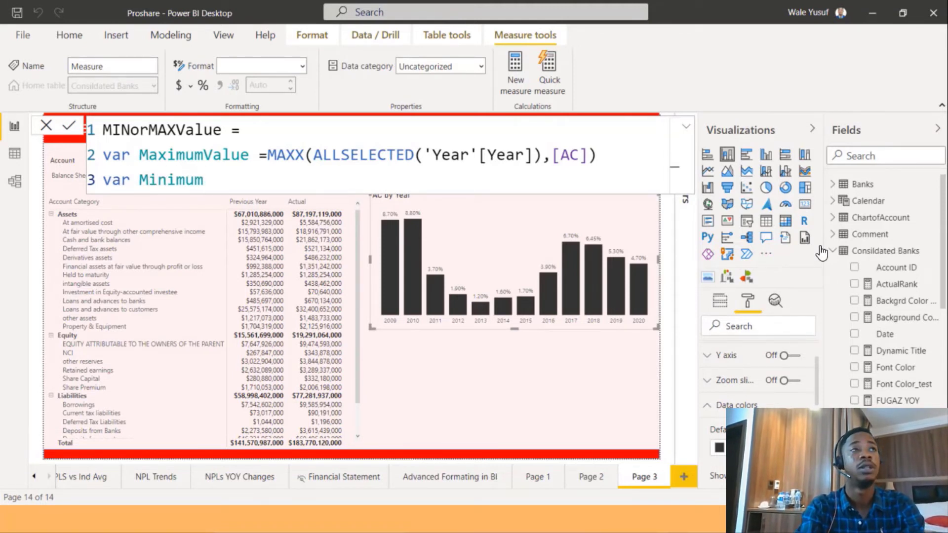
pyautogui.write('Value =')
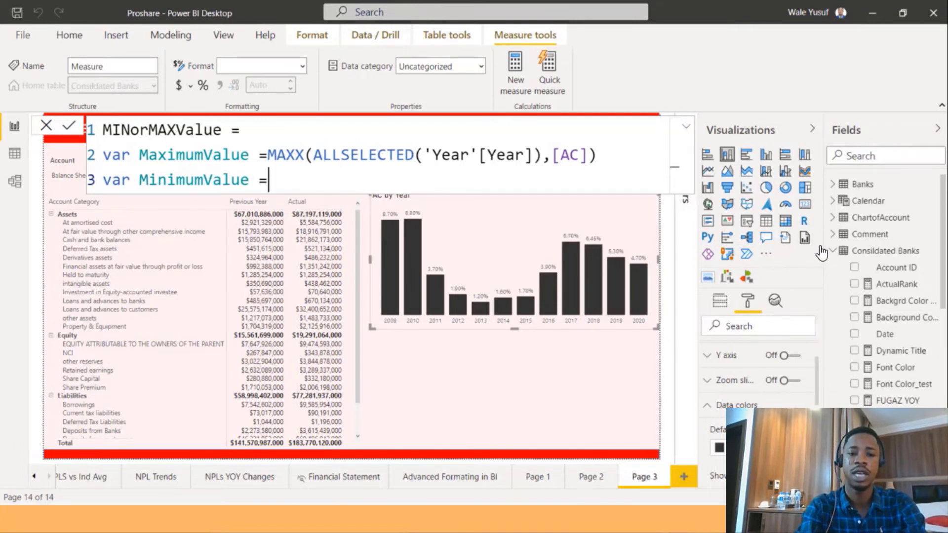
pyautogui.write('Min')
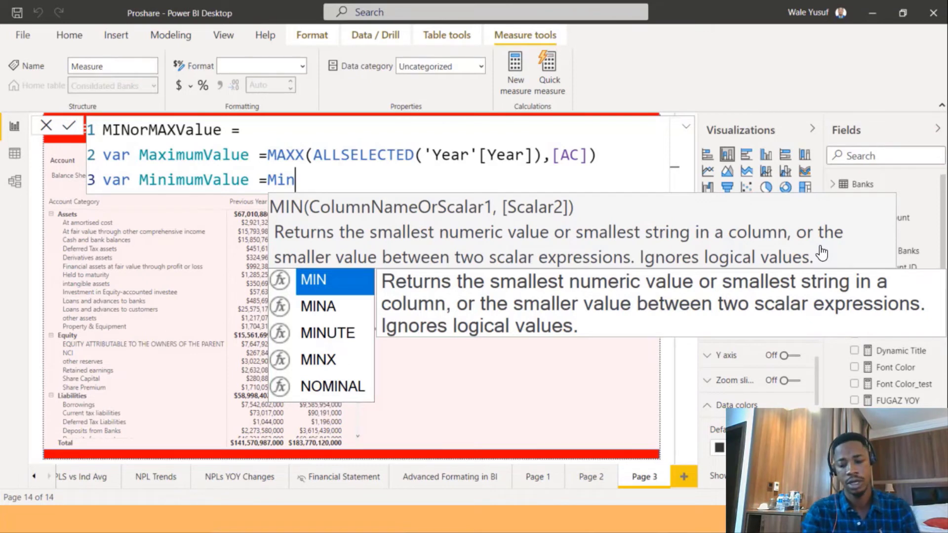
pyautogui.press('Down')
pyautogui.press('Down')
pyautogui.press('Down')
pyautogui.press('Tab')
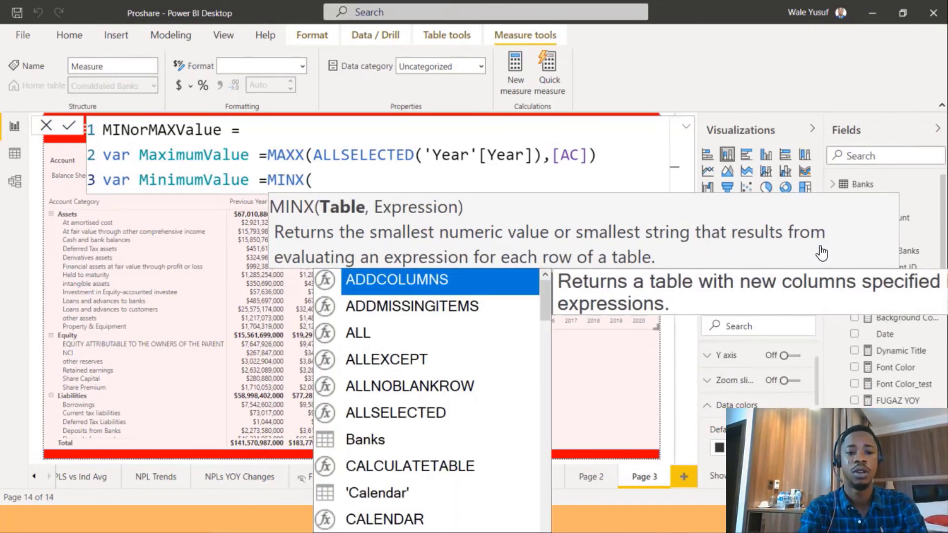
pyautogui.write('all')
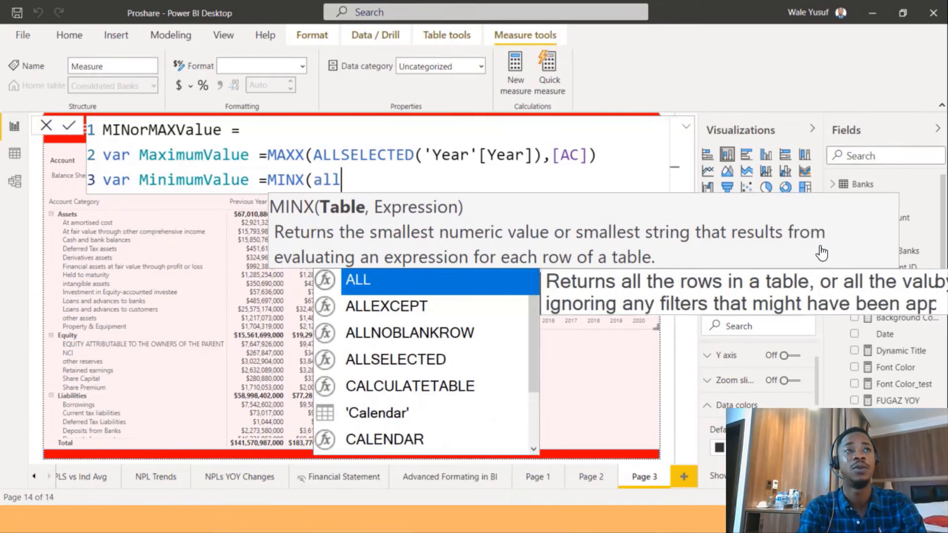
pyautogui.press('Down')
pyautogui.press('Down')
pyautogui.press('Down')
pyautogui.press('Tab')
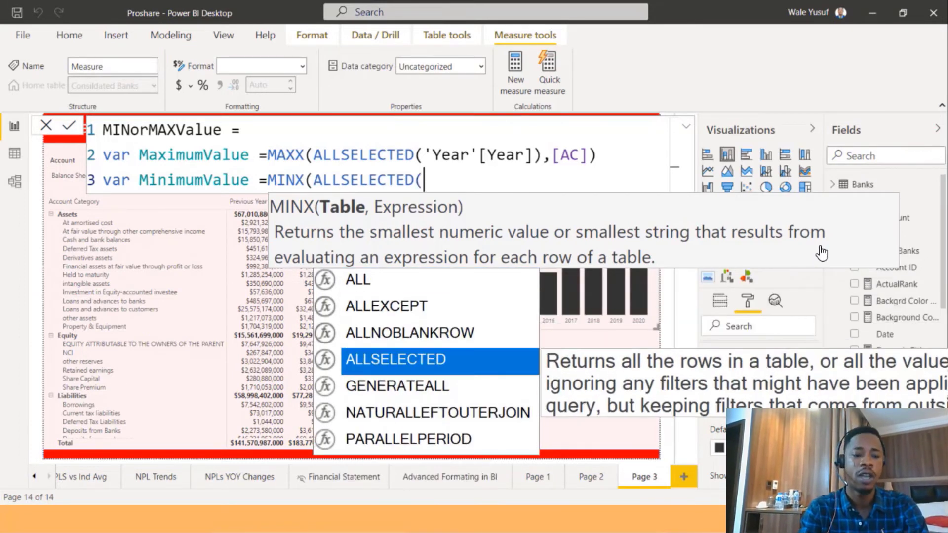
pyautogui.write('year')
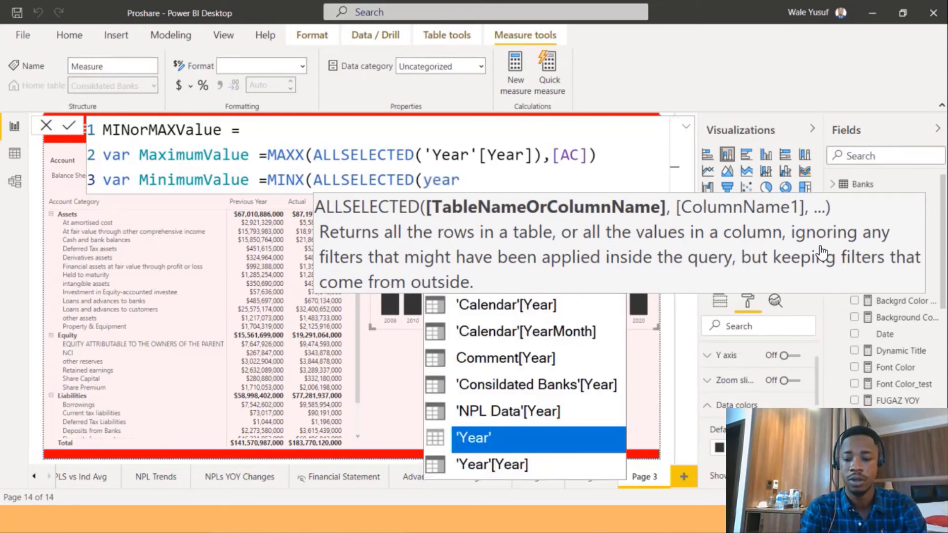
pyautogui.press('Down')
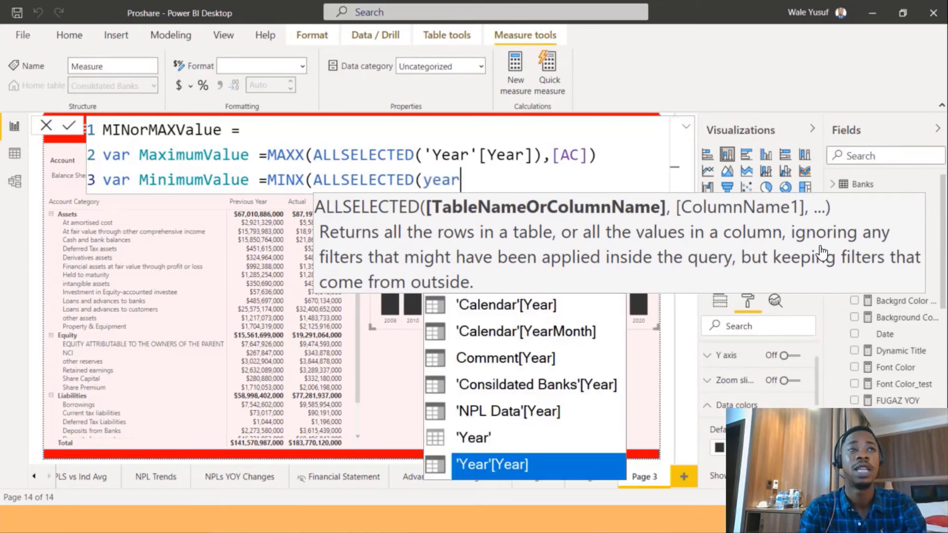
pyautogui.press('Tab')
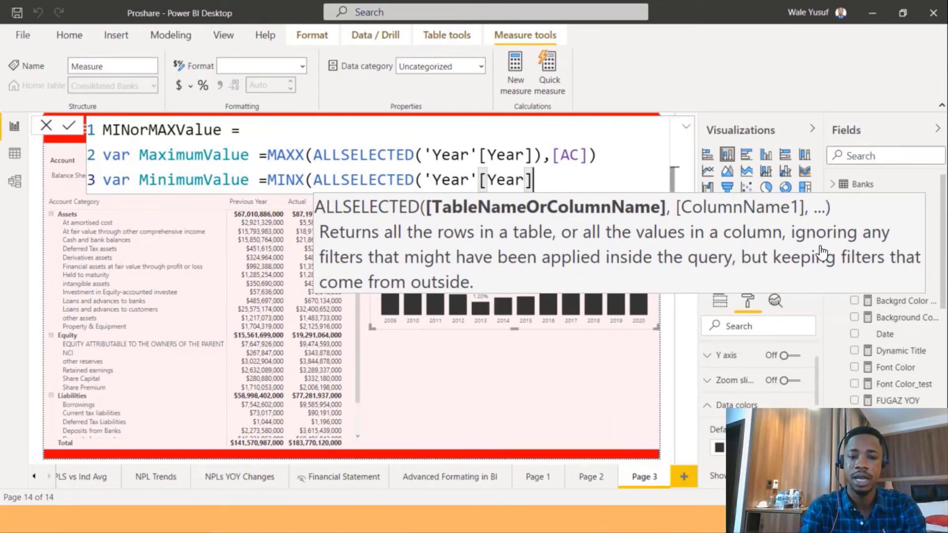
pyautogui.write('),')
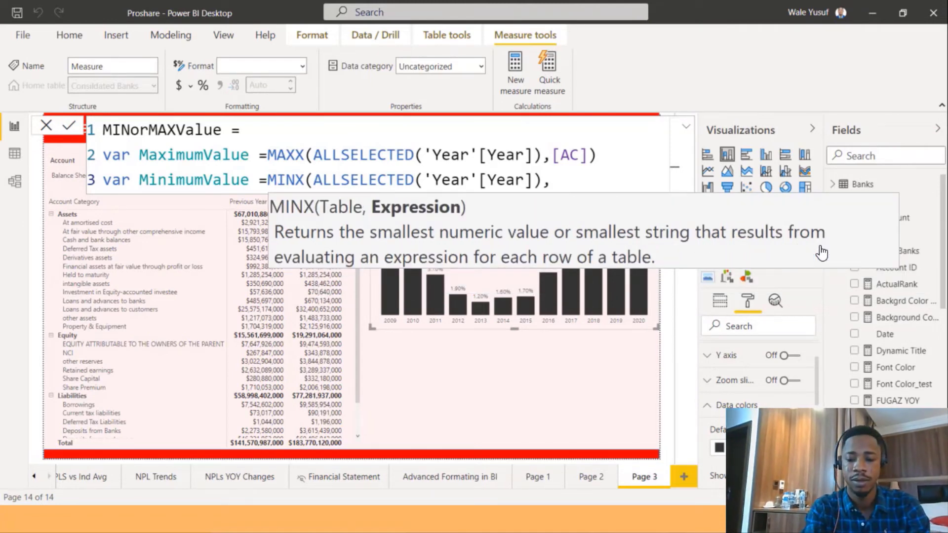
pyautogui.write('[AC]')
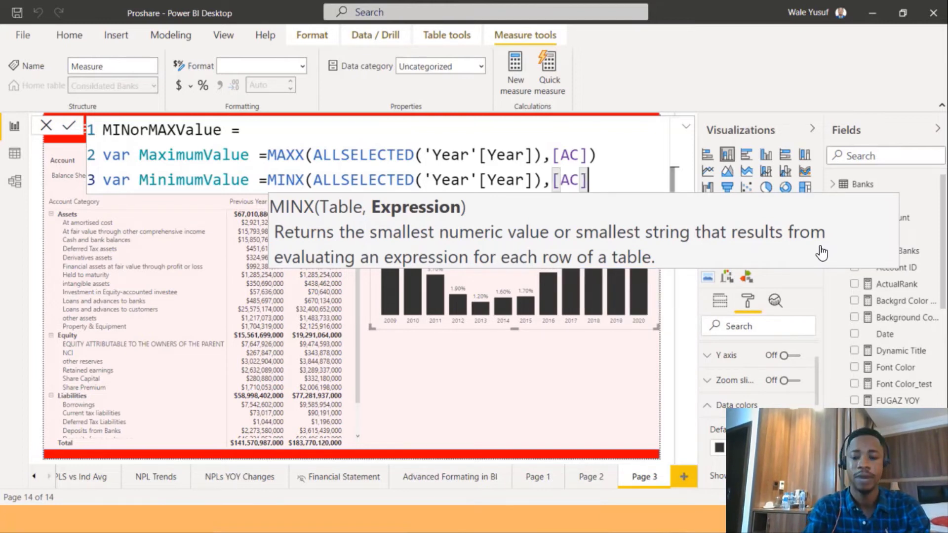
pyautogui.write(')')
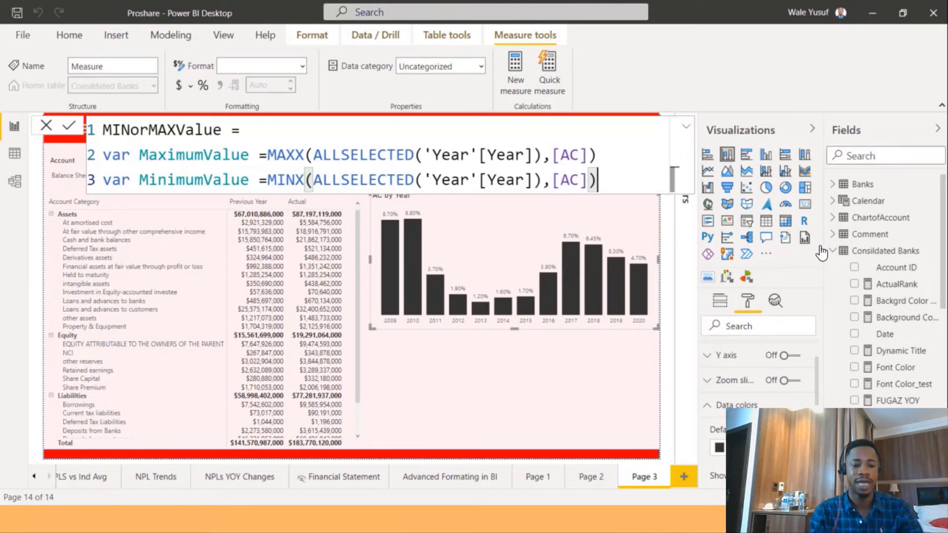
# Add a return clause that starts IF([AC]=MaximumValue,"#73B761", as the measure's first condition and colour.
pyautogui.press('Return')
pyautogui.write('return')
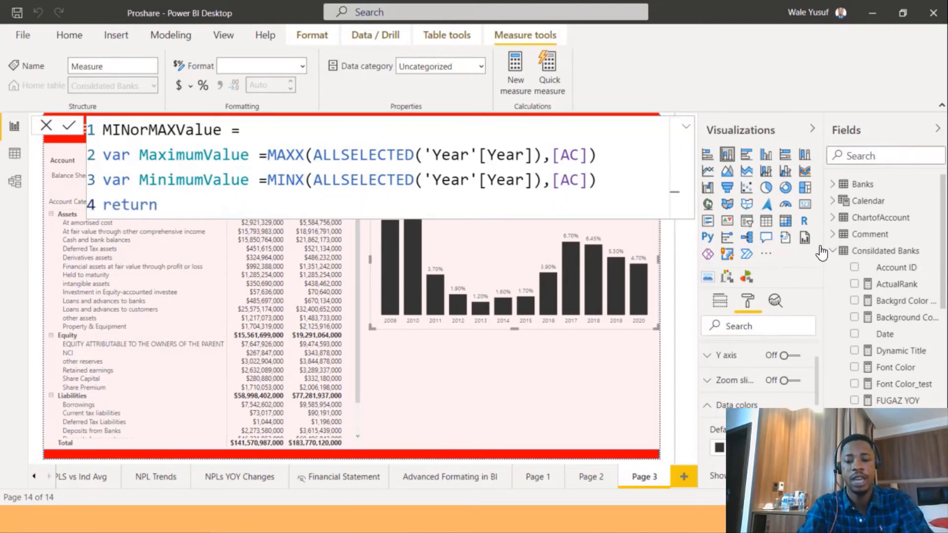
pyautogui.hotkey('shift', 'Return')
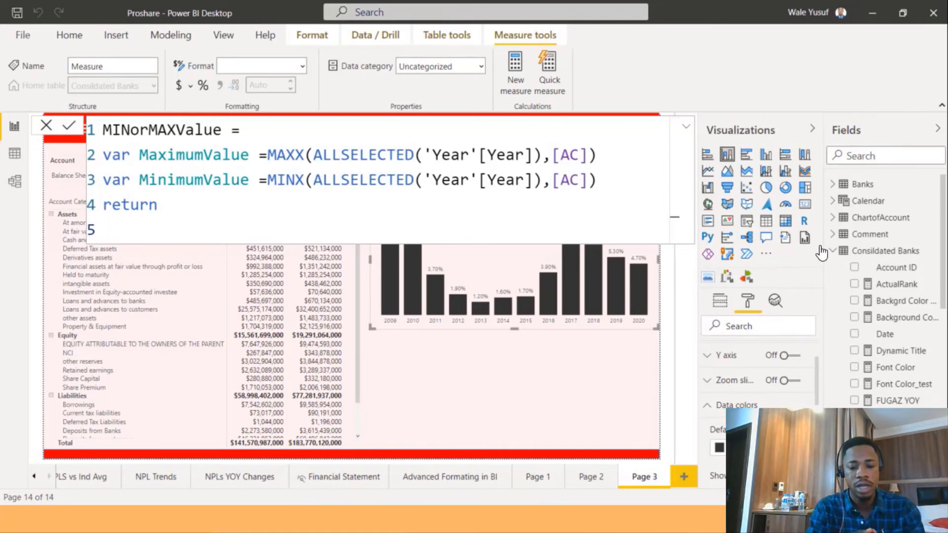
pyautogui.write('if')
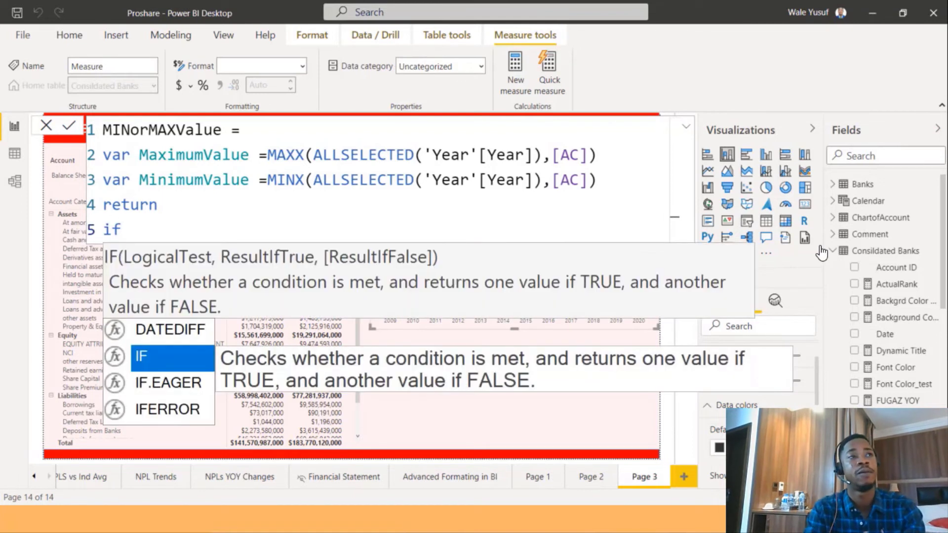
pyautogui.write('(')
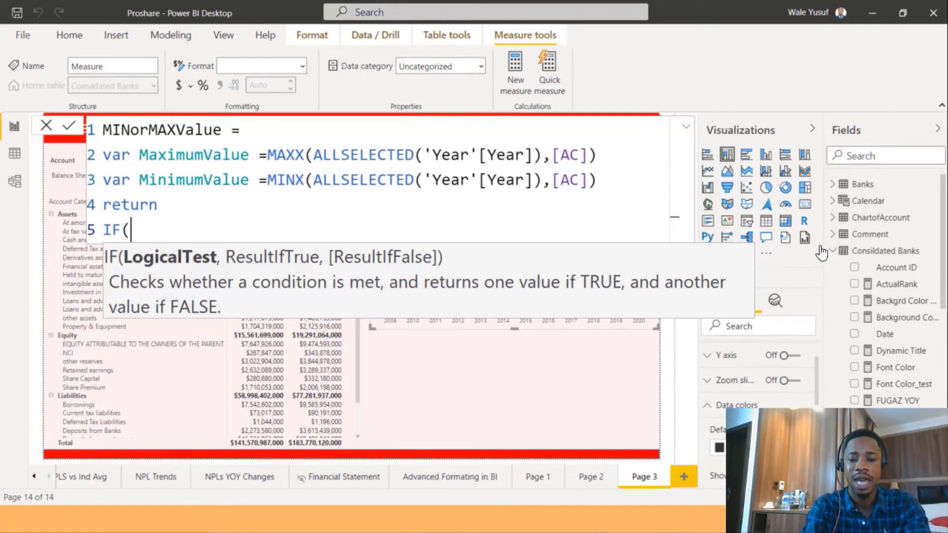
pyautogui.write('[AC]')
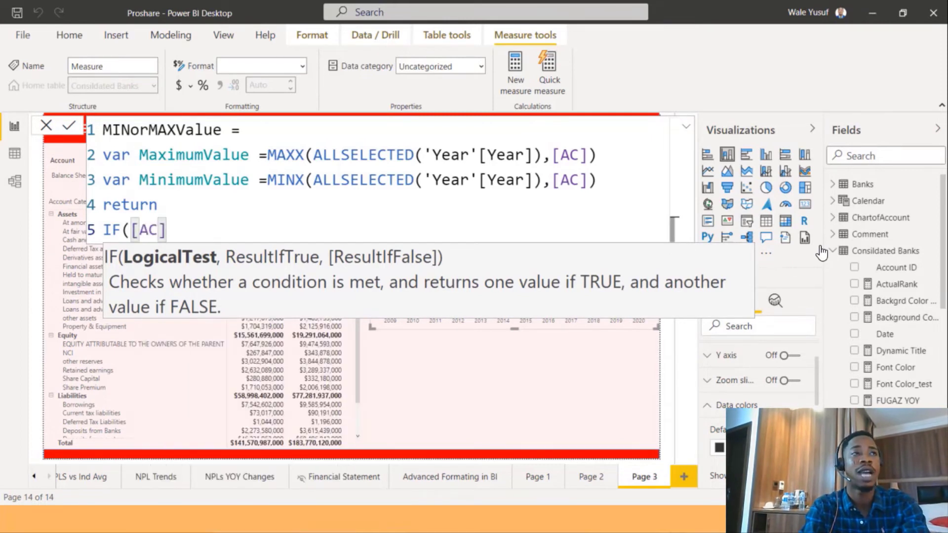
pyautogui.write('=')
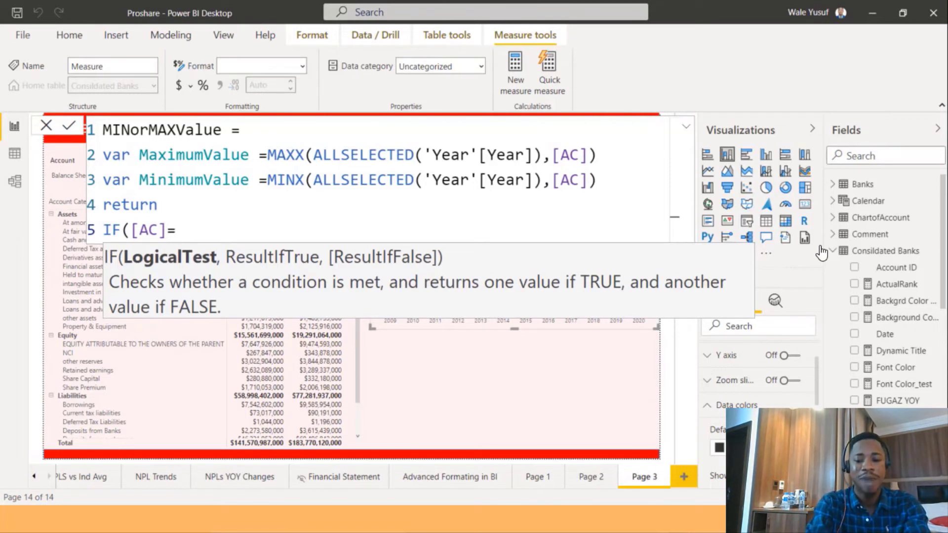
pyautogui.write('ma')
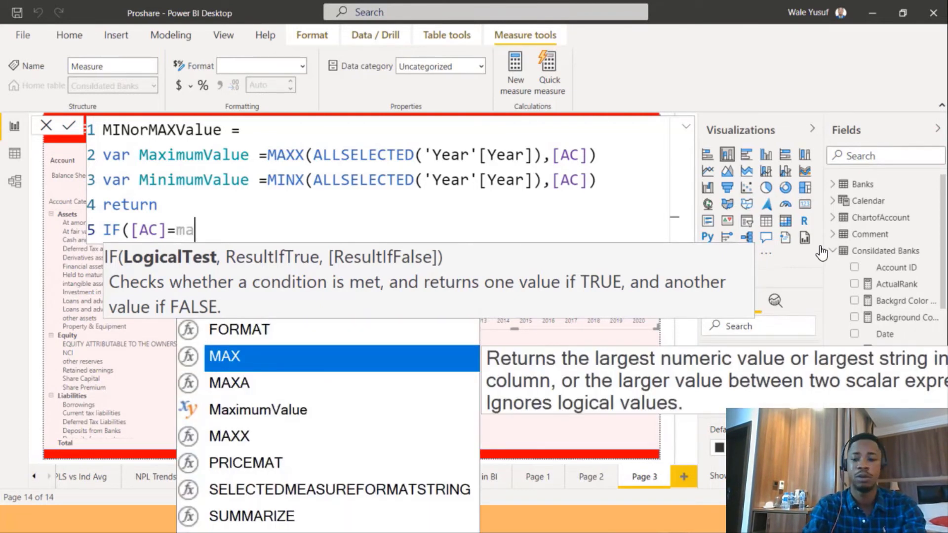
pyautogui.press('Down')
pyautogui.press('Down')
pyautogui.press('Tab')
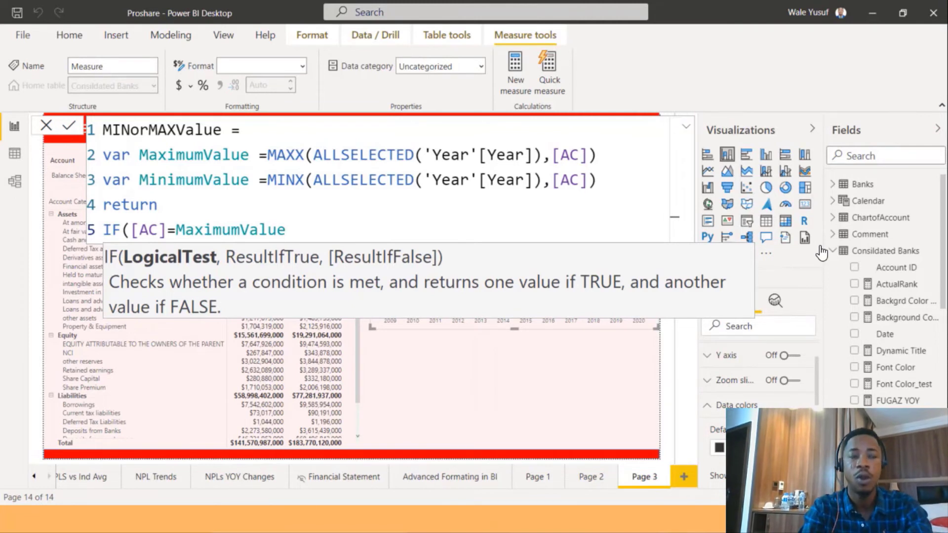
pyautogui.write(',')
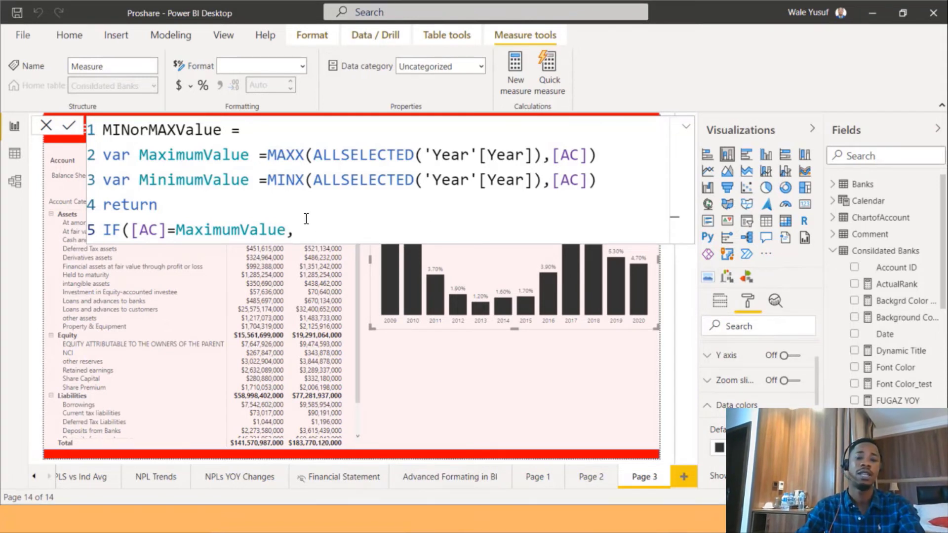
pyautogui.write('"')
pyautogui.write('#73B761')
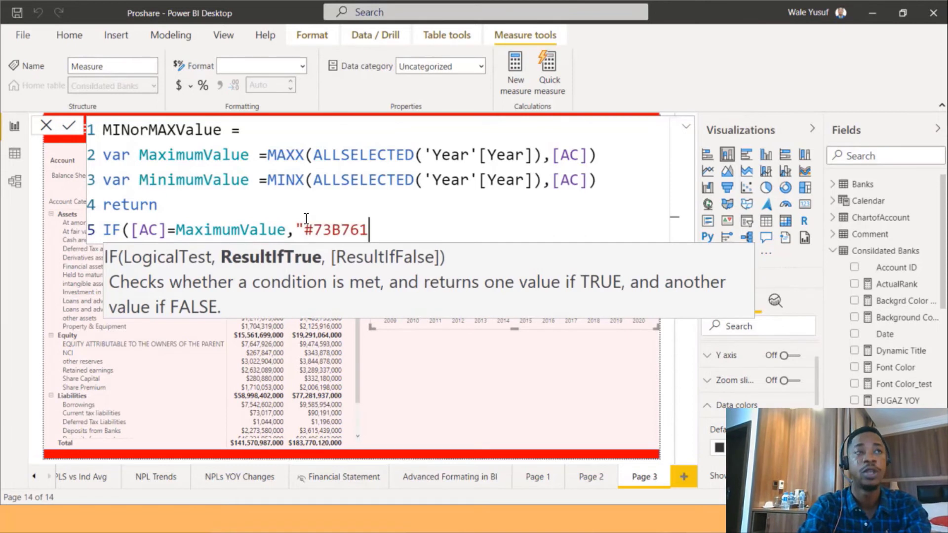
pyautogui.write('"')
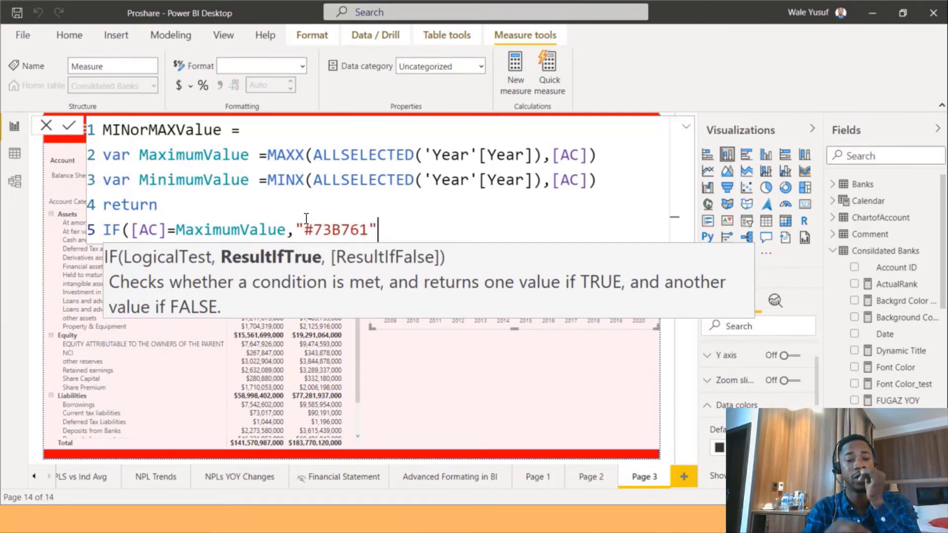
pyautogui.write(',')
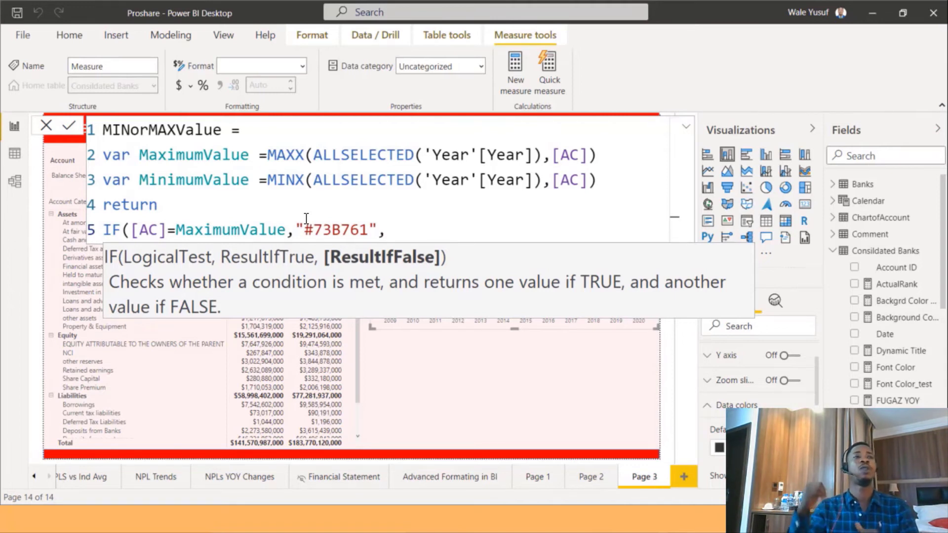
# On a new line, nest IF([AC]=MinimumValue,"#DB271C"), close both brackets and commit the MINorMAXValue measure.
pyautogui.press('Return')
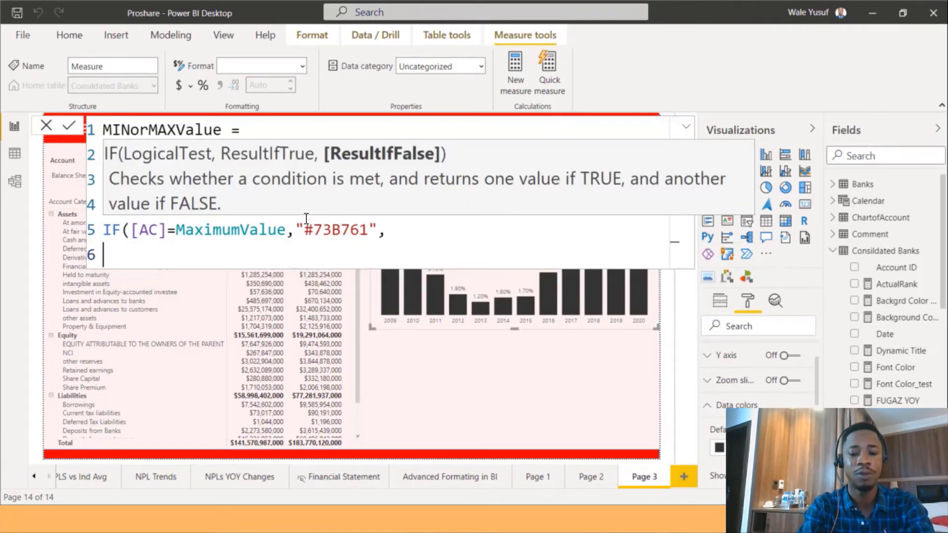
pyautogui.write('if')
pyautogui.press('Tab')
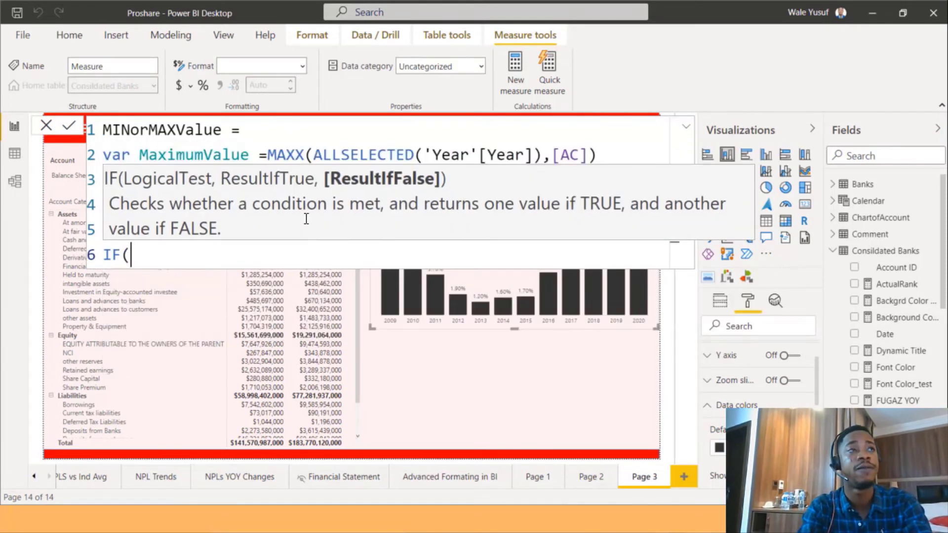
pyautogui.write('[a')
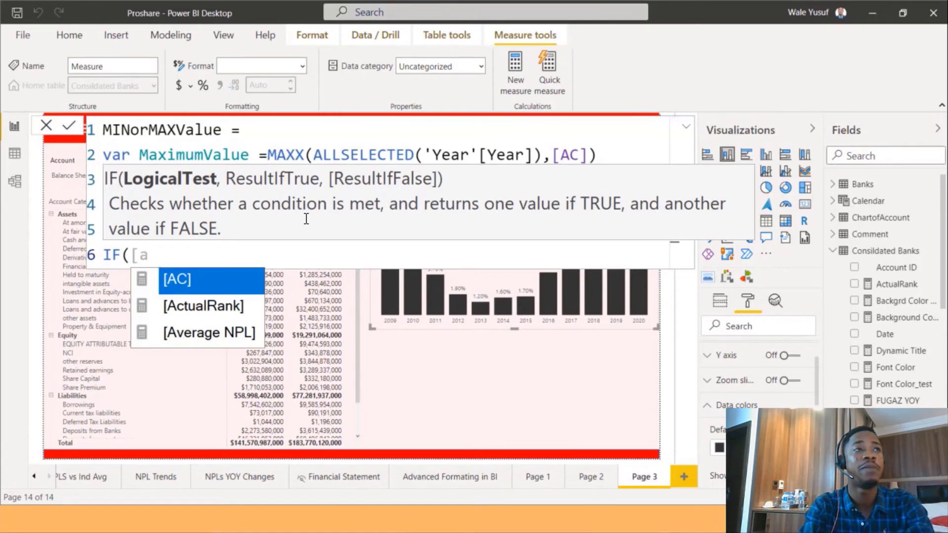
pyautogui.press('Tab')
pyautogui.write('=min')
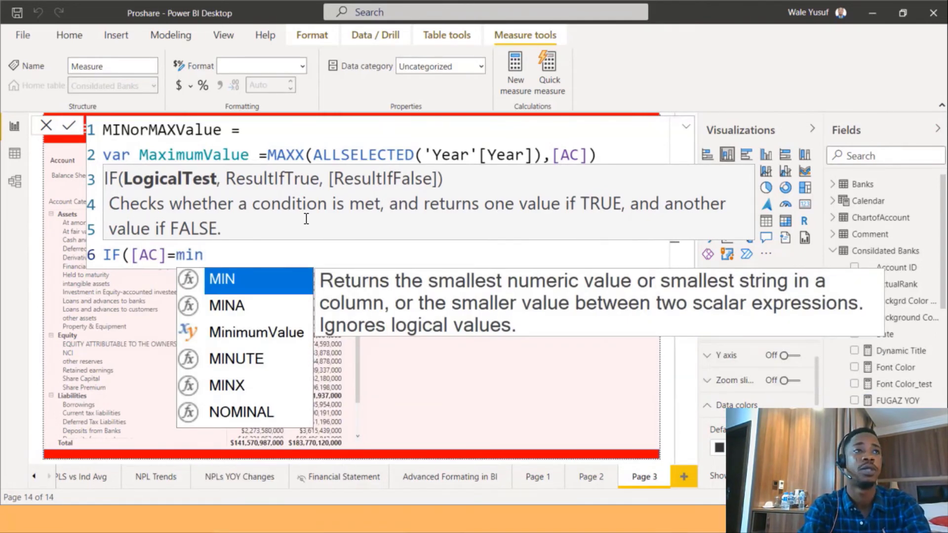
pyautogui.press('Down')
pyautogui.press('Down')
pyautogui.press('Tab')
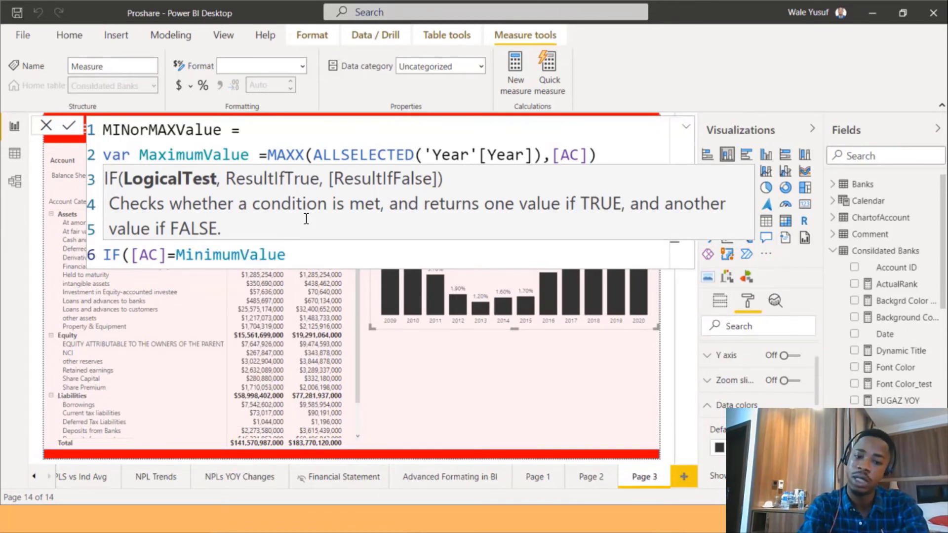
pyautogui.write(',')
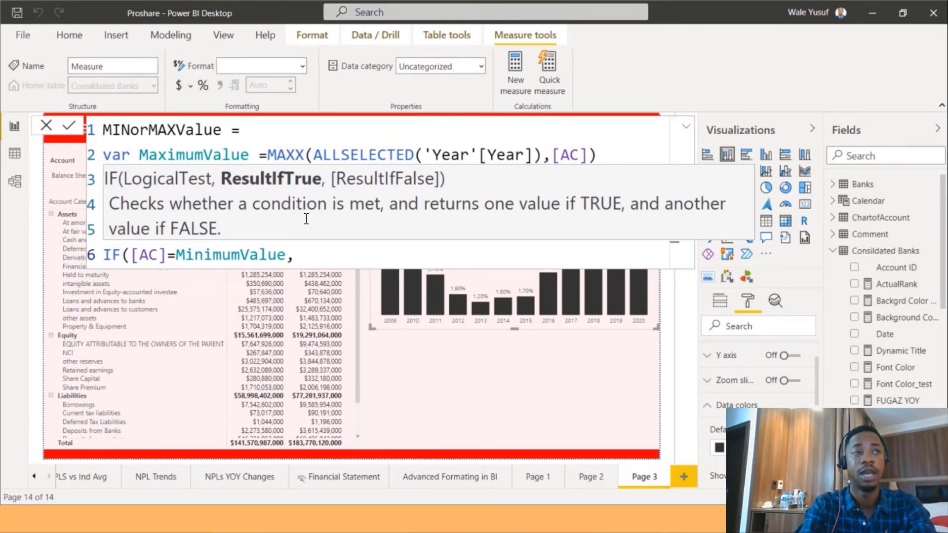
pyautogui.press('Escape')
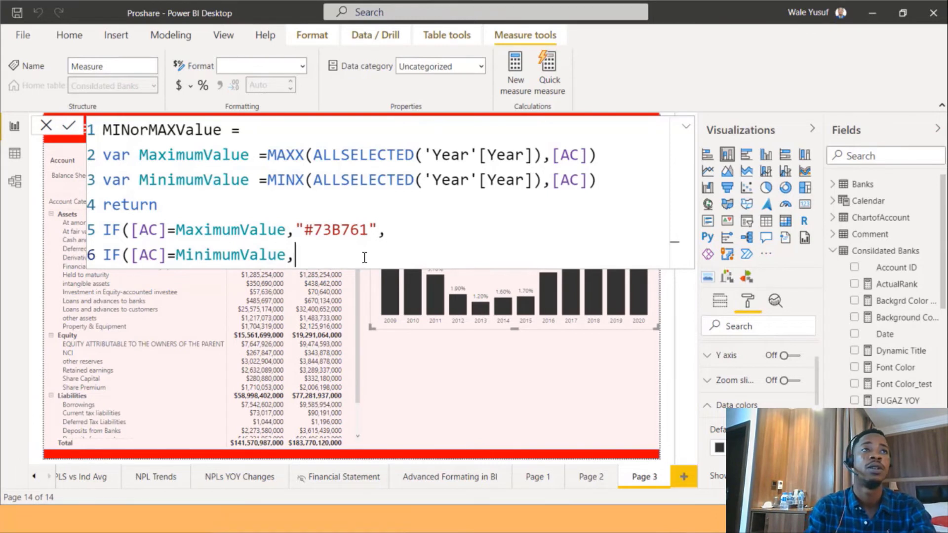
pyautogui.write('"#DB271C"')
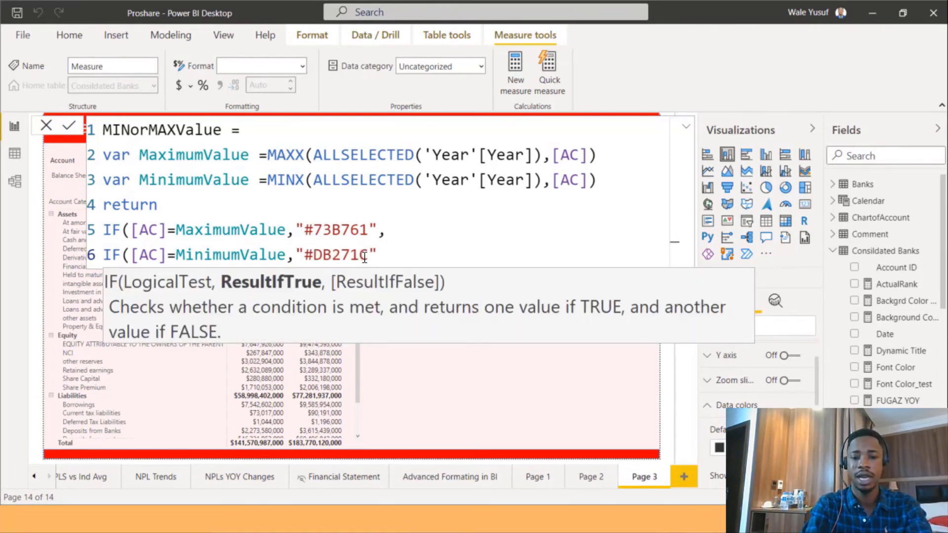
pyautogui.write('))')
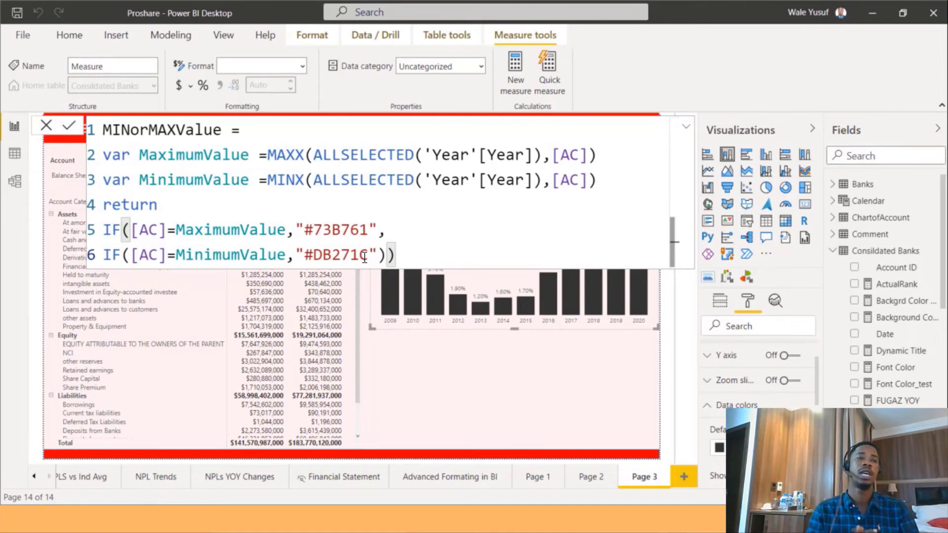
pyautogui.press('Return')
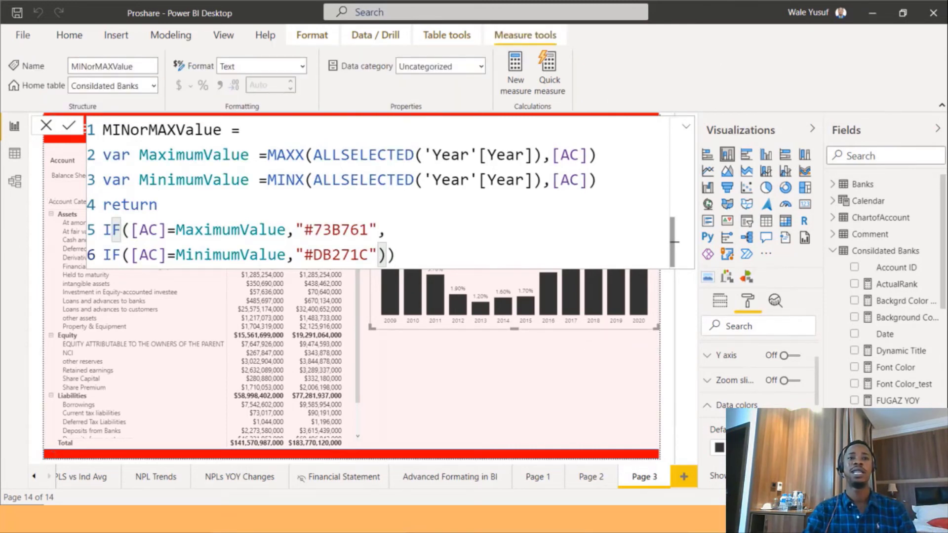
# Format the AC by Year chart's default data colour by field value, based on the MINorMAXValue measure.
pyautogui.scroll(-2, 754, 388)
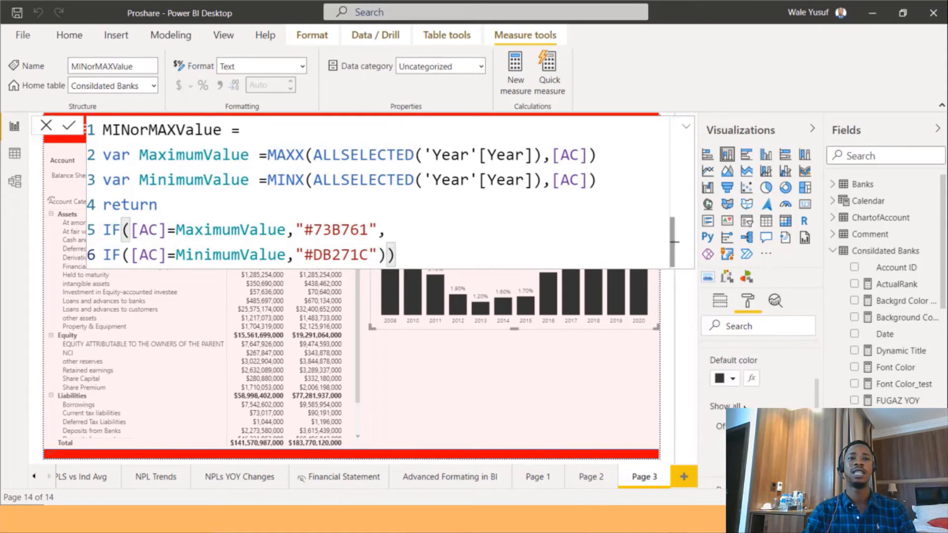
pyautogui.click(750, 380)
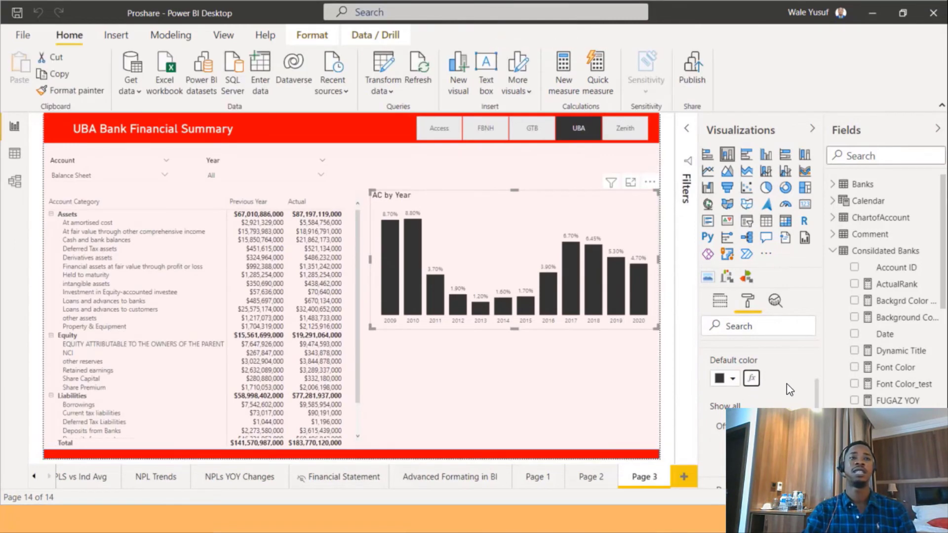
pyautogui.click(750, 378)
pyautogui.click(254, 118)
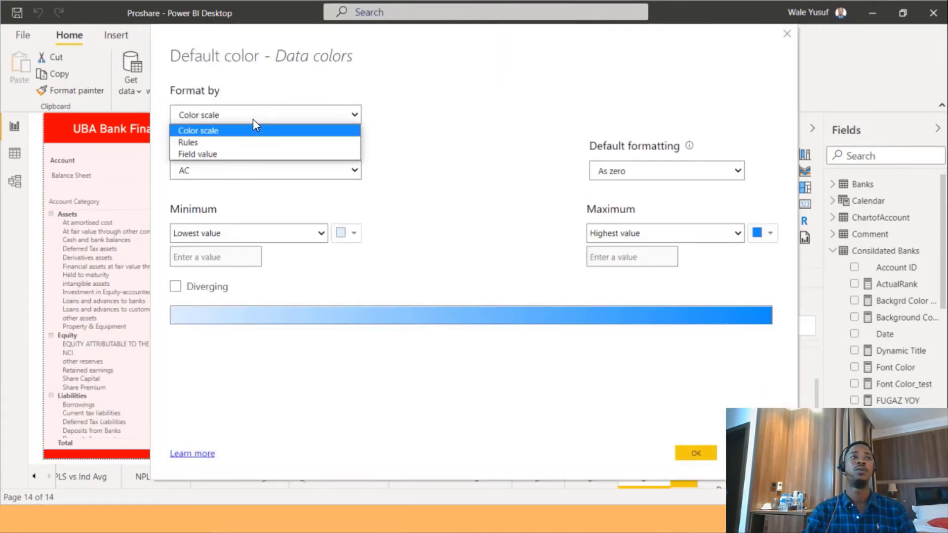
pyautogui.click(238, 149)
pyautogui.click(233, 172)
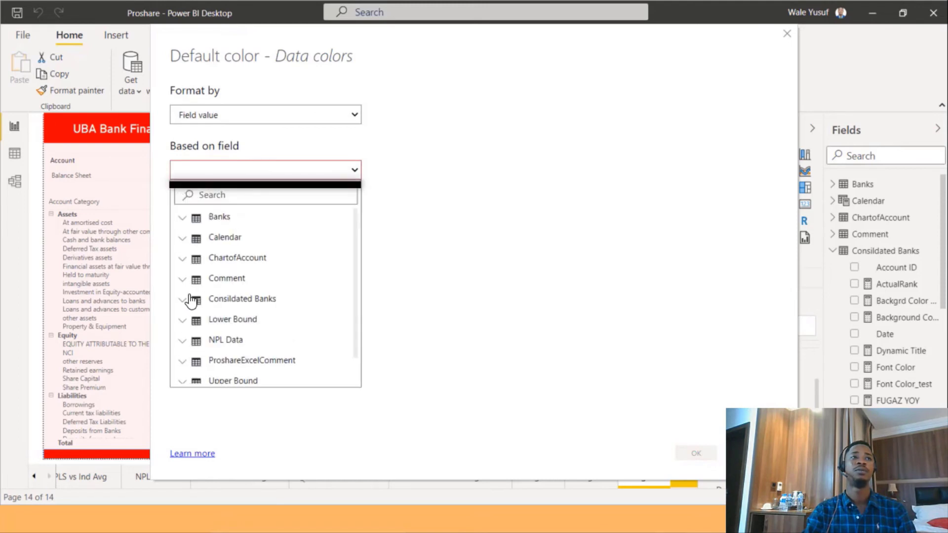
pyautogui.click(206, 301)
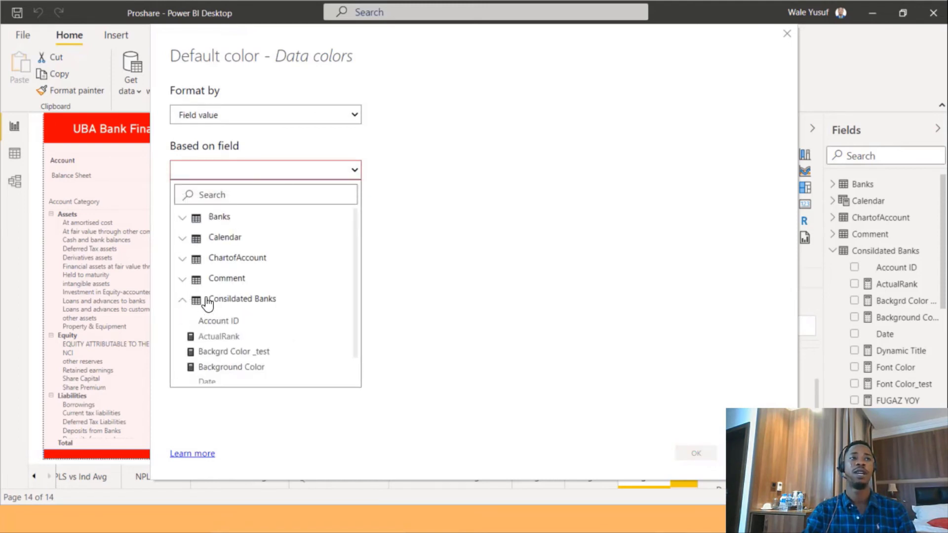
pyautogui.scroll(-5, 242, 328)
pyautogui.scroll(-6, 245, 332)
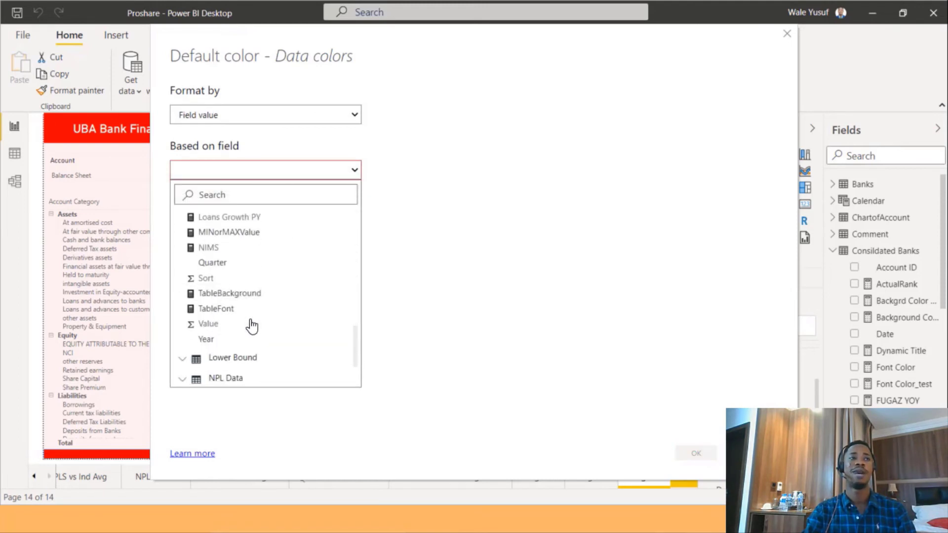
pyautogui.scroll(2, 249, 332)
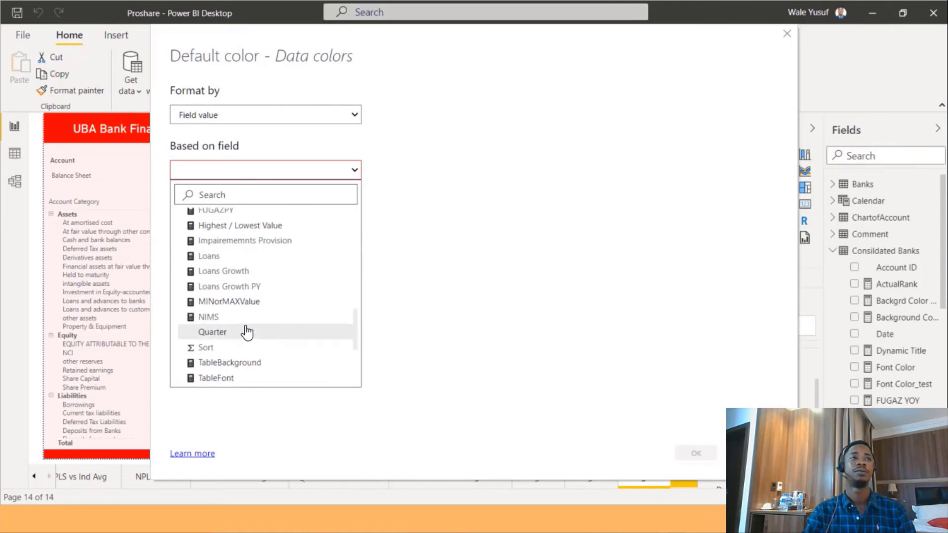
pyautogui.scroll(3, 249, 331)
pyautogui.scroll(-3, 249, 331)
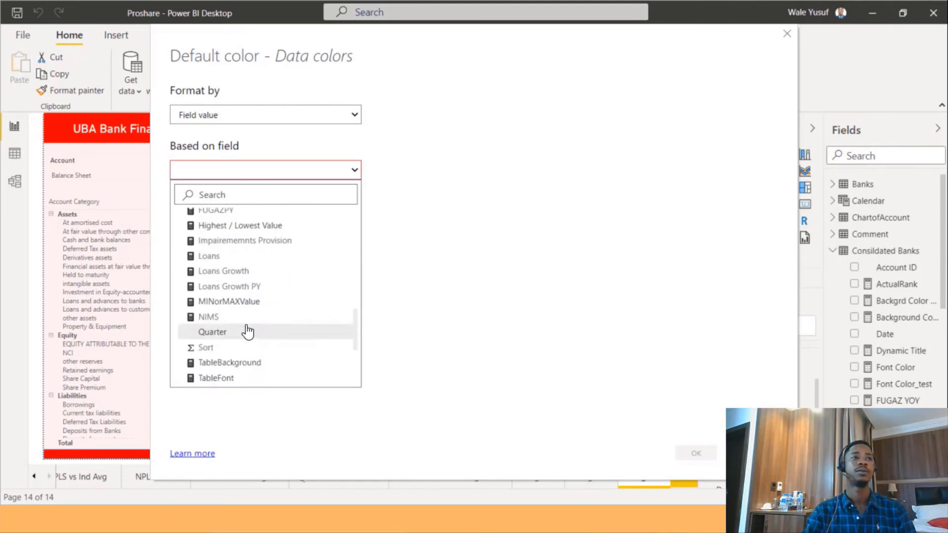
pyautogui.click(241, 307)
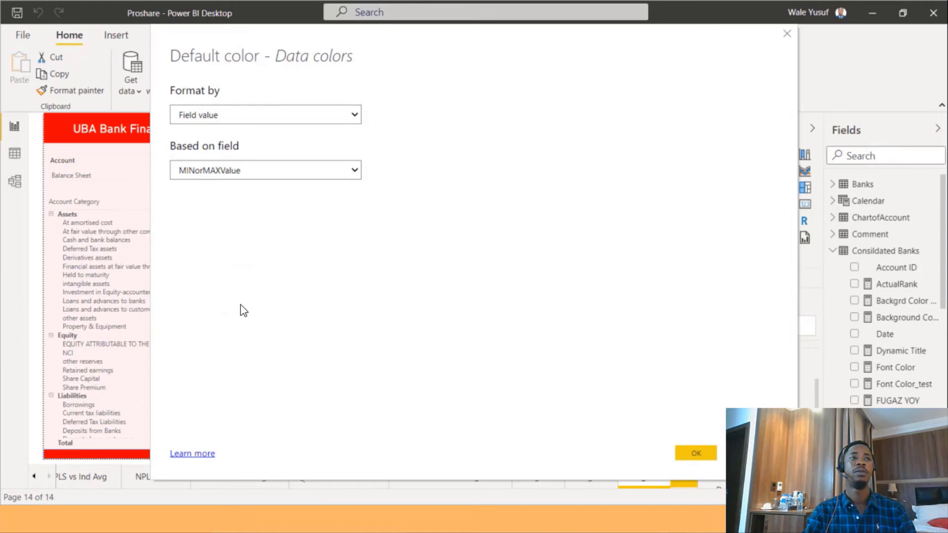
pyautogui.click(701, 453)
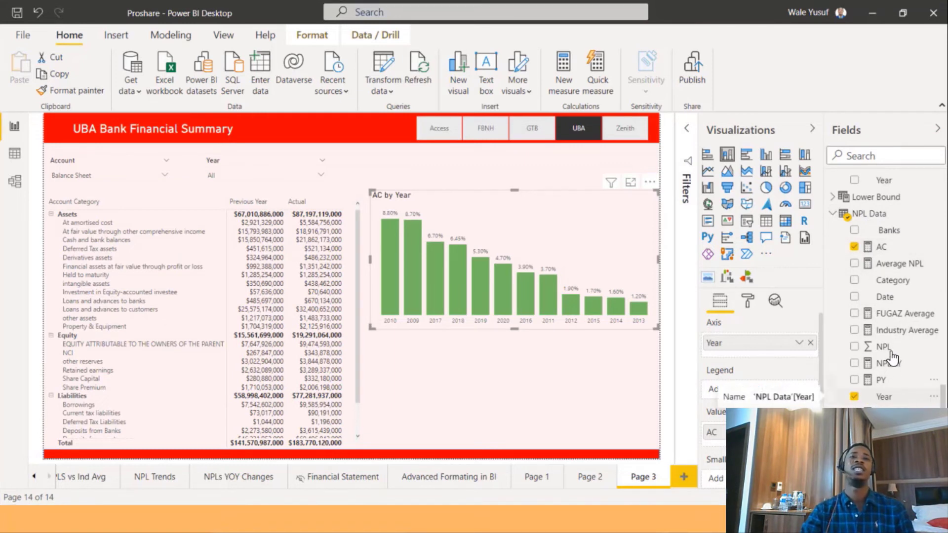
# Select the MINorMAXValue measure in the Fields list to review its formula.
pyautogui.scroll(3, 888, 352)
pyautogui.scroll(8, 888, 348)
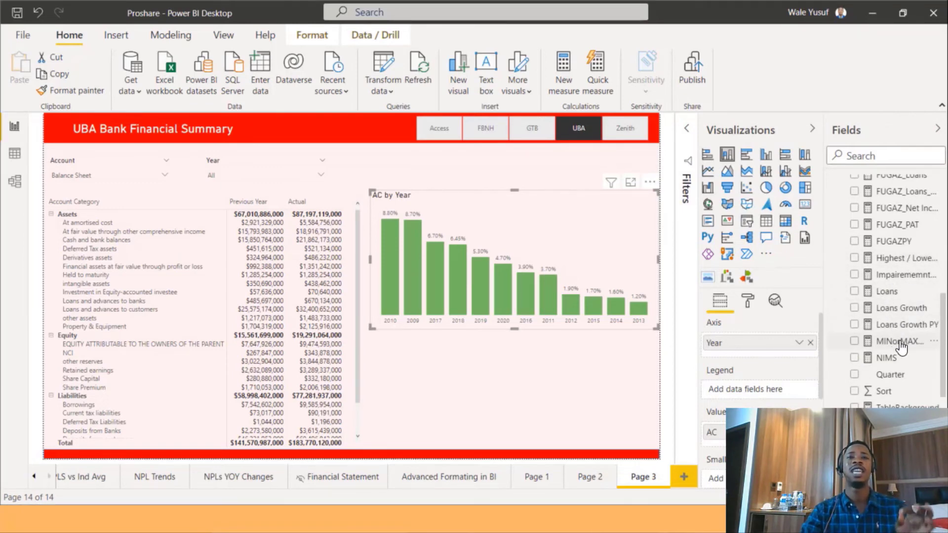
pyautogui.click(900, 342)
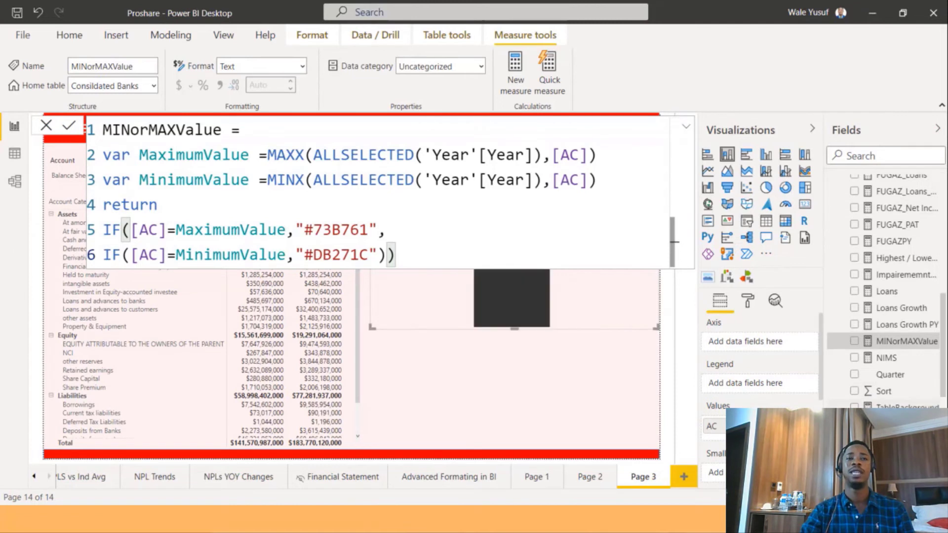
pyautogui.scroll(-5, 883, 292)
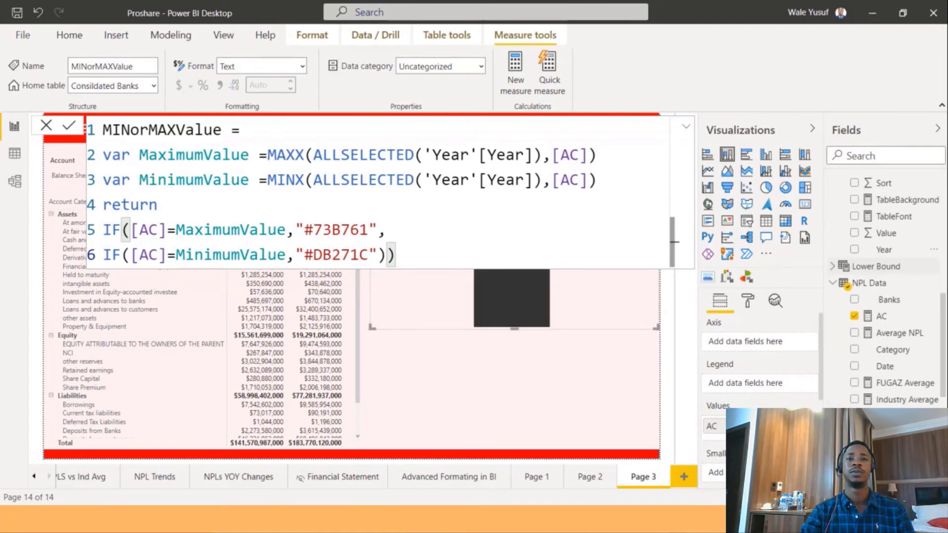
# Sort the AC by Year column chart ascending by year.
pyautogui.scroll(-2, 834, 286)
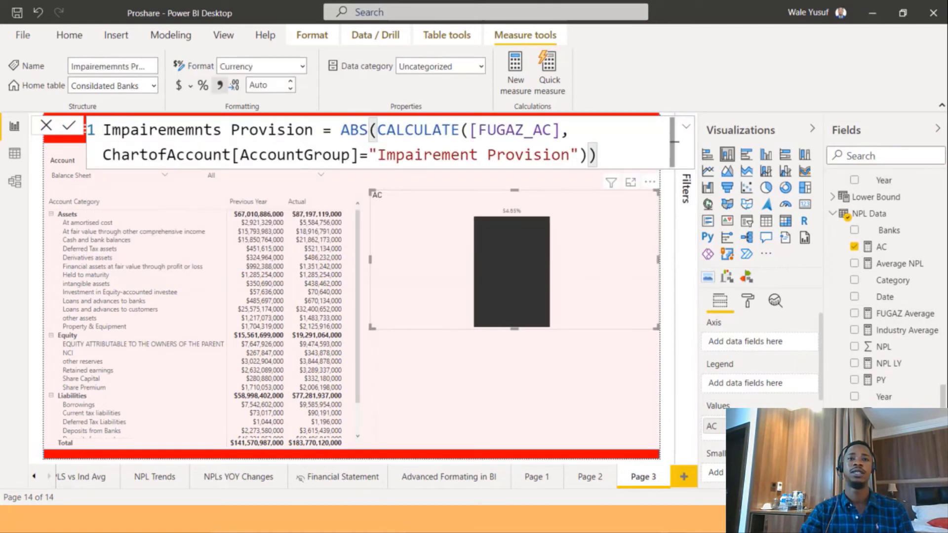
pyautogui.moveTo(871, 396); pyautogui.dragTo(752, 342)
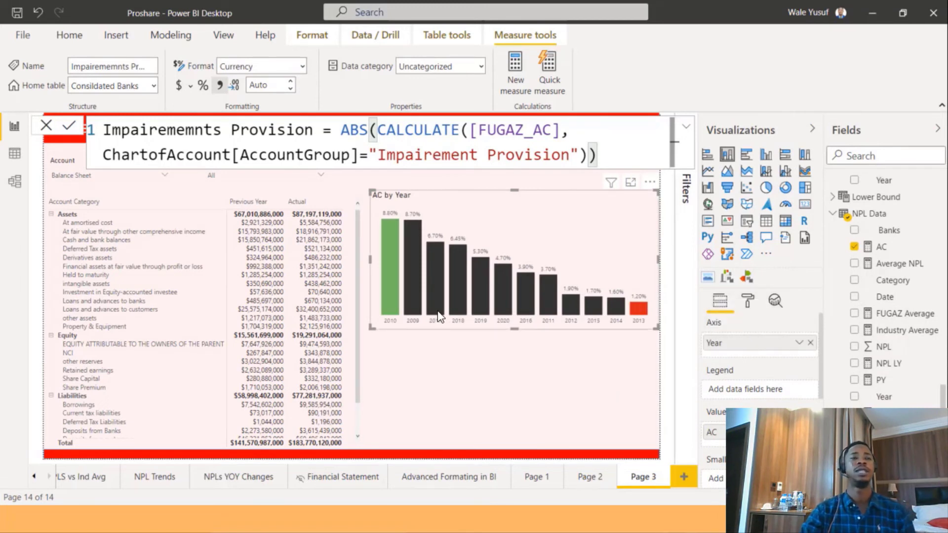
pyautogui.moveTo(438, 312)
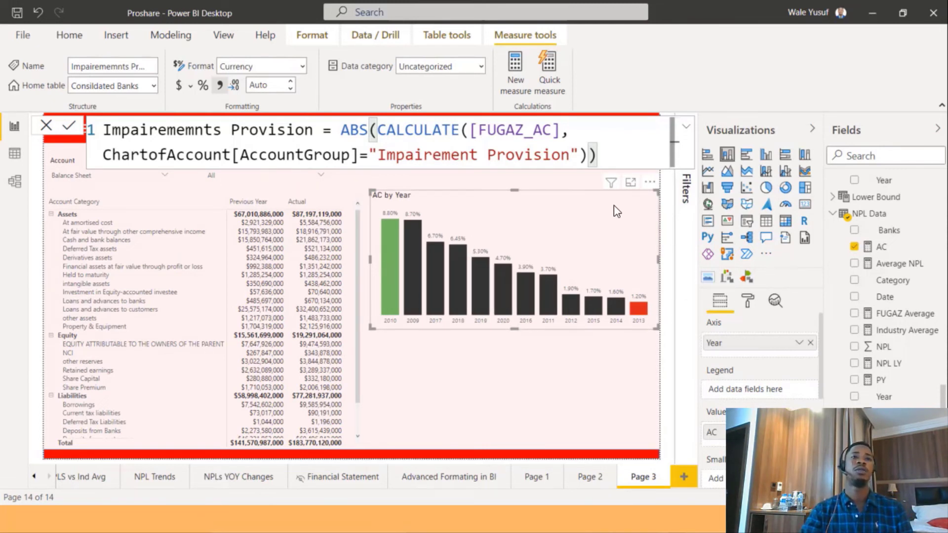
pyautogui.click(649, 182)
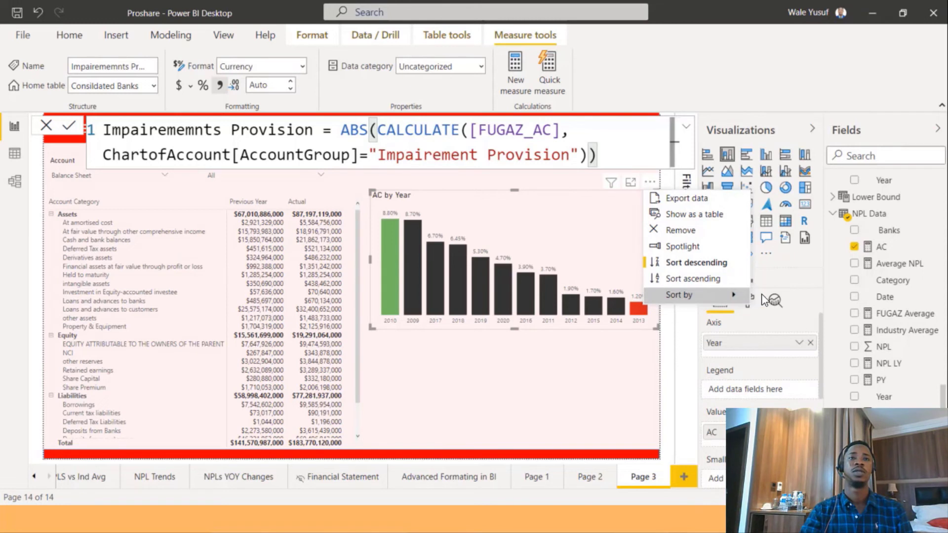
pyautogui.moveTo(733, 295)
pyautogui.click(773, 301)
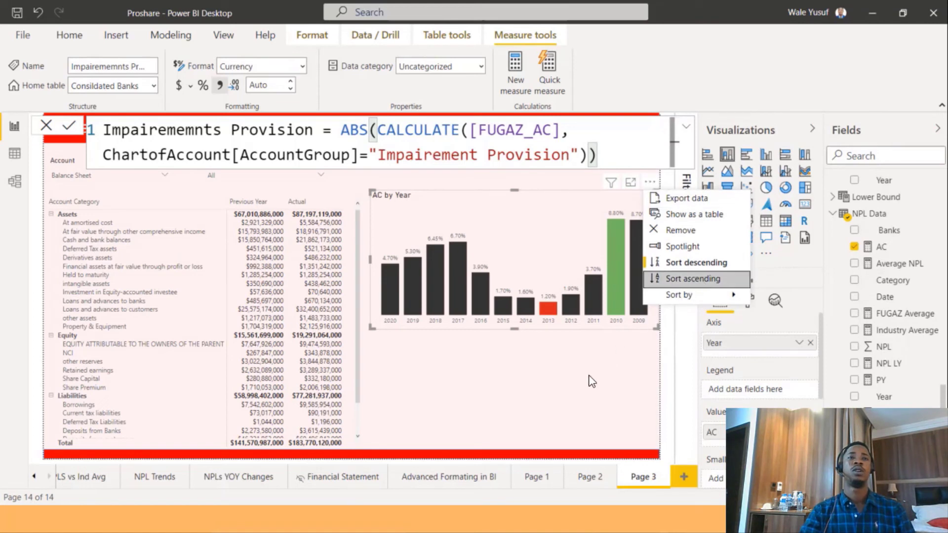
pyautogui.press('Escape')
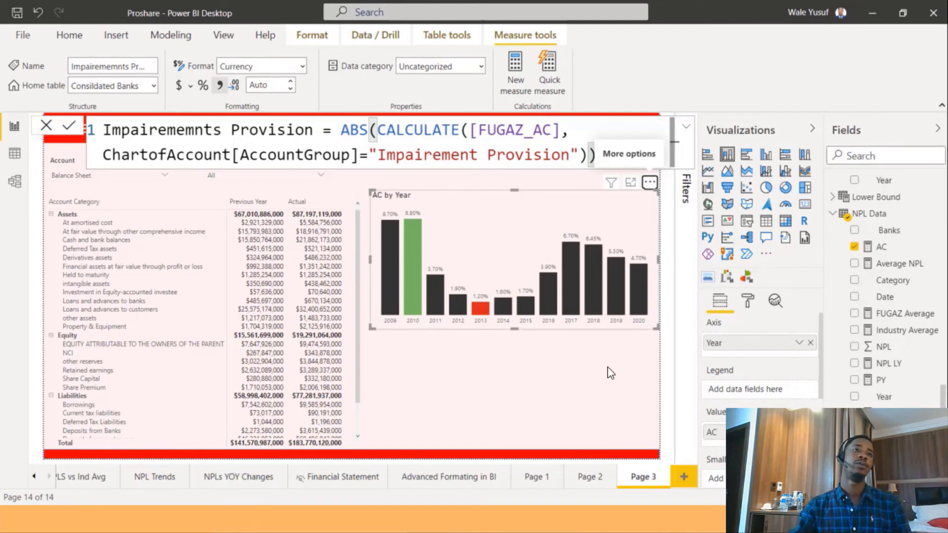
# Switch the bank selection to GTB and then to Access to check the chart's highlighted columns.
pyautogui.click(658, 430)
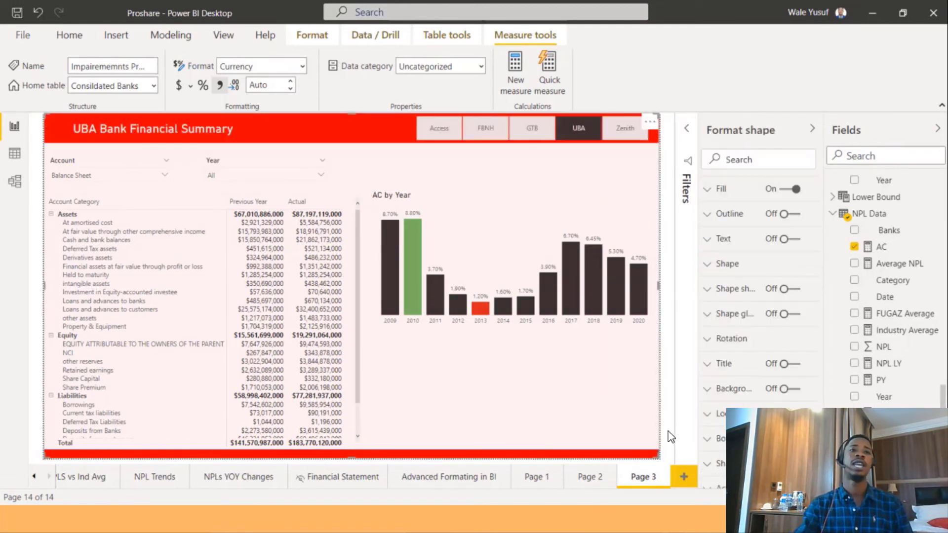
pyautogui.click(552, 127)
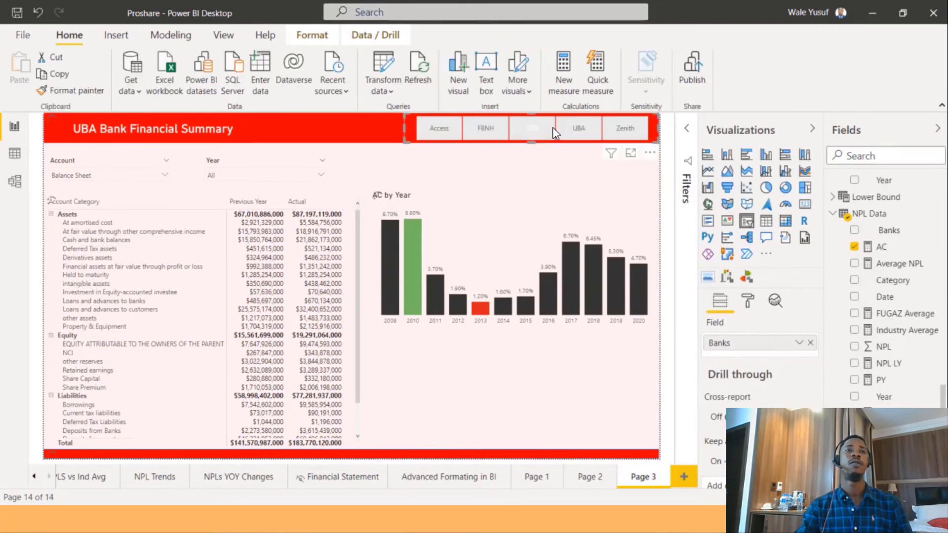
pyautogui.click(552, 126)
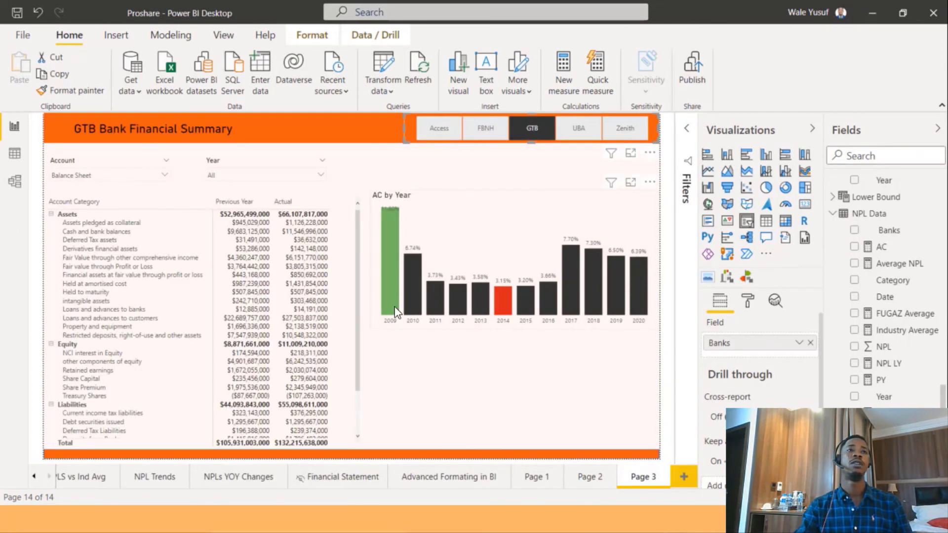
pyautogui.click(444, 130)
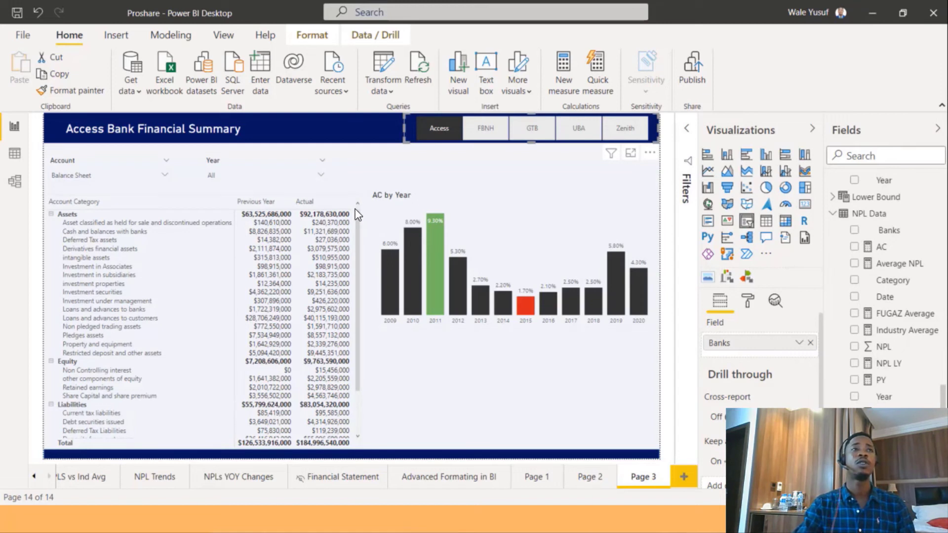
# Move the AC by Year chart to the right and widen the financial statement matrix.
pyautogui.click(355, 222)
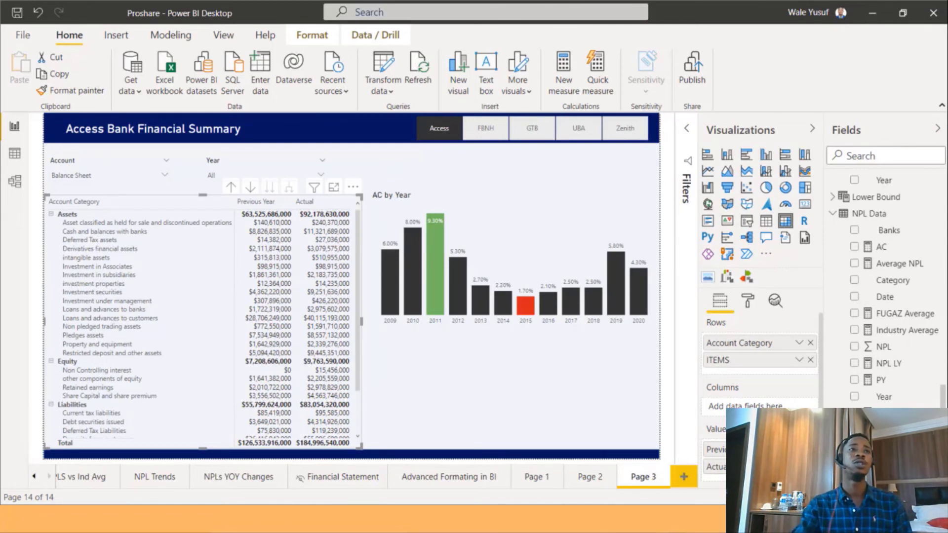
pyautogui.click(371, 210)
pyautogui.moveTo(371, 191); pyautogui.dragTo(415, 197)
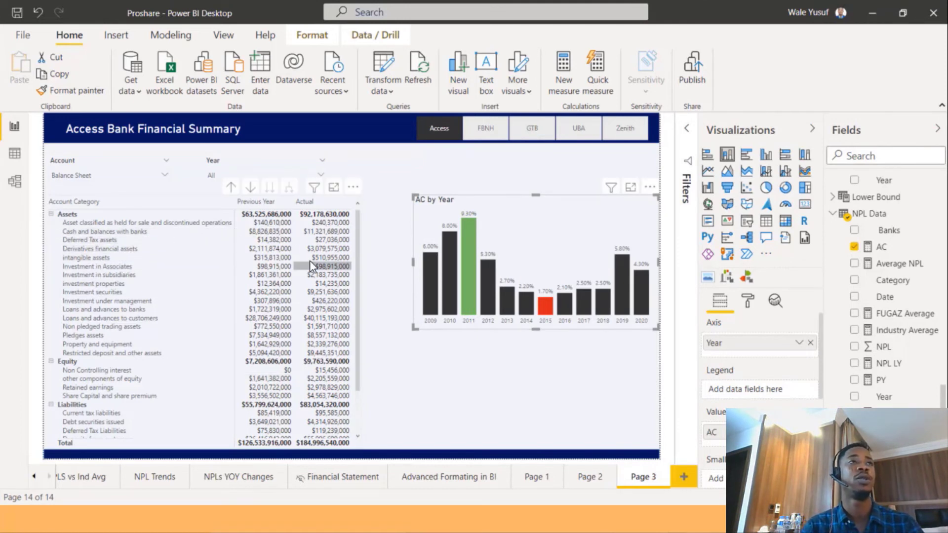
pyautogui.click(359, 205)
pyautogui.moveTo(361, 200); pyautogui.dragTo(384, 204)
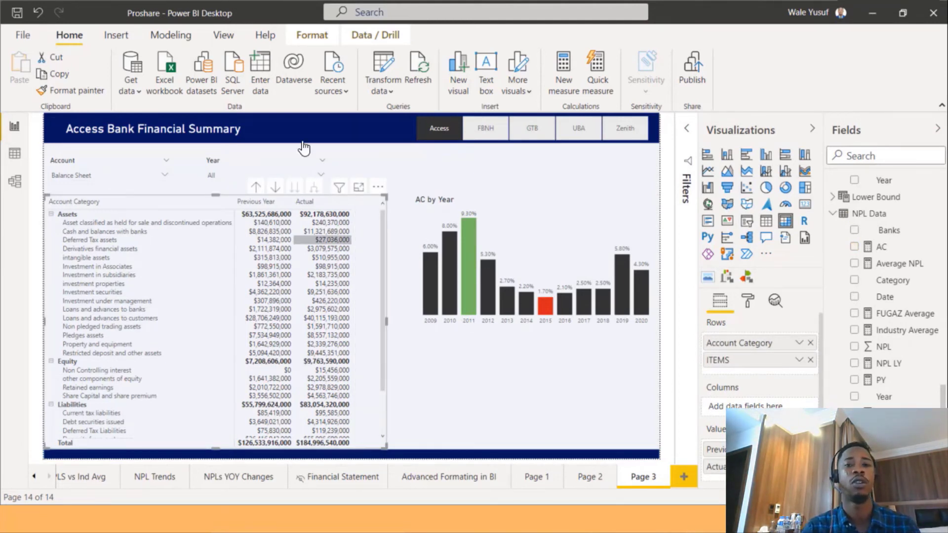
# Add the ActualRank measure to the financial statement matrix and scroll through its rank column.
pyautogui.scroll(3, 853, 306)
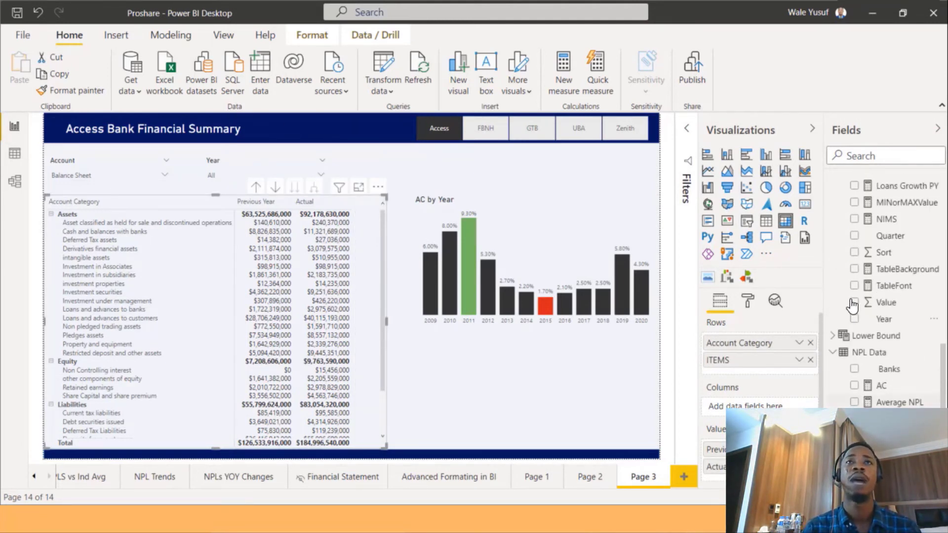
pyautogui.scroll(5, 852, 306)
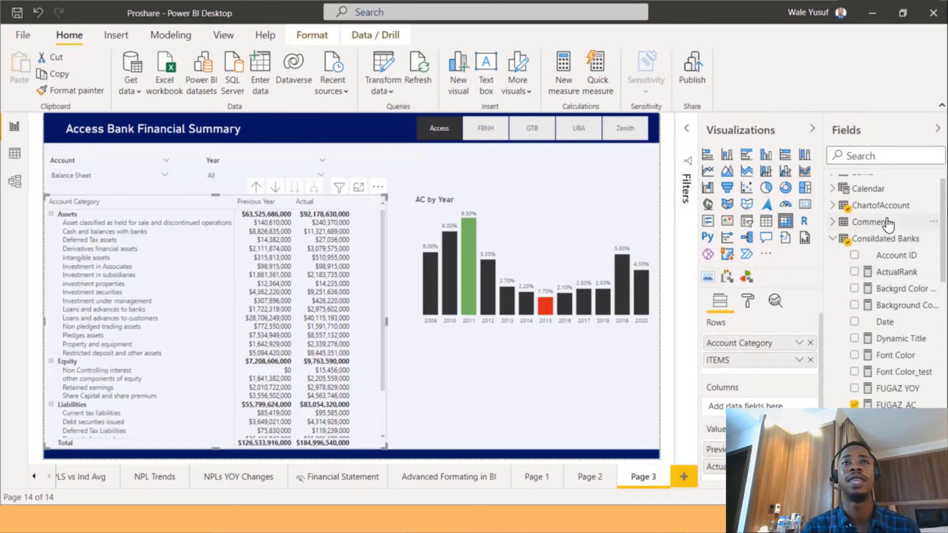
pyautogui.click(896, 271)
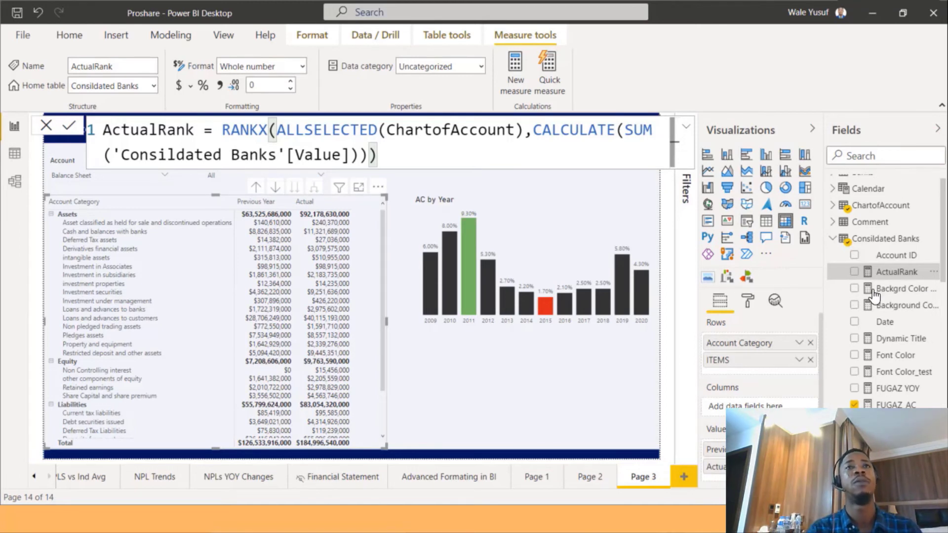
pyautogui.click(853, 273)
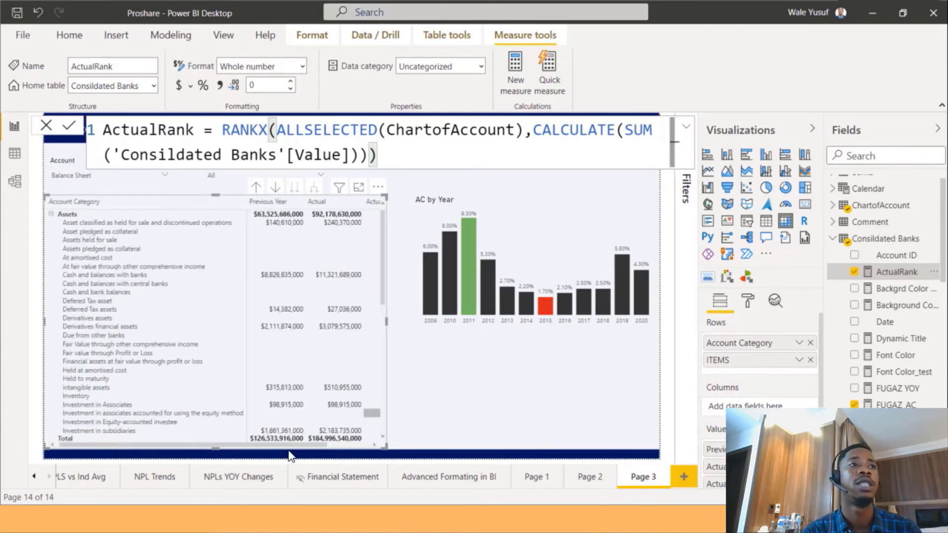
pyautogui.moveTo(295, 443); pyautogui.dragTo(363, 440)
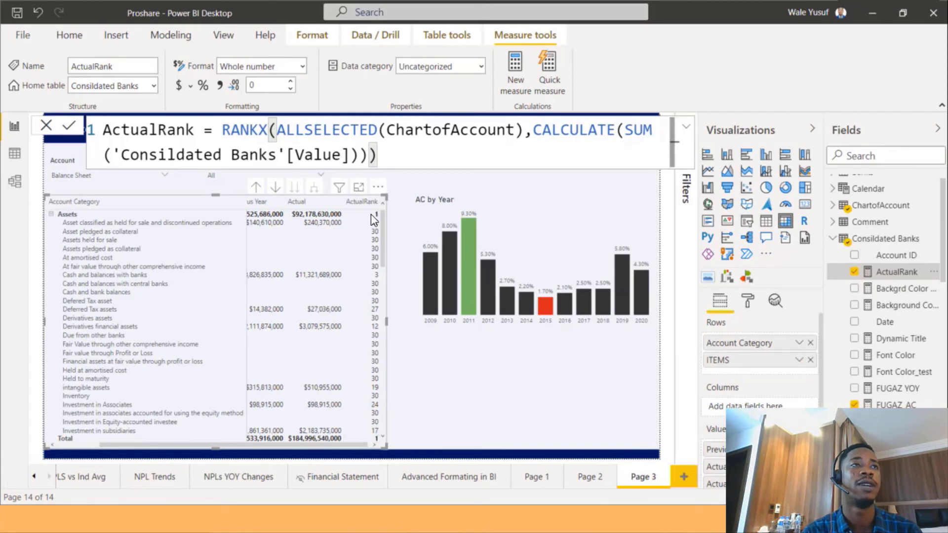
pyautogui.scroll(-6, 379, 377)
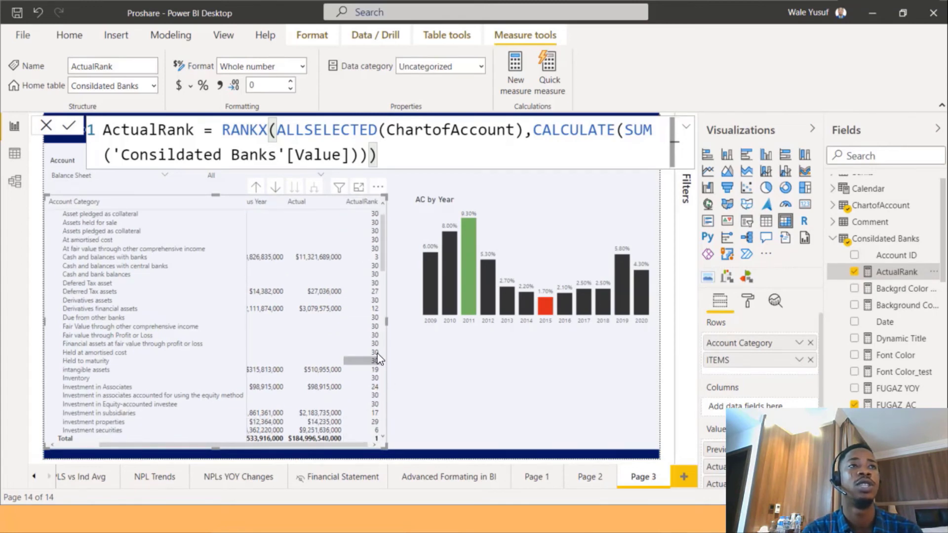
pyautogui.scroll(-7, 372, 351)
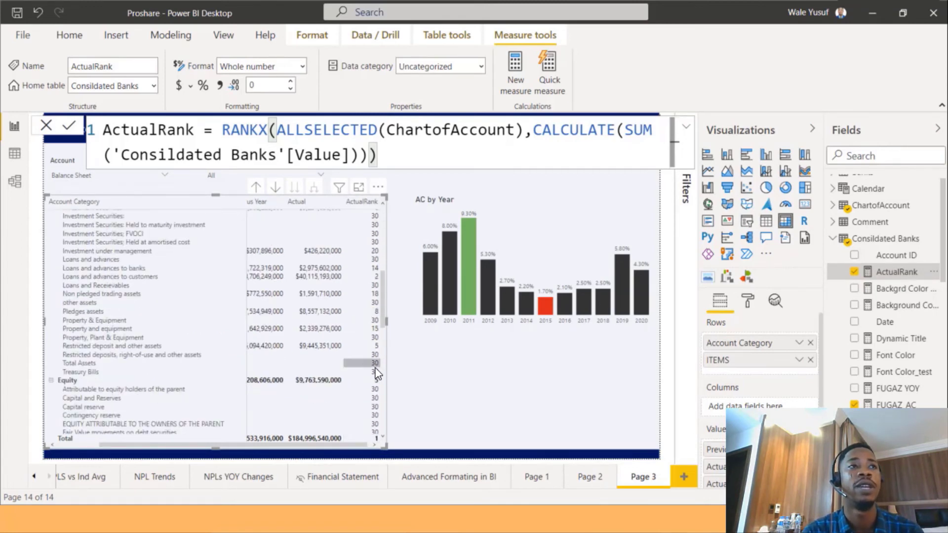
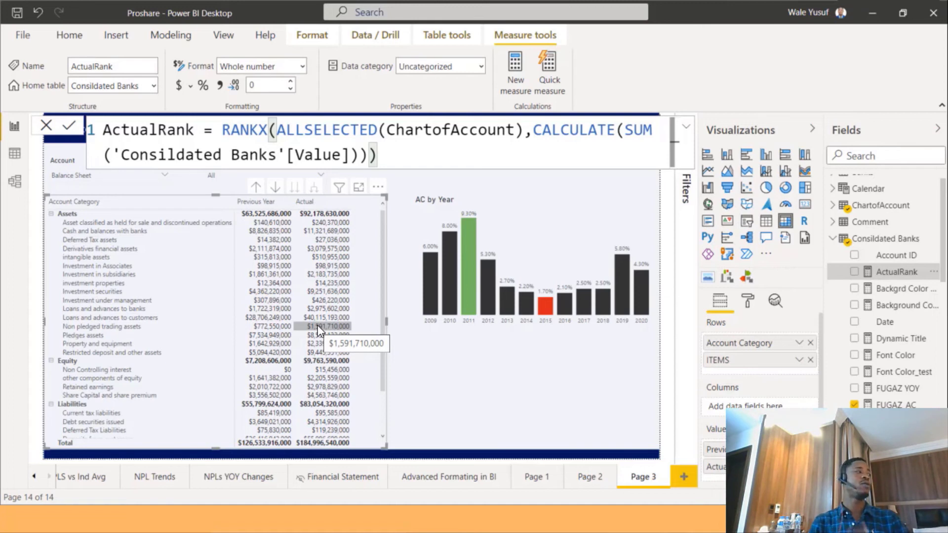
# Create a new measure in the Consildated Banks table and start its formula with the name Tablebackgrdtest.
pyautogui.rightClick(886, 239)
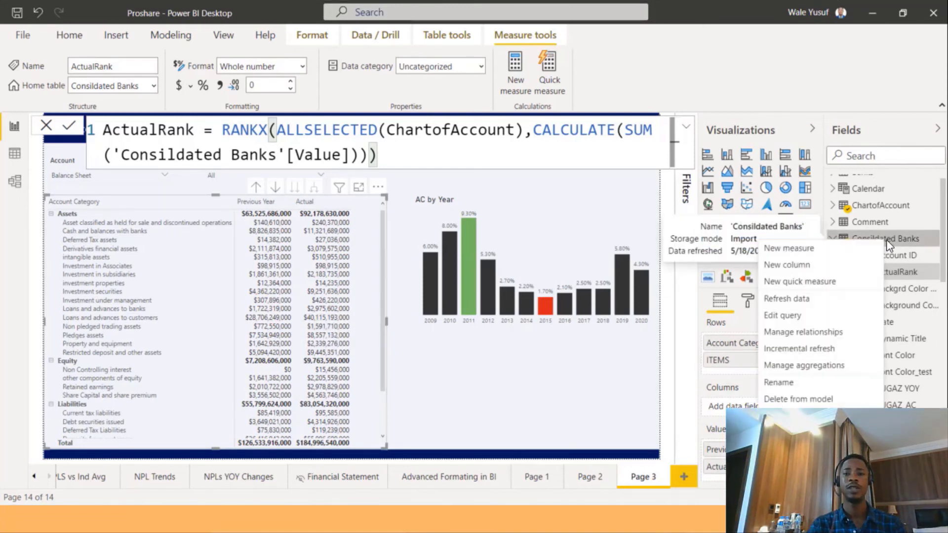
pyautogui.press('Escape')
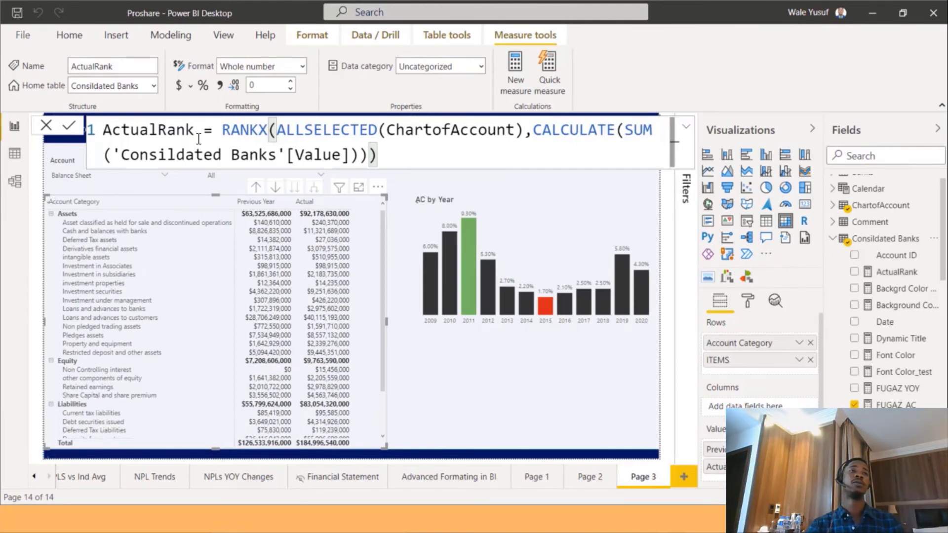
pyautogui.write("ActualRank = RANKX(ALLSELECTED(ChartofAccount),CALCULATE(SUM('Consildated Banks'[Value])))")
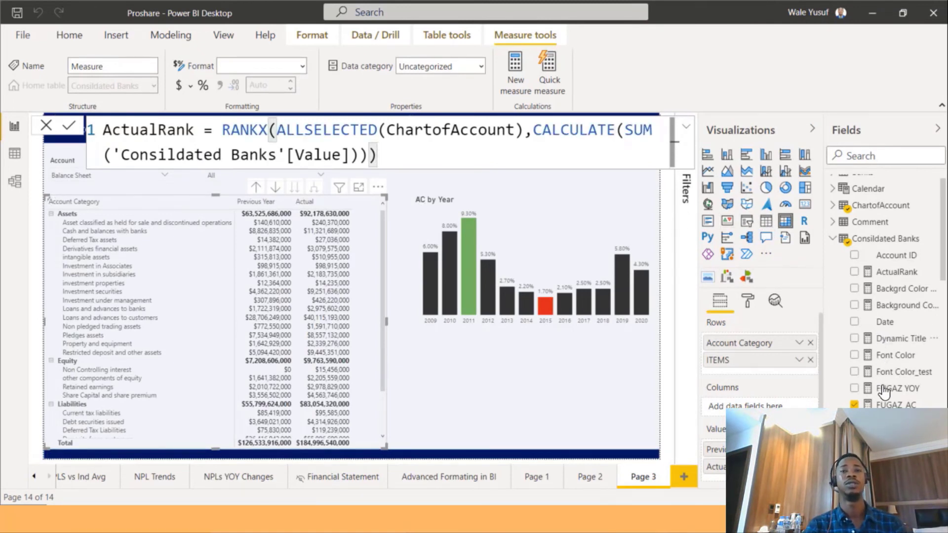
pyautogui.scroll(-4, 887, 392)
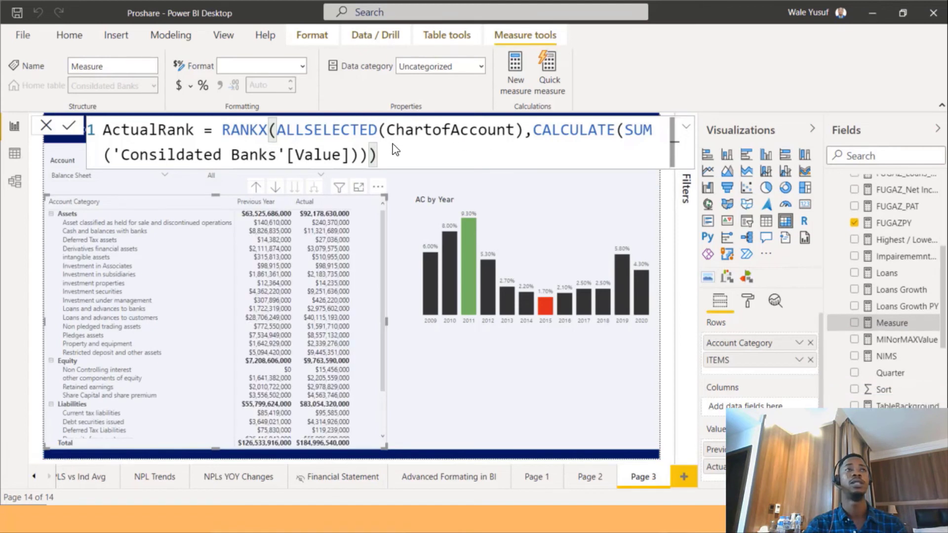
pyautogui.hotkey('ctrl', 'a')
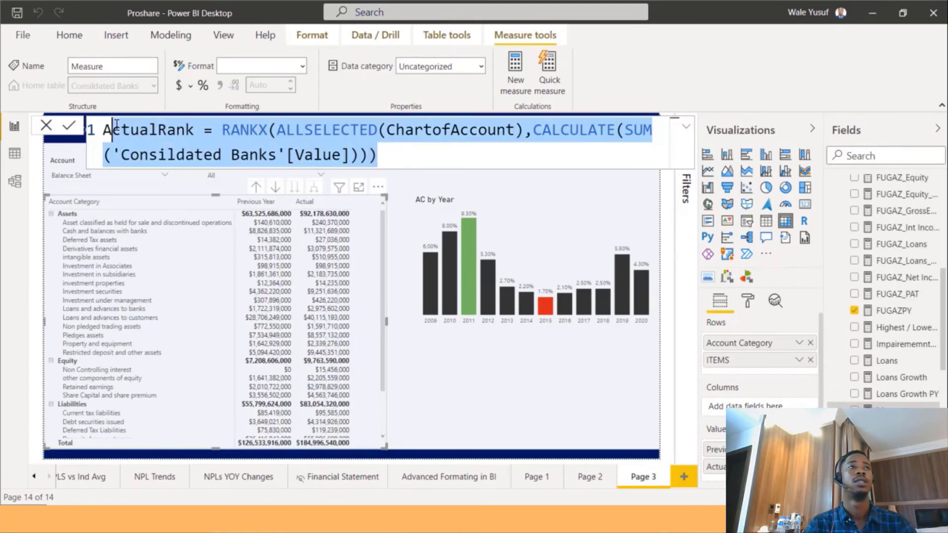
pyautogui.press('BackSpace')
pyautogui.write('T')
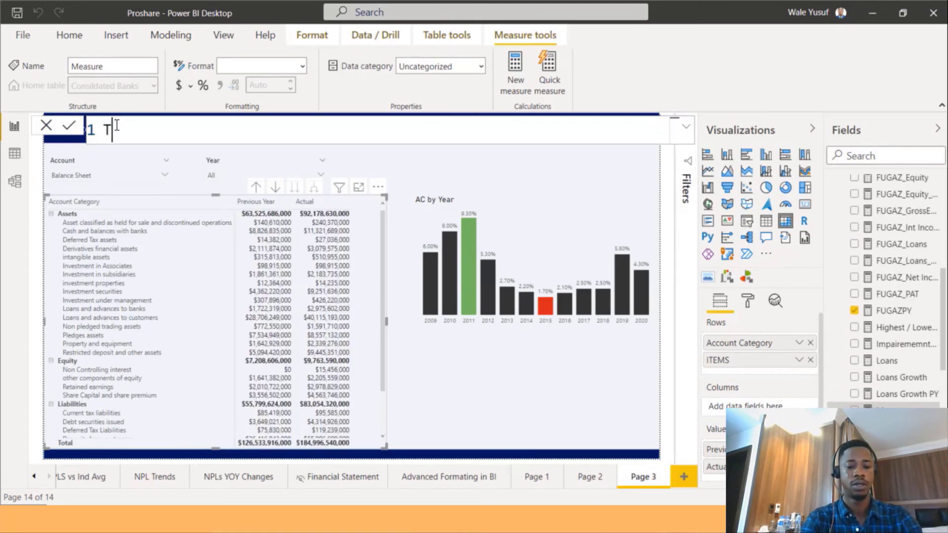
pyautogui.write('ablebac')
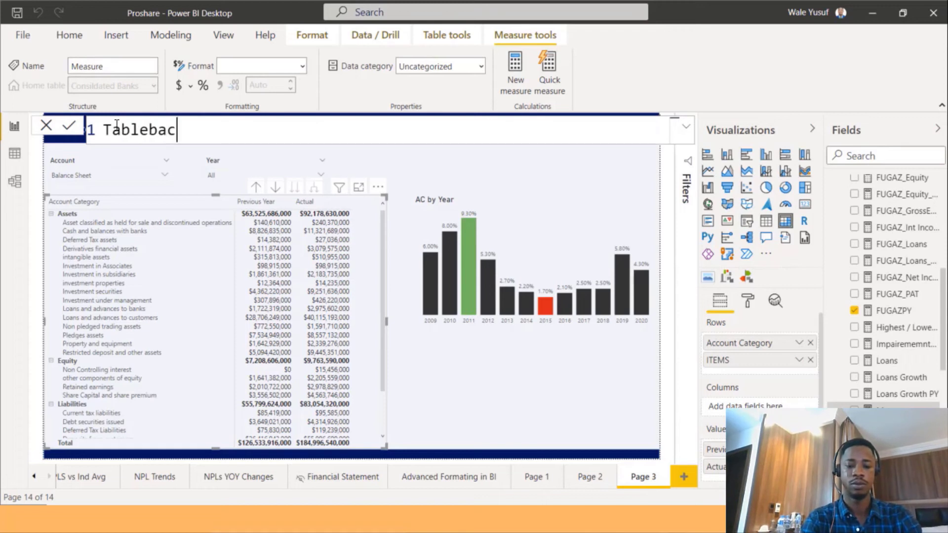
pyautogui.write('kg')
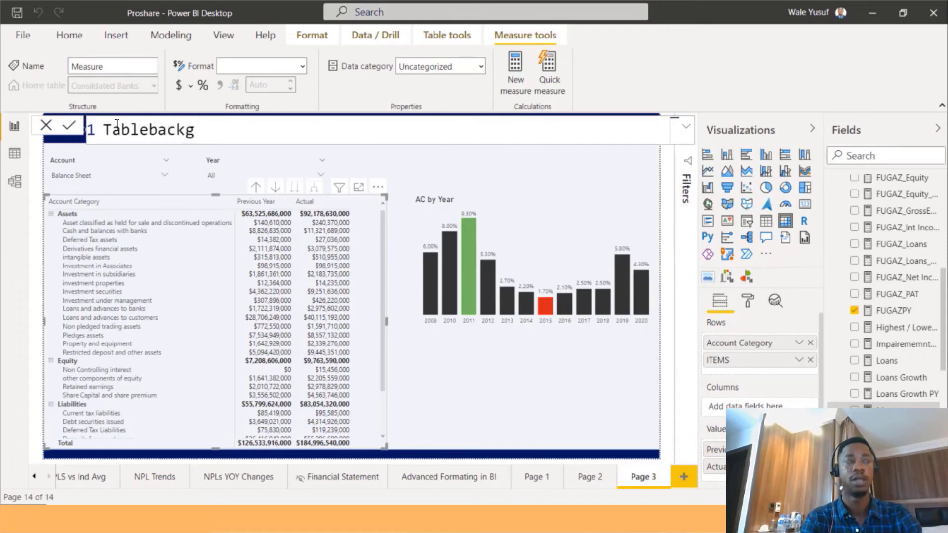
pyautogui.write('rdtest =')
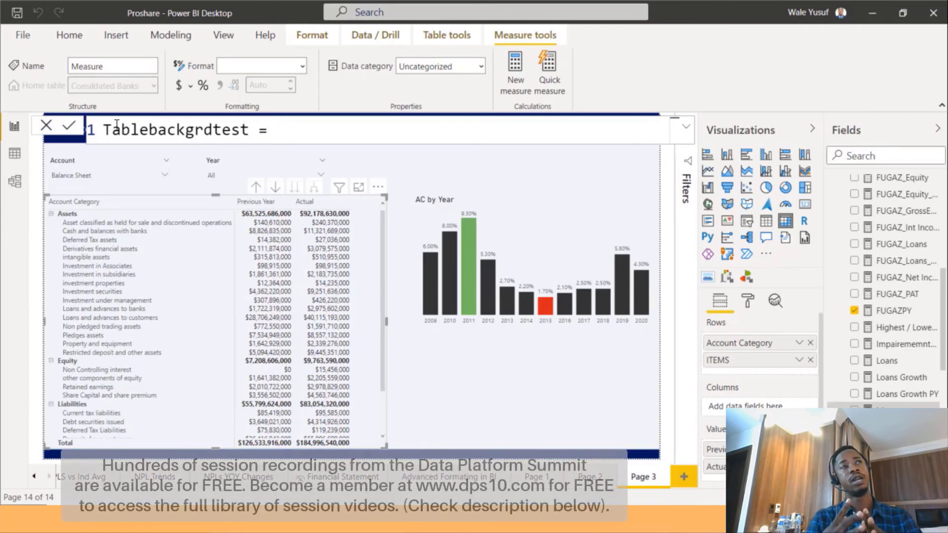
# Begin a SWITCH(TRUE()) expression returning "Green" when [ActualRank] is less than or equal to 2.
pyautogui.write('SWITCH(')
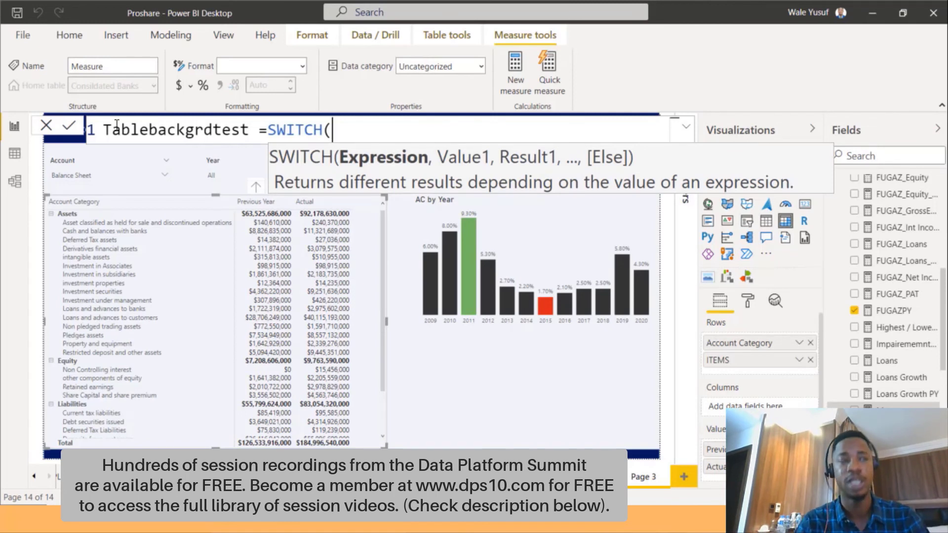
pyautogui.hotkey('shift', 'Return')
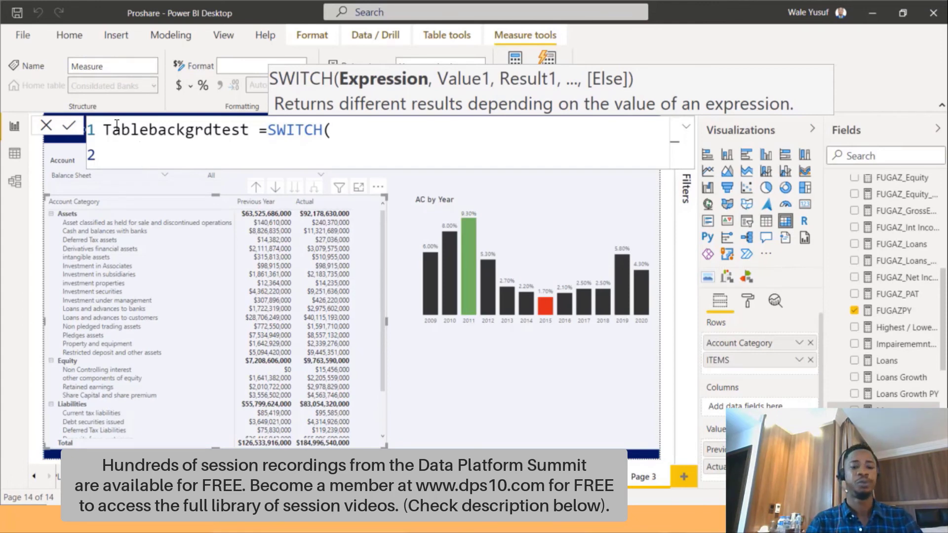
pyautogui.write('true')
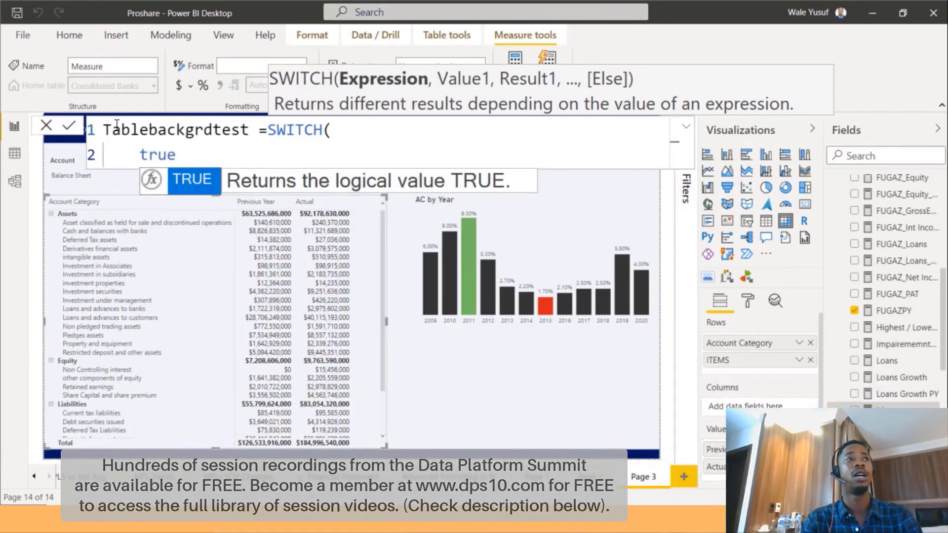
pyautogui.press('Tab')
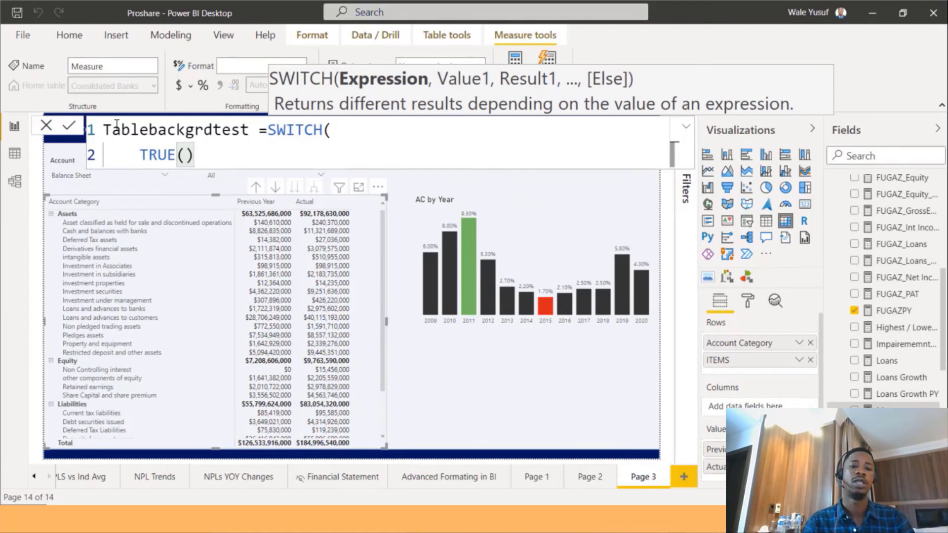
pyautogui.write(',')
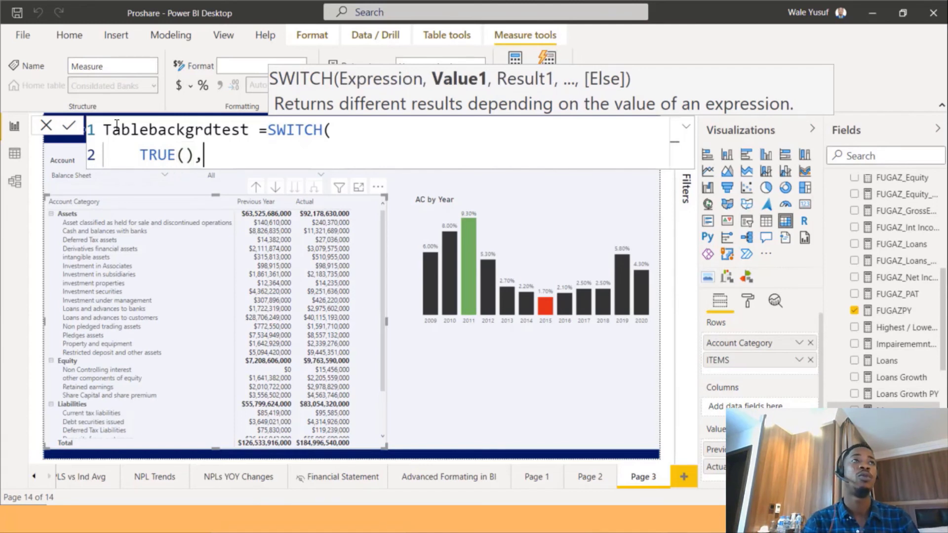
pyautogui.hotkey('shift', 'Return')
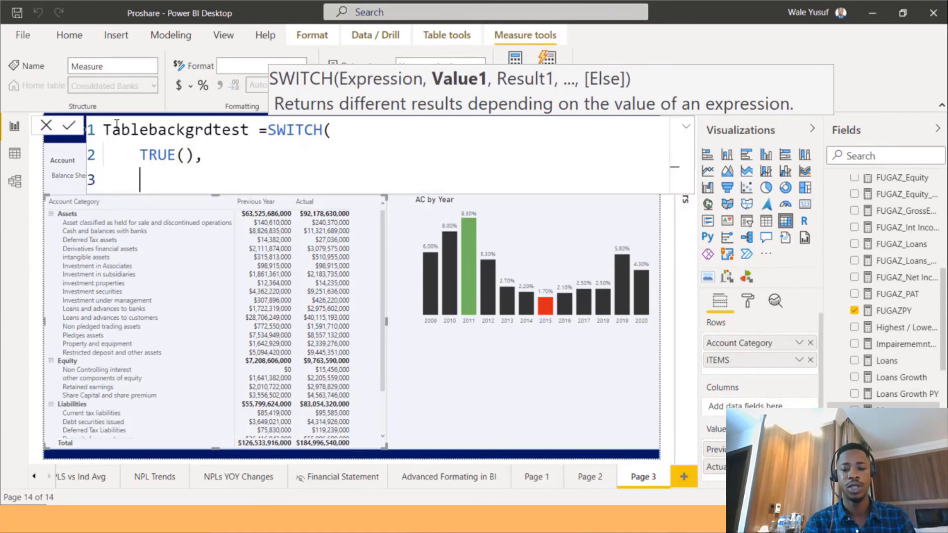
pyautogui.write('[a')
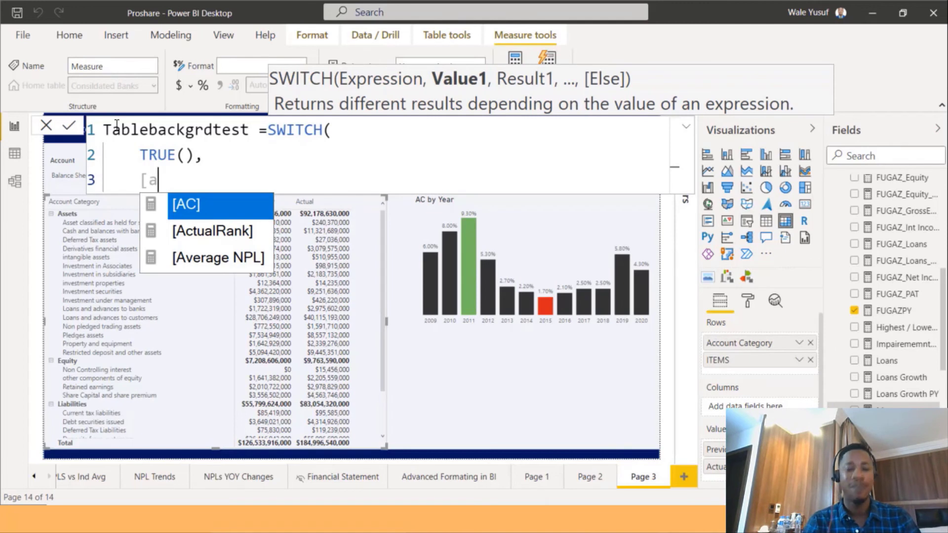
pyautogui.write('ctualRank')
pyautogui.press('Tab')
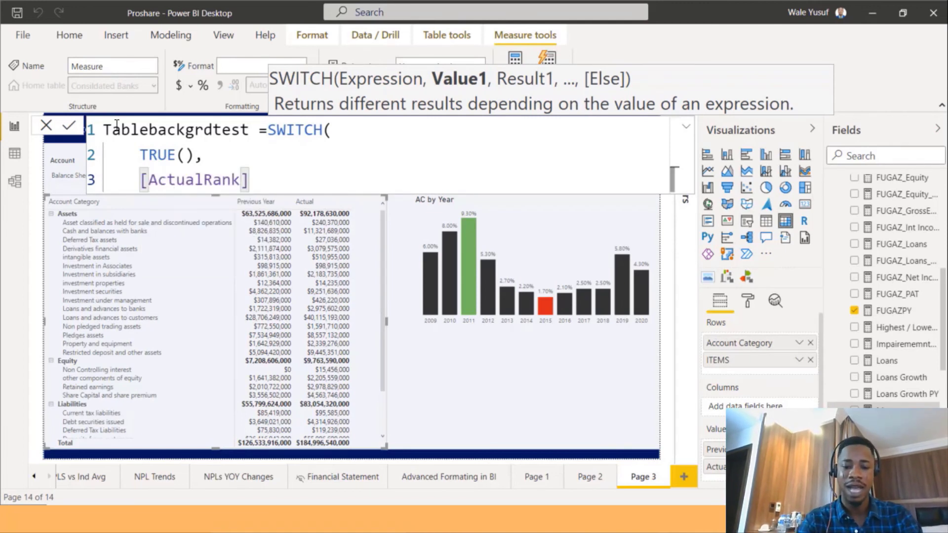
pyautogui.write('<')
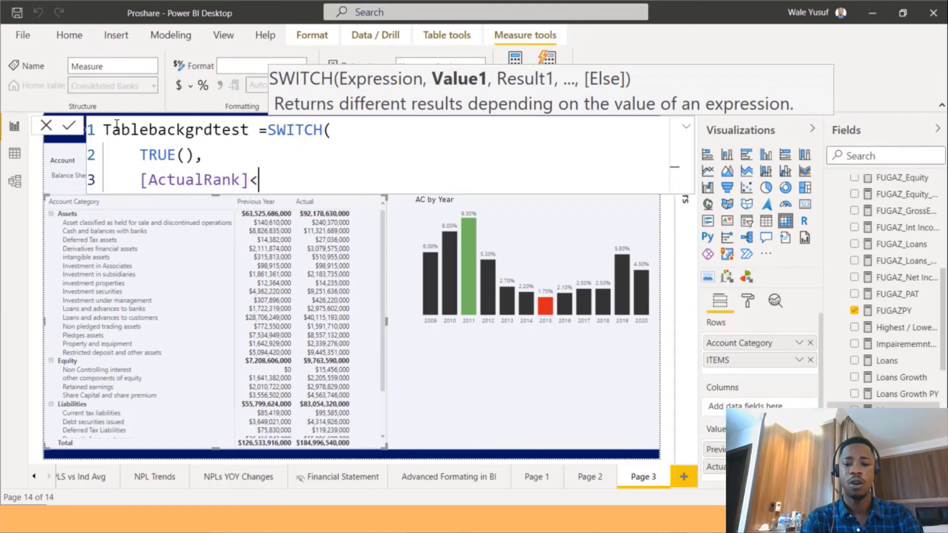
pyautogui.write('=2')
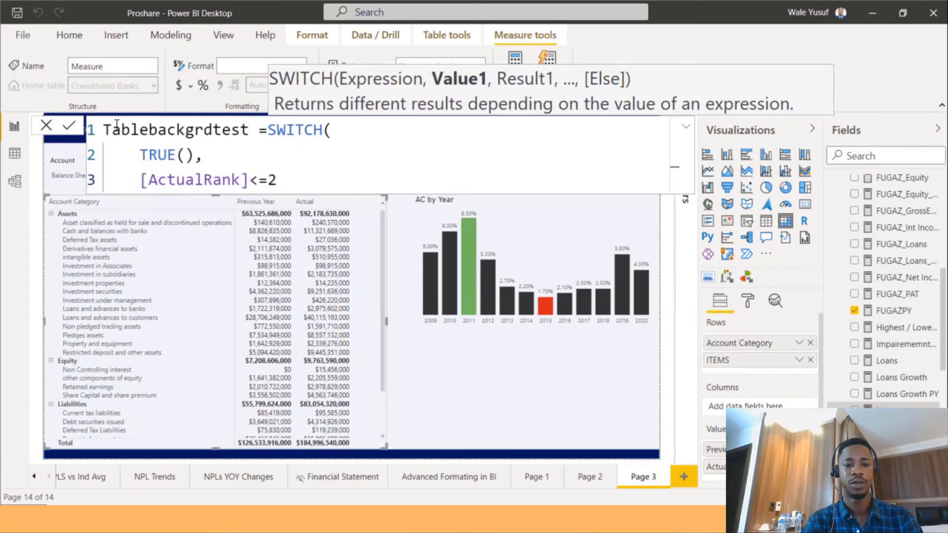
pyautogui.write(',')
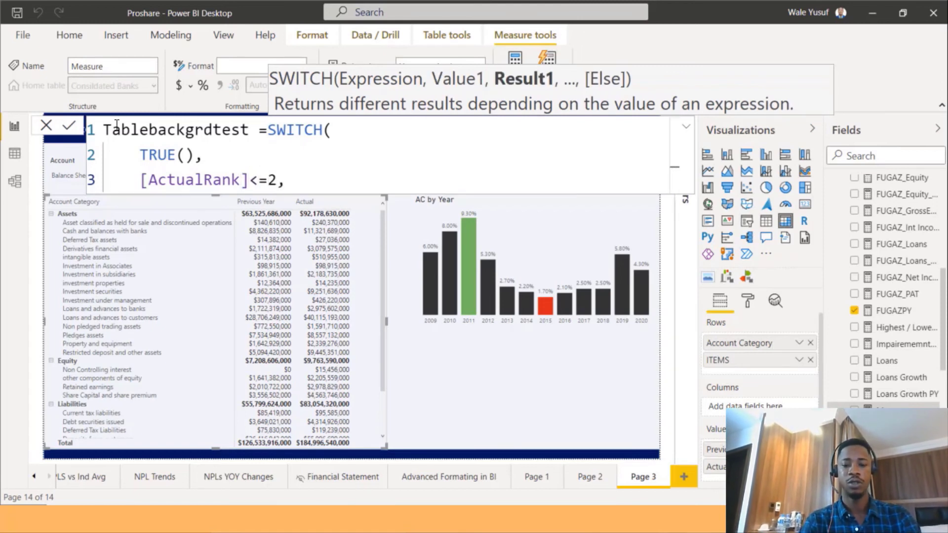
pyautogui.write(' "Green"')
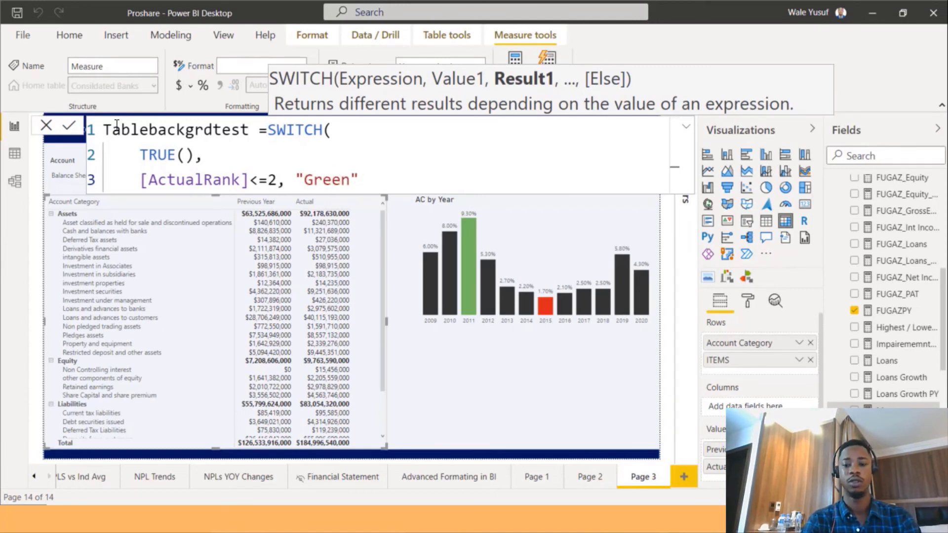
pyautogui.write(',')
pyautogui.hotkey('shift', 'Return')
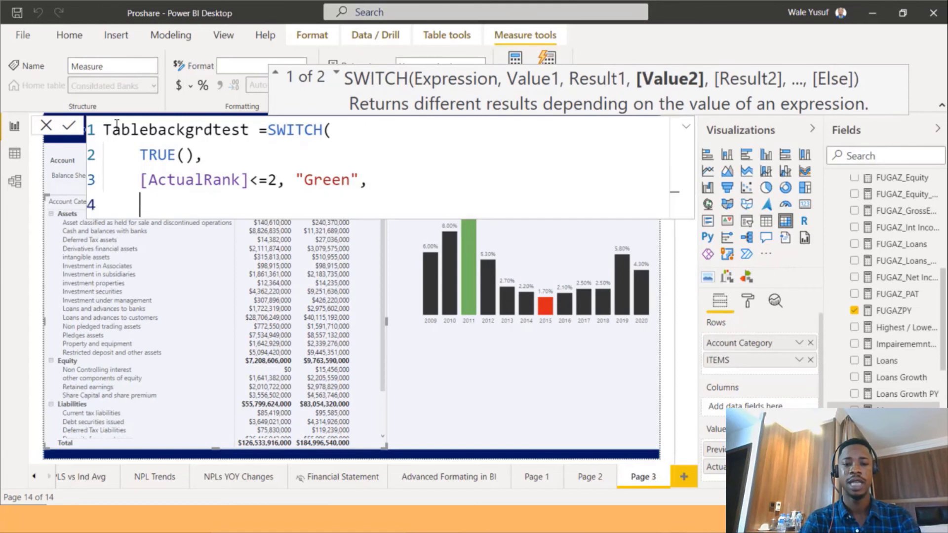
# Add a condition returning "Red" when [ActualRank] is at least 30 and close the SWITCH formula.
pyautogui.write('[a')
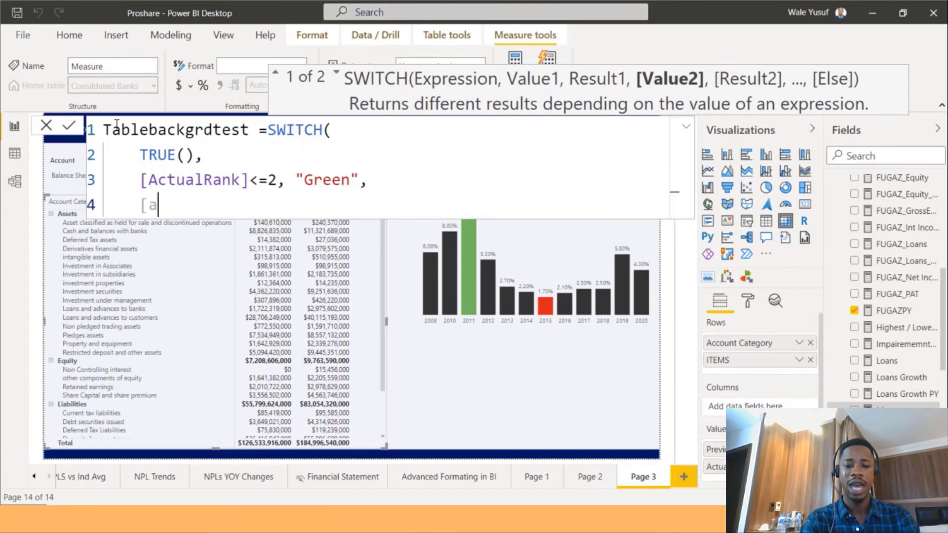
pyautogui.press('Down')
pyautogui.press('Tab')
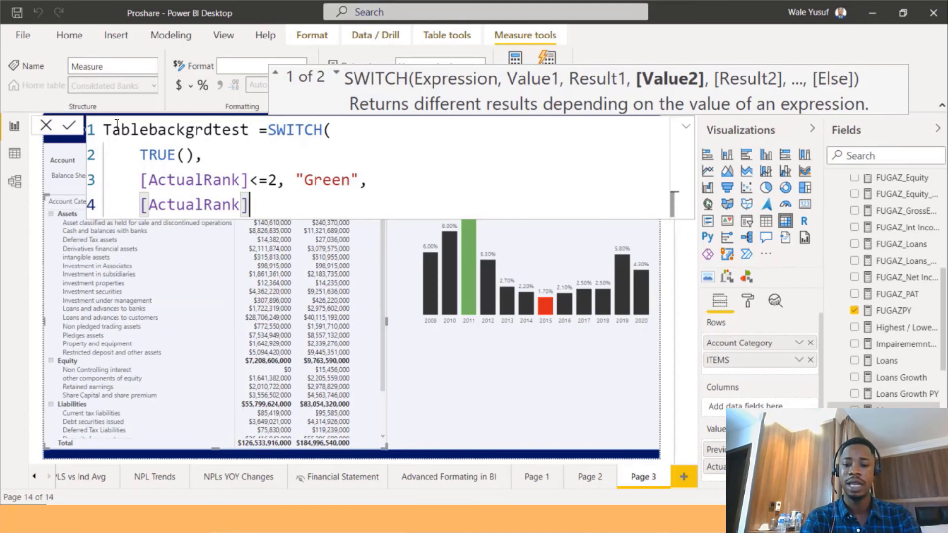
pyautogui.write('>=')
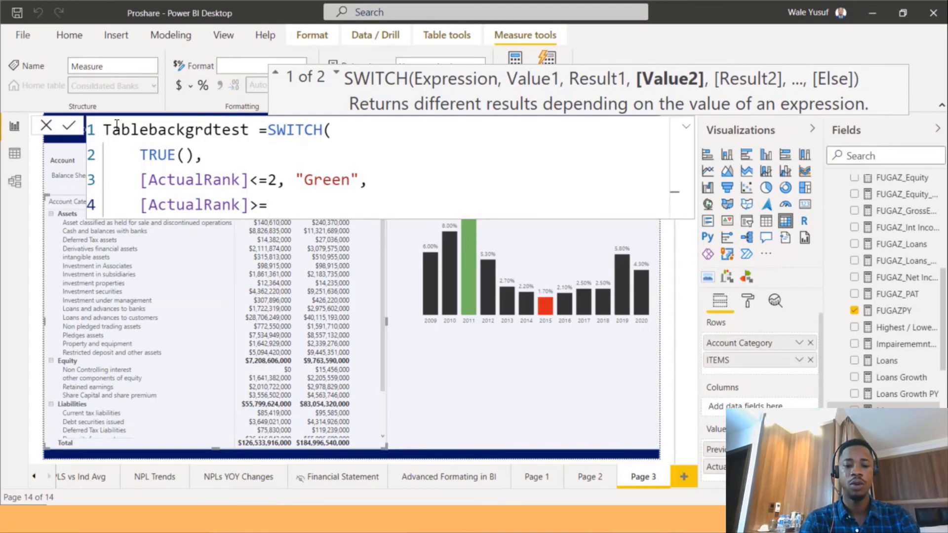
pyautogui.write('30,')
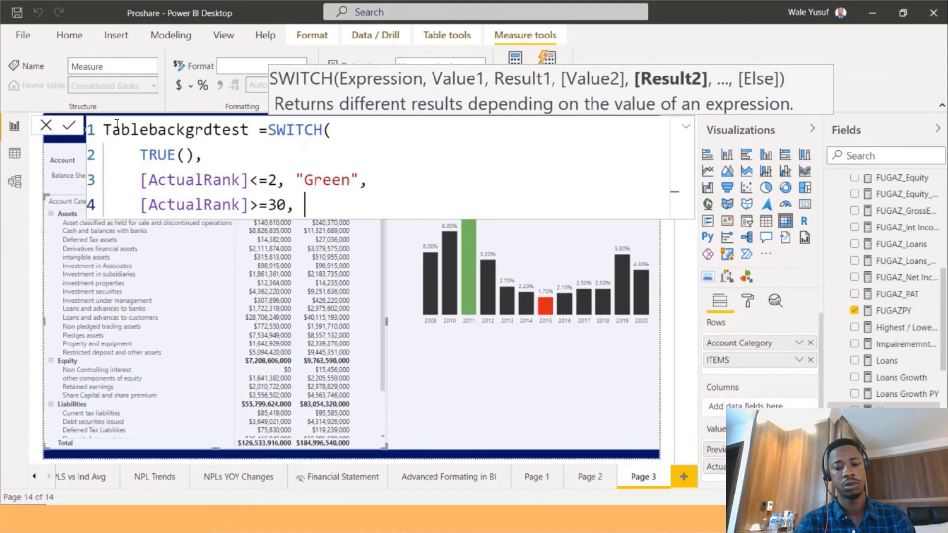
pyautogui.write(' "Red')
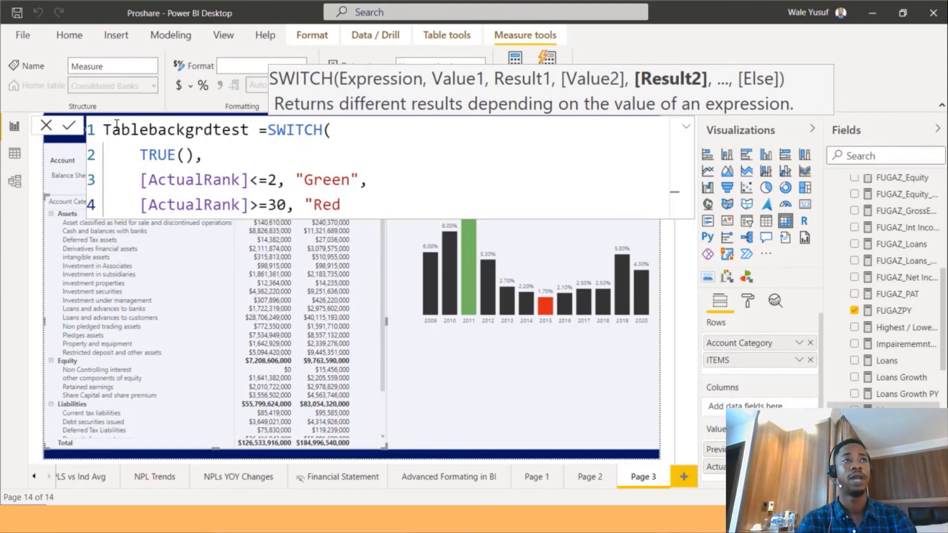
pyautogui.write('"')
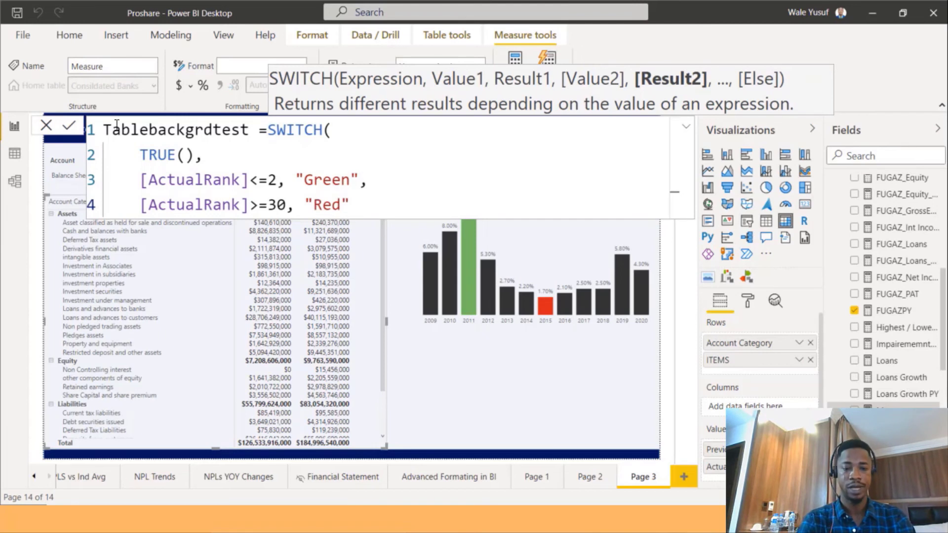
pyautogui.write(')')
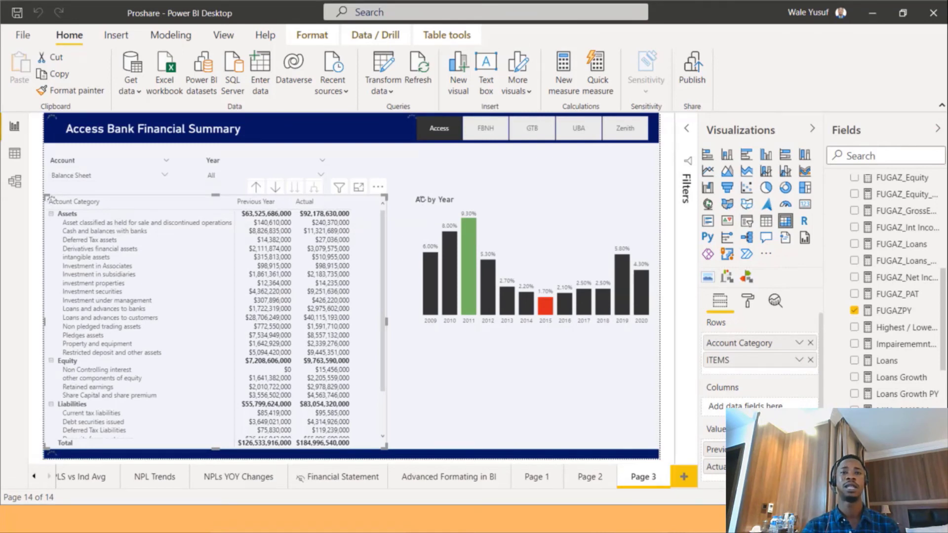
# Apply background colour conditional formatting to the matrix's Actual values, formatted by field value based on the Tablebackgrdtest measure.
pyautogui.scroll(-3, 776, 390)
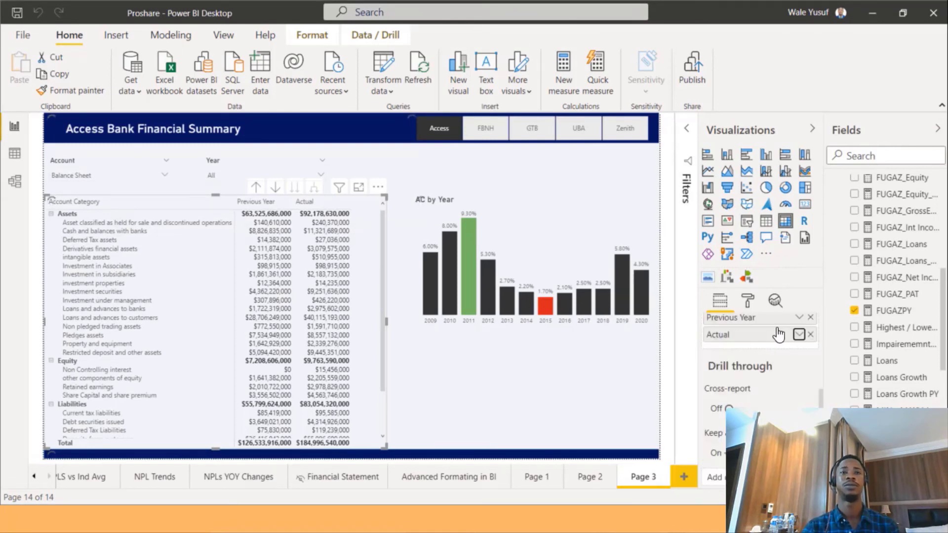
pyautogui.click(798, 336)
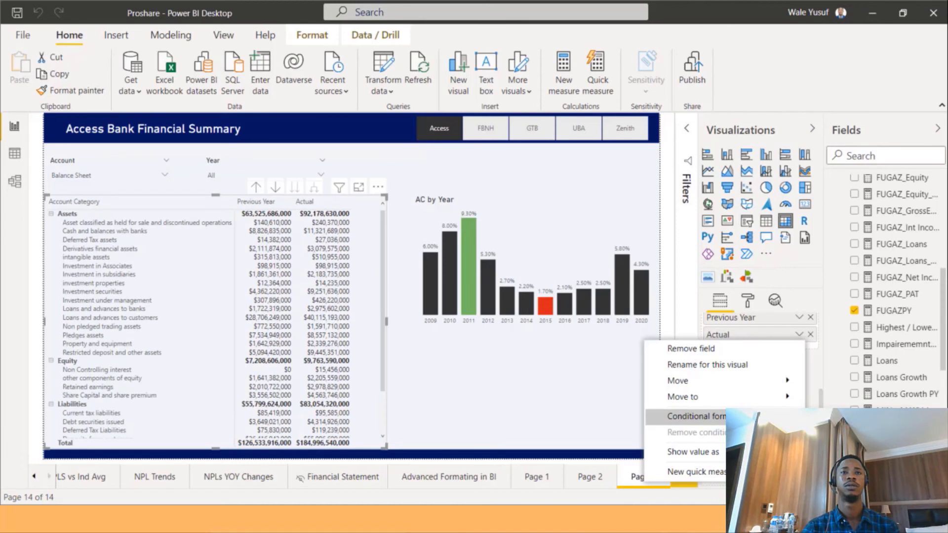
pyautogui.click(839, 463)
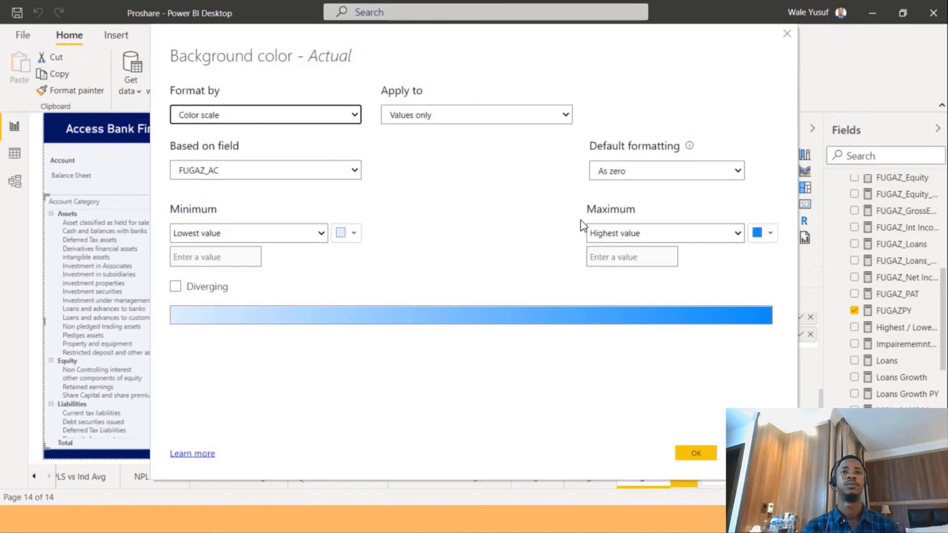
pyautogui.click(230, 117)
pyautogui.click(197, 154)
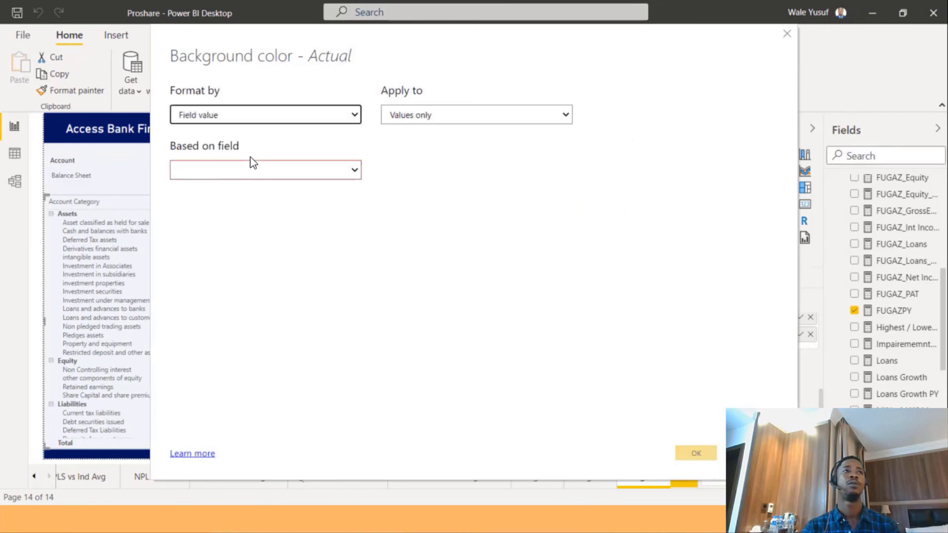
pyautogui.click(297, 176)
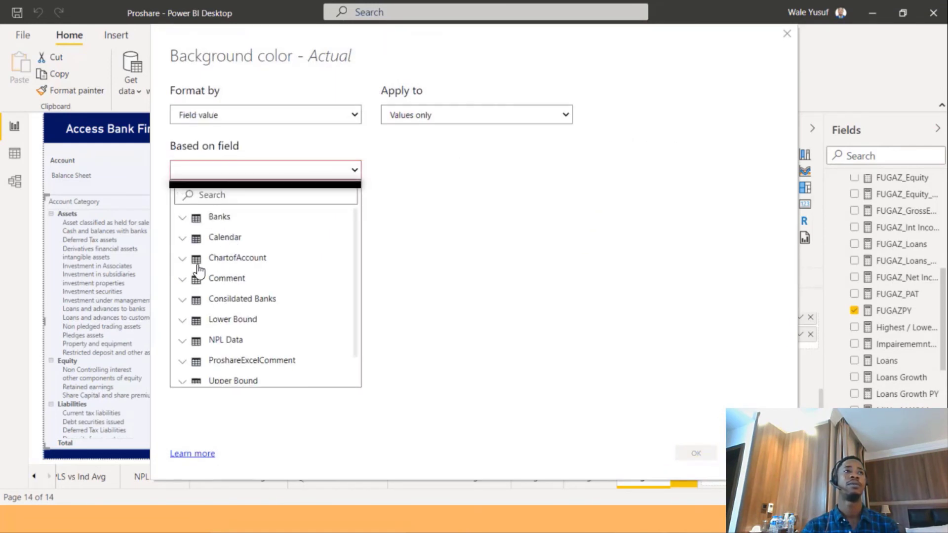
pyautogui.click(187, 299)
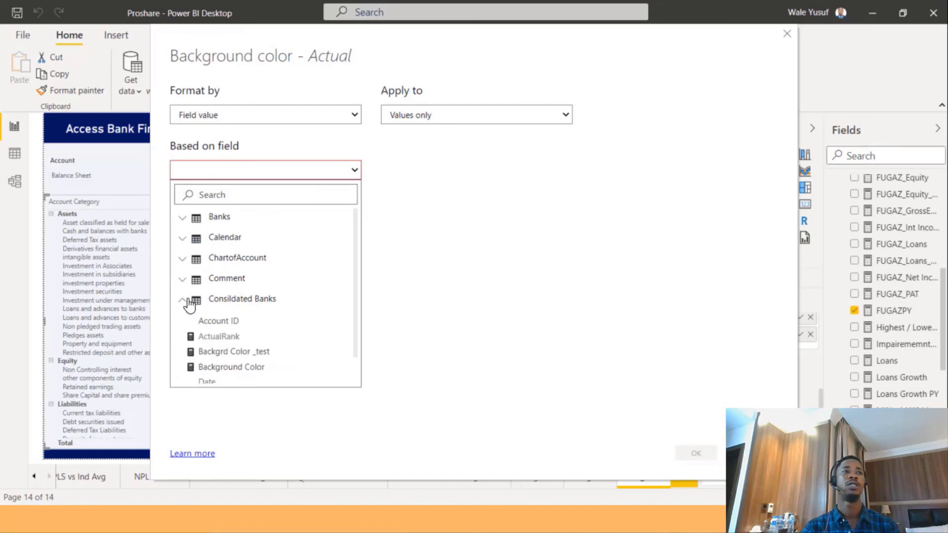
pyautogui.click(189, 300)
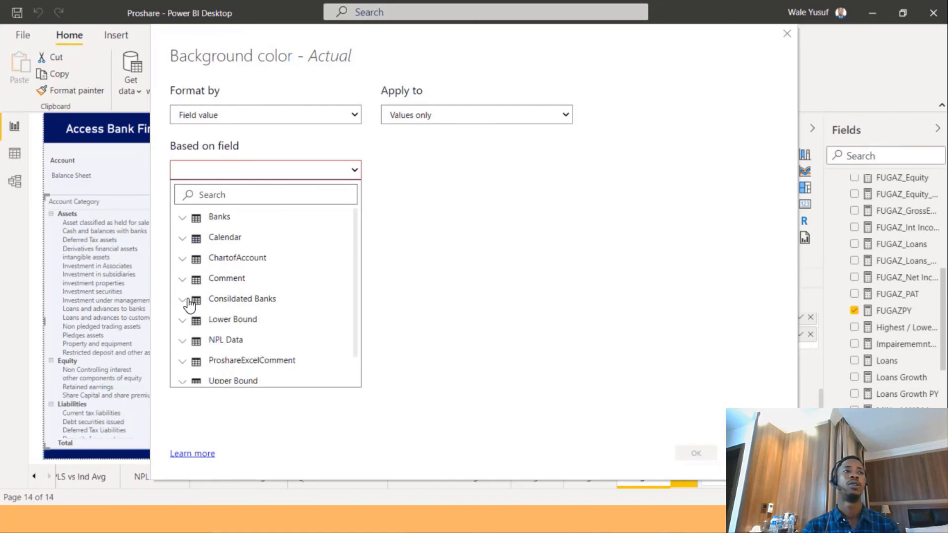
pyautogui.click(211, 342)
pyautogui.scroll(-3, 246, 310)
pyautogui.scroll(-10, 245, 310)
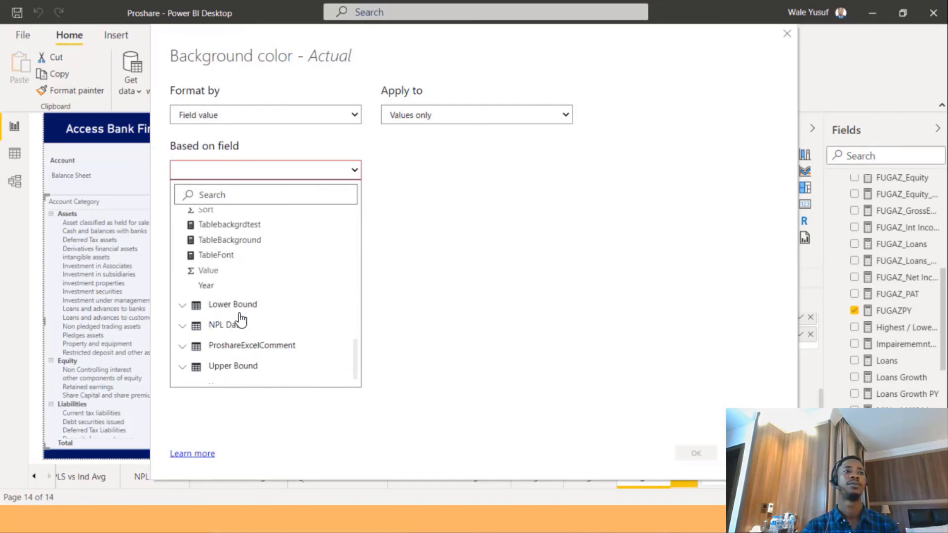
pyautogui.click(248, 240)
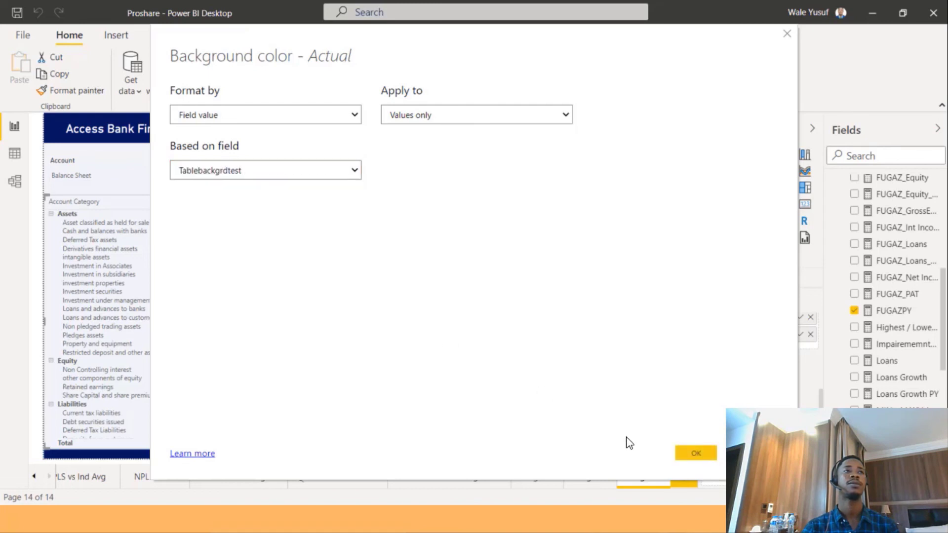
pyautogui.click(685, 453)
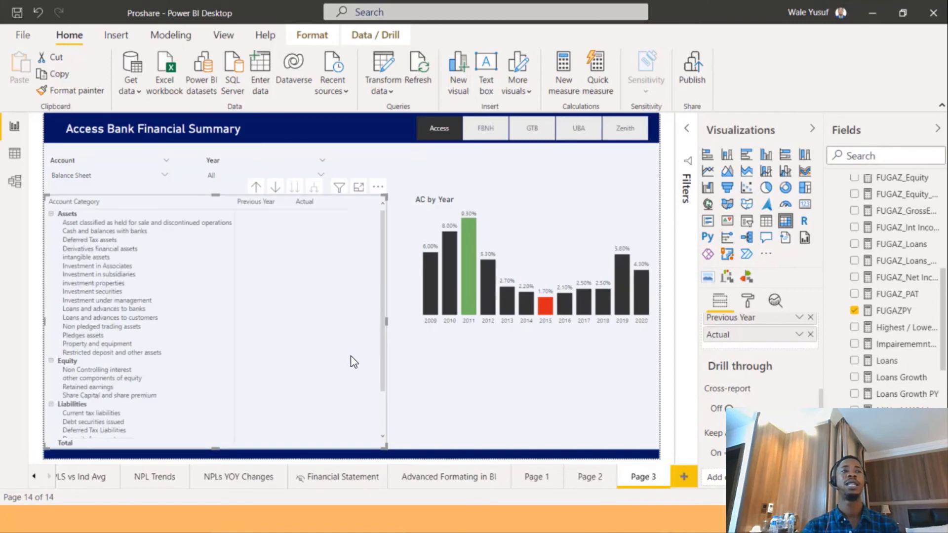
# Scroll through the financial statement matrix to review the coloured Actual cells.
pyautogui.scroll(-3, 321, 321)
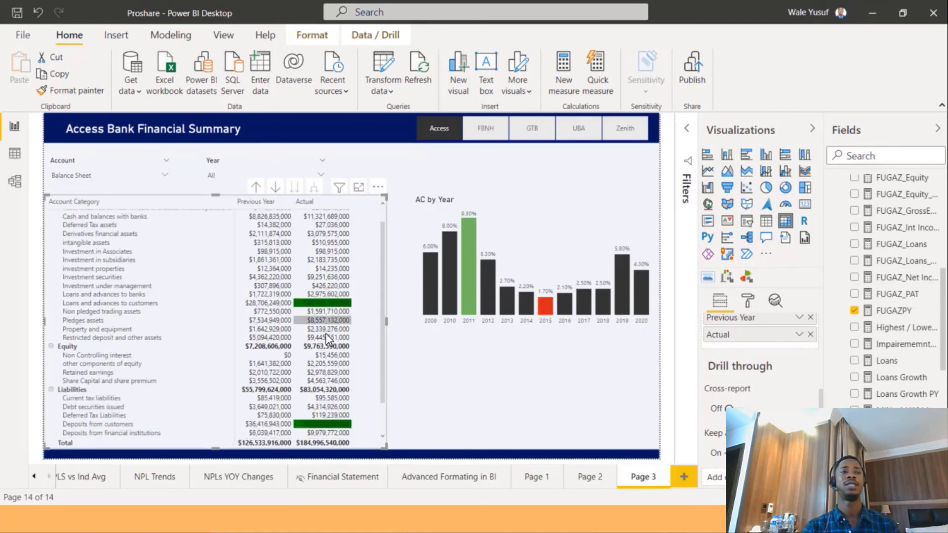
pyautogui.scroll(3, 308, 308)
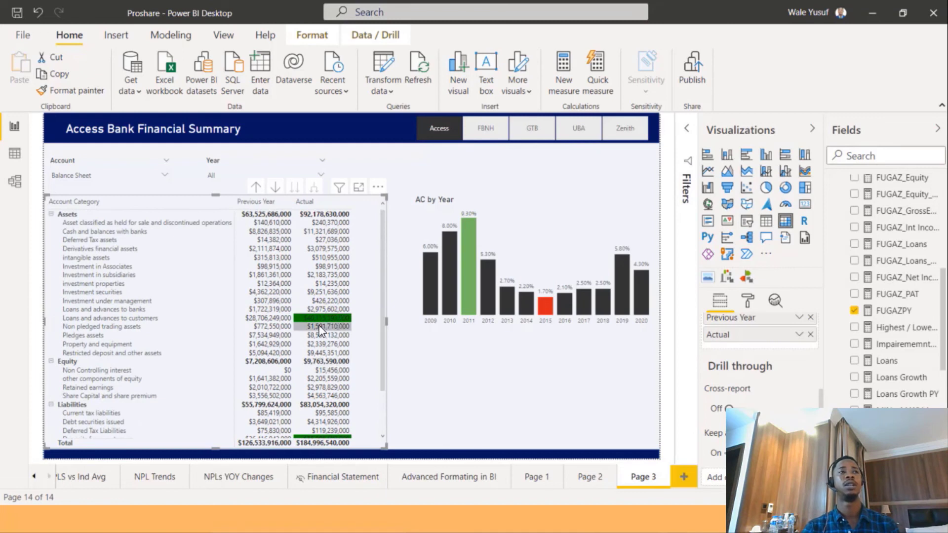
pyautogui.scroll(-3, 325, 340)
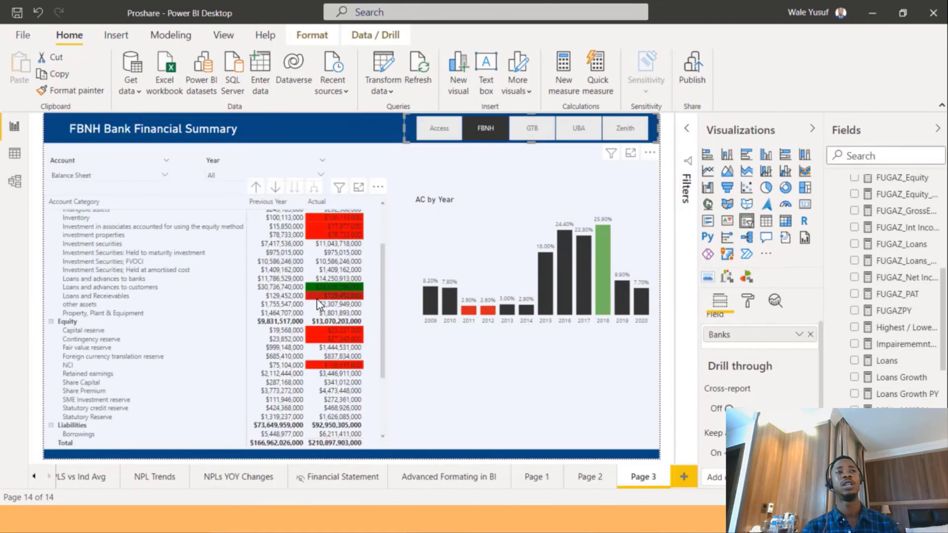
pyautogui.scroll(2, 315, 300)
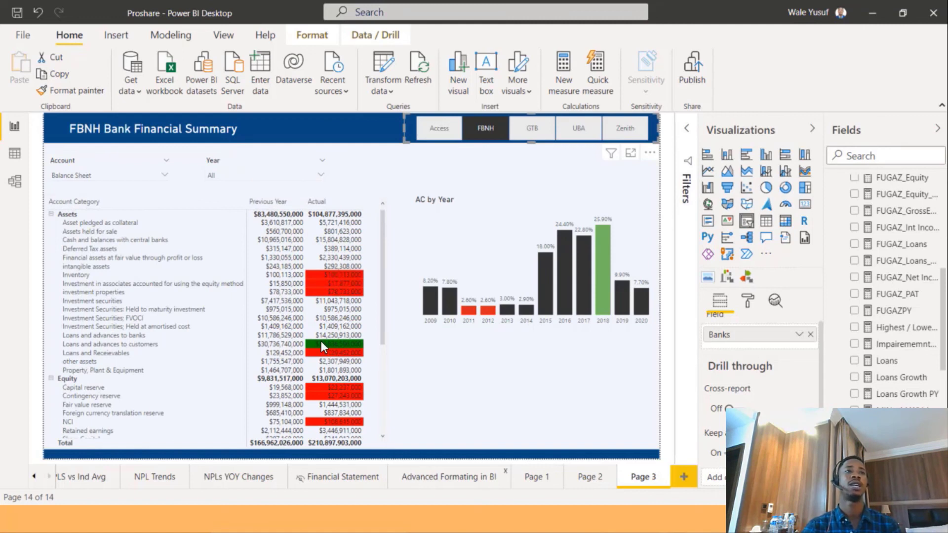
pyautogui.moveTo(327, 343)
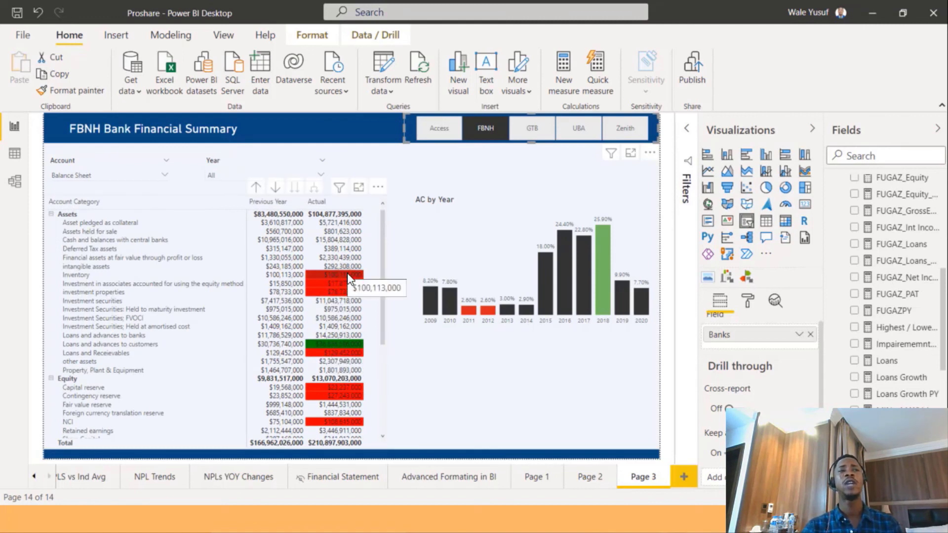
pyautogui.moveTo(345, 289)
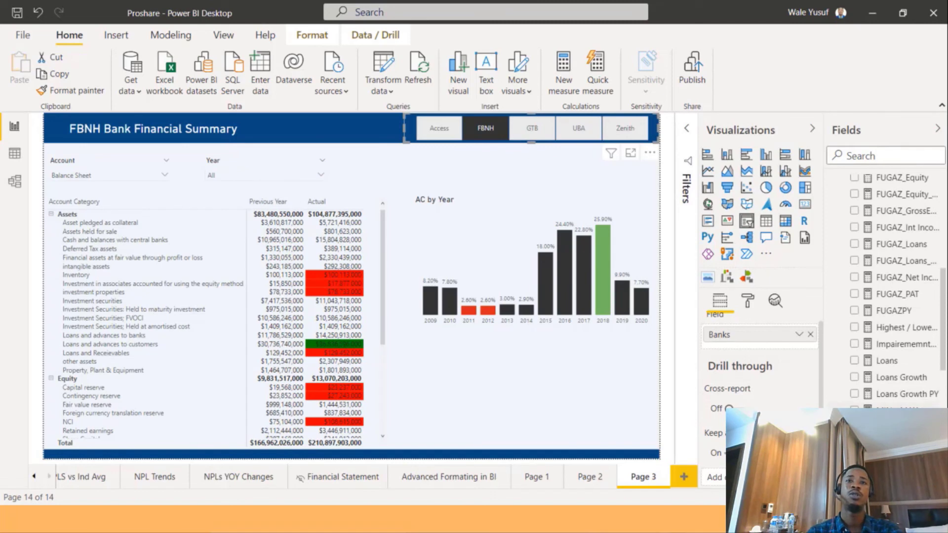
# Copy the Tablebackgrdtest formula and paste it into a new measure in the Consildated Banks table.
pyautogui.scroll(-3, 888, 291)
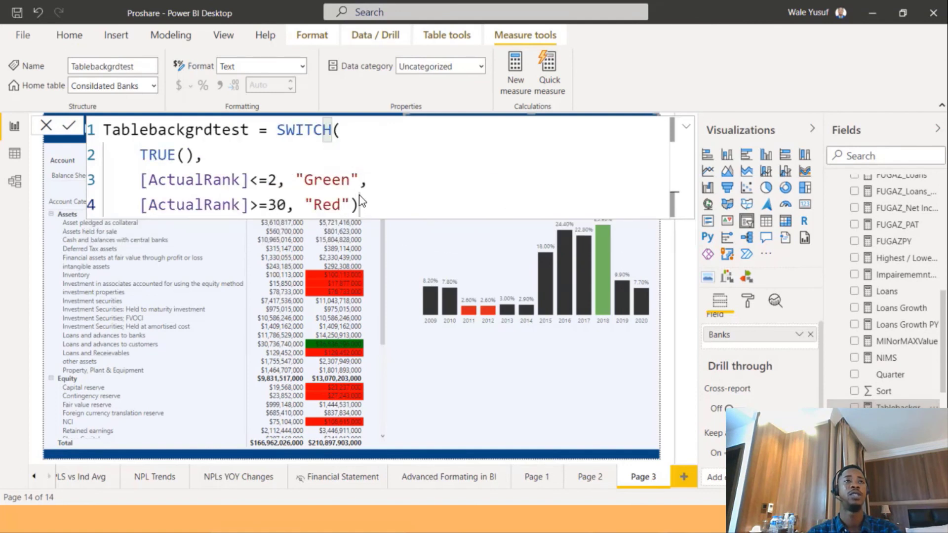
pyautogui.moveTo(383, 204); pyautogui.dragTo(86, 123)
pyautogui.hotkey('ctrl', 'c')
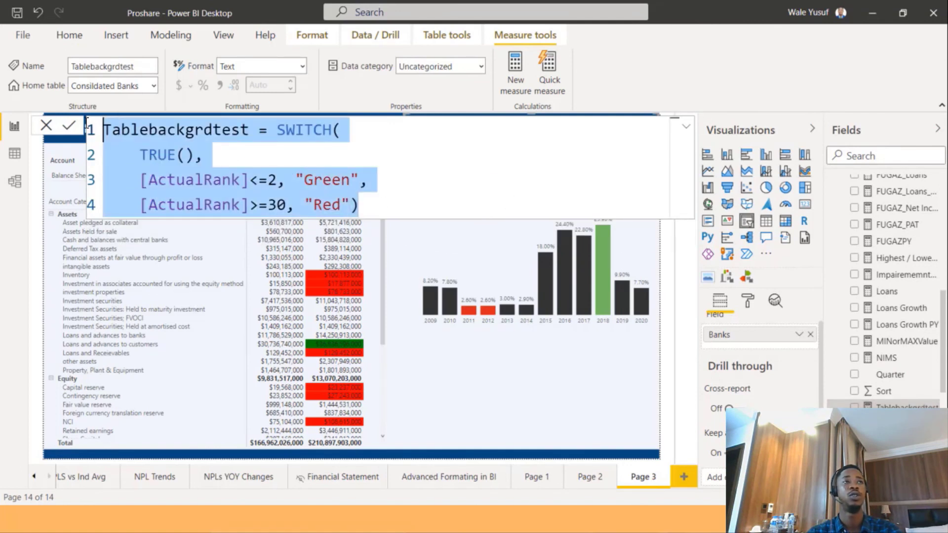
pyautogui.scroll(9, 888, 261)
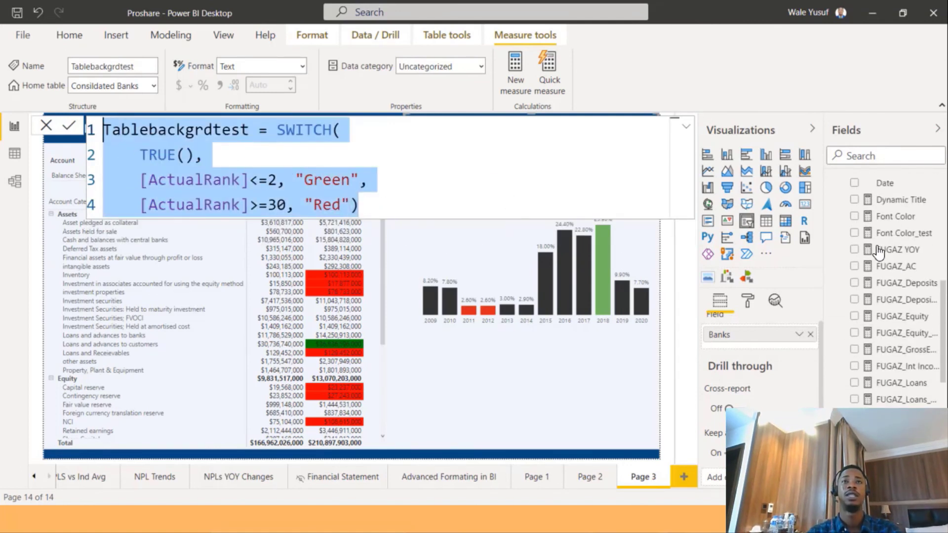
pyautogui.scroll(6, 878, 252)
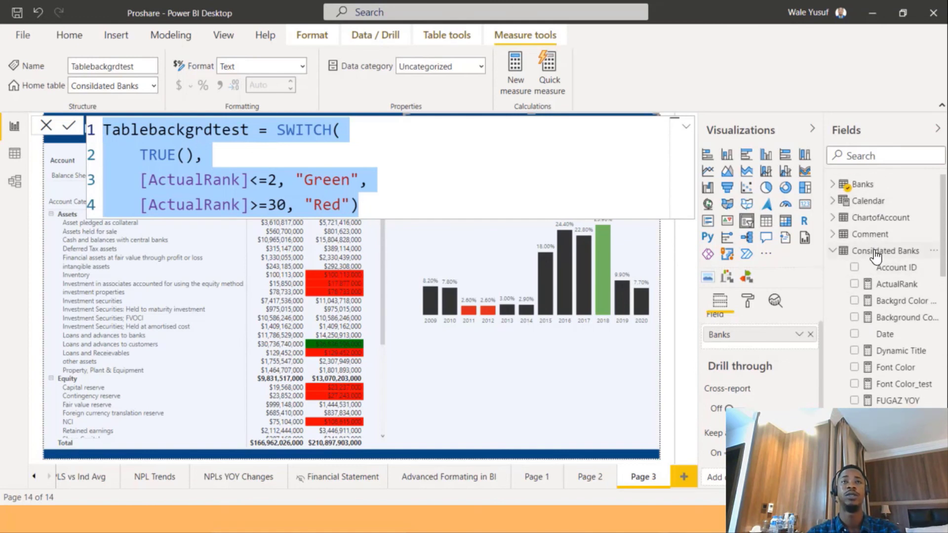
pyautogui.rightClick(874, 252)
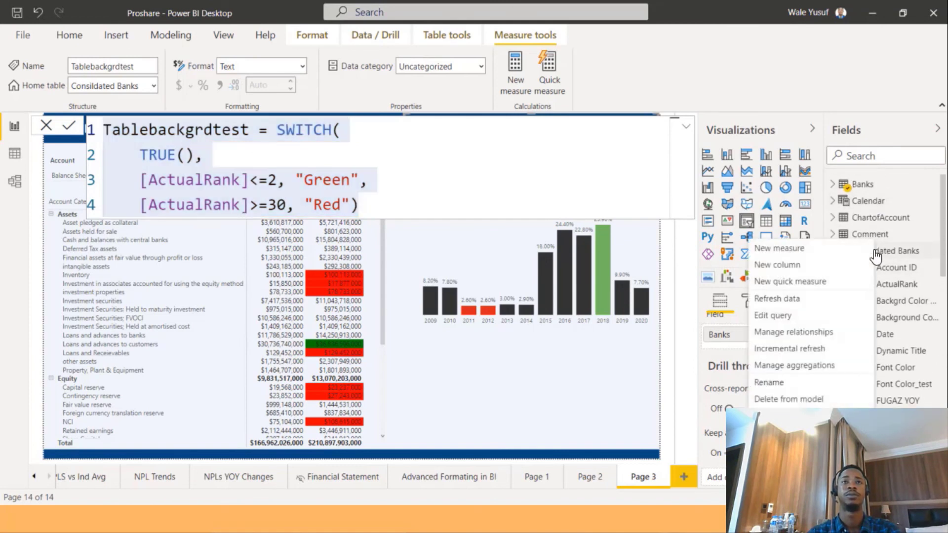
pyautogui.click(807, 252)
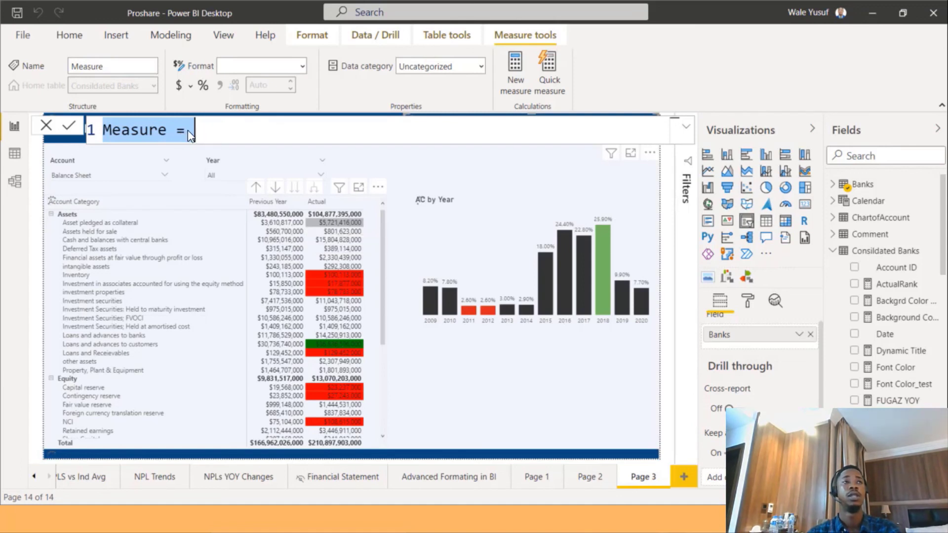
pyautogui.hotkey('ctrl', 'v')
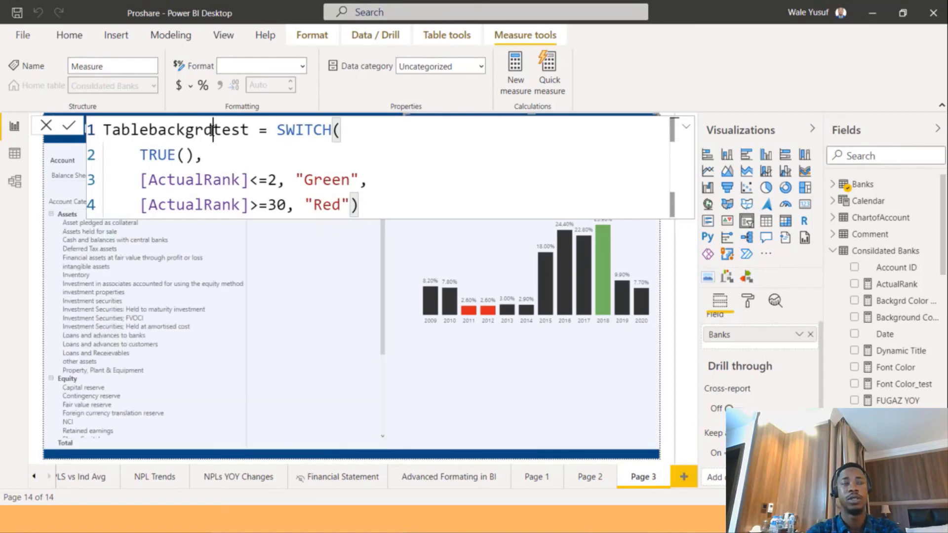
# Rename the pasted measure to Tablefonttest and set the result for ranks of 2 or less to "White".
pyautogui.press('BackSpace')
pyautogui.press('BackSpace')
pyautogui.press('BackSpace')
pyautogui.press('BackSpace')
pyautogui.press('BackSpace')
pyautogui.press('BackSpace')
pyautogui.press('BackSpace')
pyautogui.write('font')
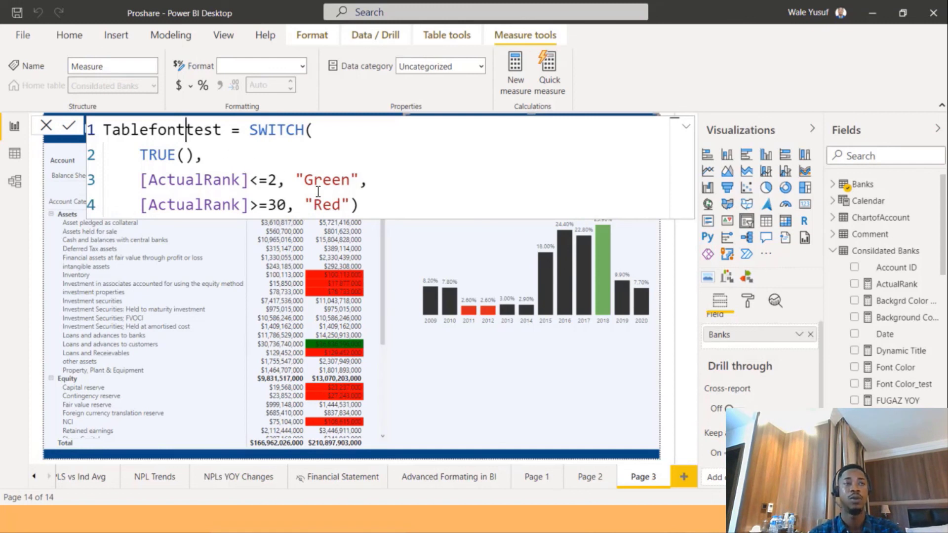
pyautogui.doubleClick(355, 180)
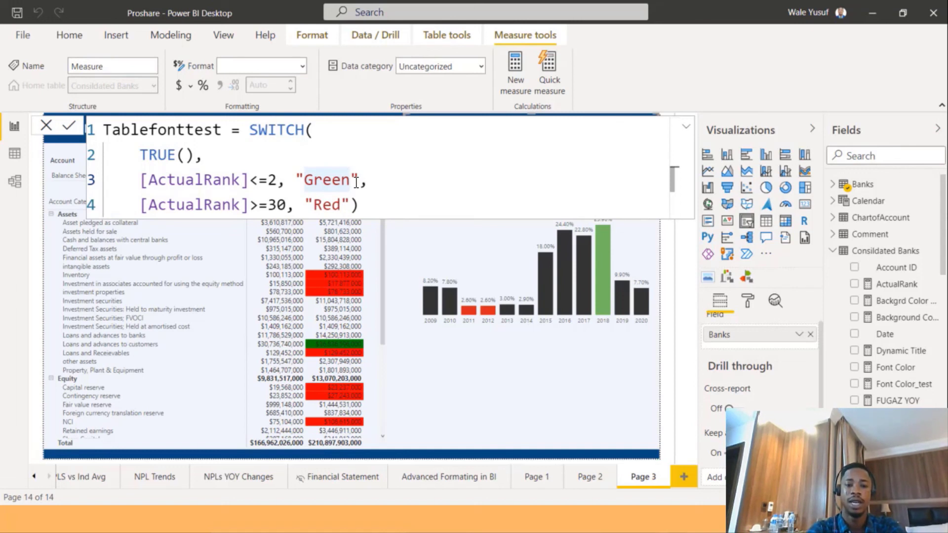
pyautogui.click(356, 183)
pyautogui.press('BackSpace')
pyautogui.press('BackSpace')
pyautogui.press('BackSpace')
pyautogui.press('BackSpace')
pyautogui.press('BackSpace')
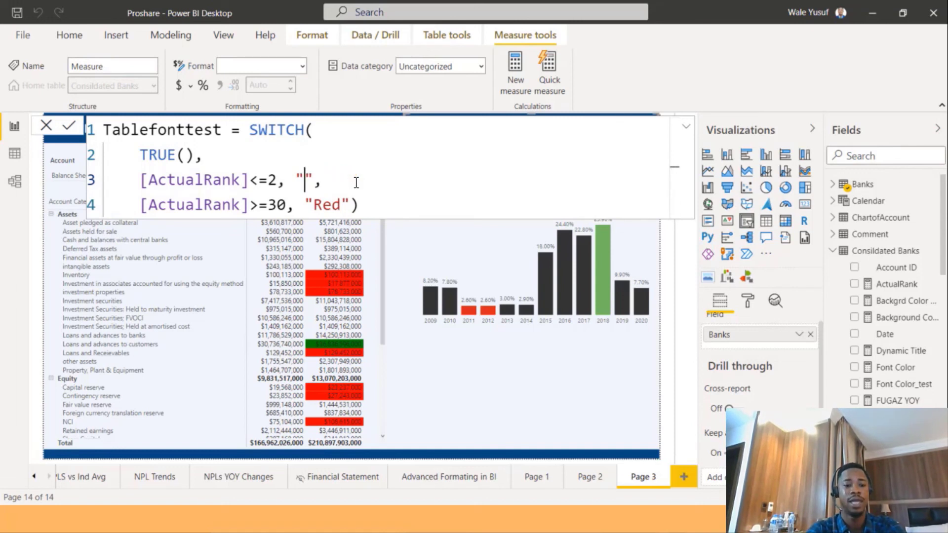
pyautogui.write('White')
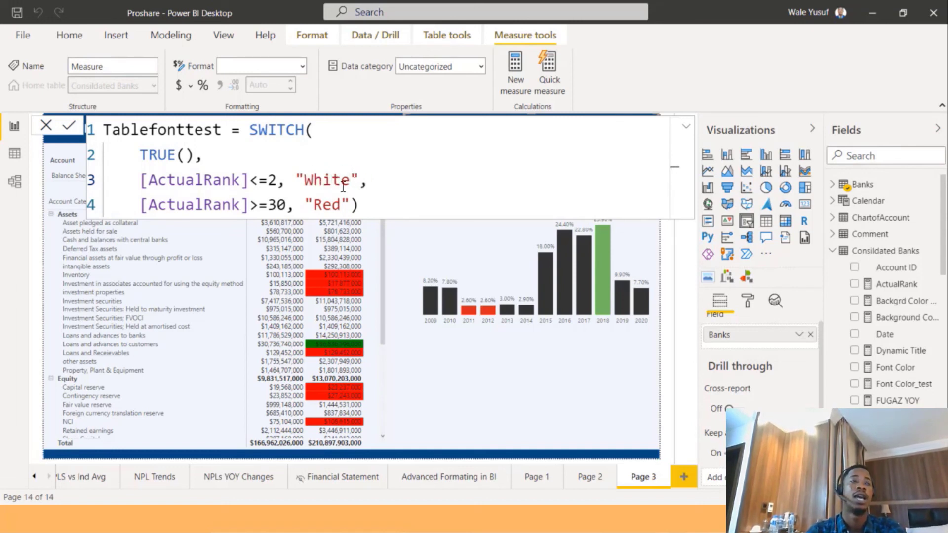
# Set the result for ranks of at least 30 to "White" in the Tablefonttest formula.
pyautogui.press('Down')
pyautogui.press('Left')
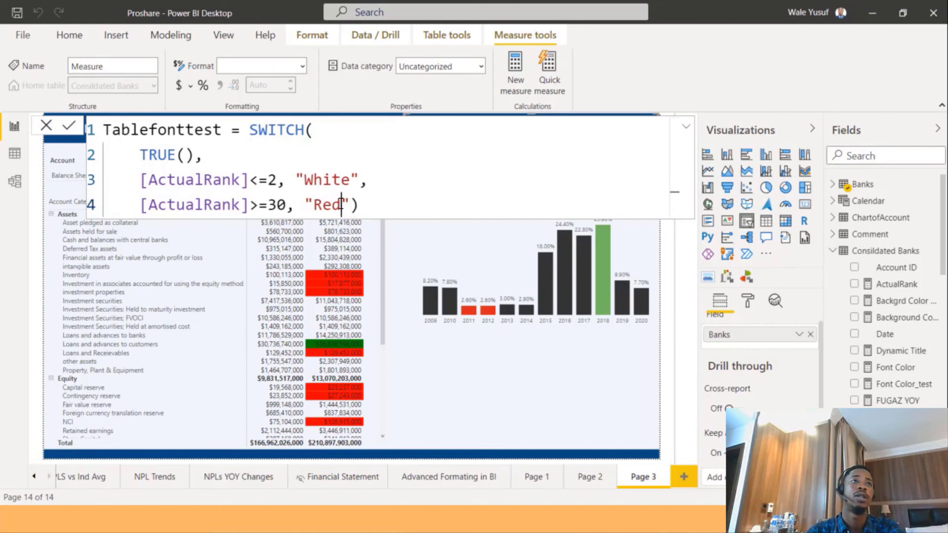
pyautogui.press('BackSpace')
pyautogui.press('BackSpace')
pyautogui.press('BackSpace')
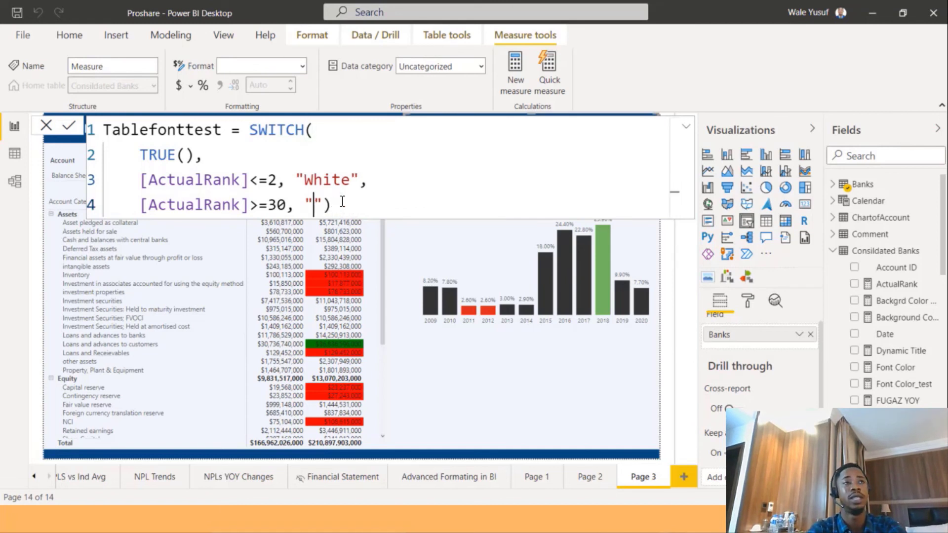
pyautogui.write('White')
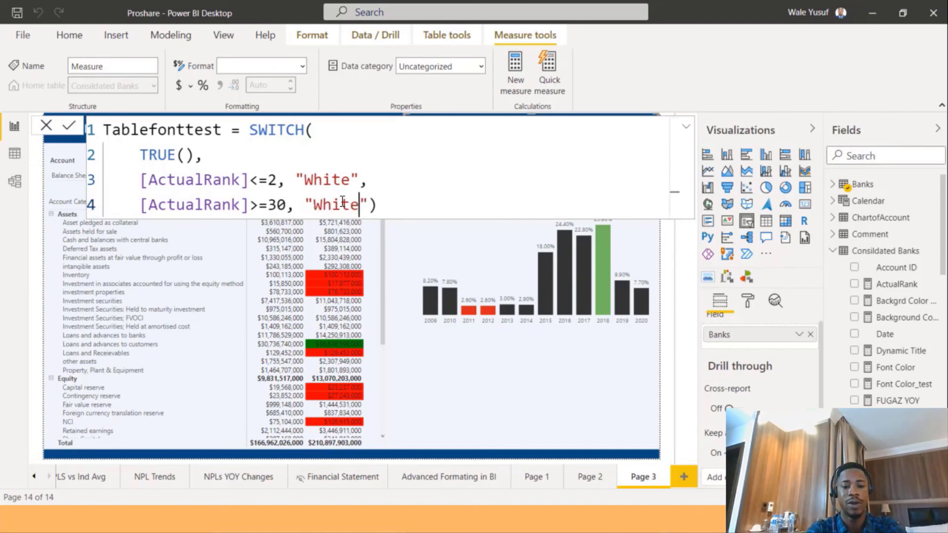
# Add a default result "Black" to the SWITCH expression and commit the Tablefonttest measure.
pyautogui.press('Right')
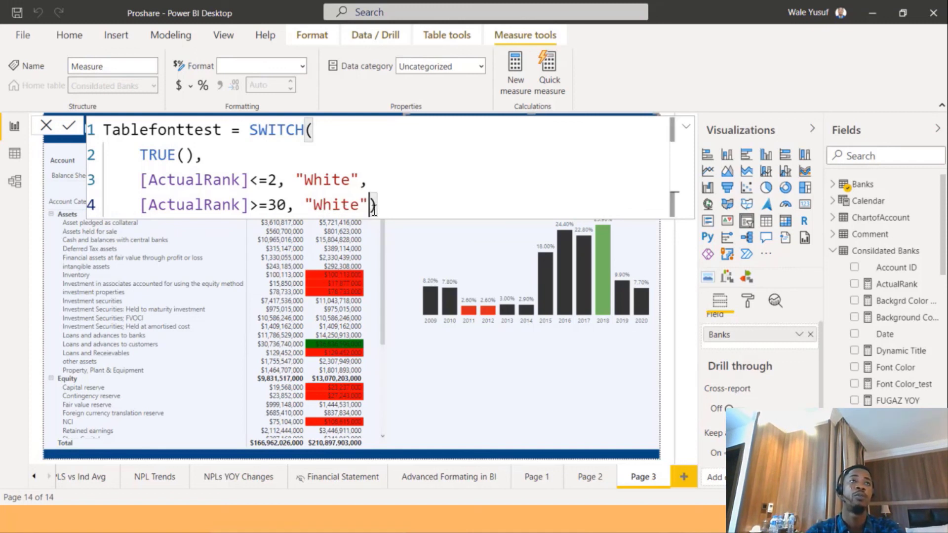
pyautogui.write(',')
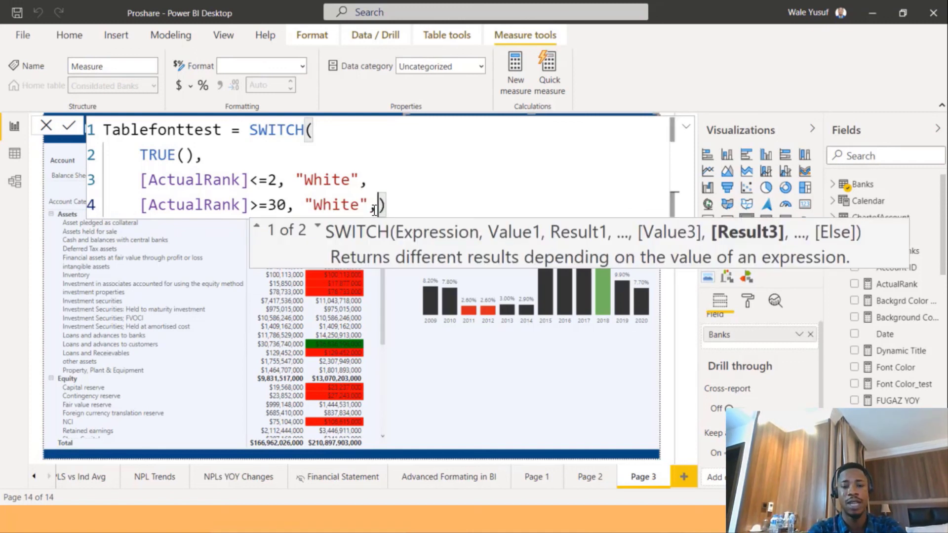
pyautogui.press('Return')
pyautogui.write('"')
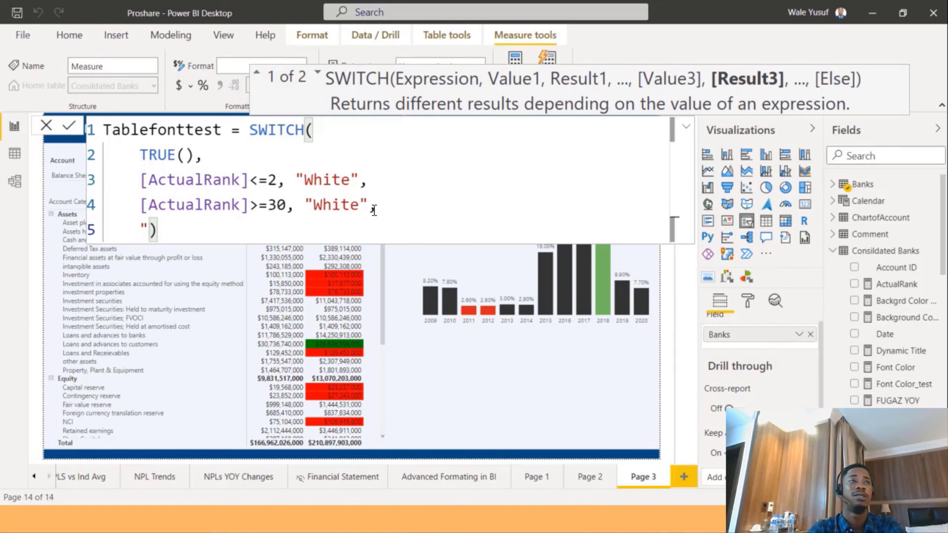
pyautogui.write('Black"')
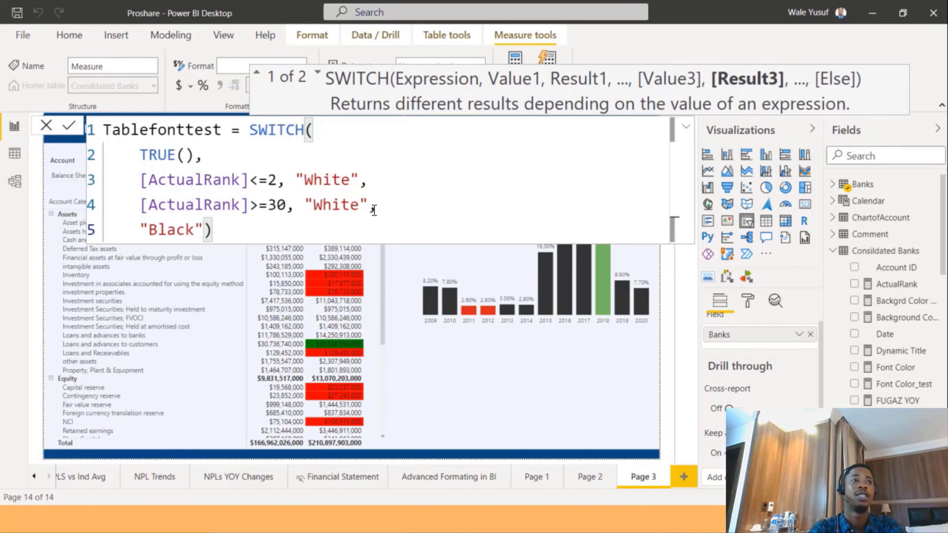
pyautogui.press('Return')
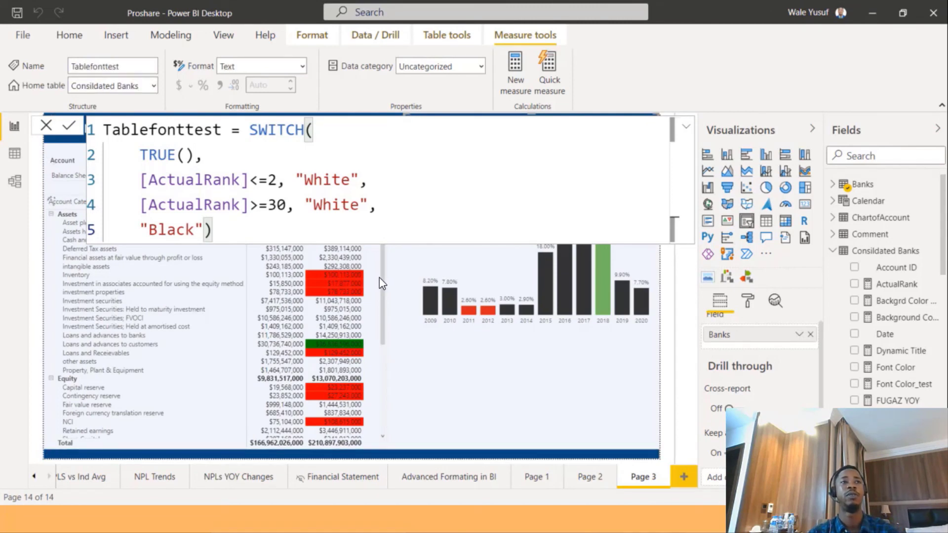
# Apply font colour conditional formatting to the matrix's Actual values, formatted by field value based on the Tablefonttest measure.
pyautogui.click(380, 283)
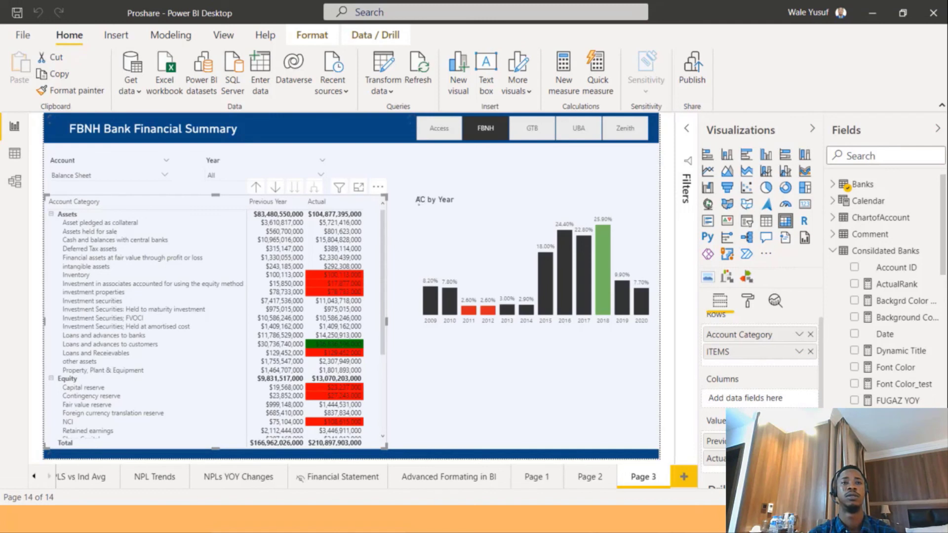
pyautogui.click(799, 458)
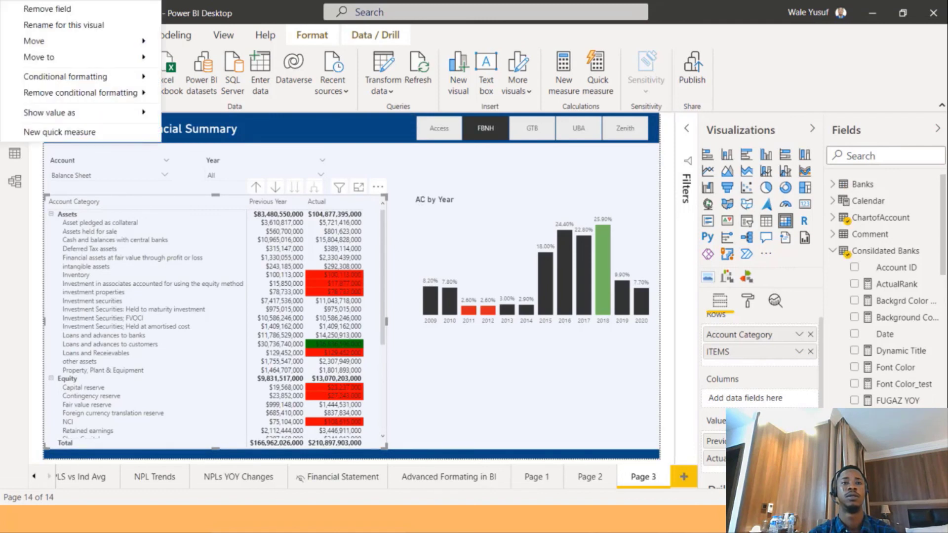
pyautogui.click(145, 77)
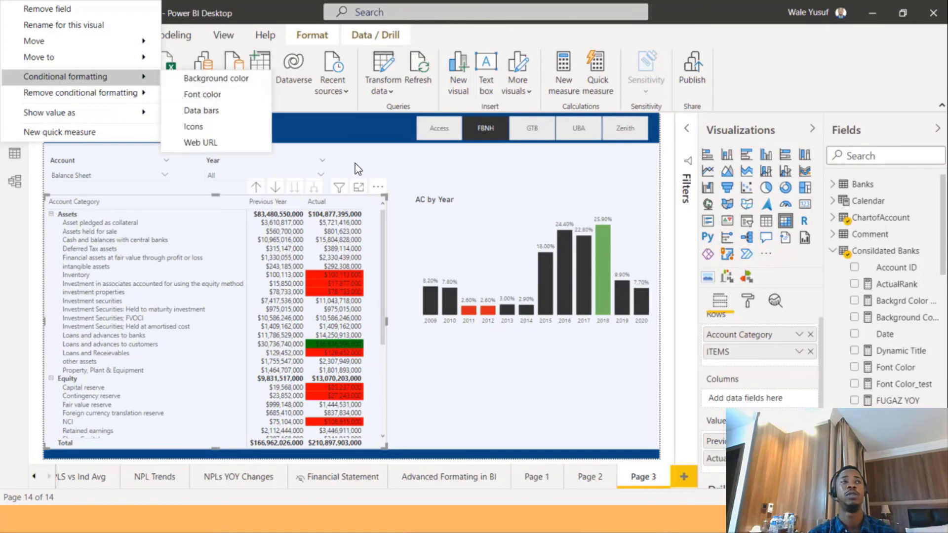
pyautogui.click(214, 94)
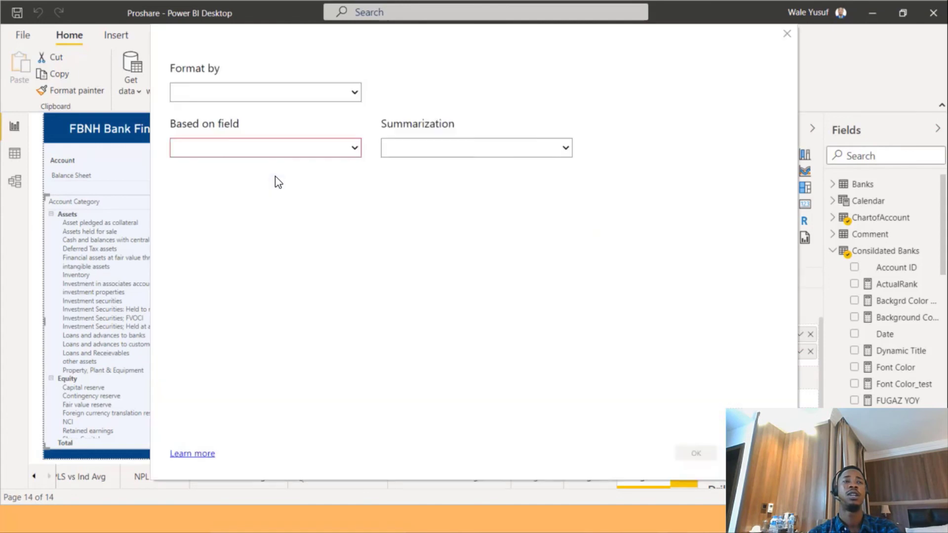
pyautogui.click(296, 115)
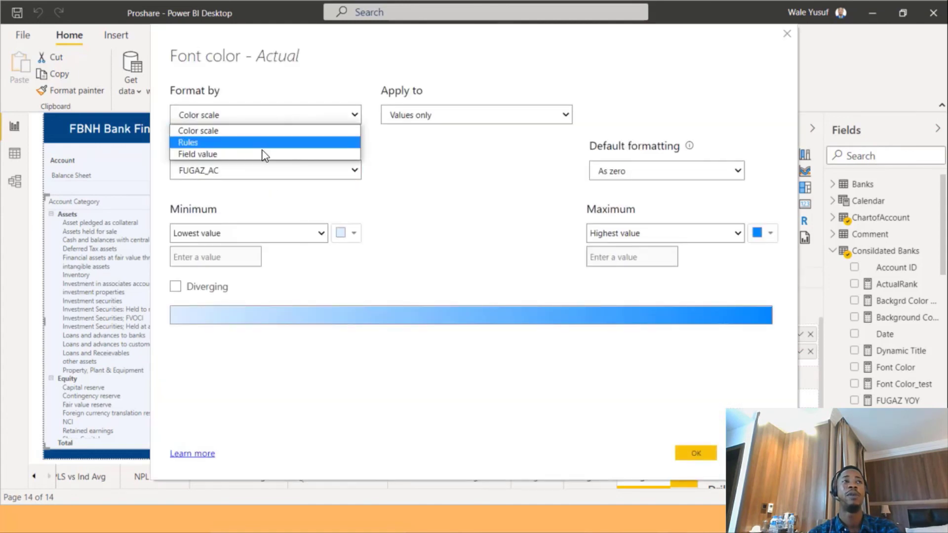
pyautogui.click(257, 157)
pyautogui.click(254, 174)
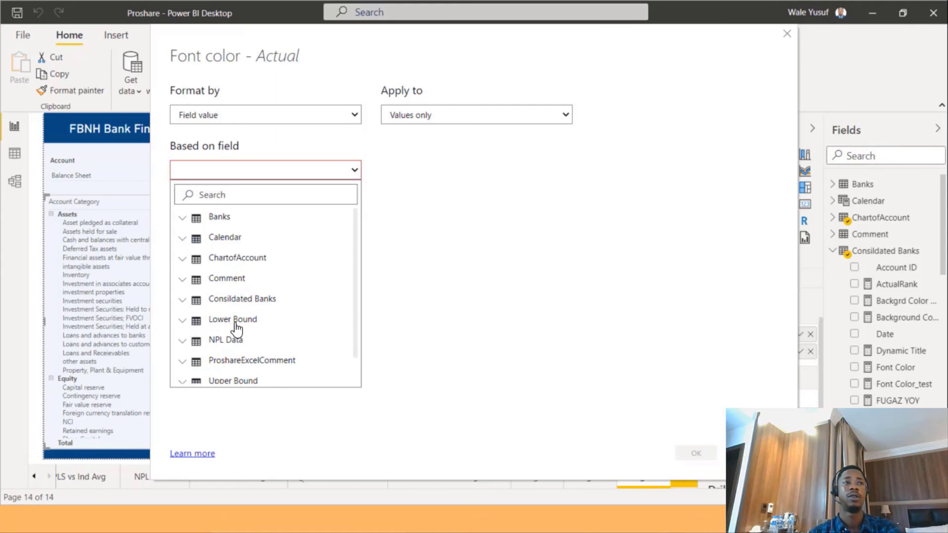
pyautogui.click(242, 298)
pyautogui.scroll(-5, 232, 346)
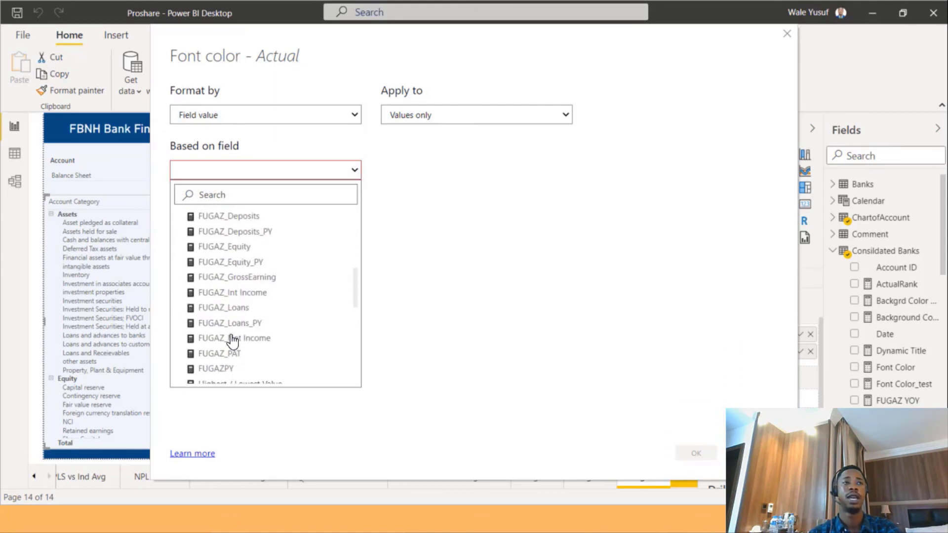
pyautogui.scroll(-5, 237, 359)
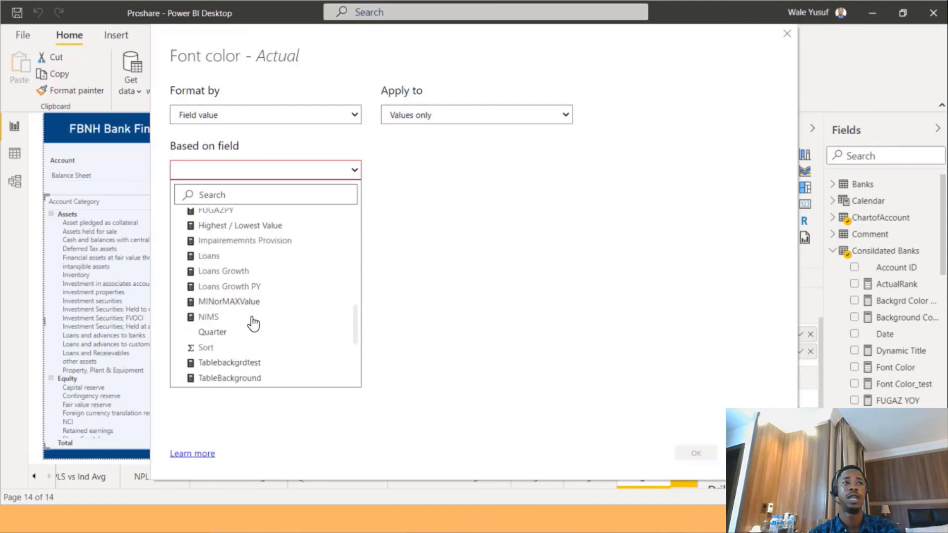
pyautogui.click(239, 340)
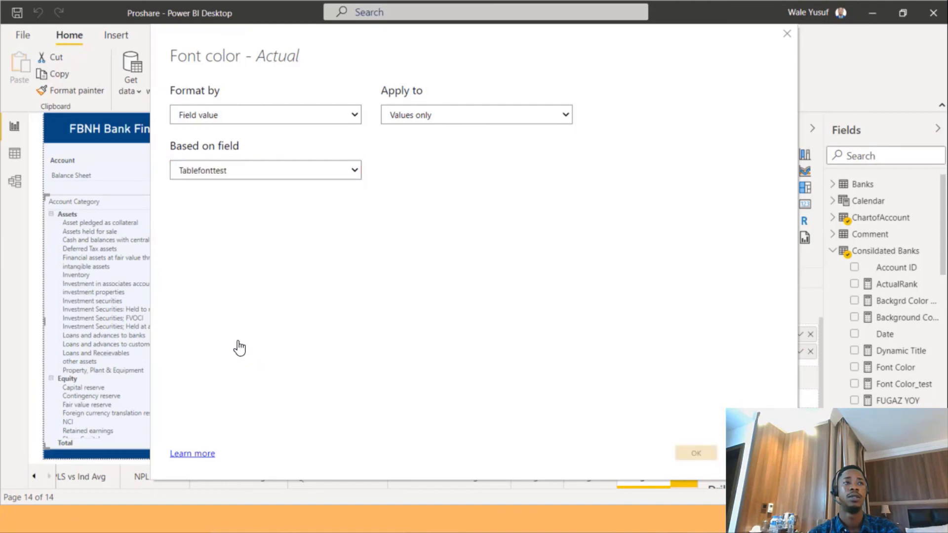
pyautogui.click(695, 447)
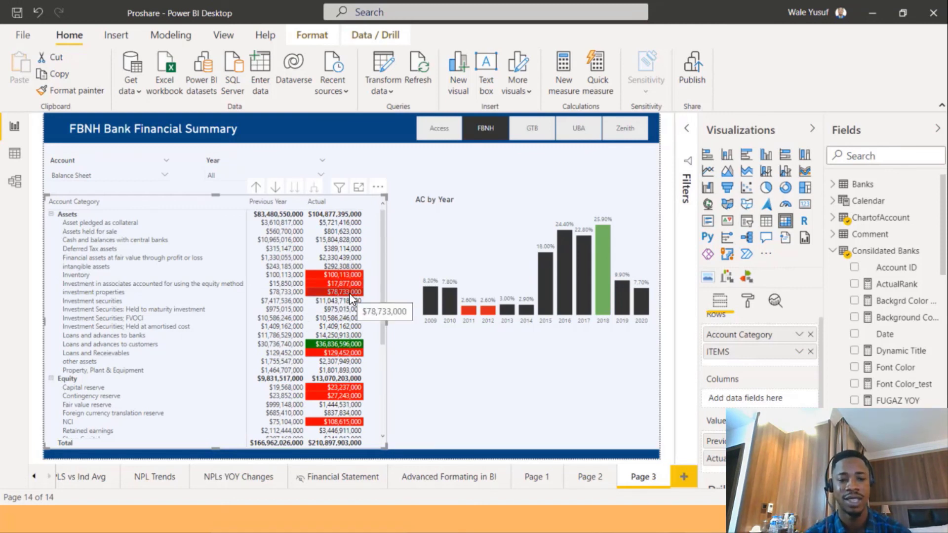
pyautogui.click(463, 349)
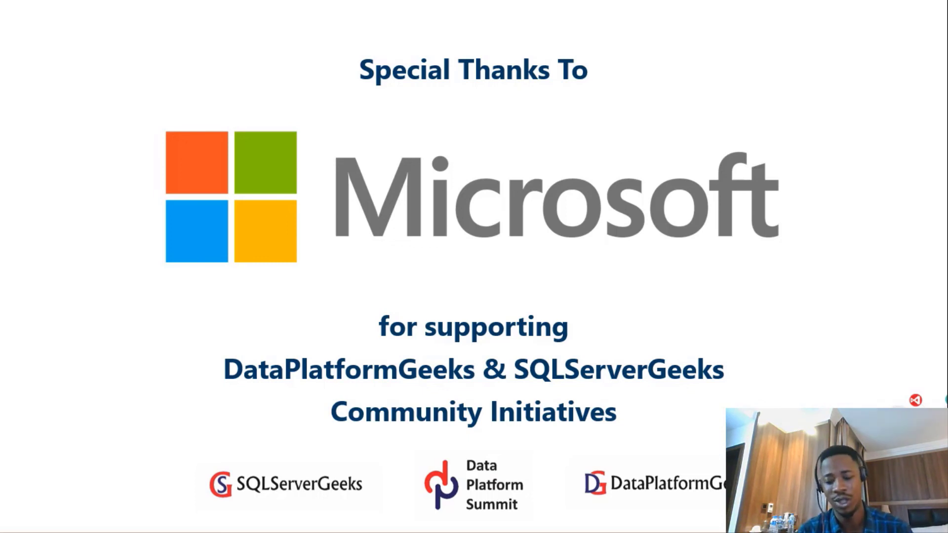
pyautogui.press('Right')
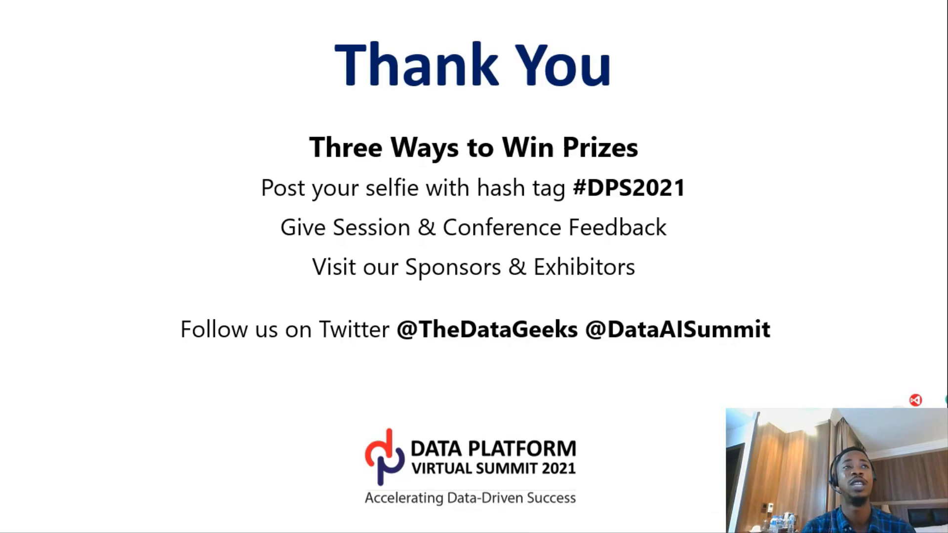